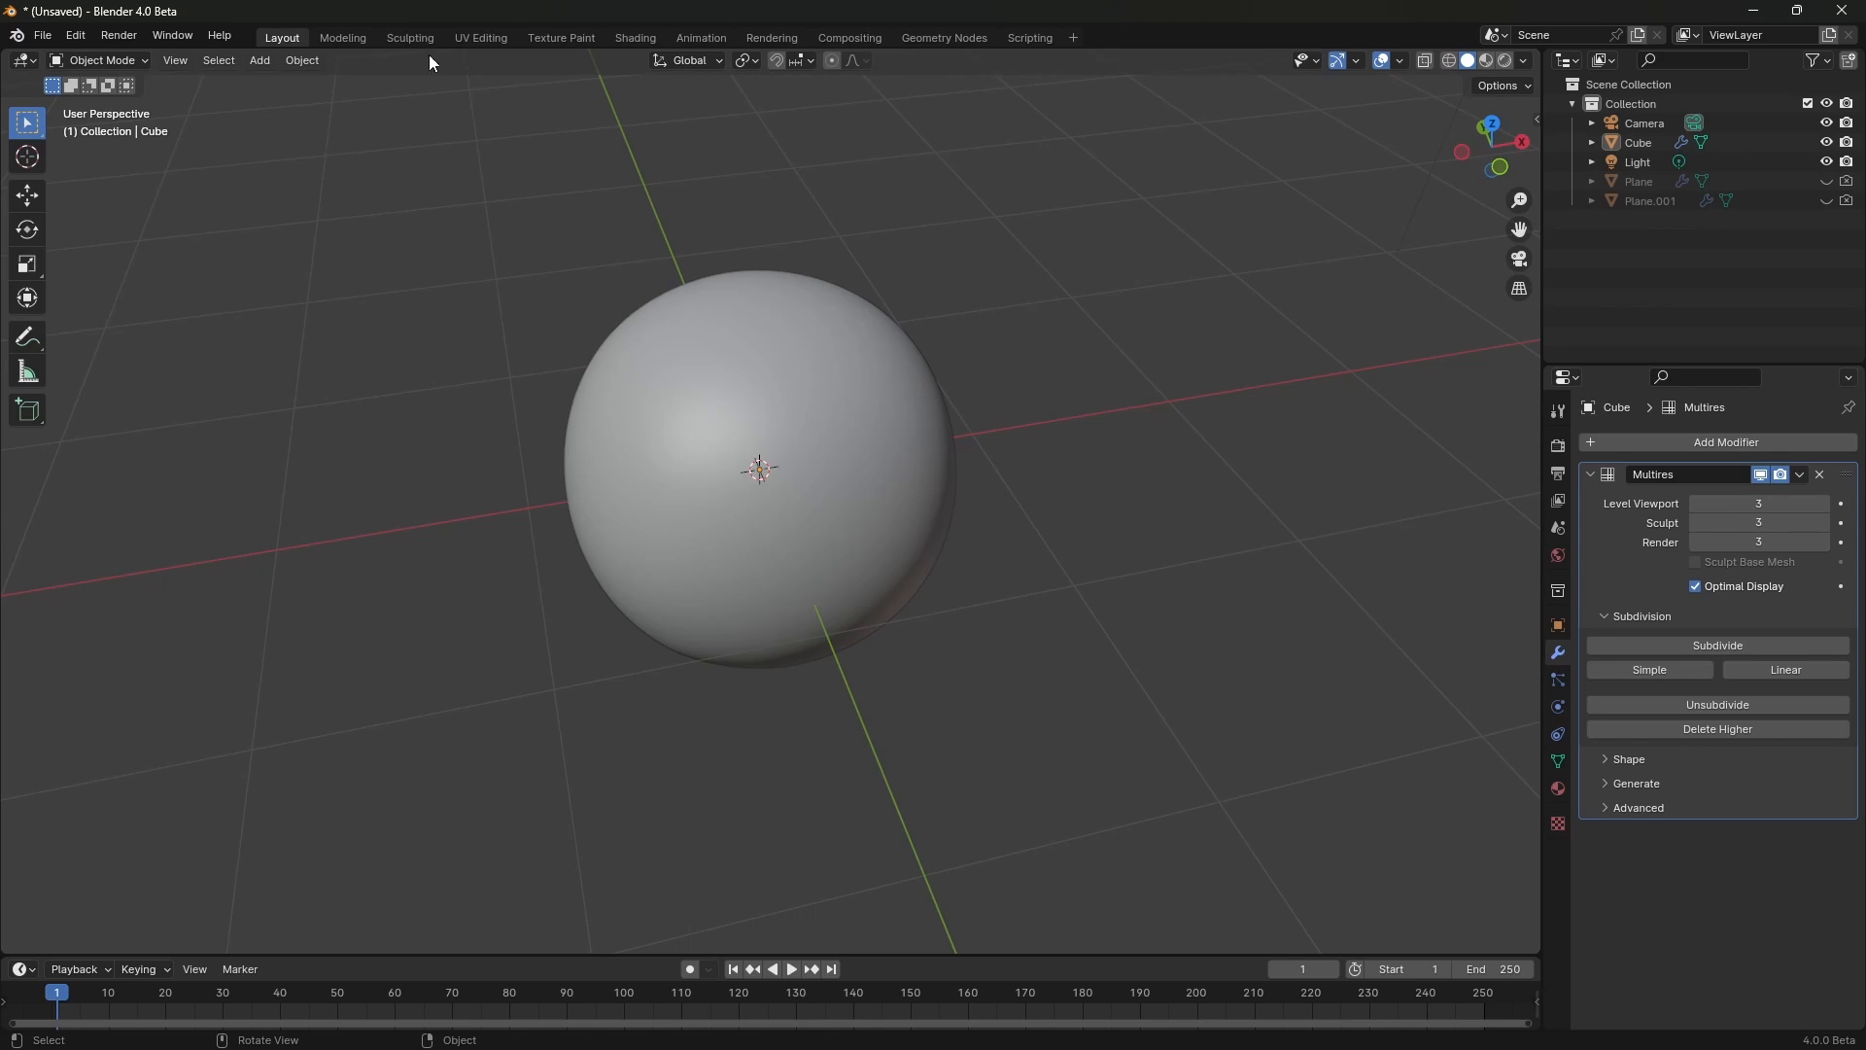
- Enter the Sculpting workspace and inspect the Draw brush presets and the image settings of the SculptDraw_Smooth brush's texture
click(412, 36)
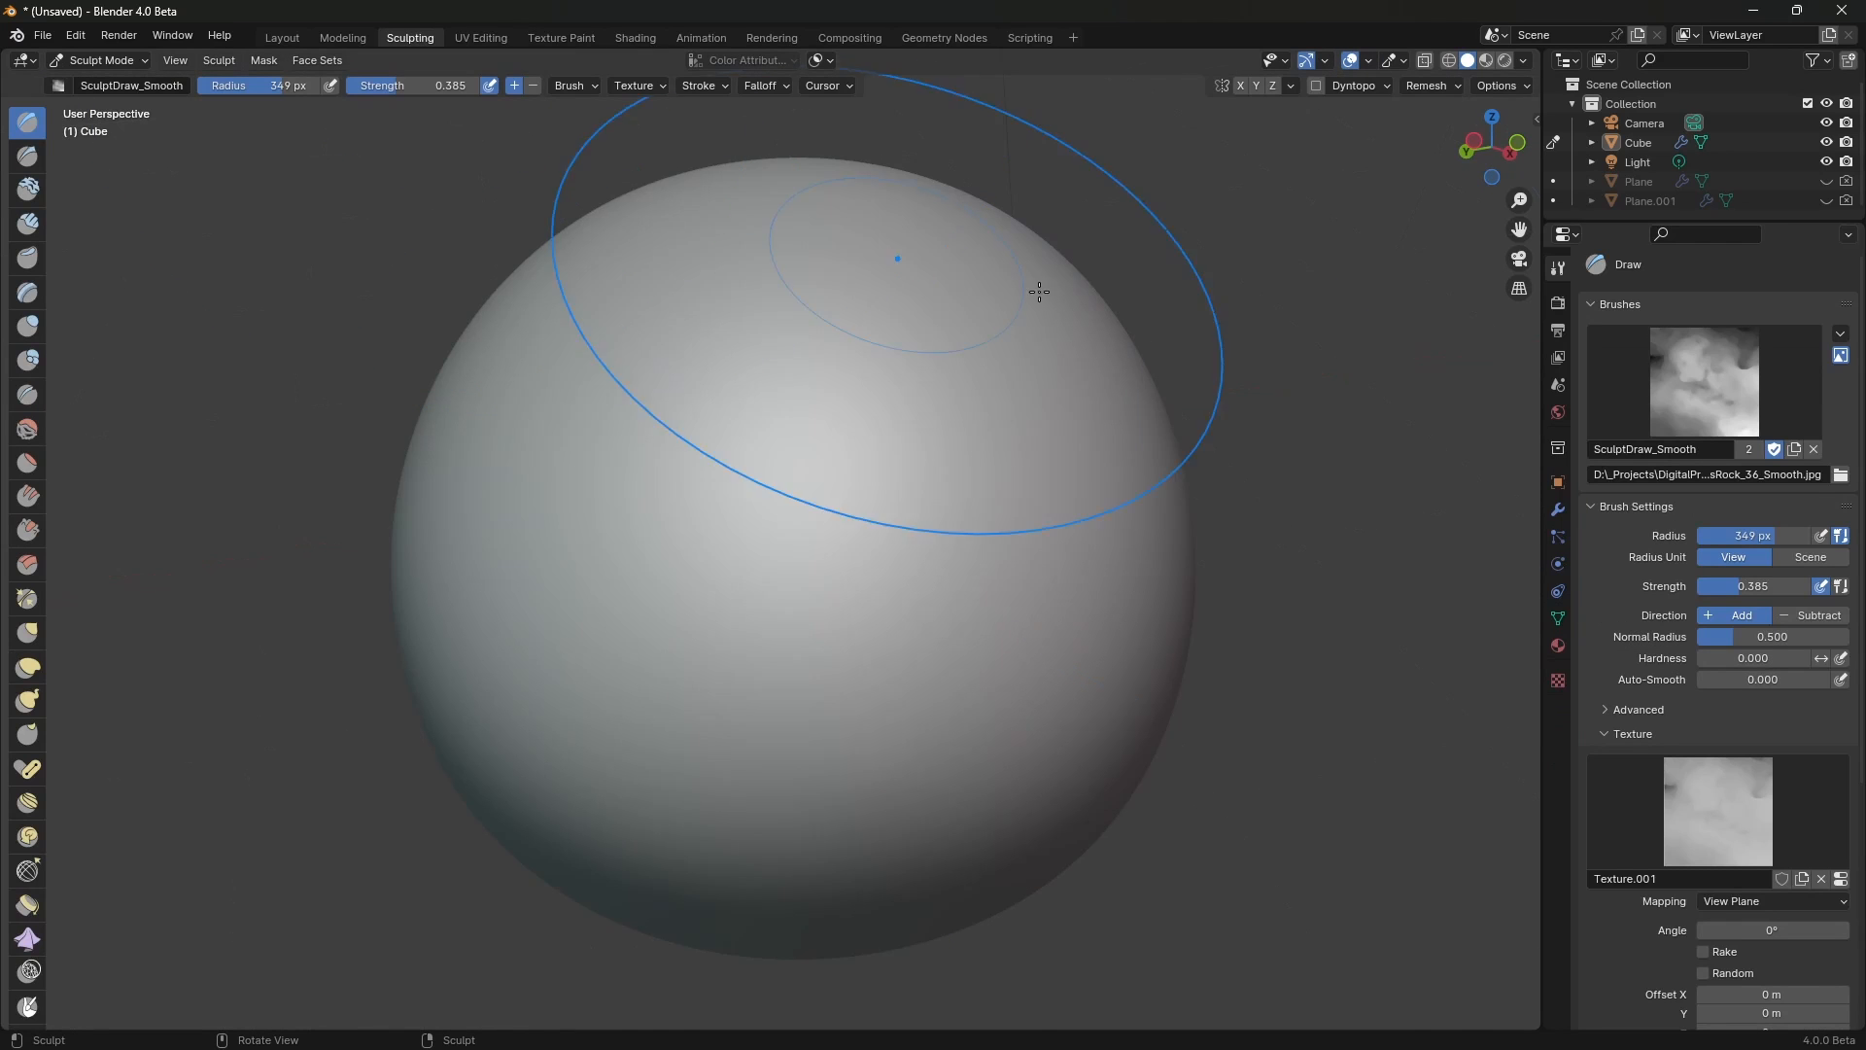
click(1666, 420)
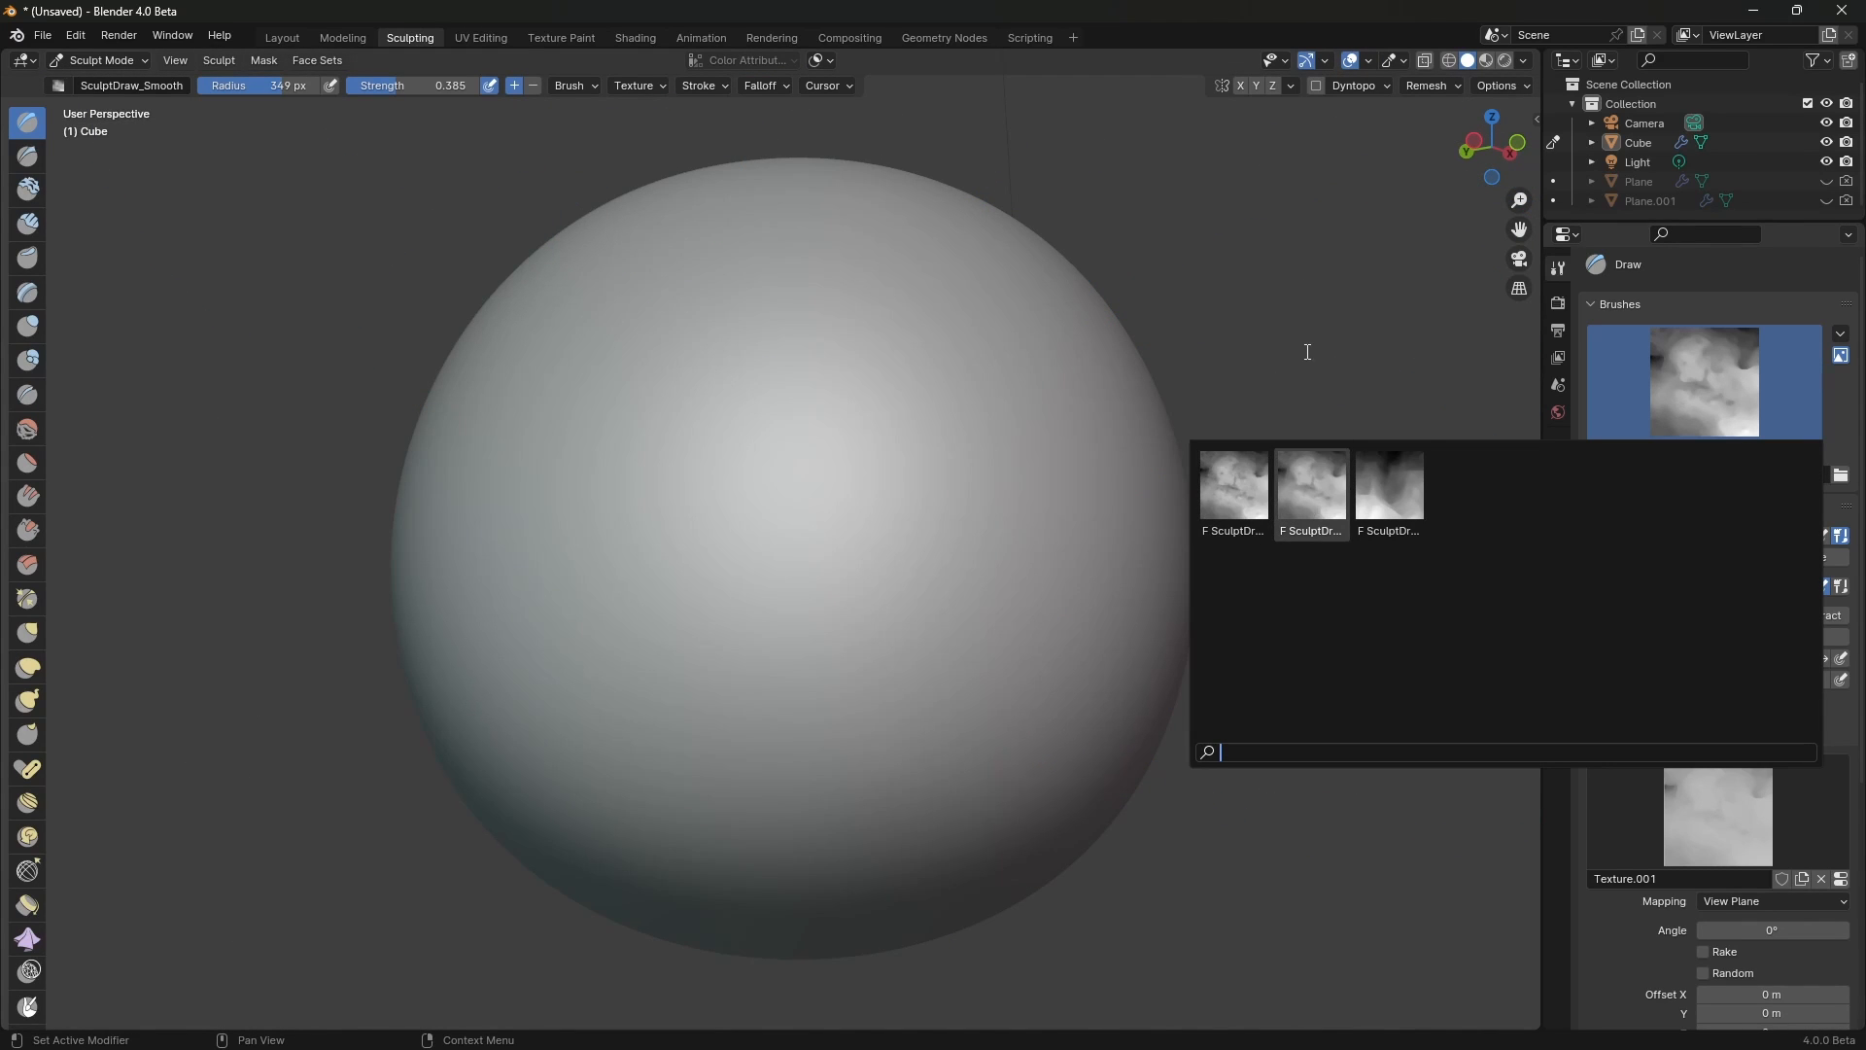
click(1242, 247)
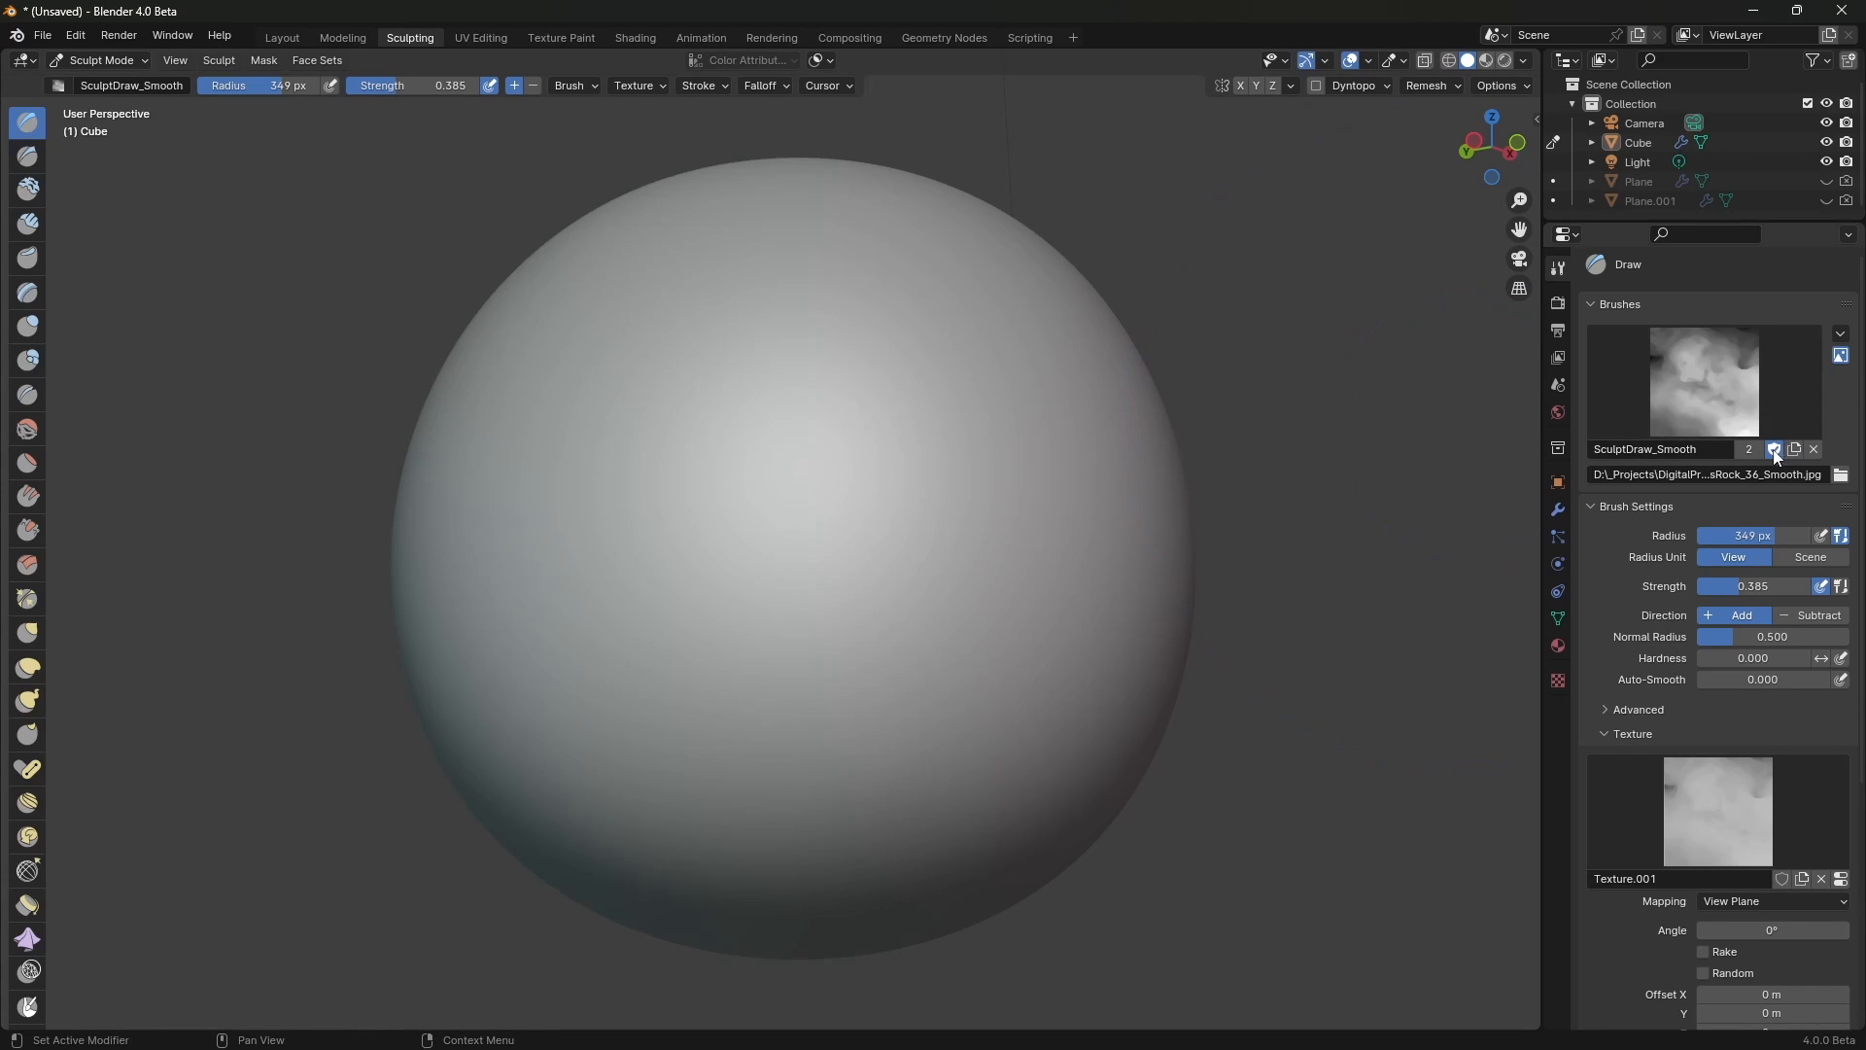
scroll(1672, 776, down, 2)
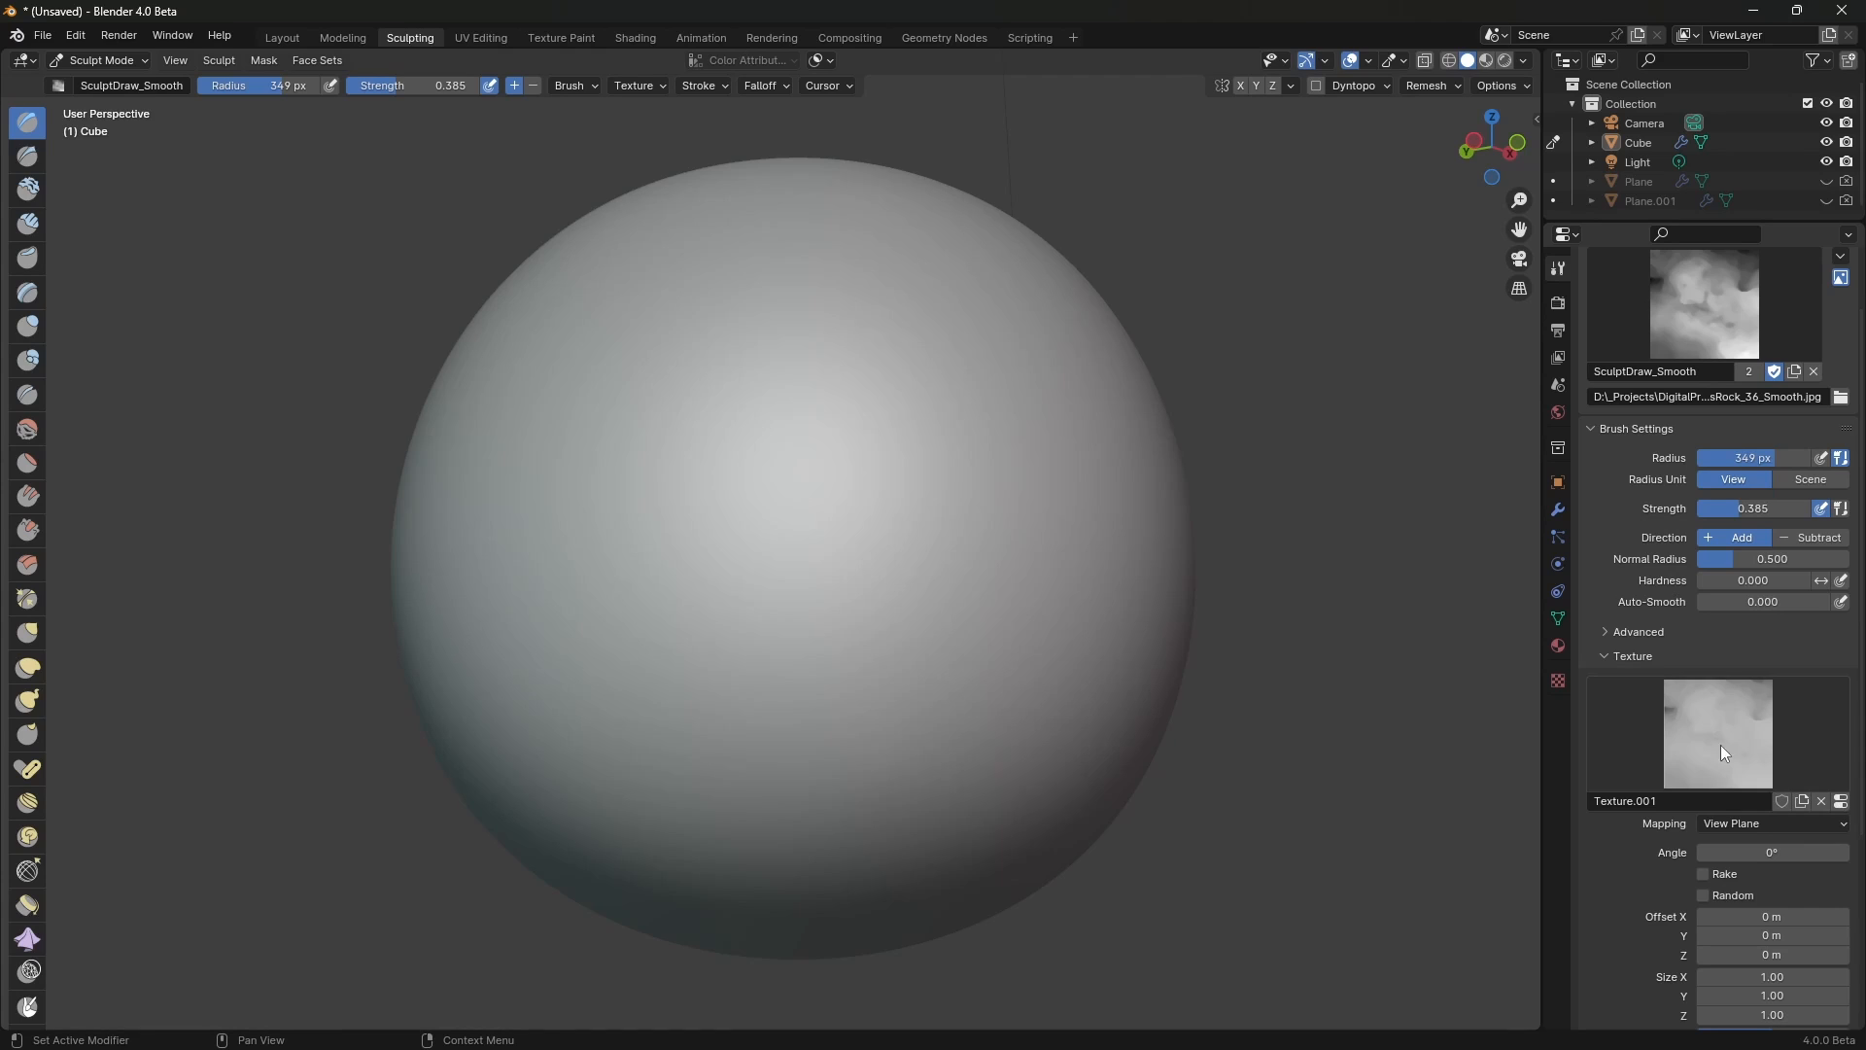
click(1840, 801)
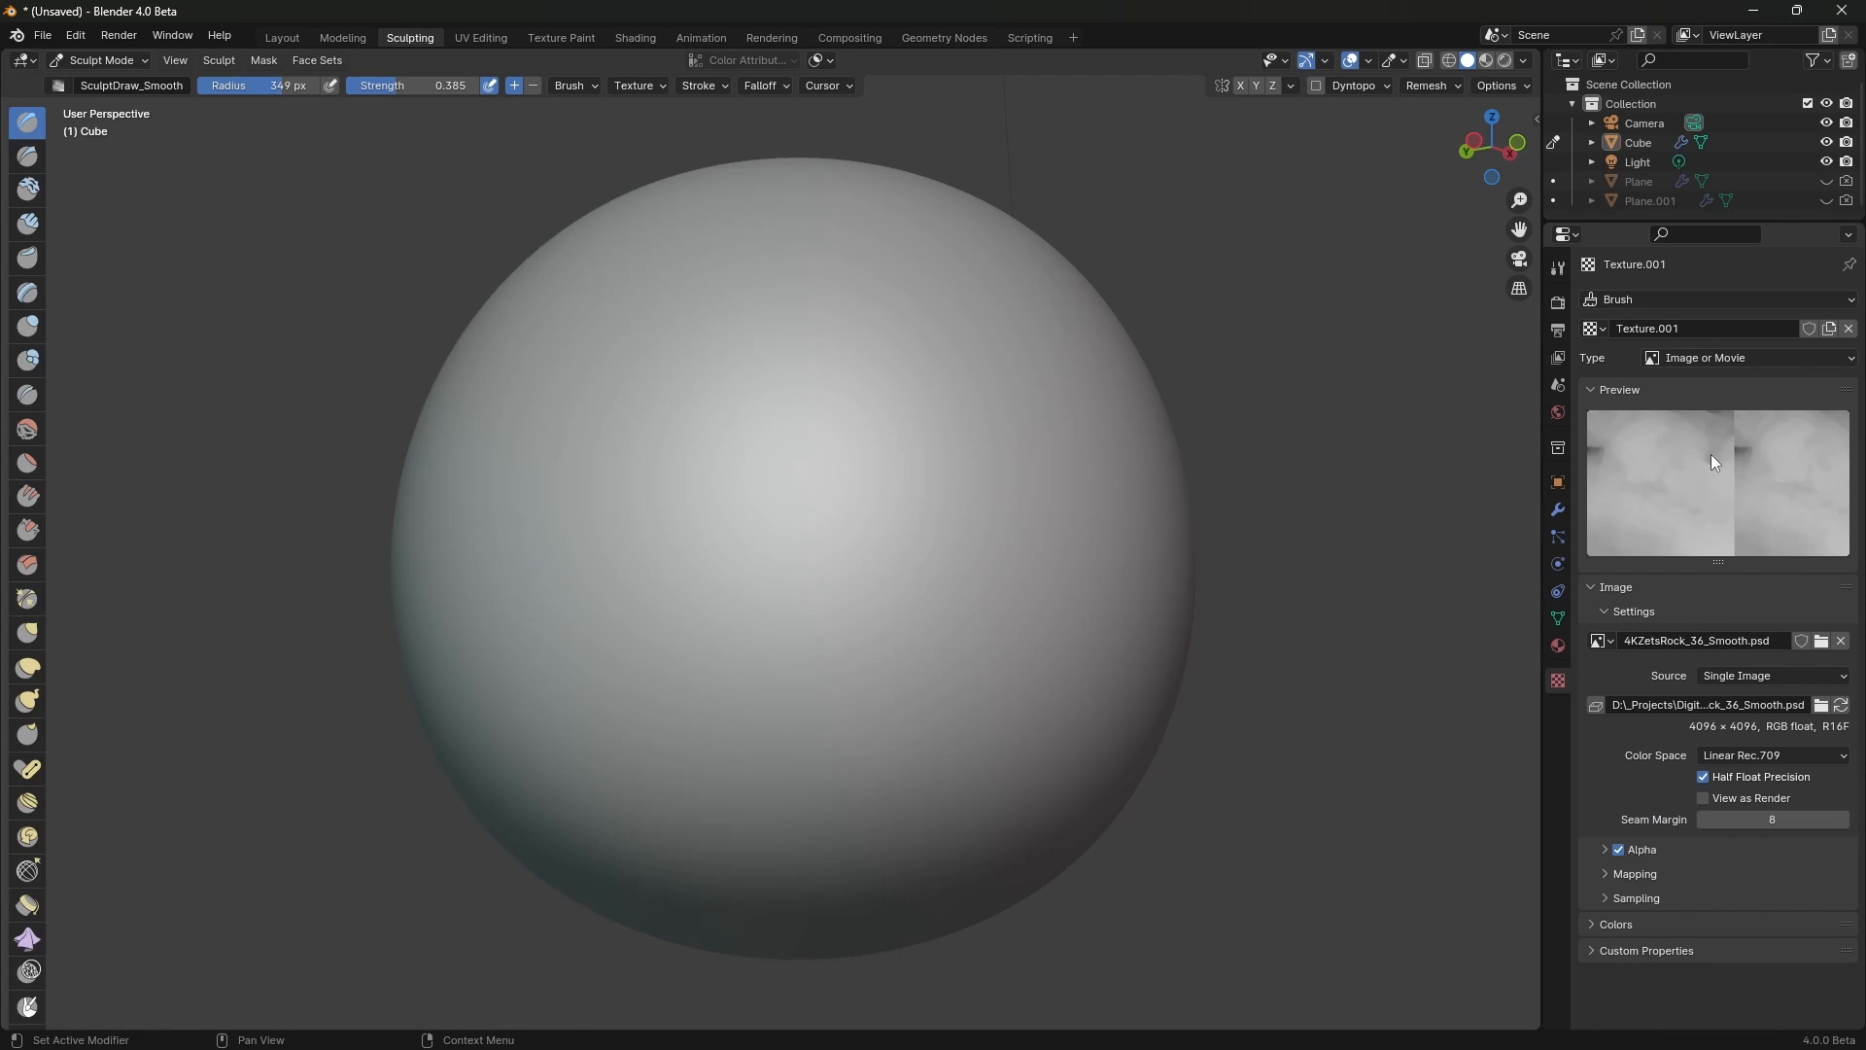
click(1558, 267)
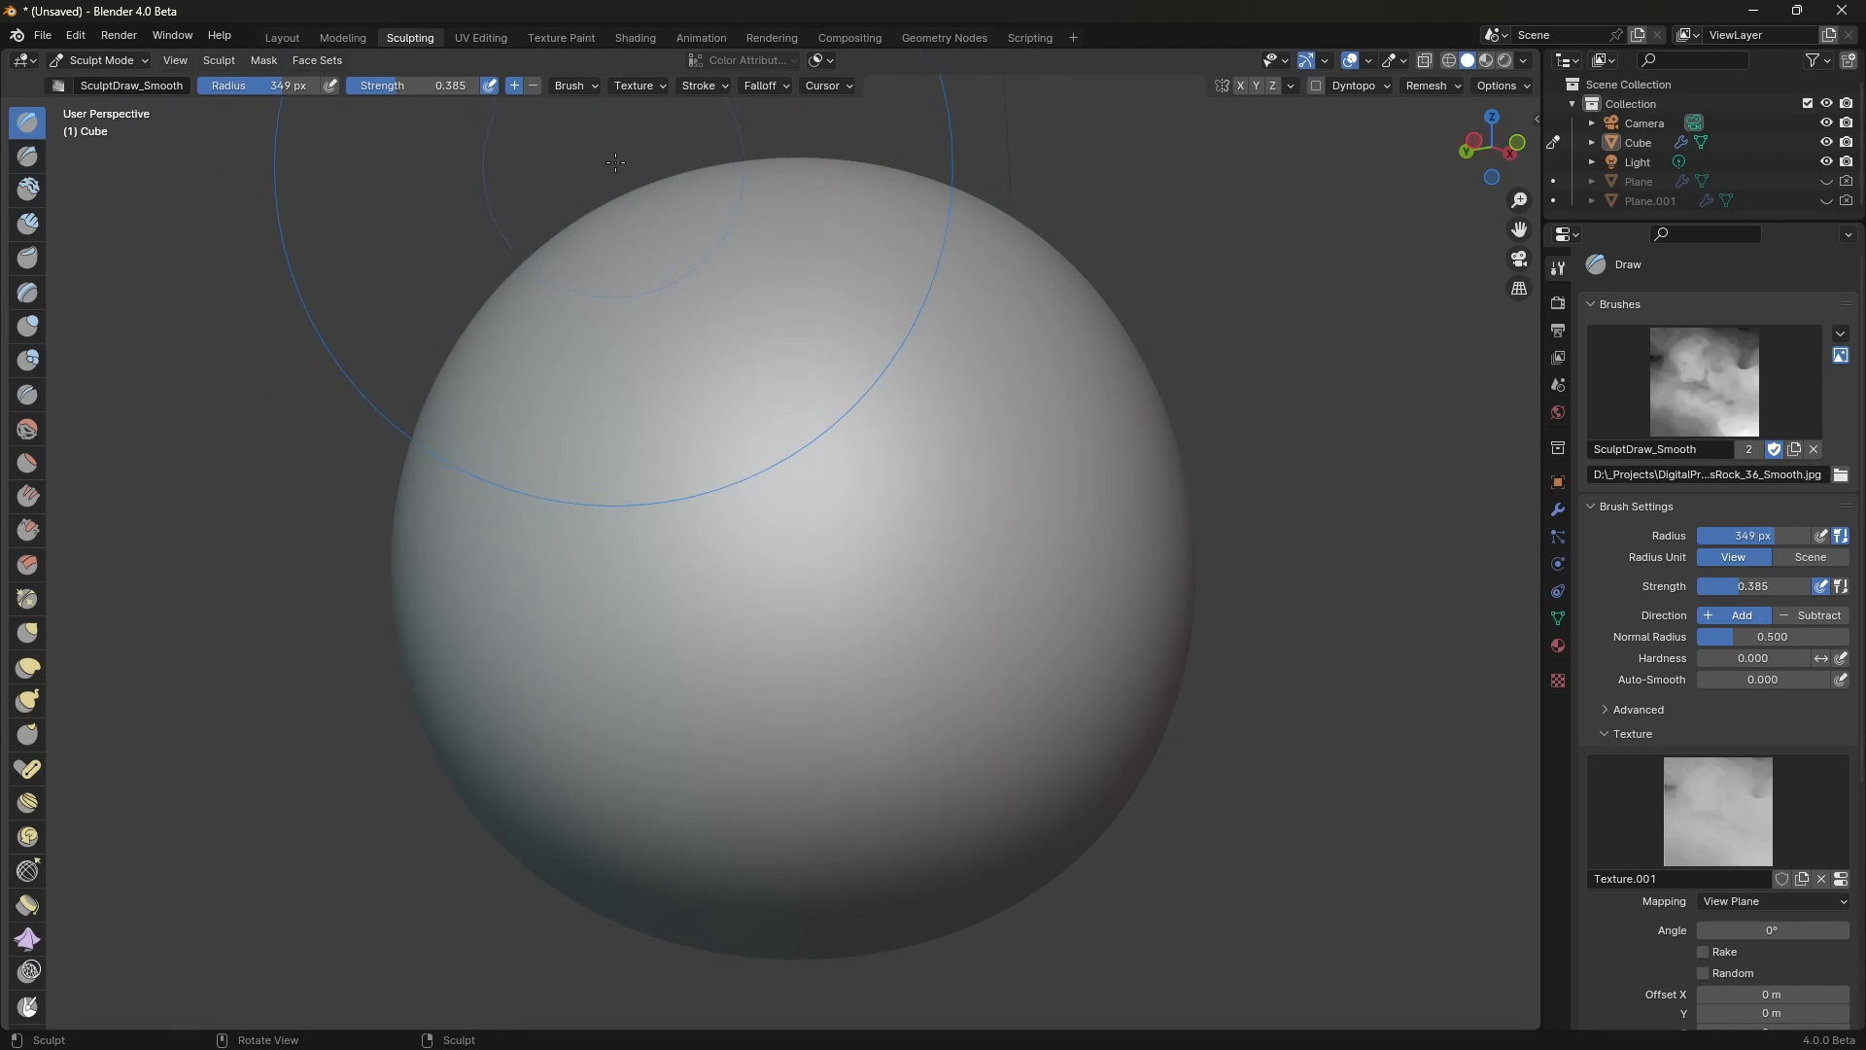
- Review the SculptDraw_Smooth brush's stroke method, falloff and texture options
click(700, 85)
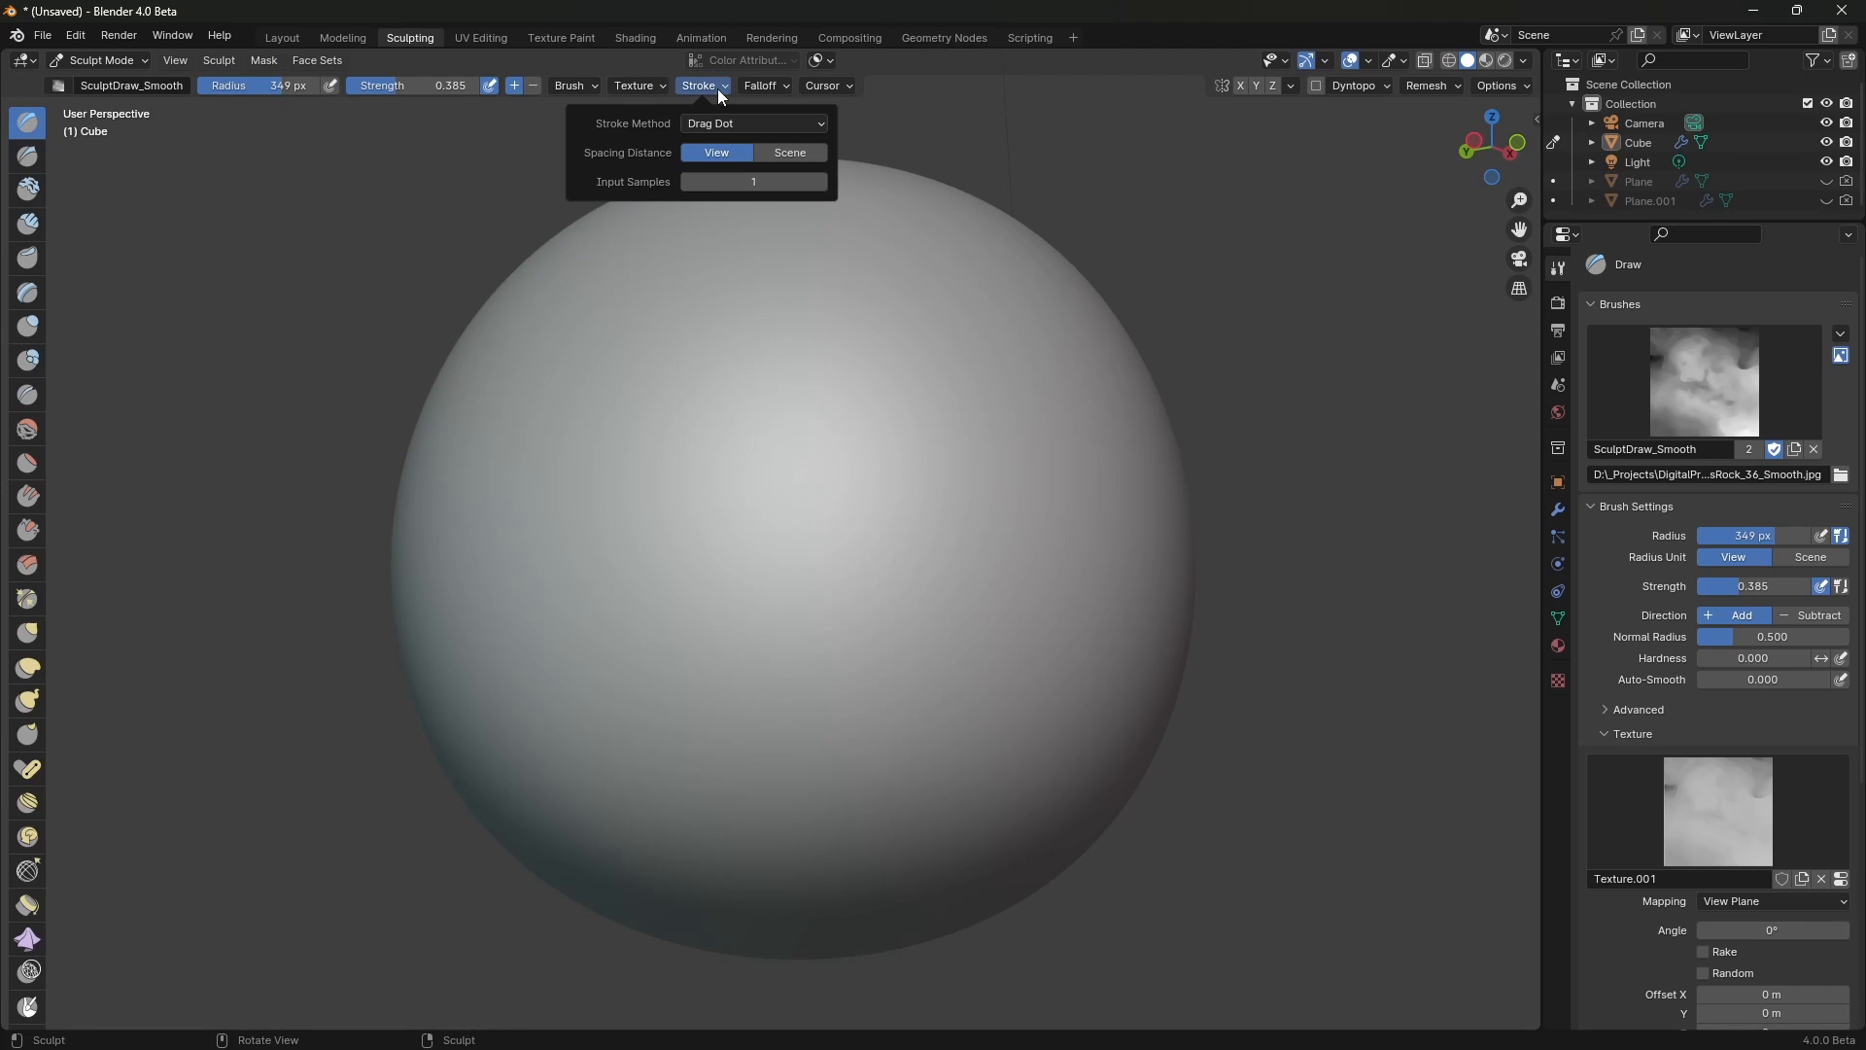
click(715, 123)
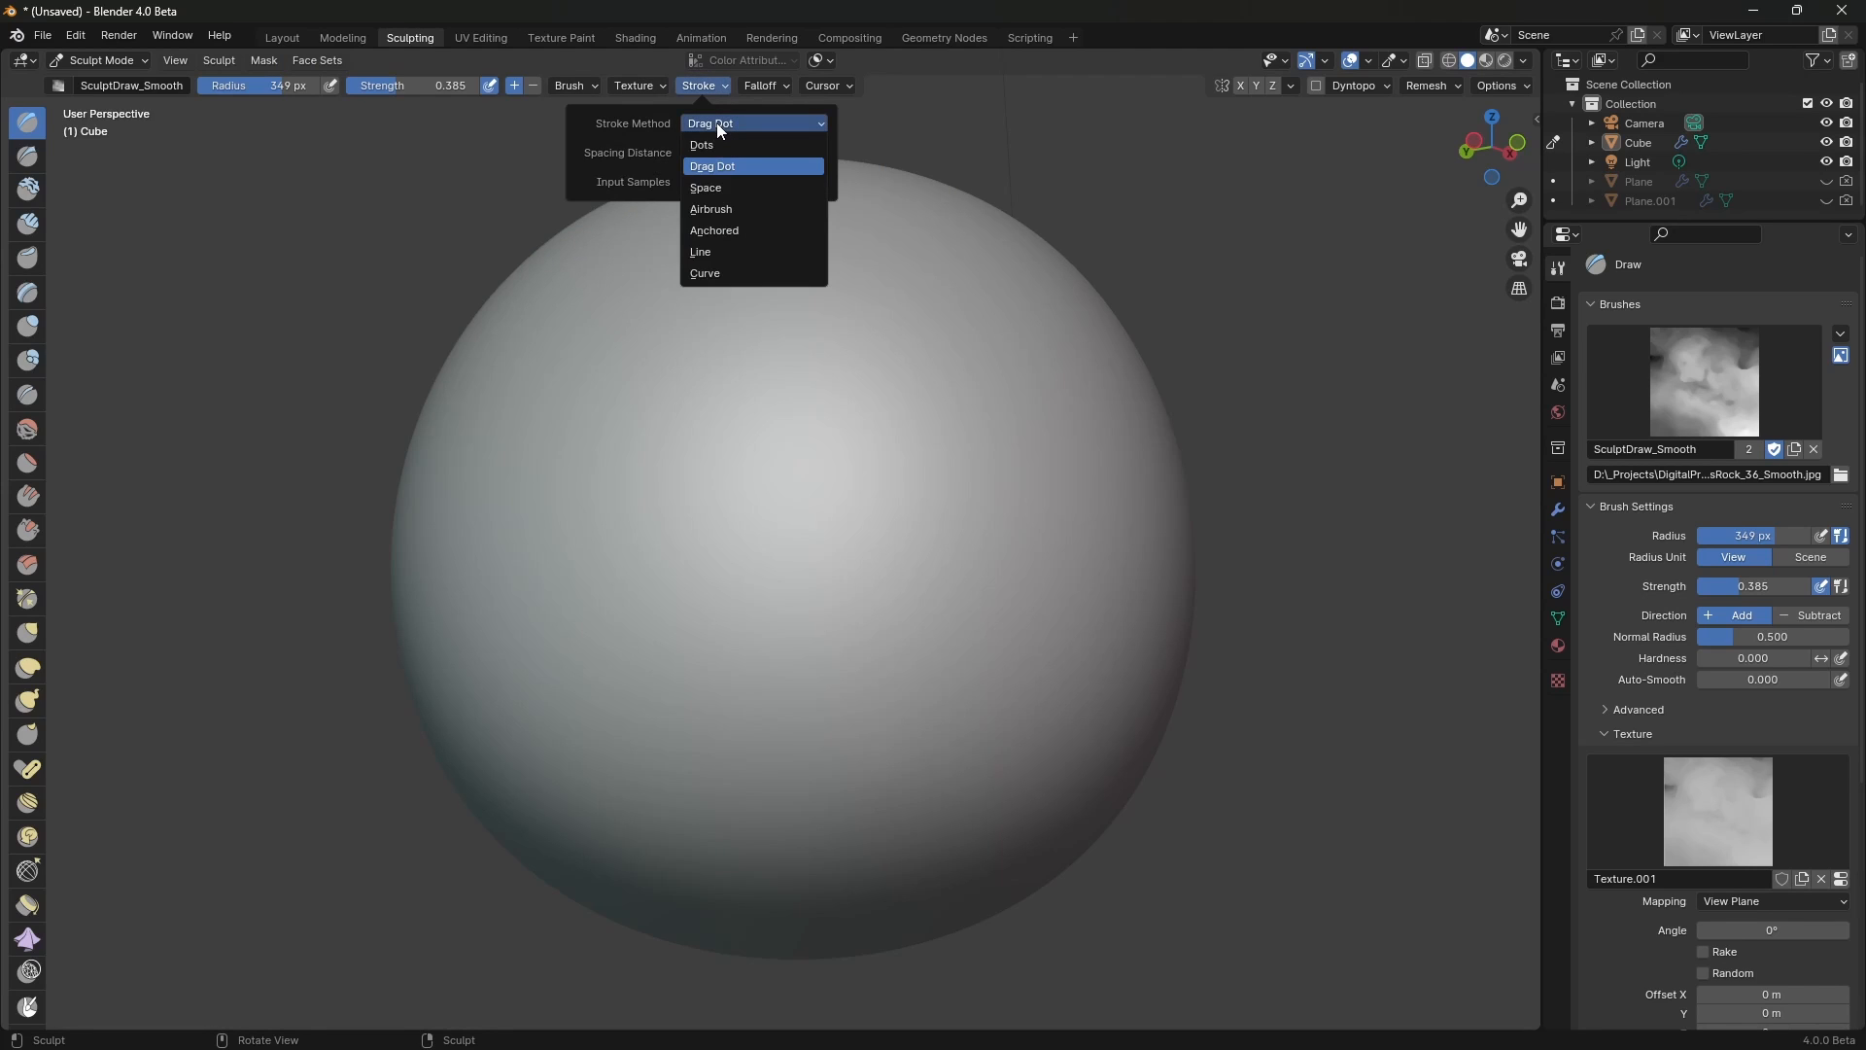
click(754, 136)
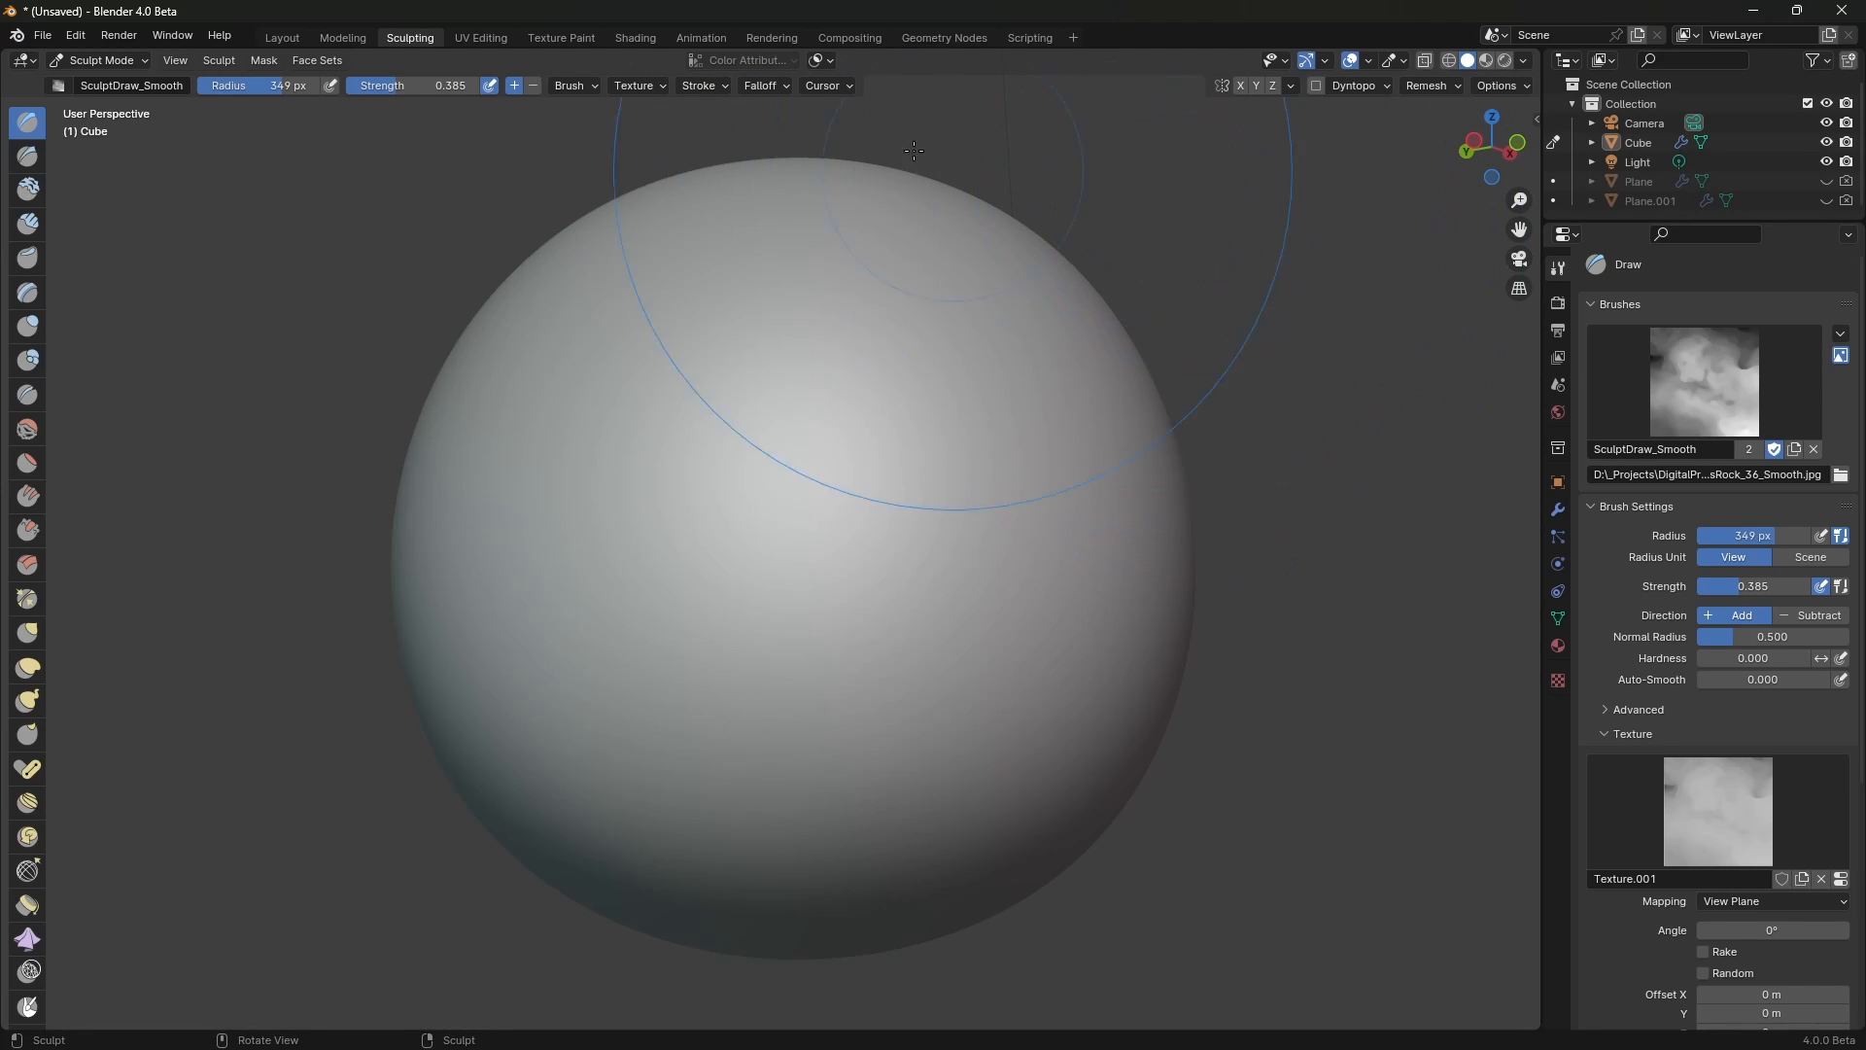
click(785, 83)
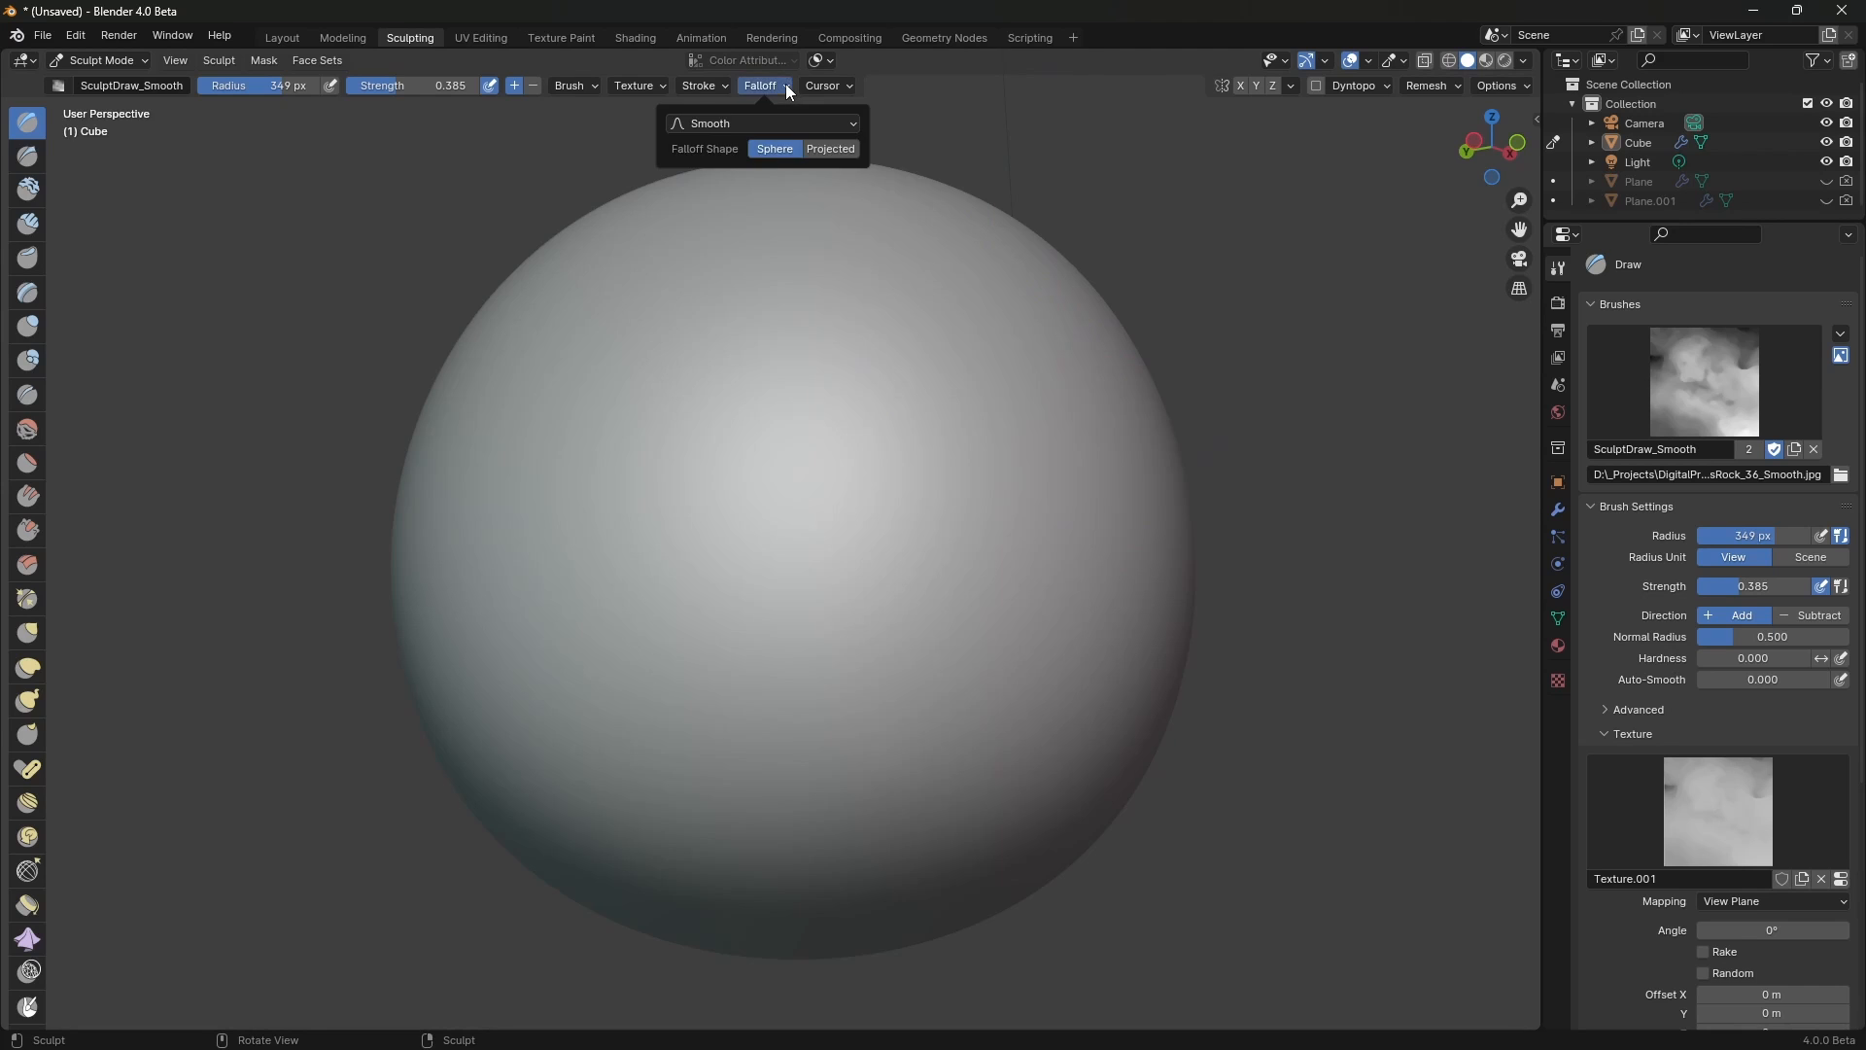
click(655, 85)
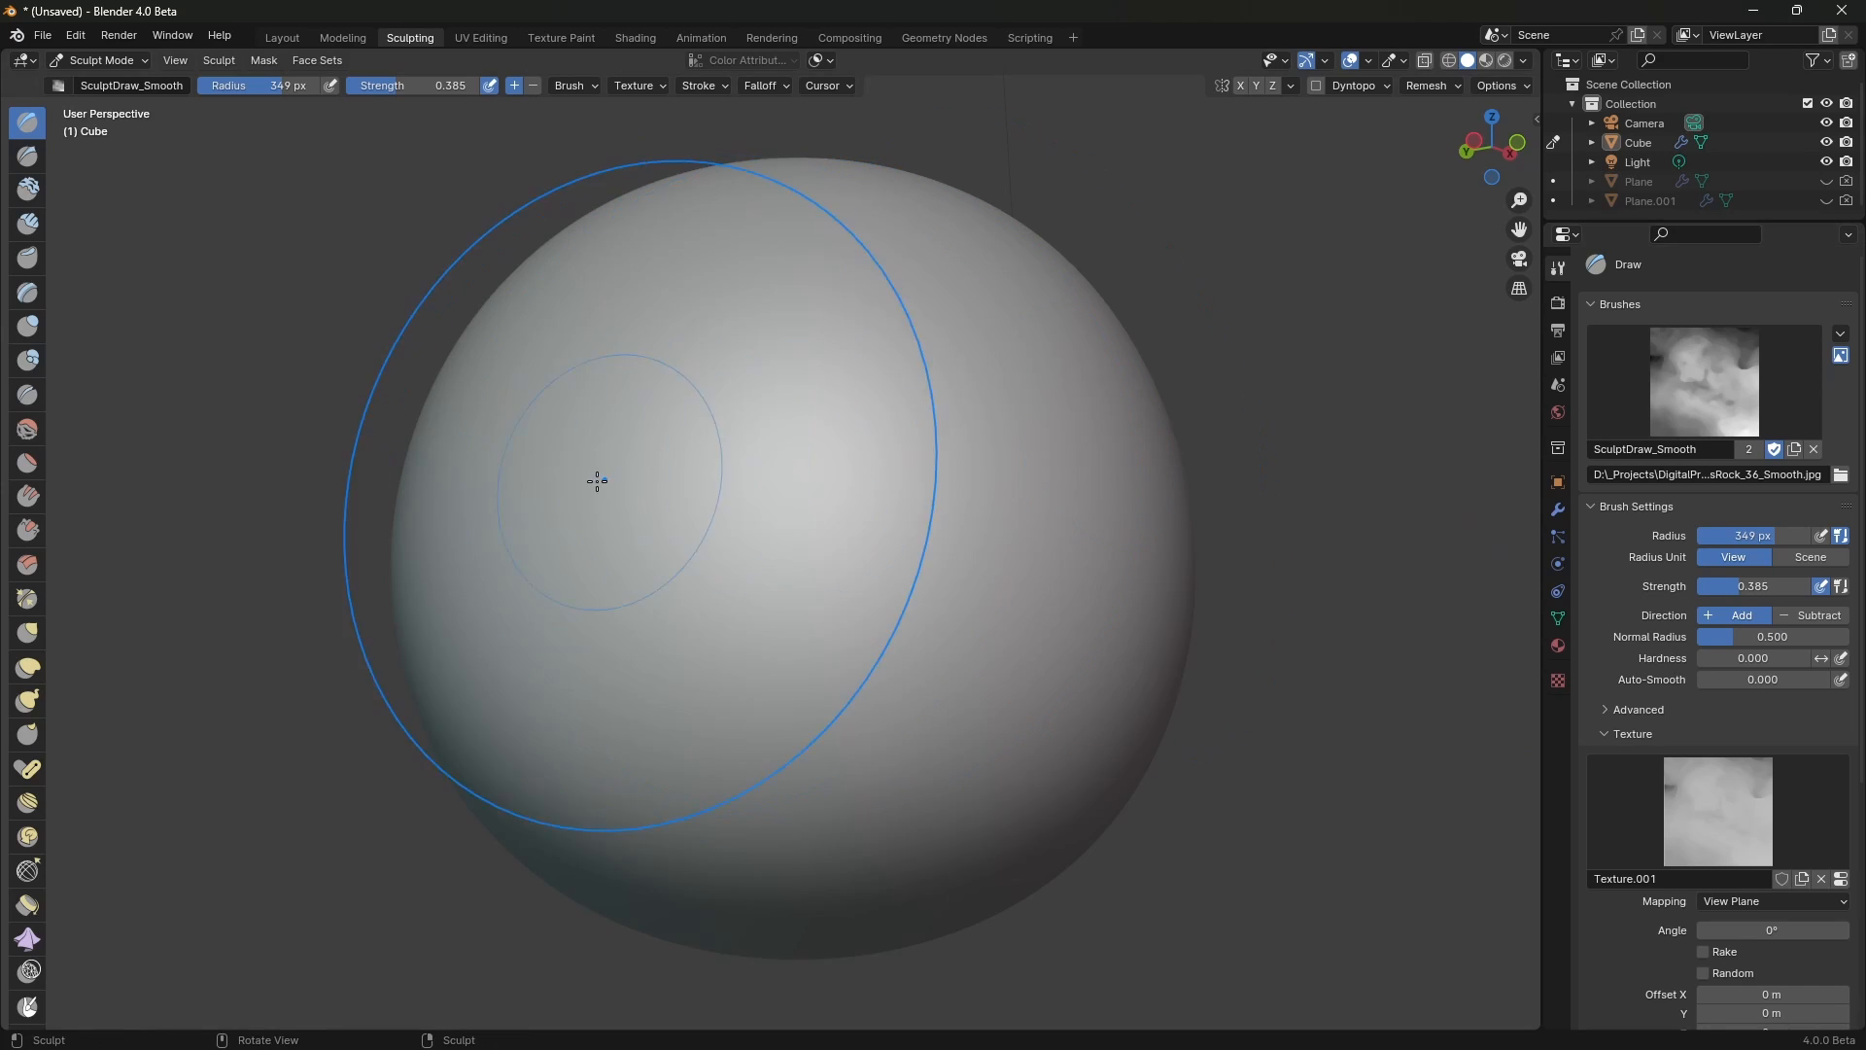
- Stamp one side of the sphere with the SculptDraw_Smooth brush and the opposite side with the SculptDraw brush
mouse_move(596, 479)
mouse_down()
mouse_move(525, 582)
mouse_move(545, 574)
mouse_up()
scroll(755, 530, down, 2)
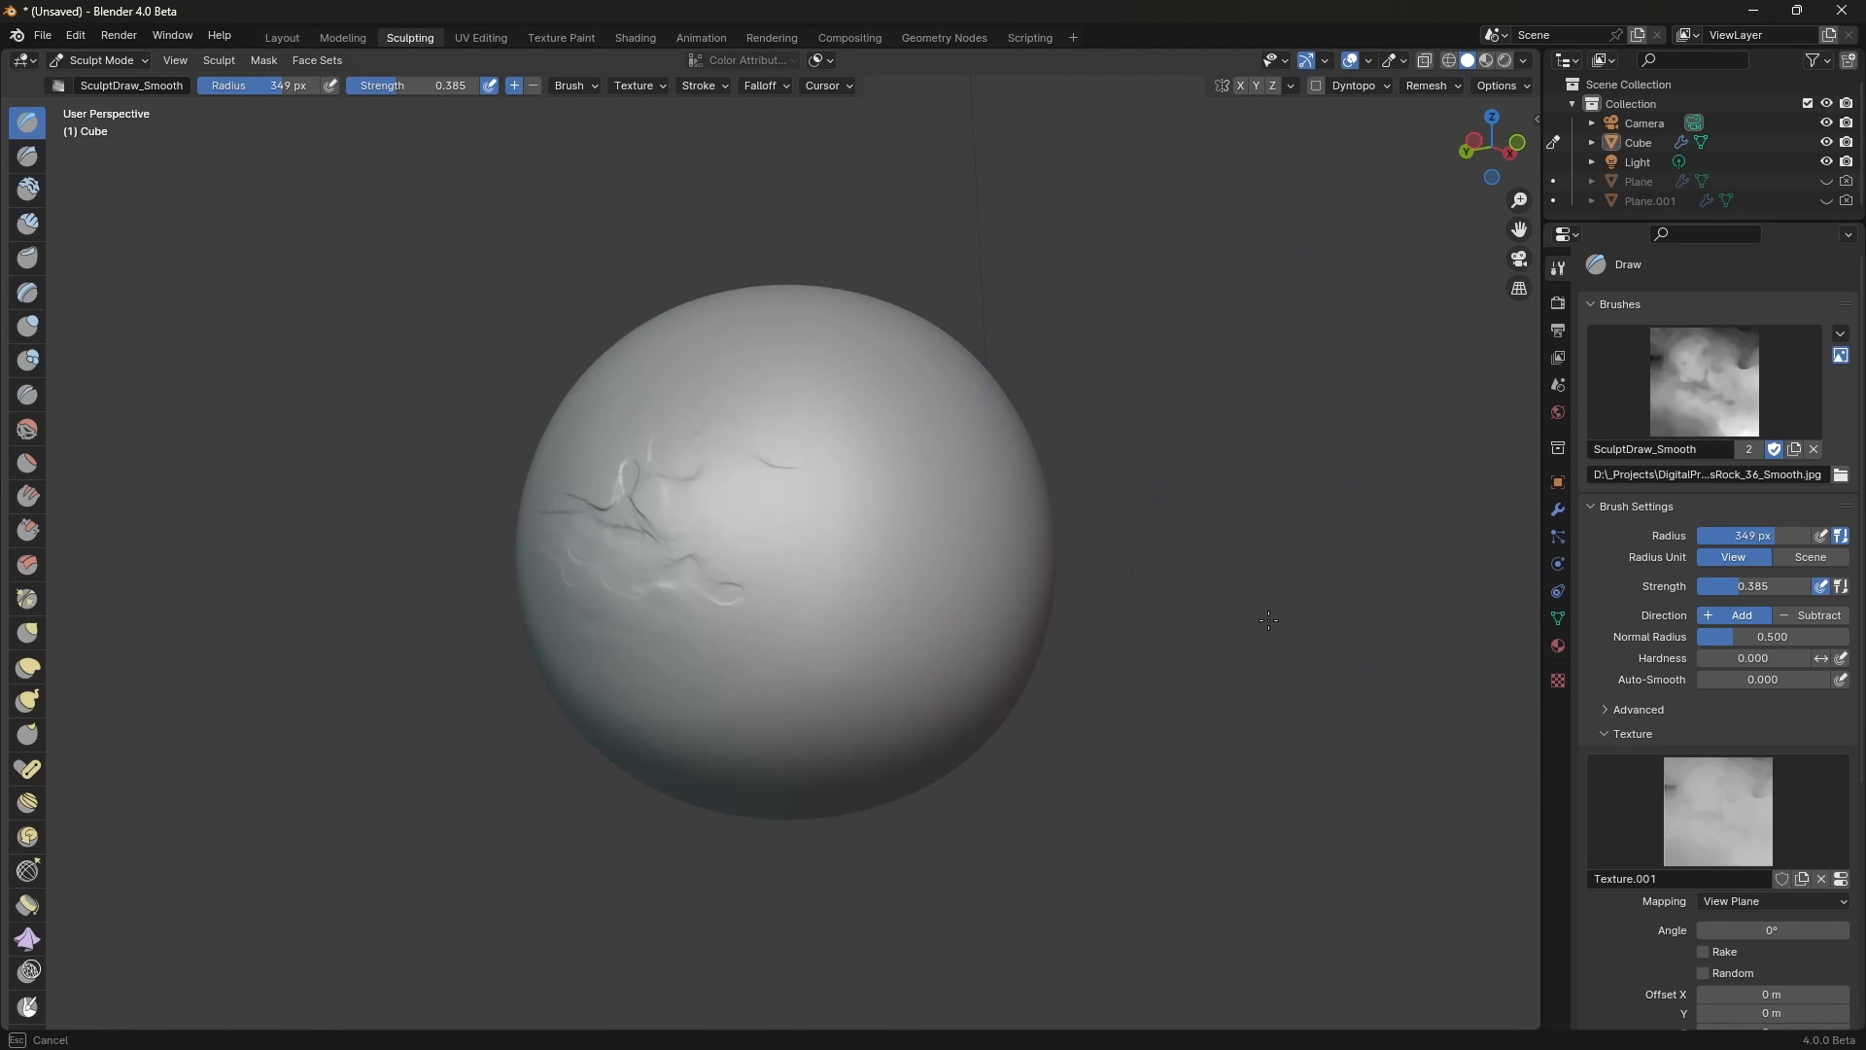
click(1723, 374)
click(1234, 491)
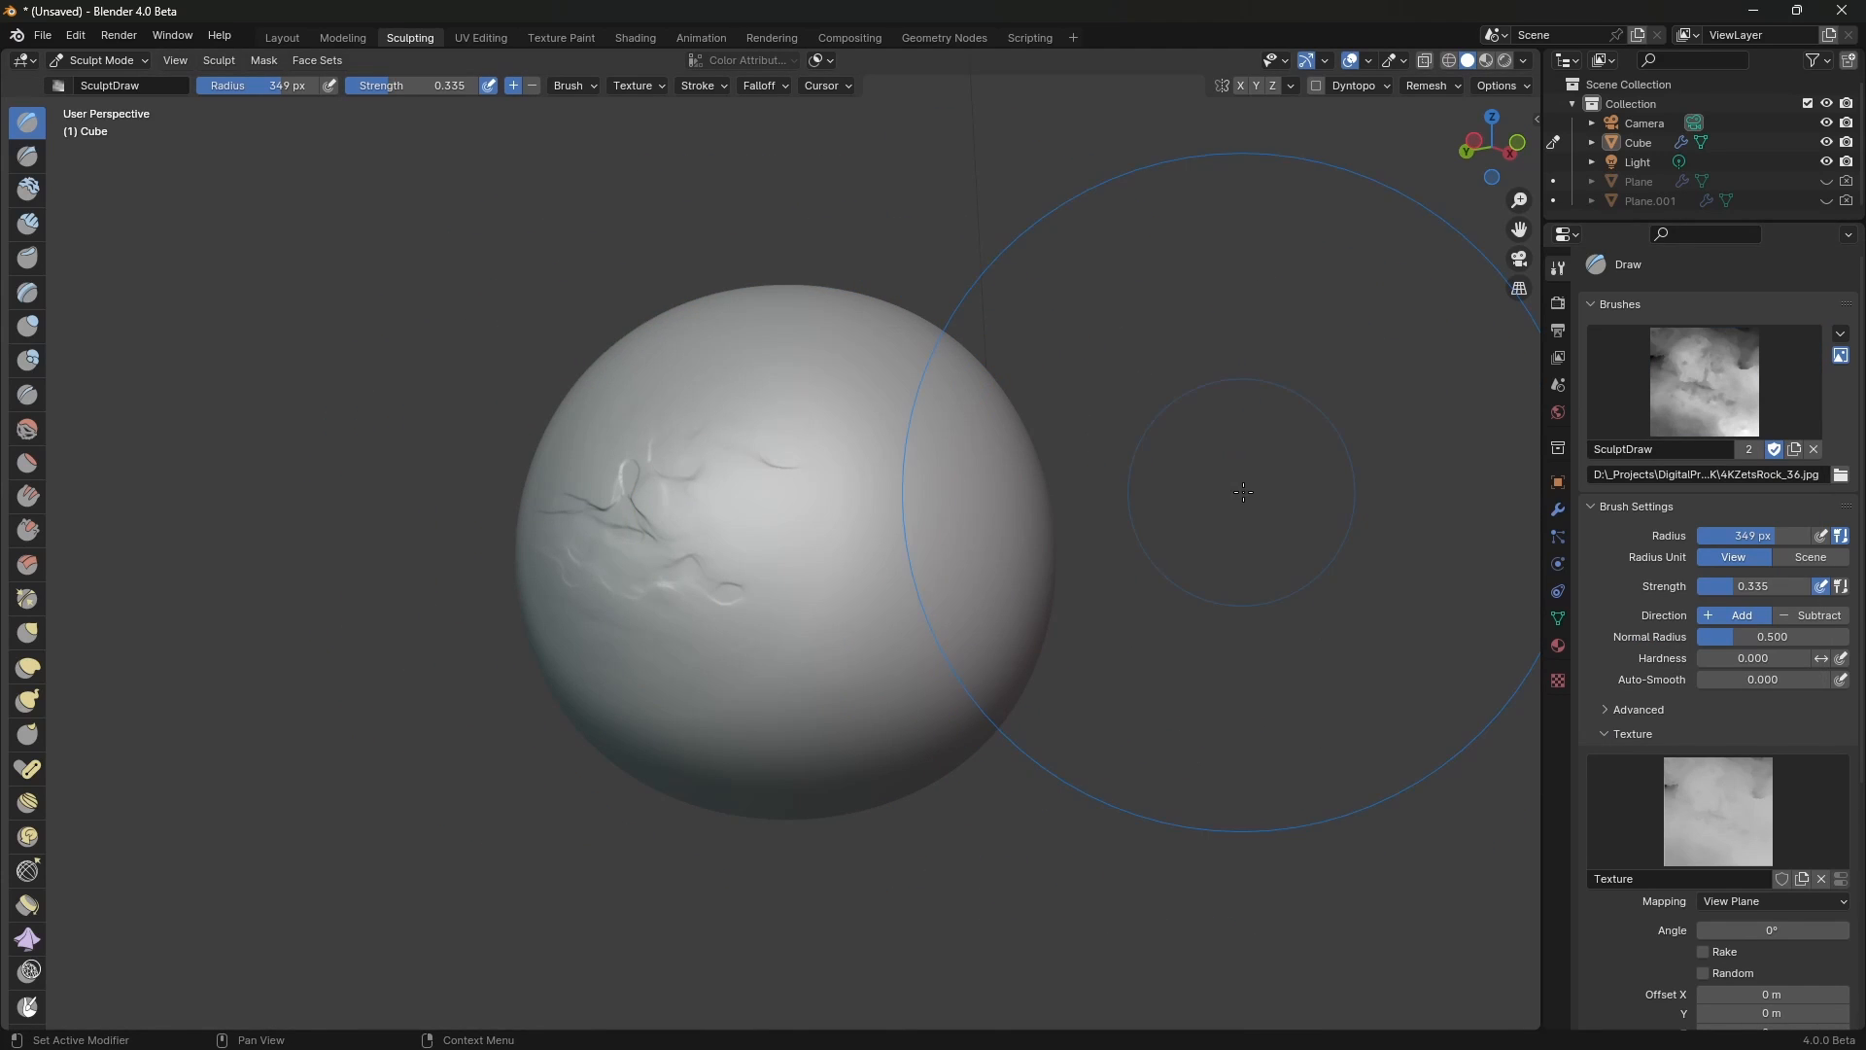
drag(937, 541, 967, 549)
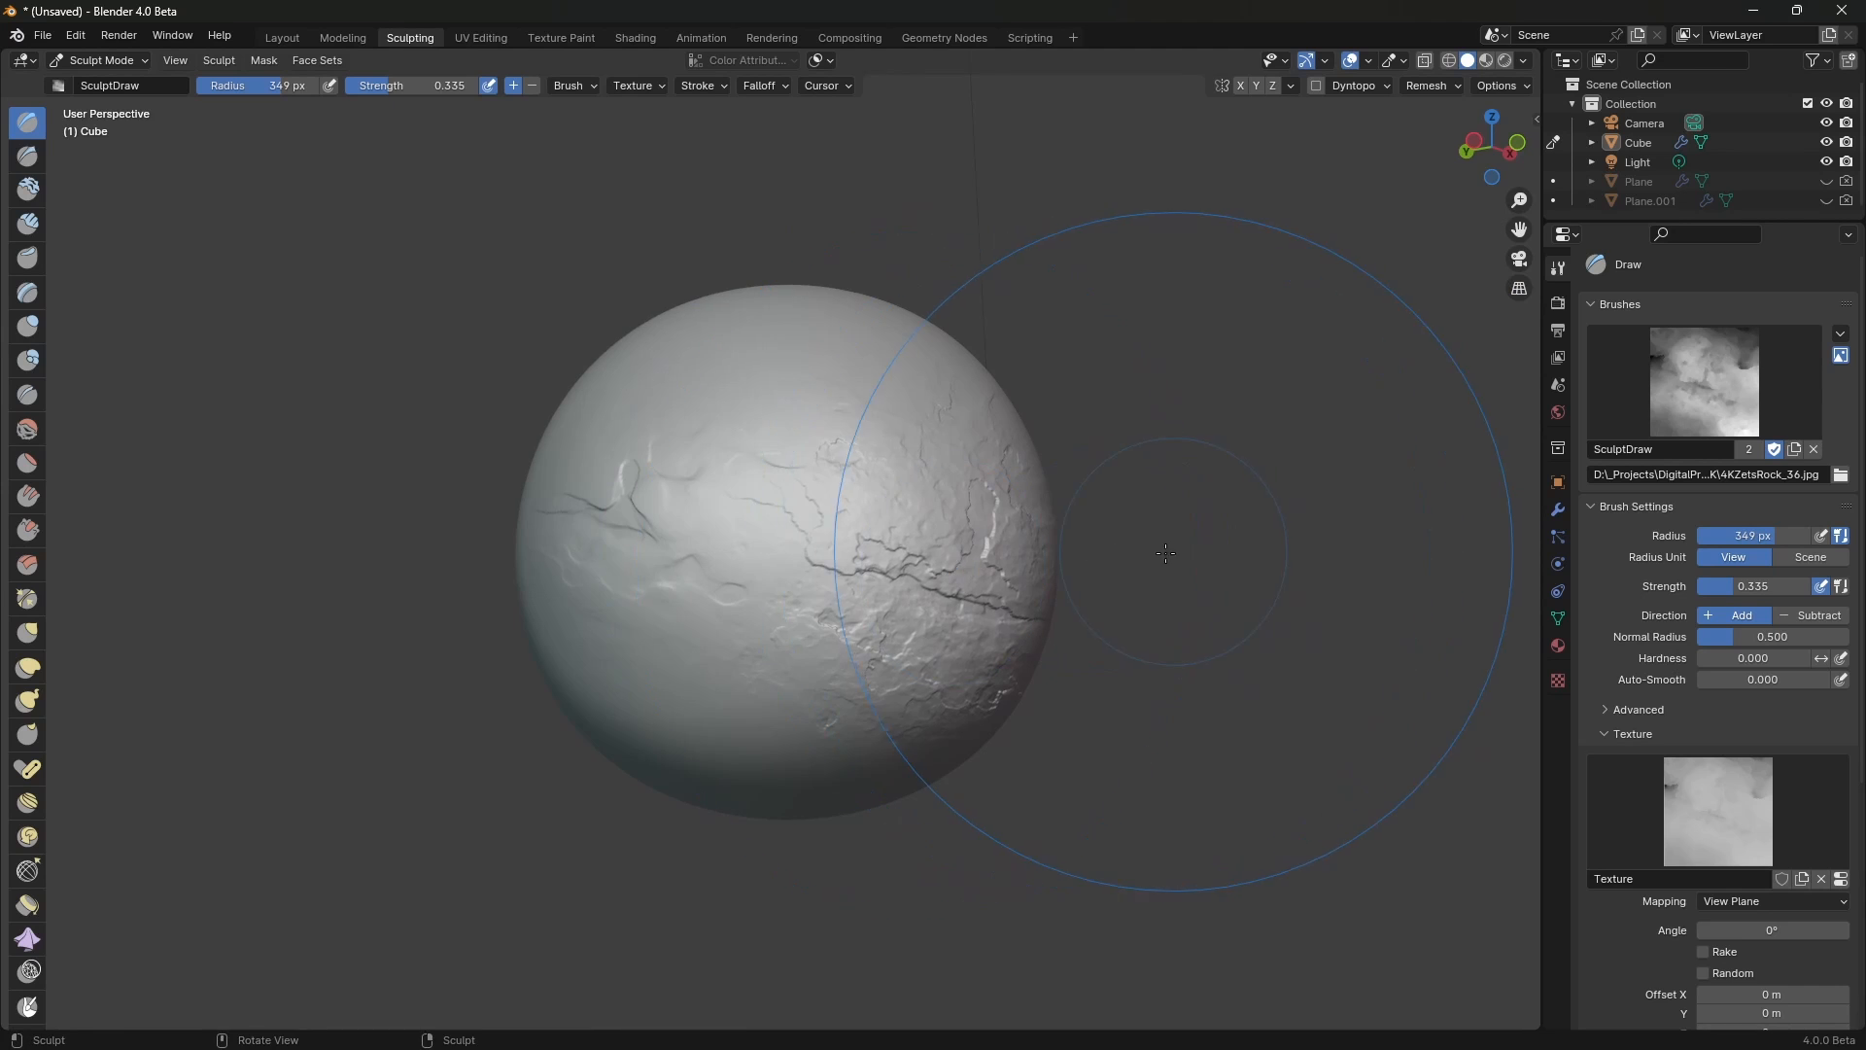
- Examine the stamped rock detail around the sphere and raise the SculptDraw brush's strength for stronger stamps
middle_drag(1209, 625, 1152, 550)
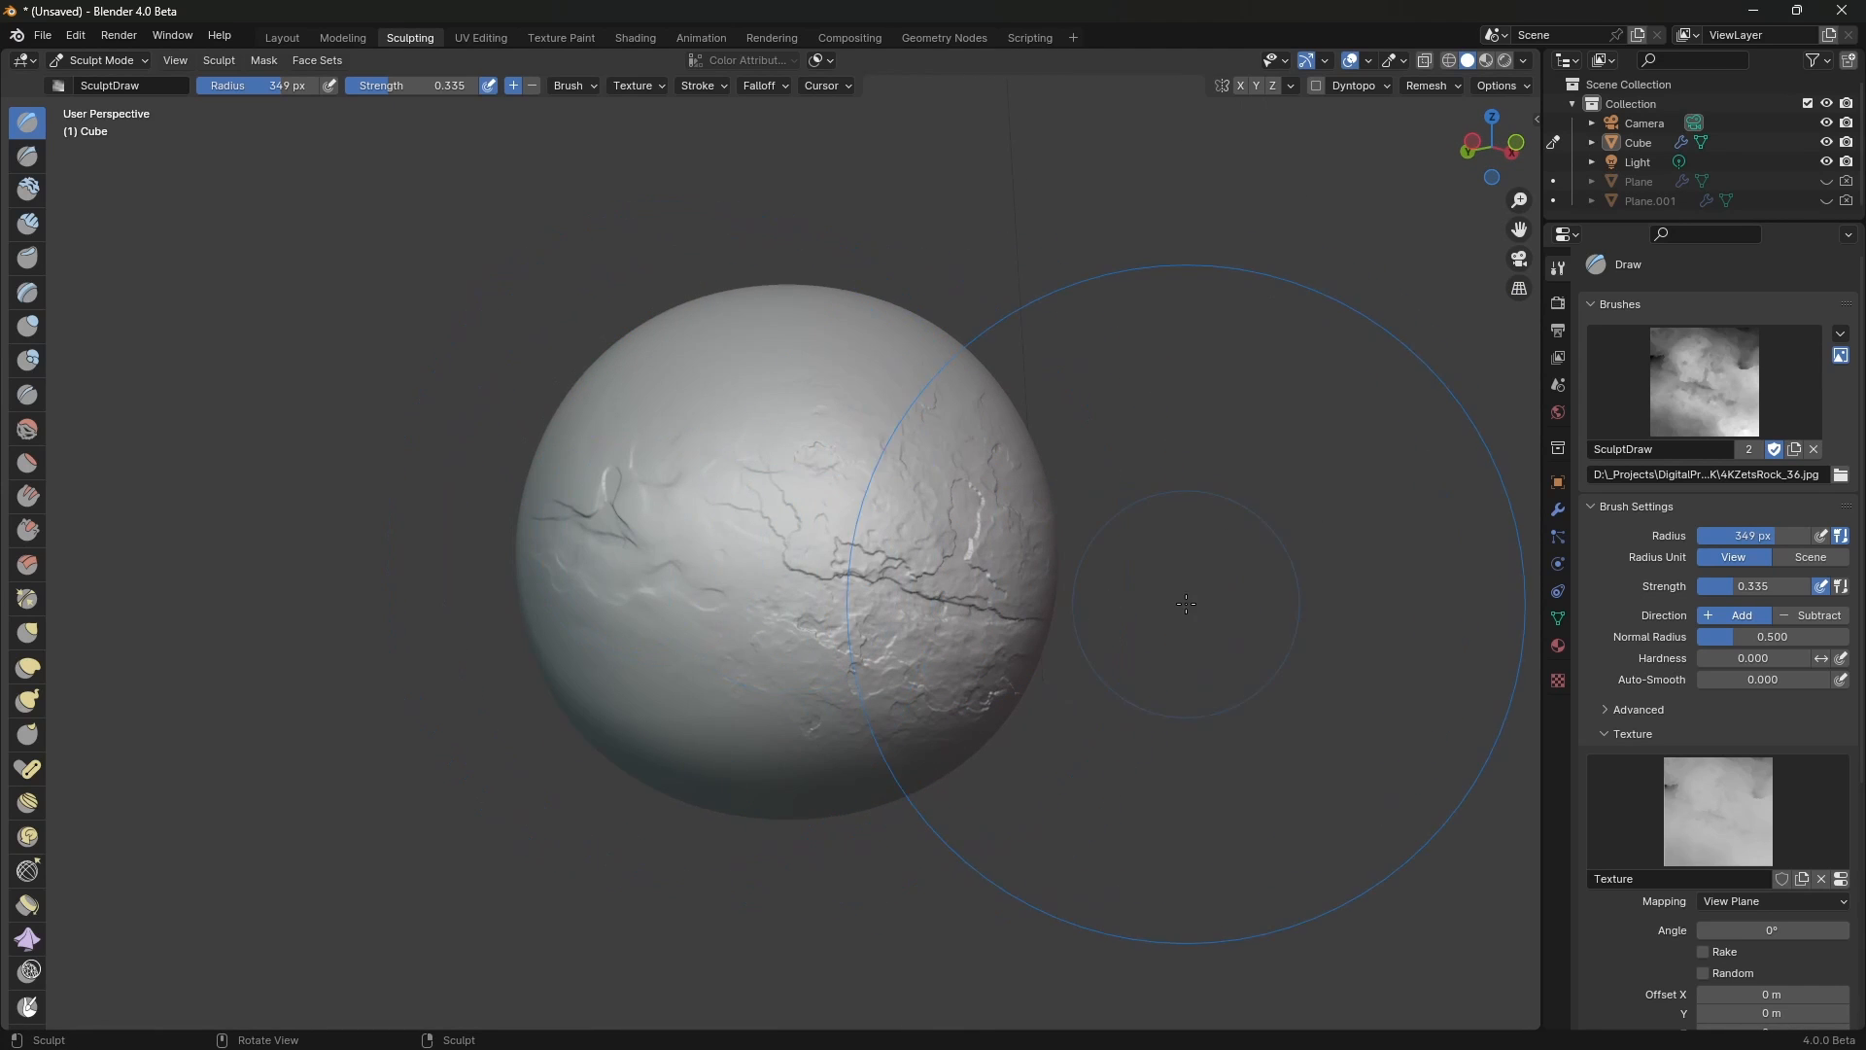
scroll(1204, 596, up, 1)
scroll(1264, 612, down, 1)
mouse_move(1293, 624)
middle_down()
mouse_move(1303, 653)
mouse_move(1264, 612)
mouse_move(1318, 616)
mouse_move(1304, 675)
middle_up()
scroll(1268, 601, up, 1)
middle_drag(988, 418, 974, 418)
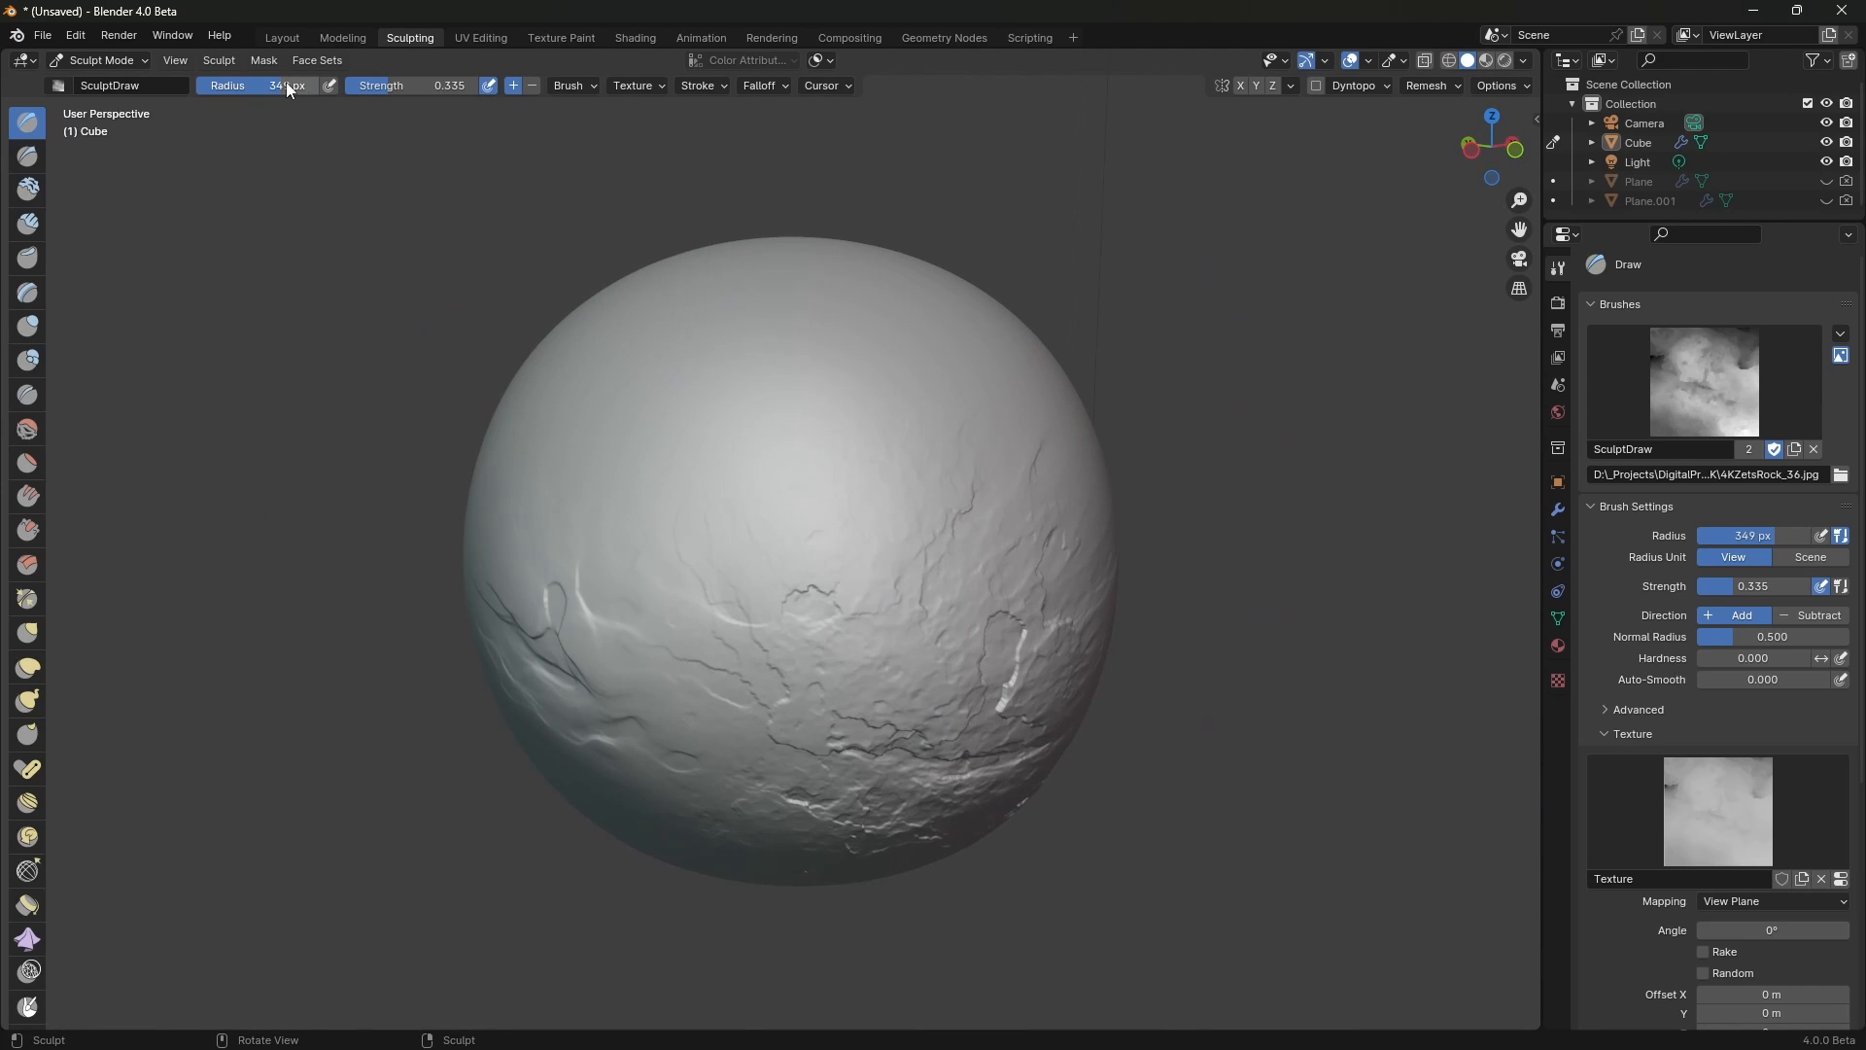
drag(400, 85, 421, 85)
- Stamp an untouched side of the sphere with the SculptDraw_Smooth2 brush
mouse_move(670, 425)
middle_down()
mouse_move(1012, 395)
mouse_move(1196, 428)
middle_up()
click(1711, 381)
click(1395, 484)
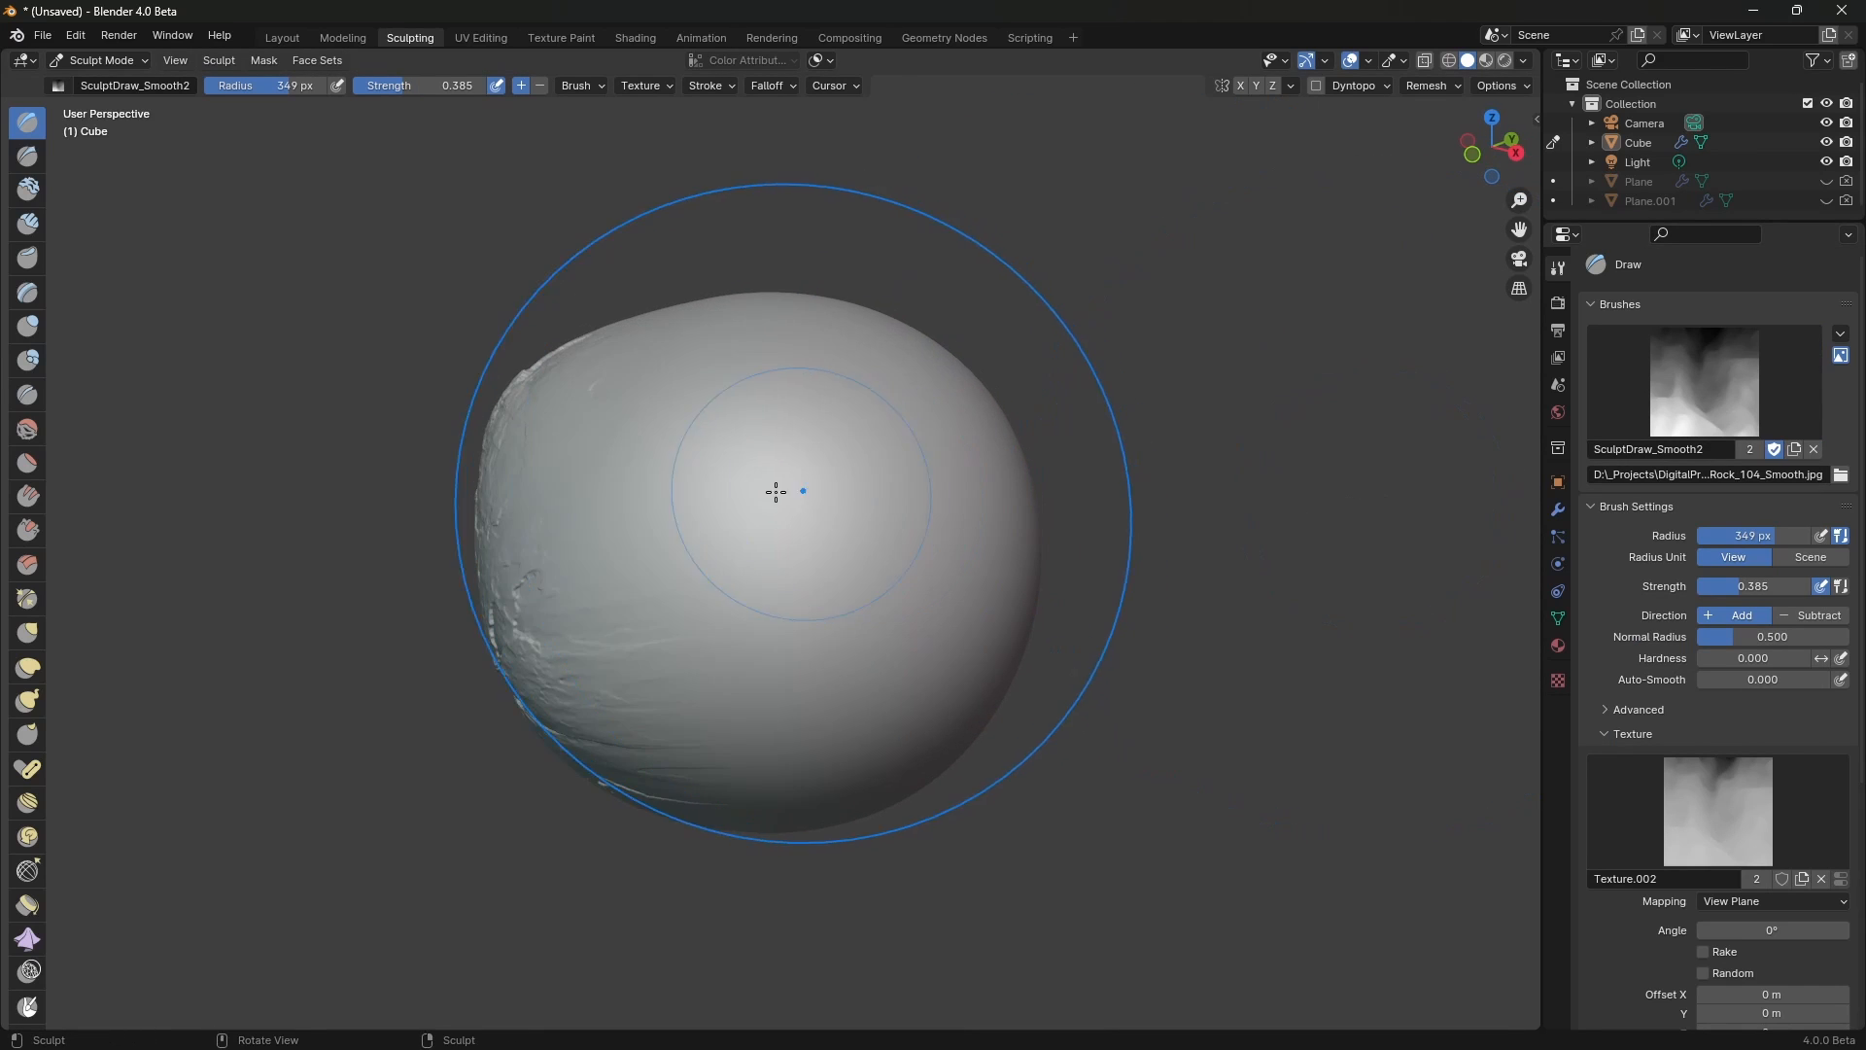
drag(771, 495, 757, 508)
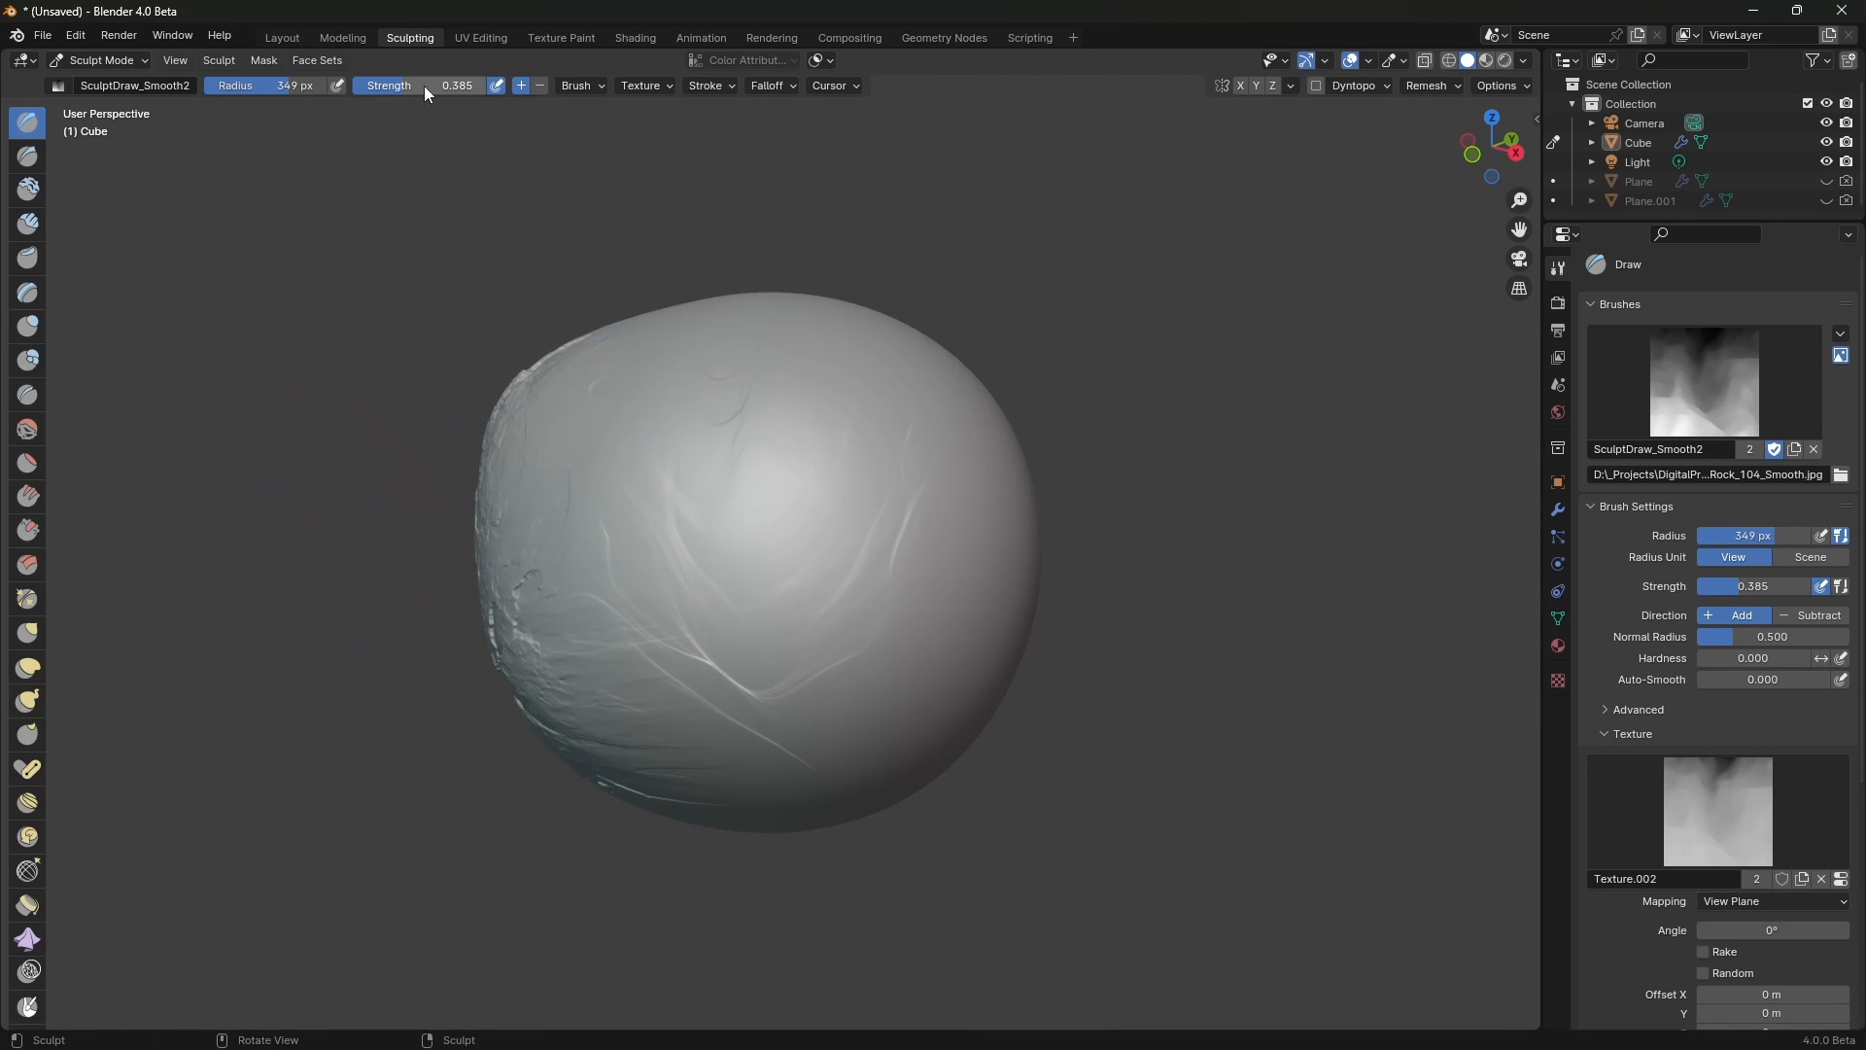
- Set the SculptDraw_Smooth2 brush to a 248 px radius and 0.651 strength, and stamp the same area again
drag(283, 85, 259, 85)
drag(406, 88, 441, 87)
click(764, 520)
mouse_move(1155, 508)
middle_down()
mouse_move(1157, 463)
mouse_move(1208, 475)
middle_up()
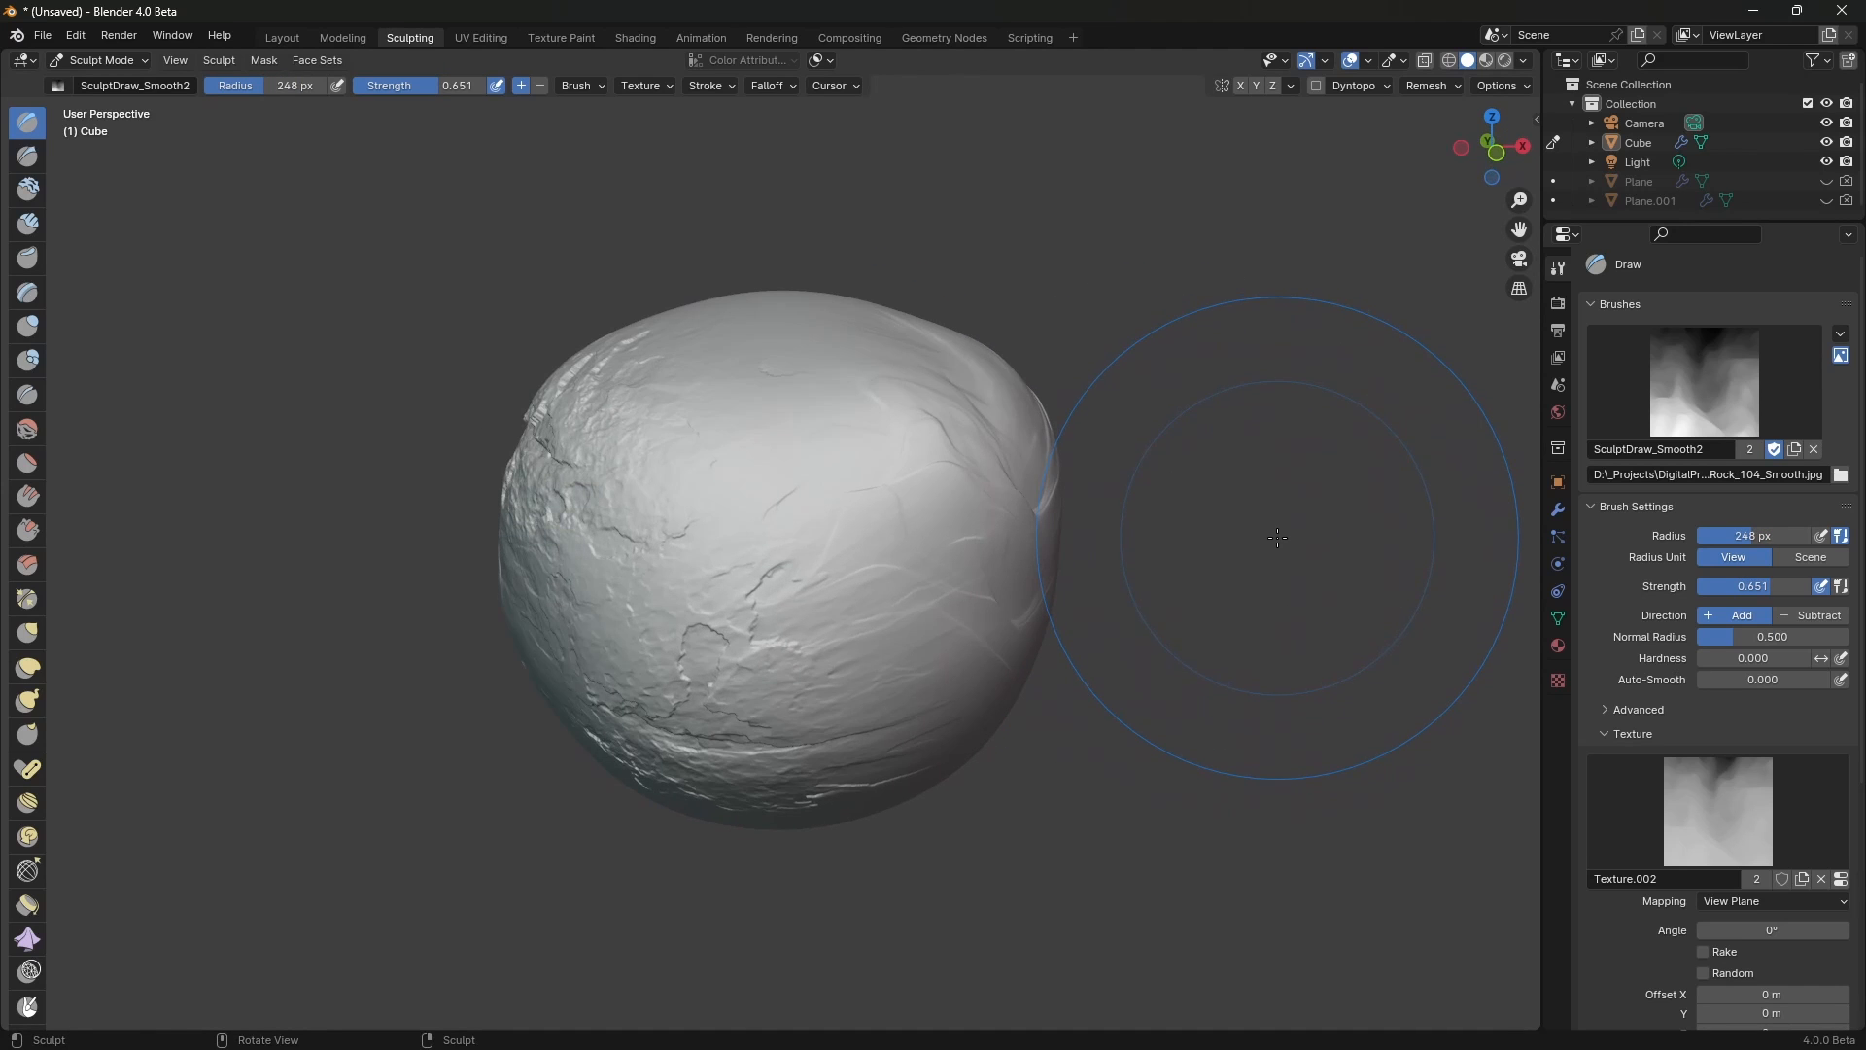
mouse_move(1146, 654)
middle_down()
mouse_move(1166, 623)
mouse_move(1205, 646)
mouse_move(1251, 597)
middle_up()
scroll(1207, 646, up, 2)
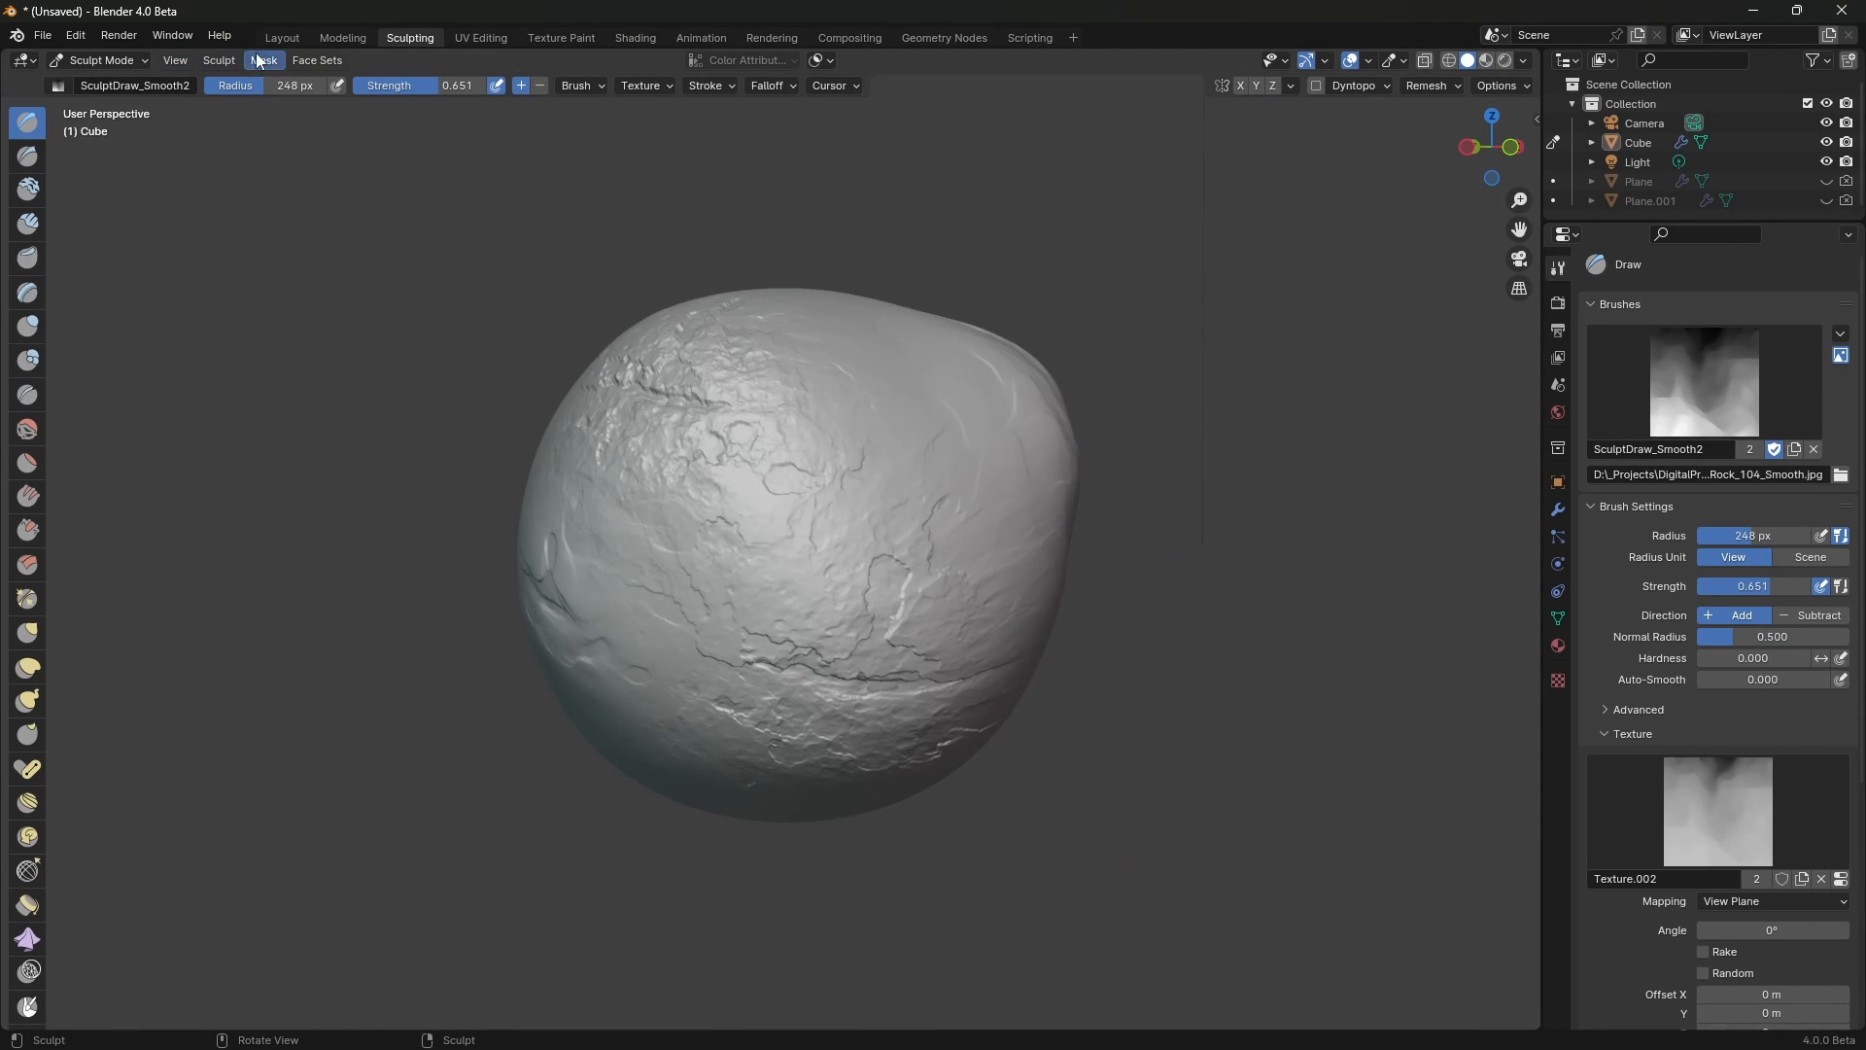
- Return to the Layout workspace and unhide Plane and Plane.001 to view their displaced surfaces
click(292, 36)
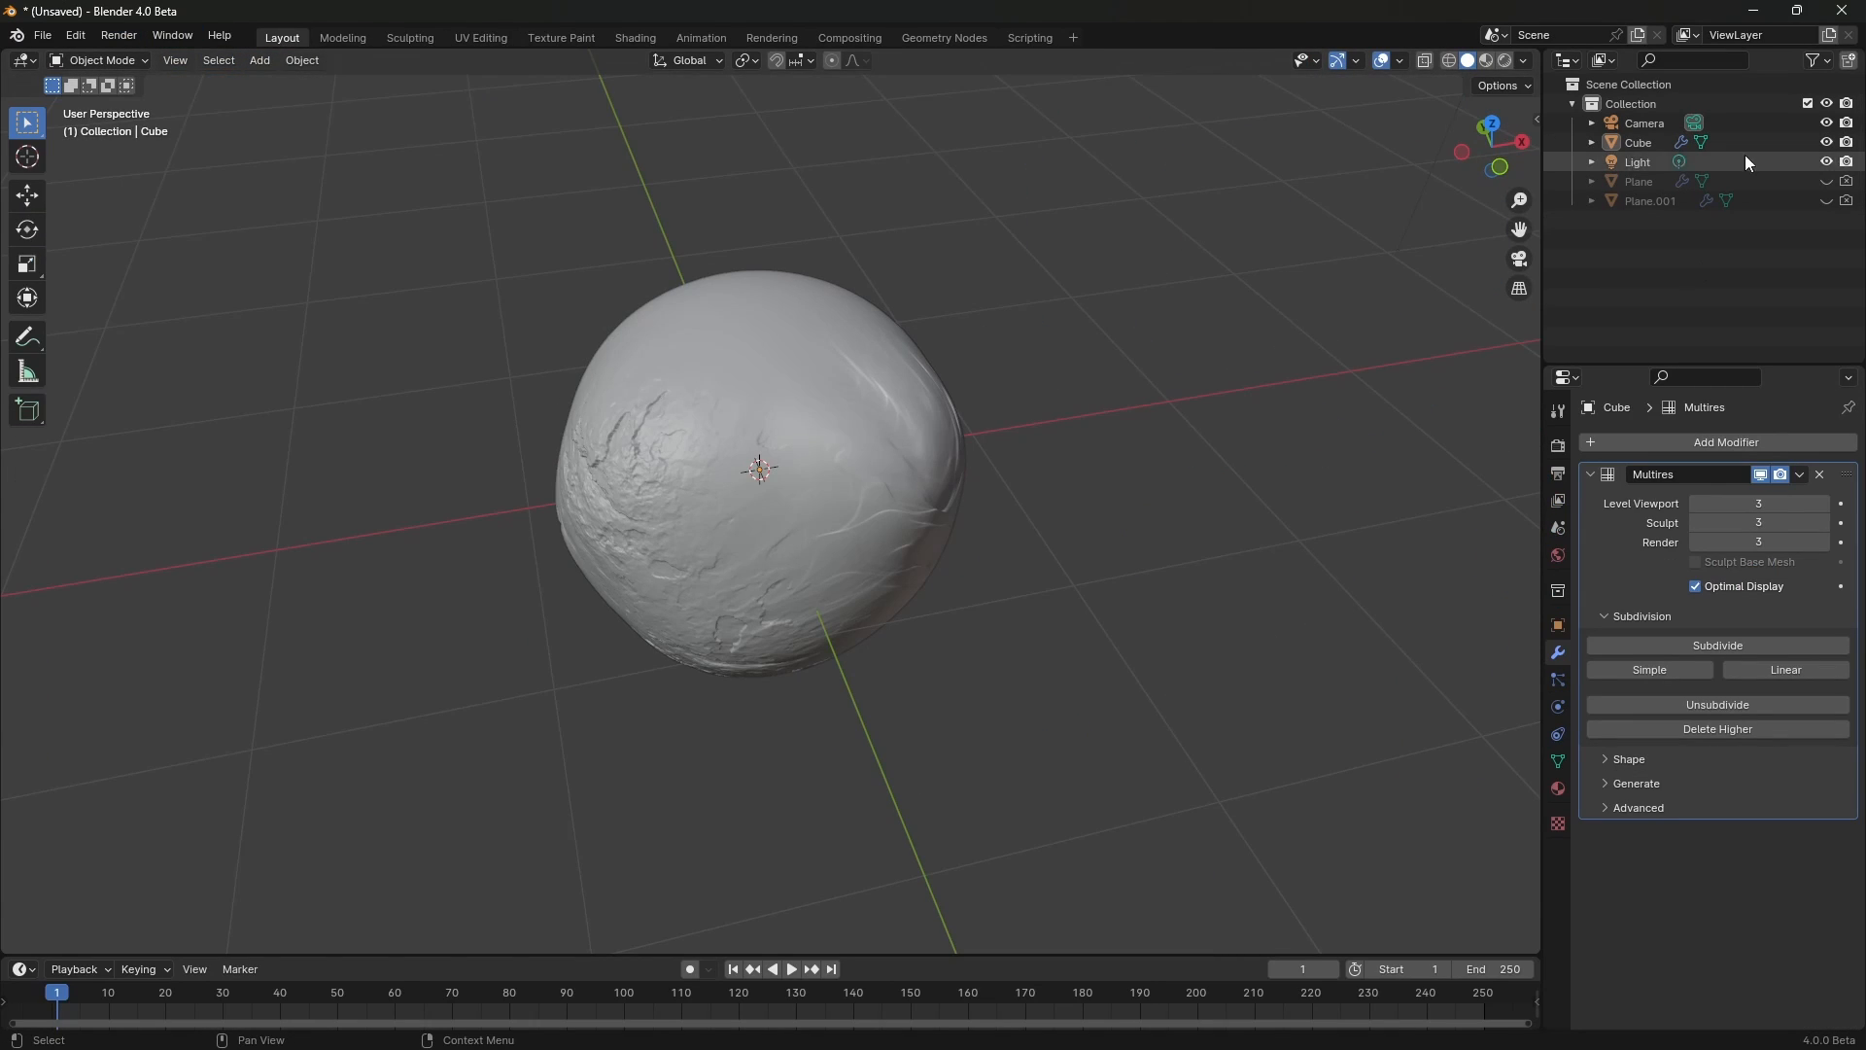
click(1826, 181)
click(1828, 200)
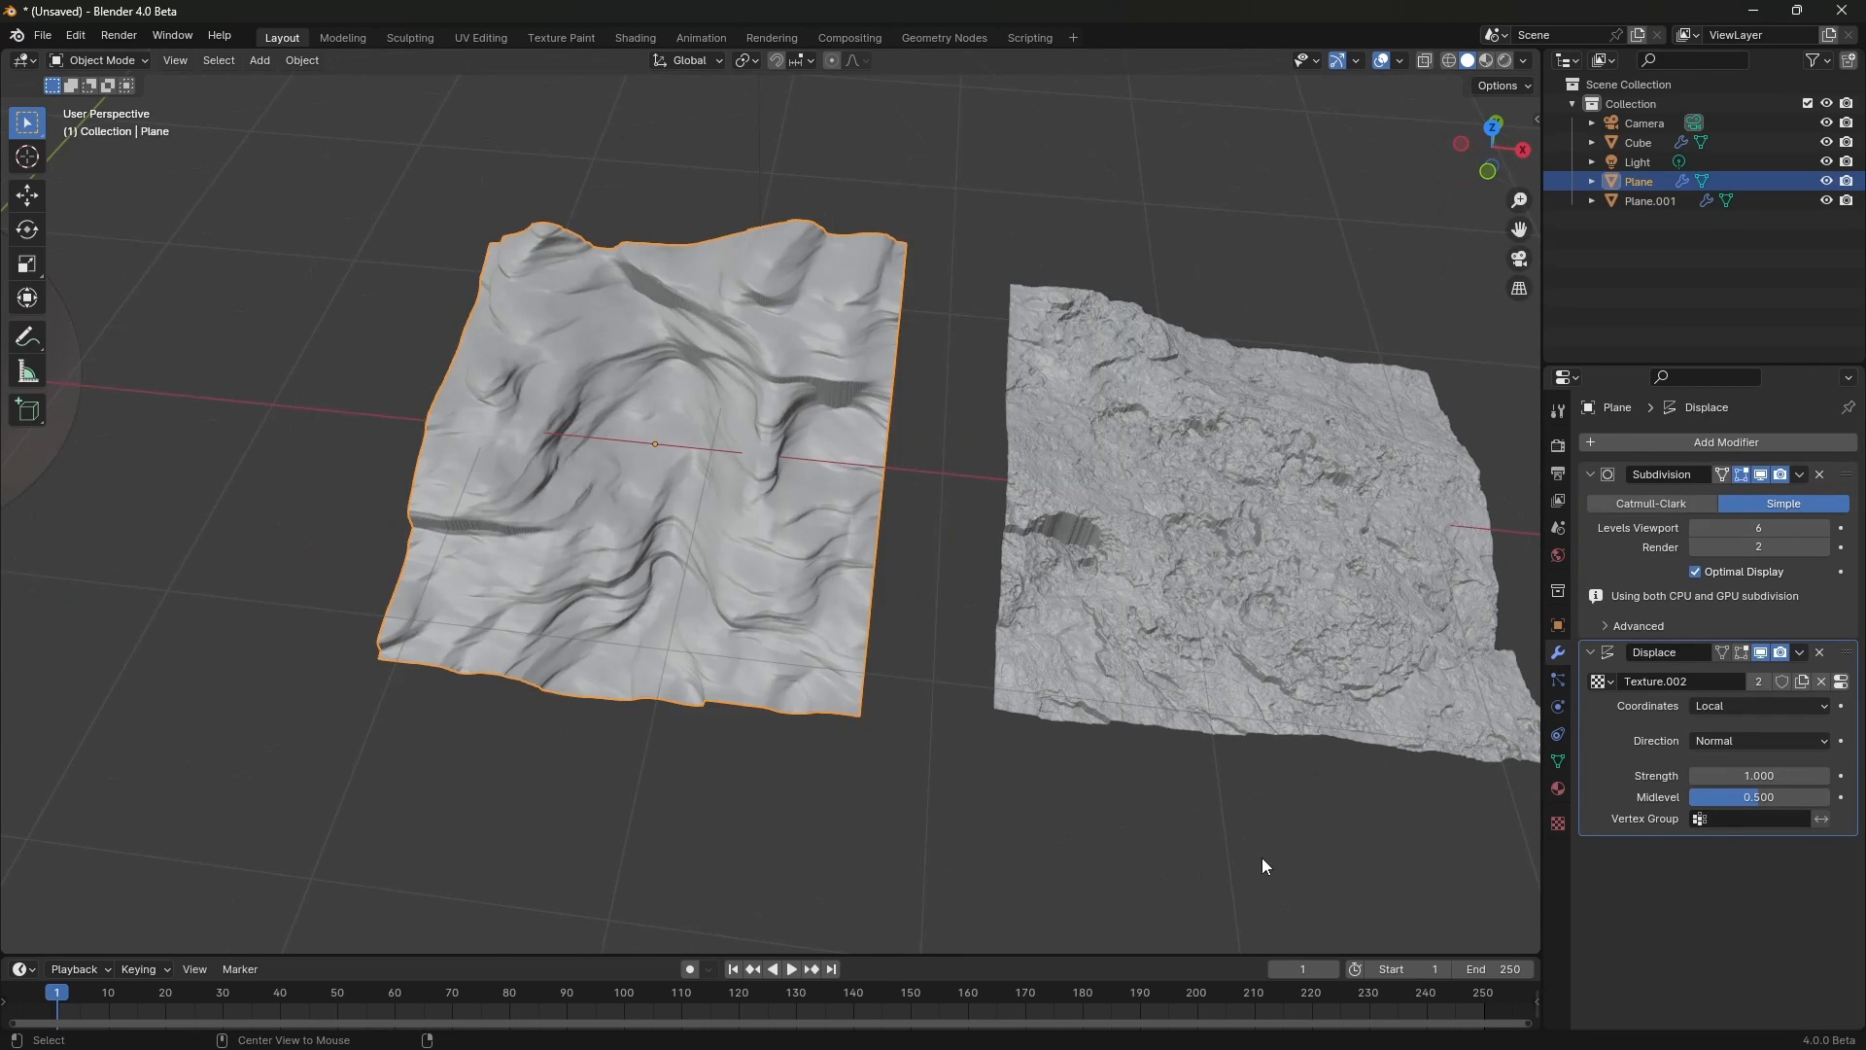
alt+middle_drag(1262, 857, 1114, 803)
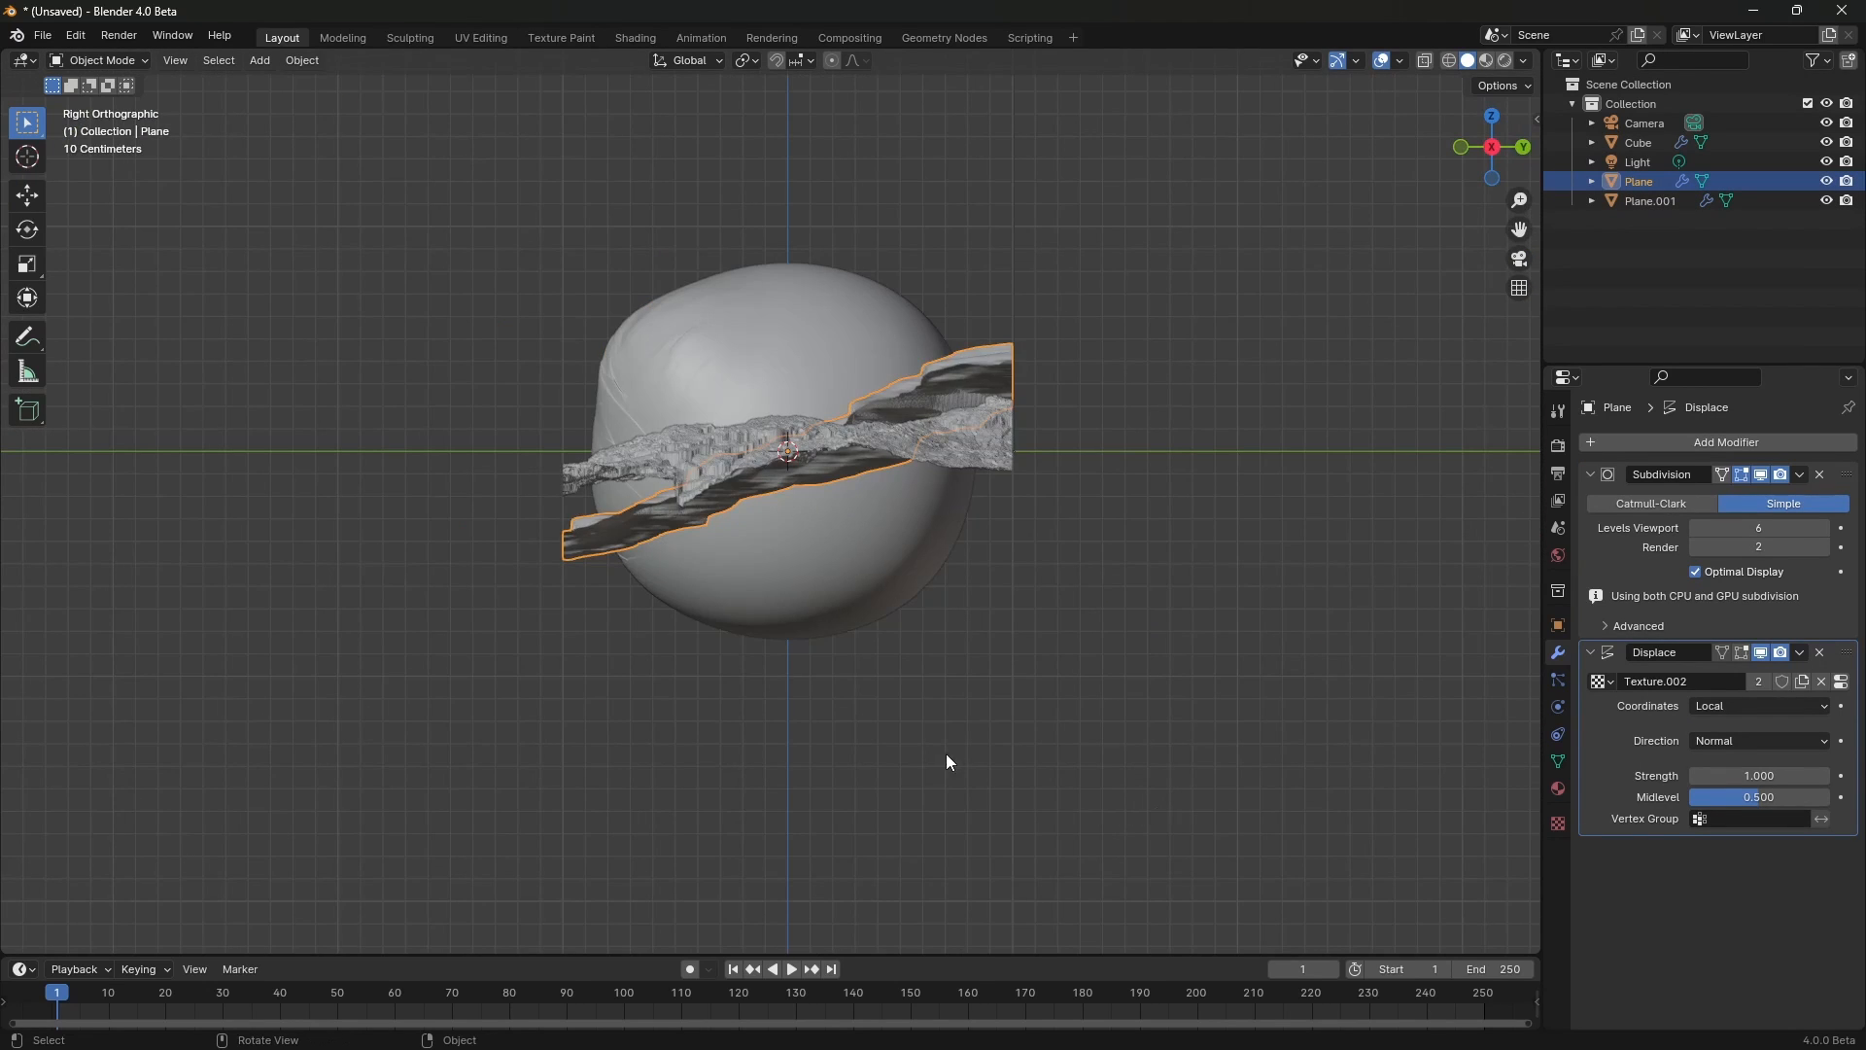
middle_drag(947, 754, 1070, 525)
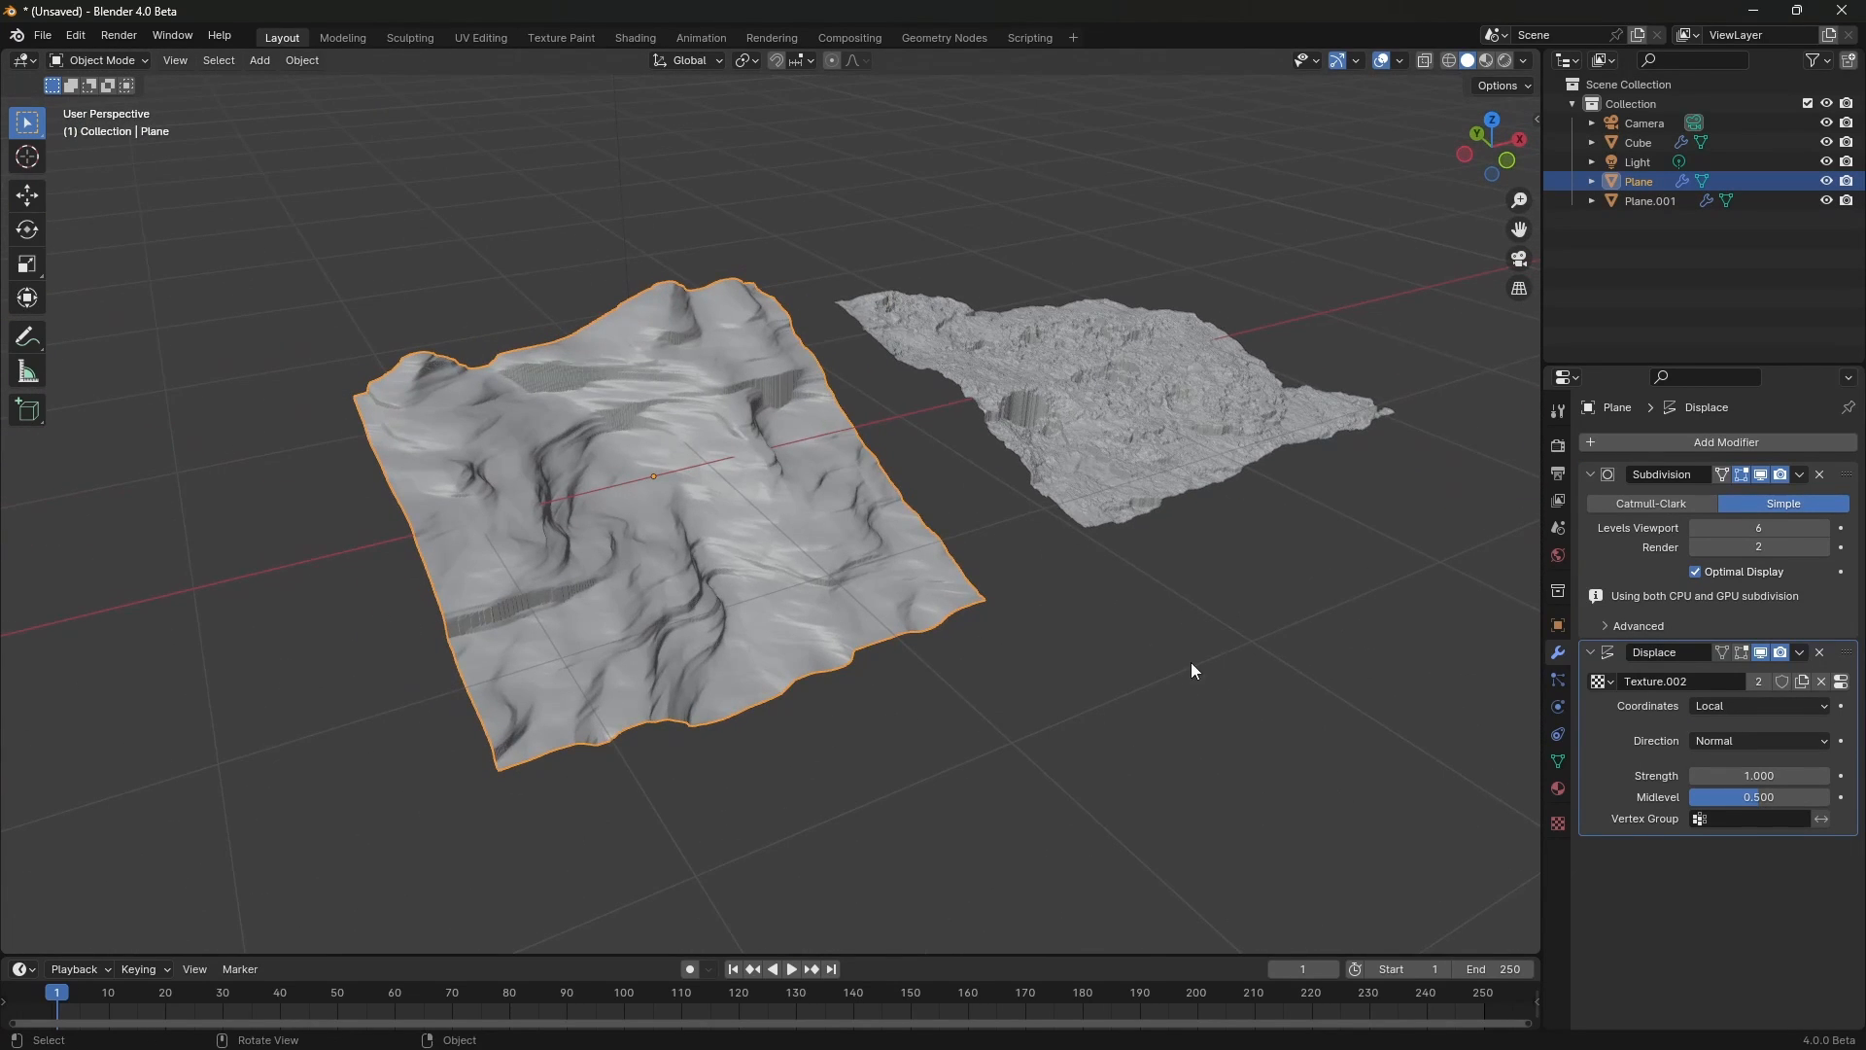
middle_drag(1191, 662, 1182, 661)
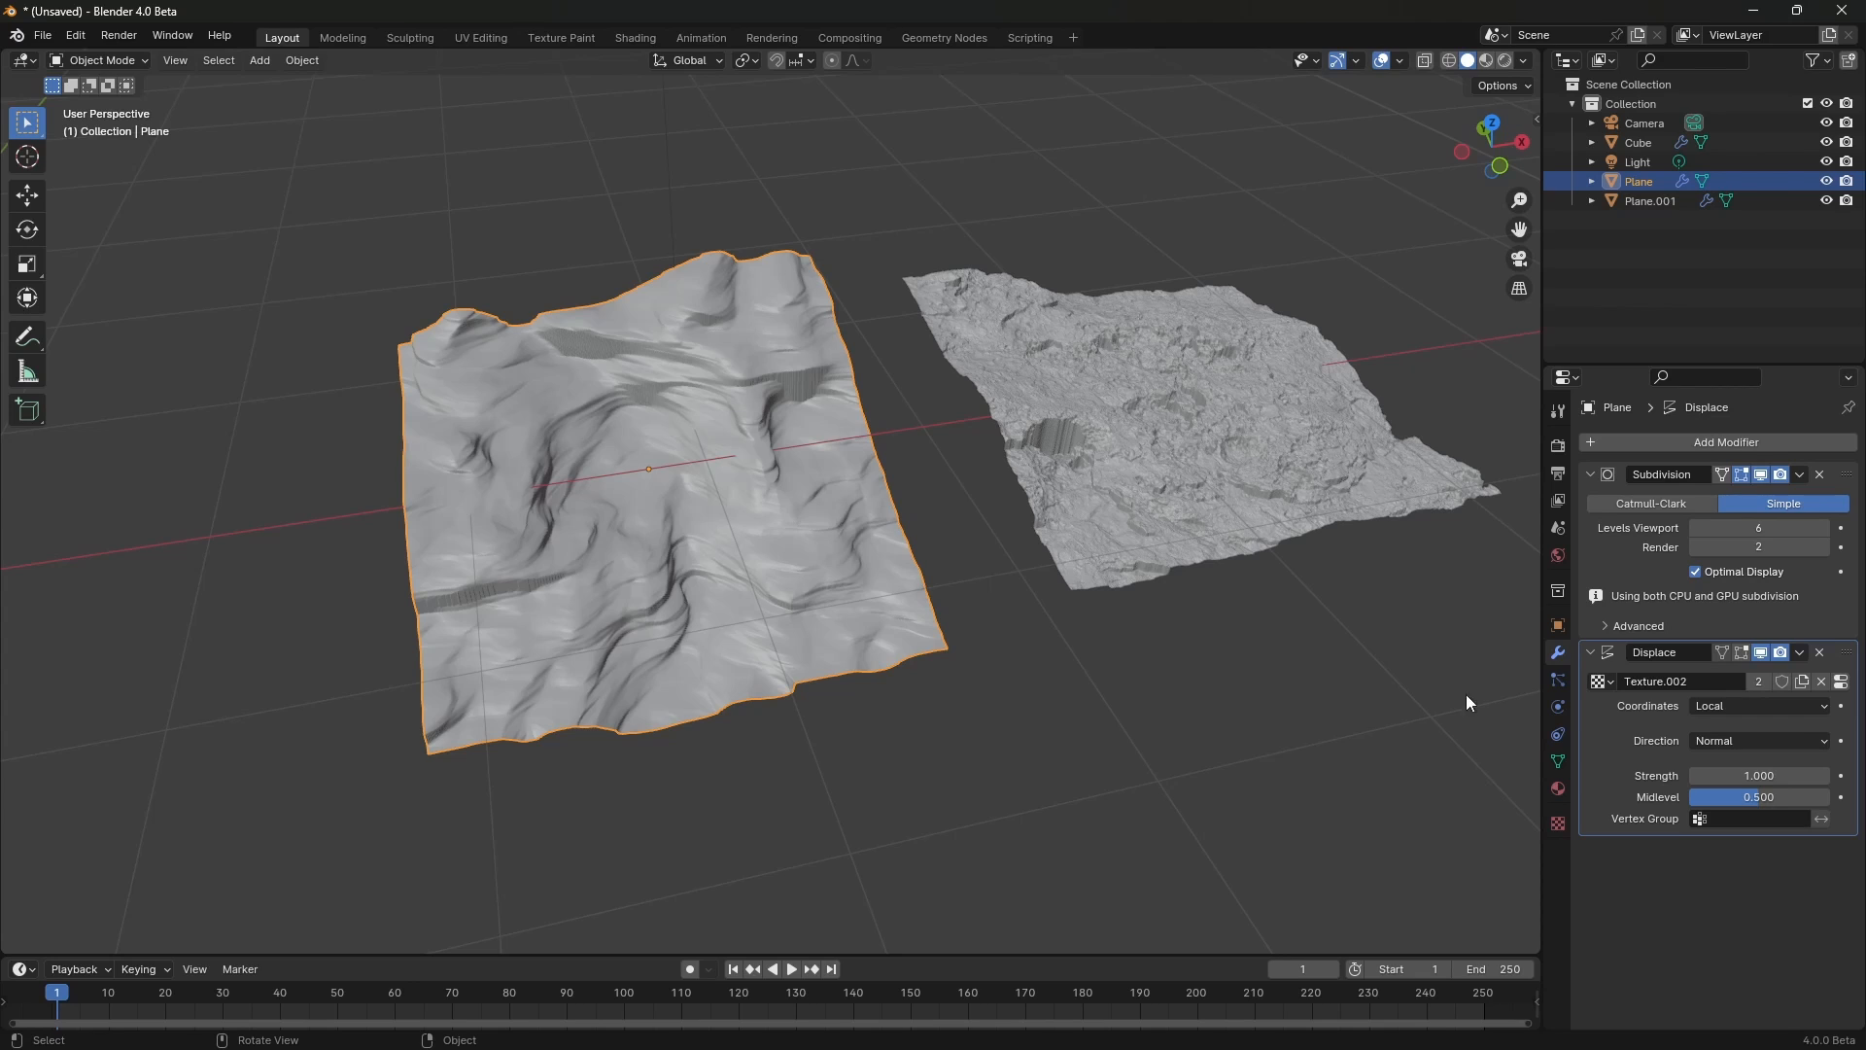
- Inspect the image texture driving the selected plane's Displace modifier and compare both displaced planes with the sculpted sphere
drag(1760, 653, 1783, 655)
click(1841, 683)
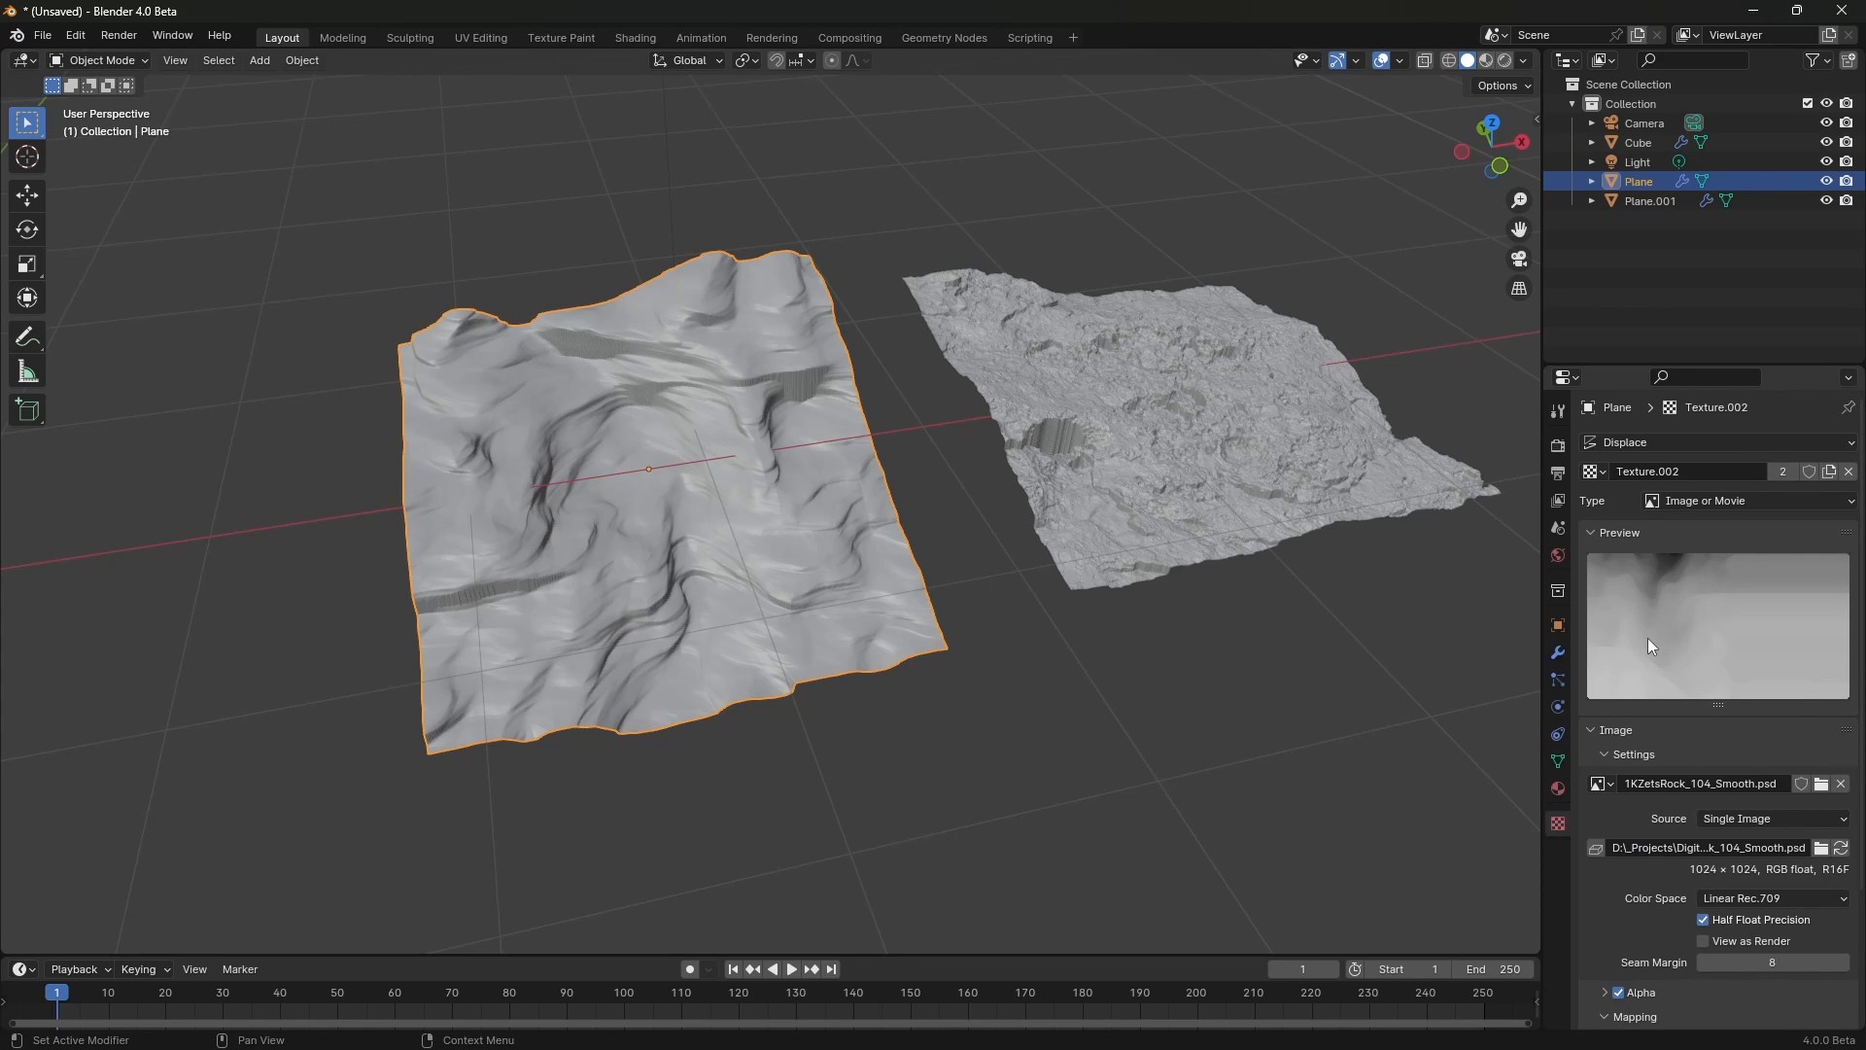
middle_drag(856, 681, 964, 687)
scroll(1151, 698, down, 2)
shift+middle_drag(1151, 698, 1019, 673)
scroll(1135, 514, up, 3)
scroll(1019, 672, down, 4)
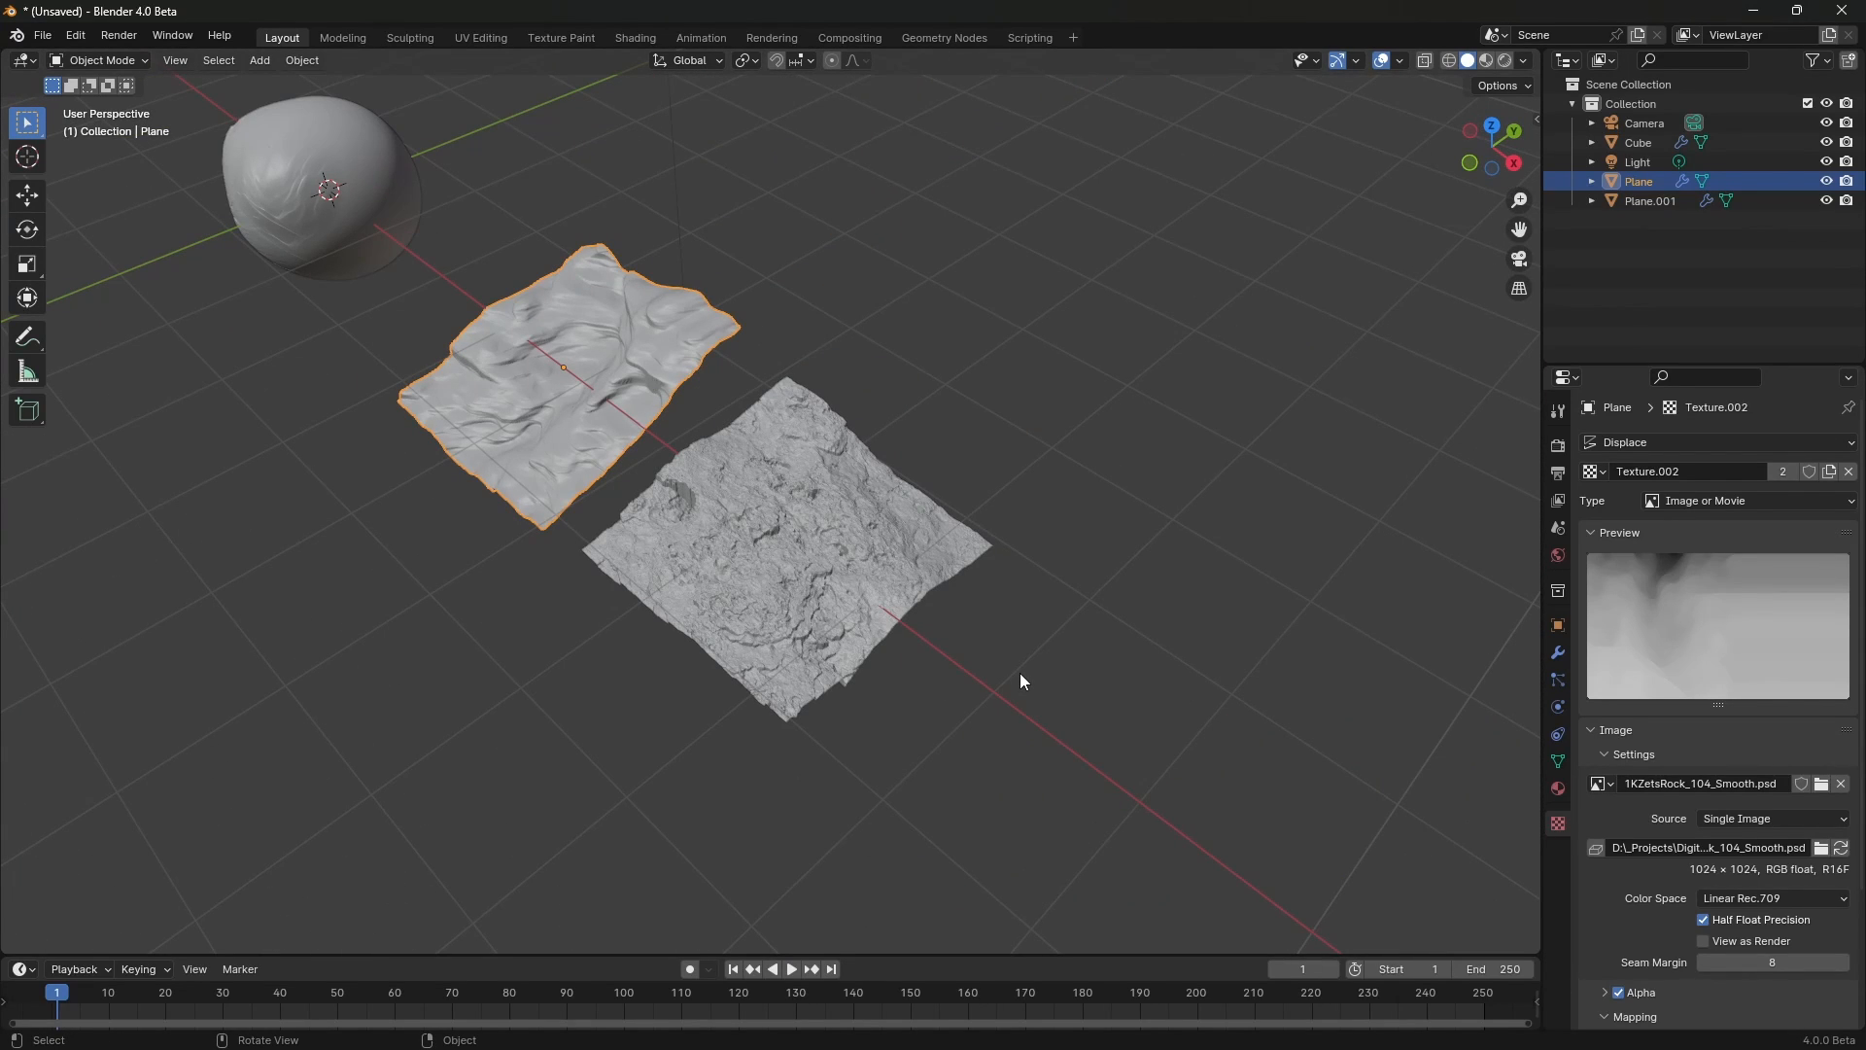
middle_drag(1019, 673, 1121, 736)
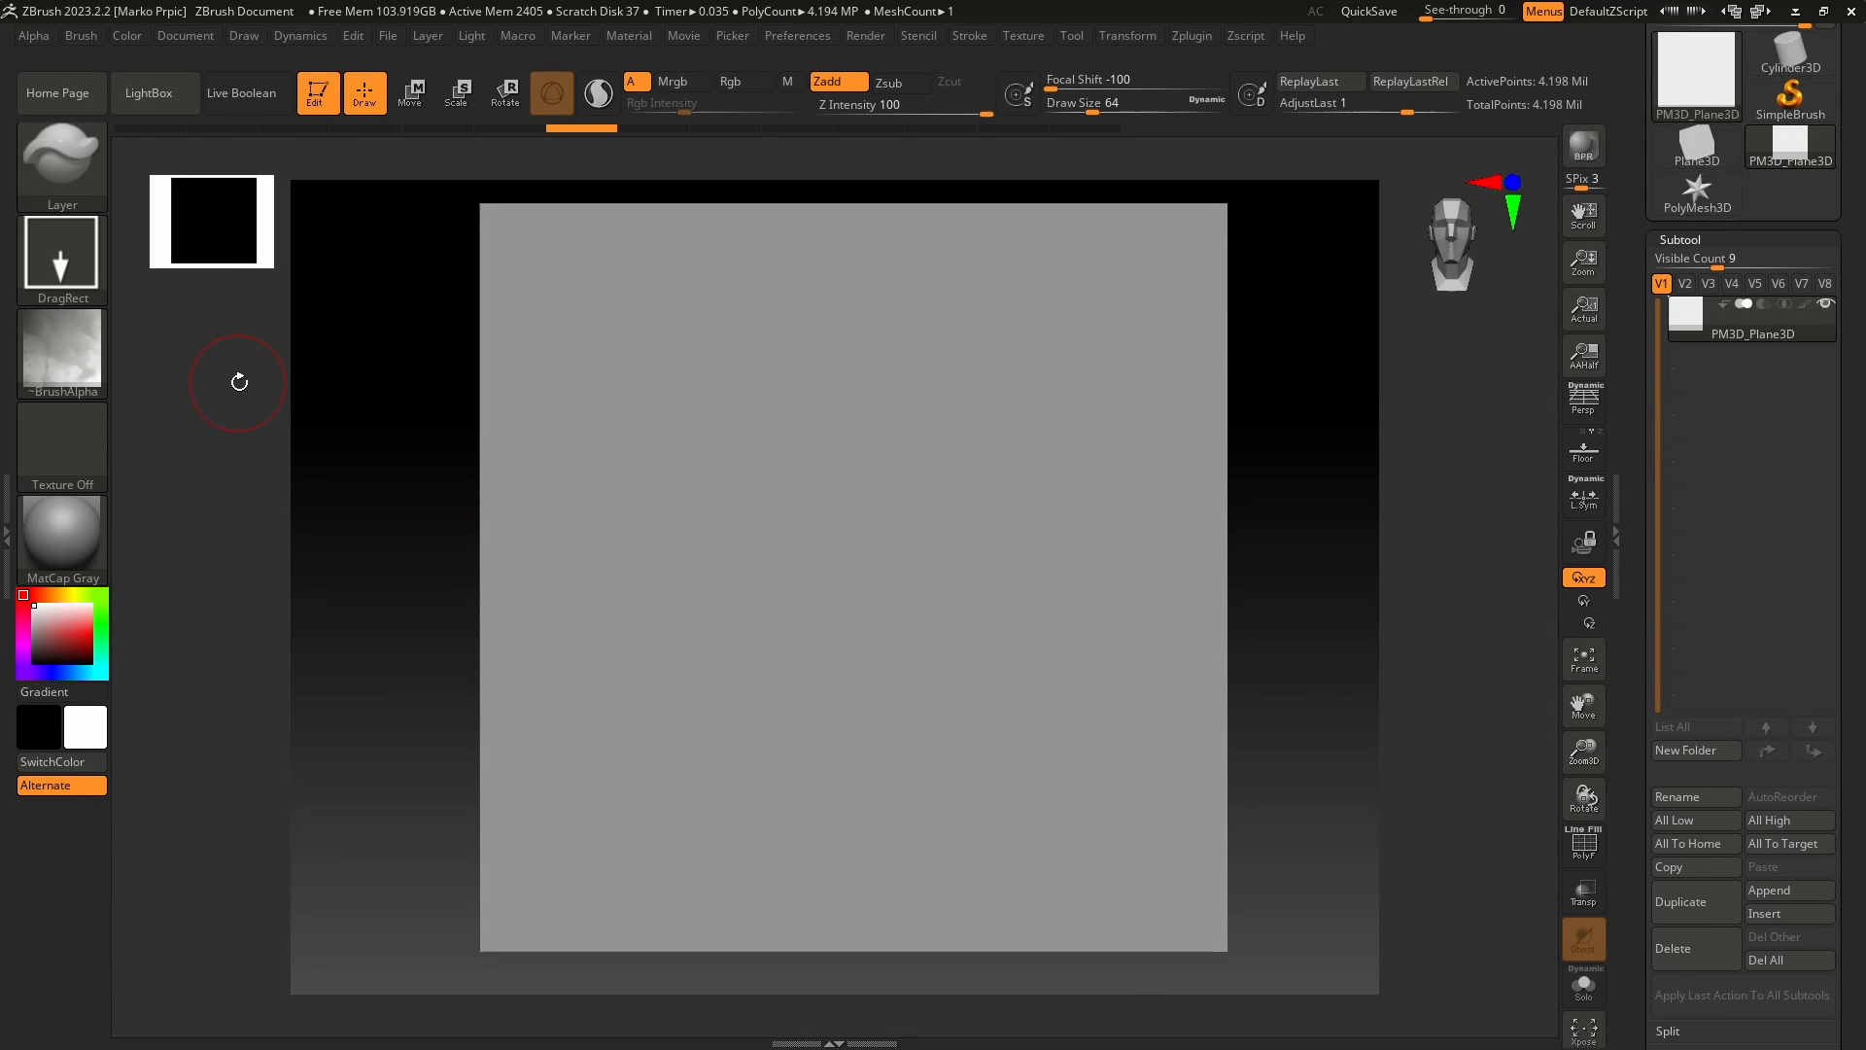
- Switch to ZBrush and stamp a rock alpha across the whole plane with the Layer brush in DragRect mode
click(67, 366)
mouse_move(863, 579)
mouse_down()
mouse_move(1238, 709)
mouse_move(1391, 583)
mouse_move(1403, 763)
mouse_up()
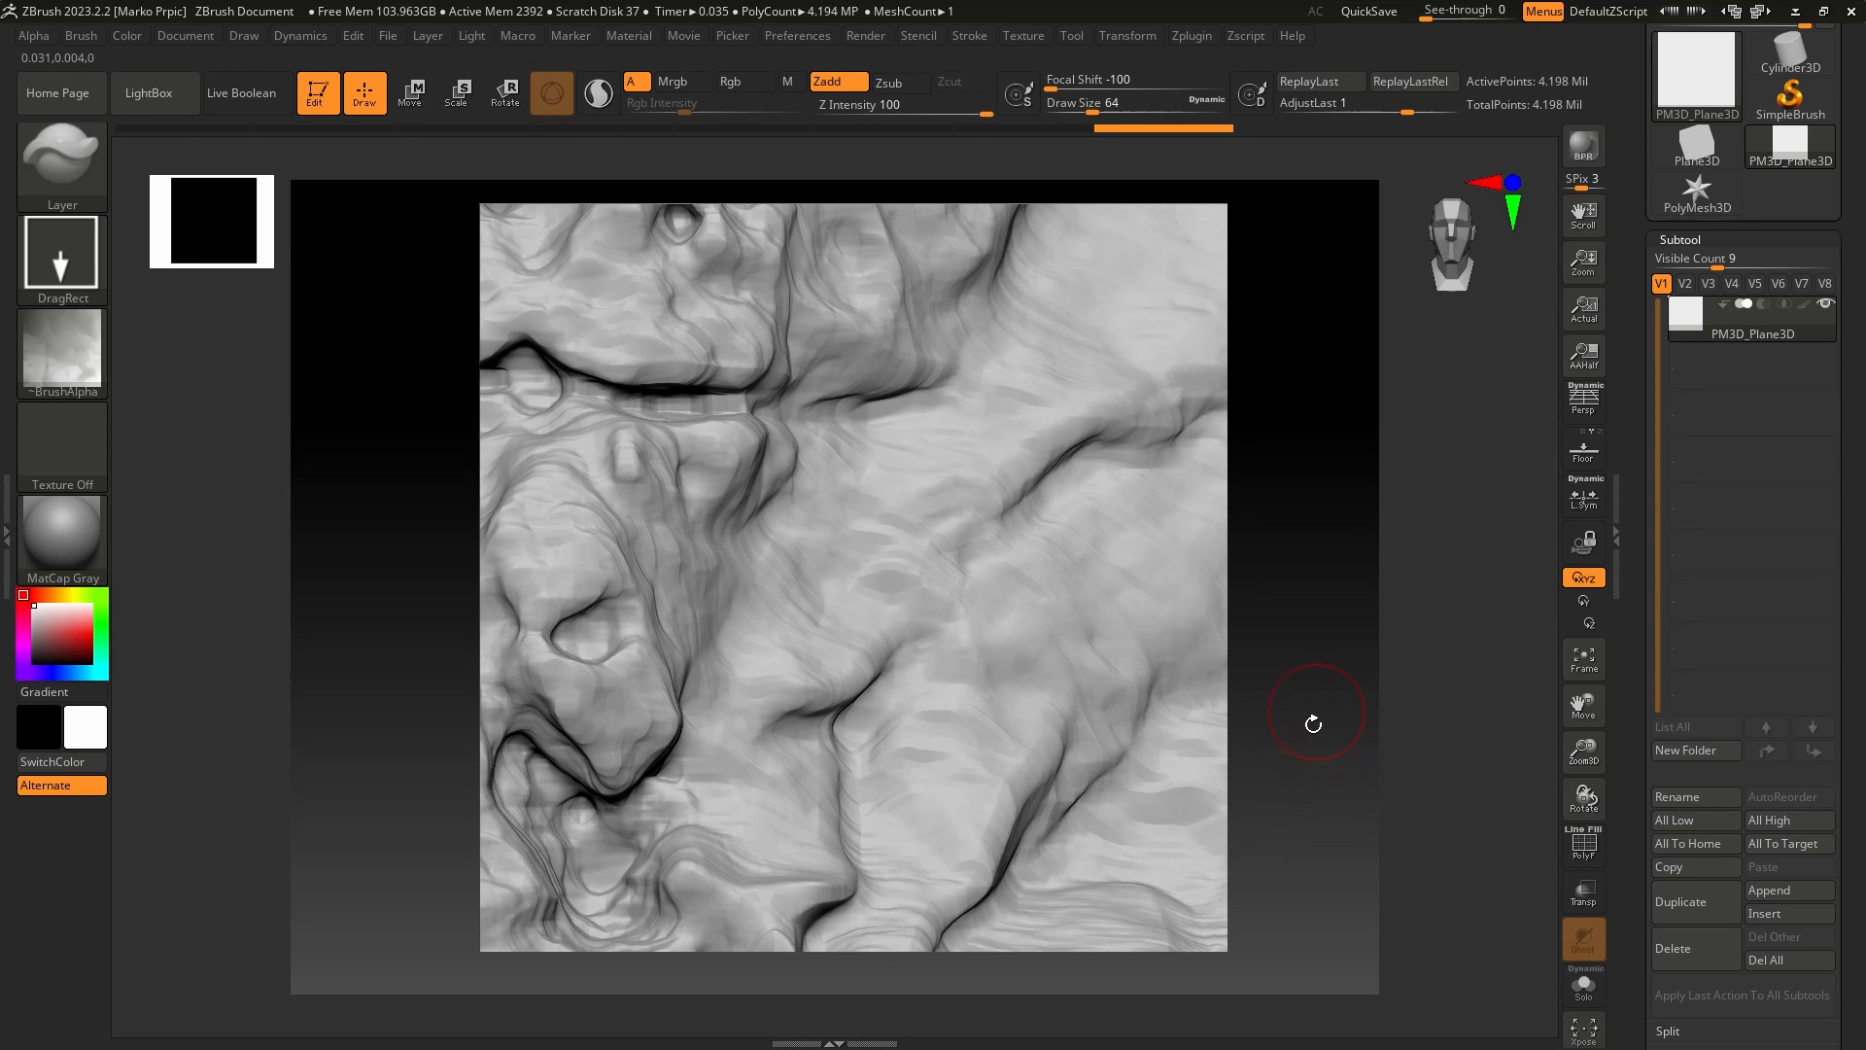
drag(1313, 724, 1351, 708)
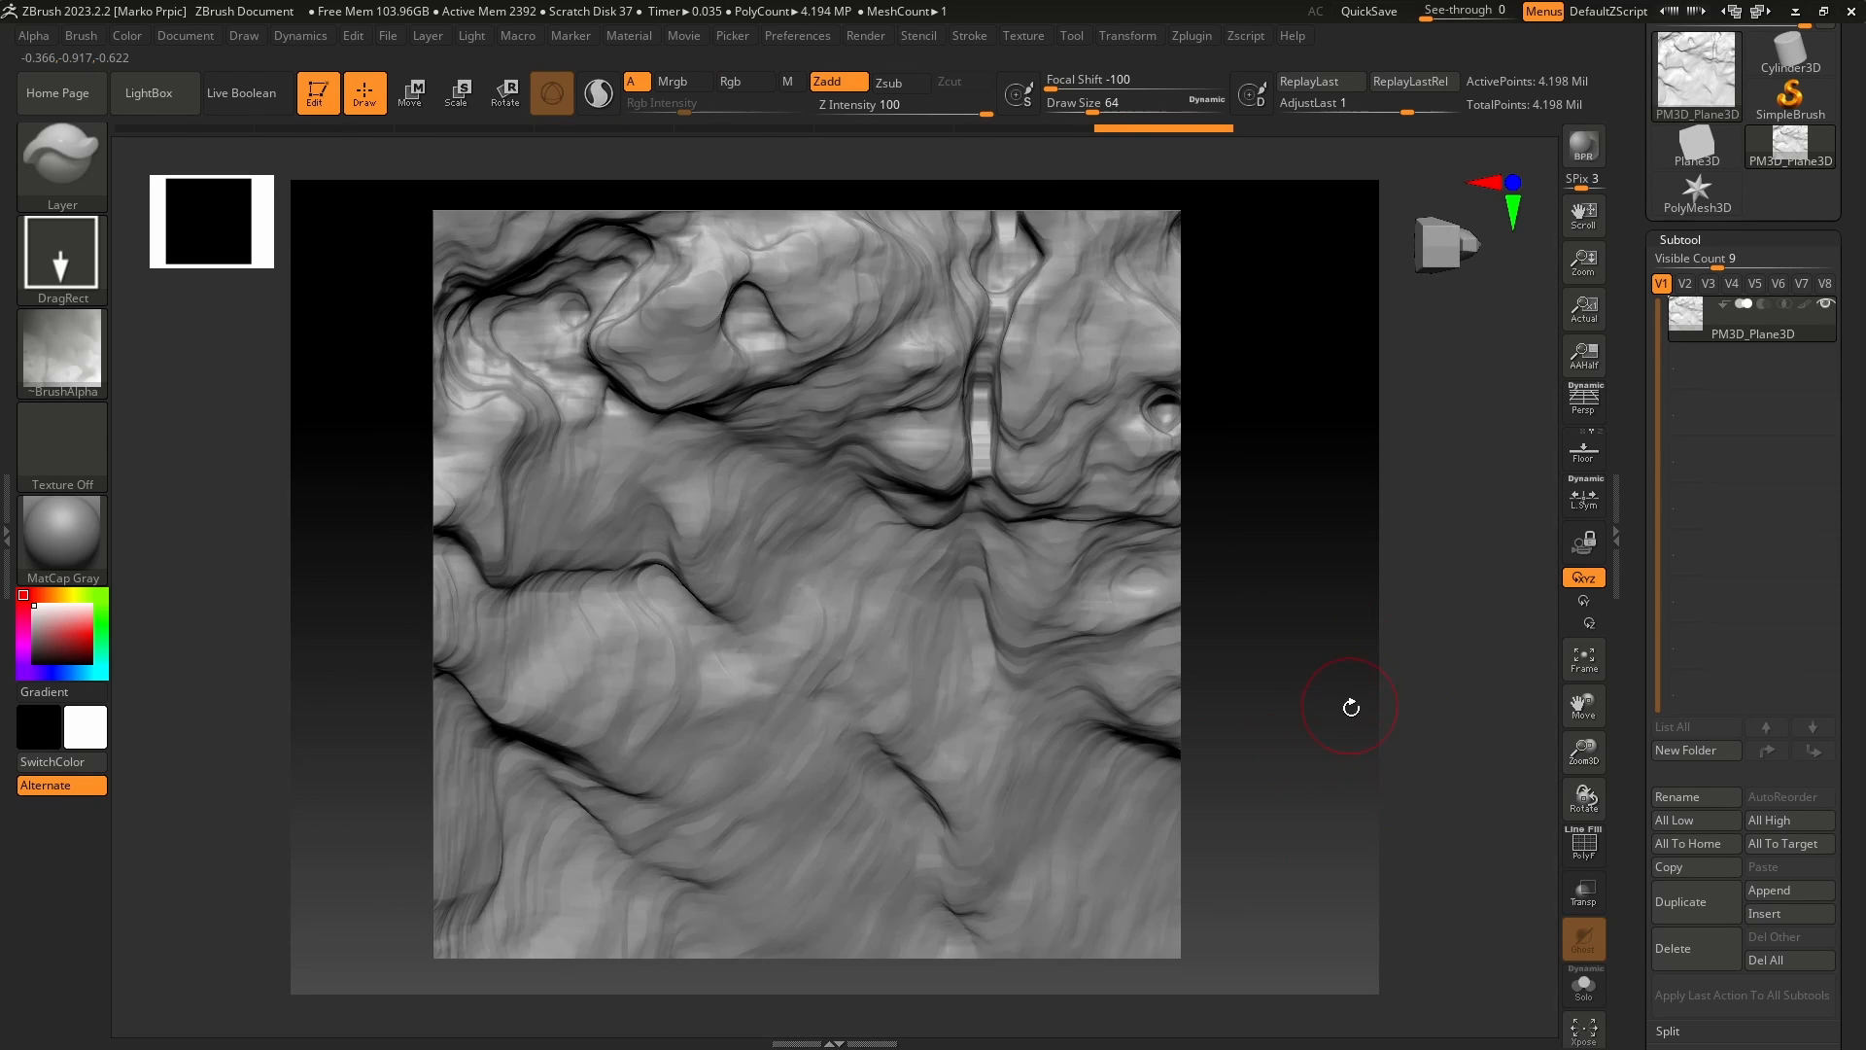
drag(1352, 793, 1329, 612)
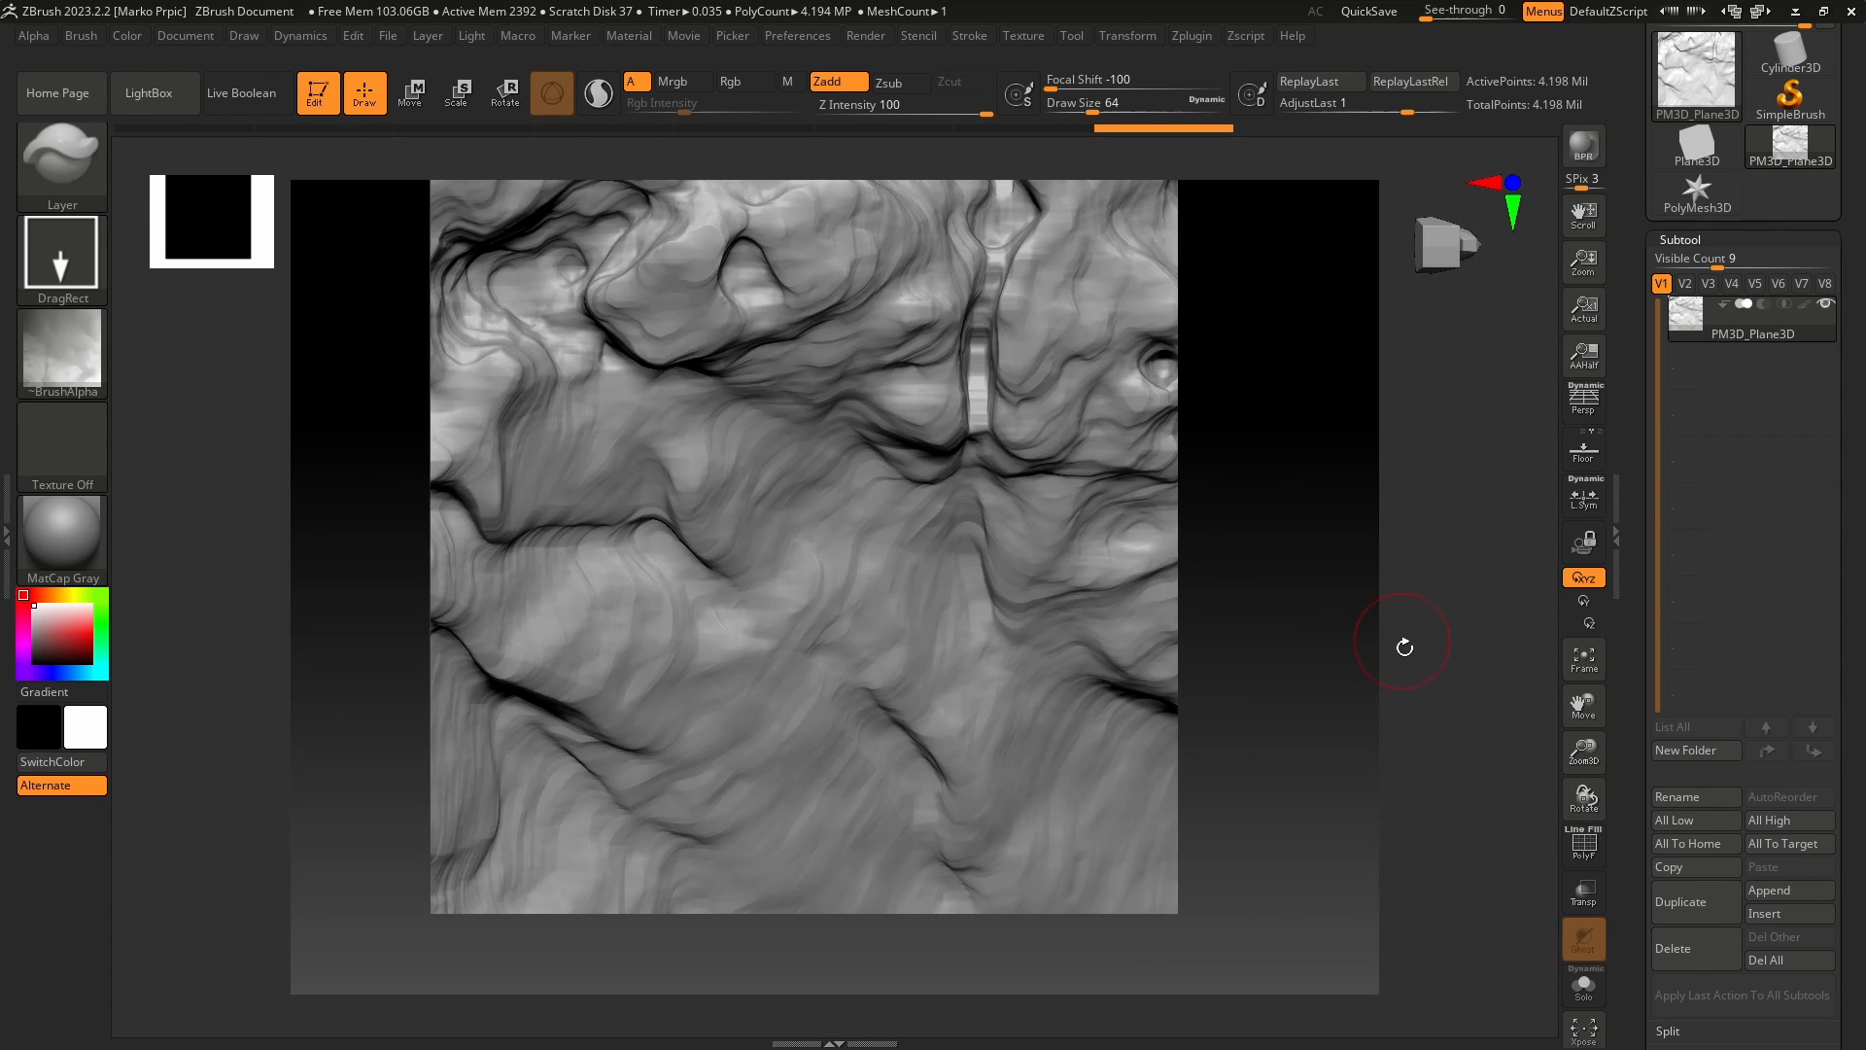
- Choose the Standard brush with the 4KZetsRock_21 alpha and set its Z Intensity to 17
click(70, 190)
click(741, 176)
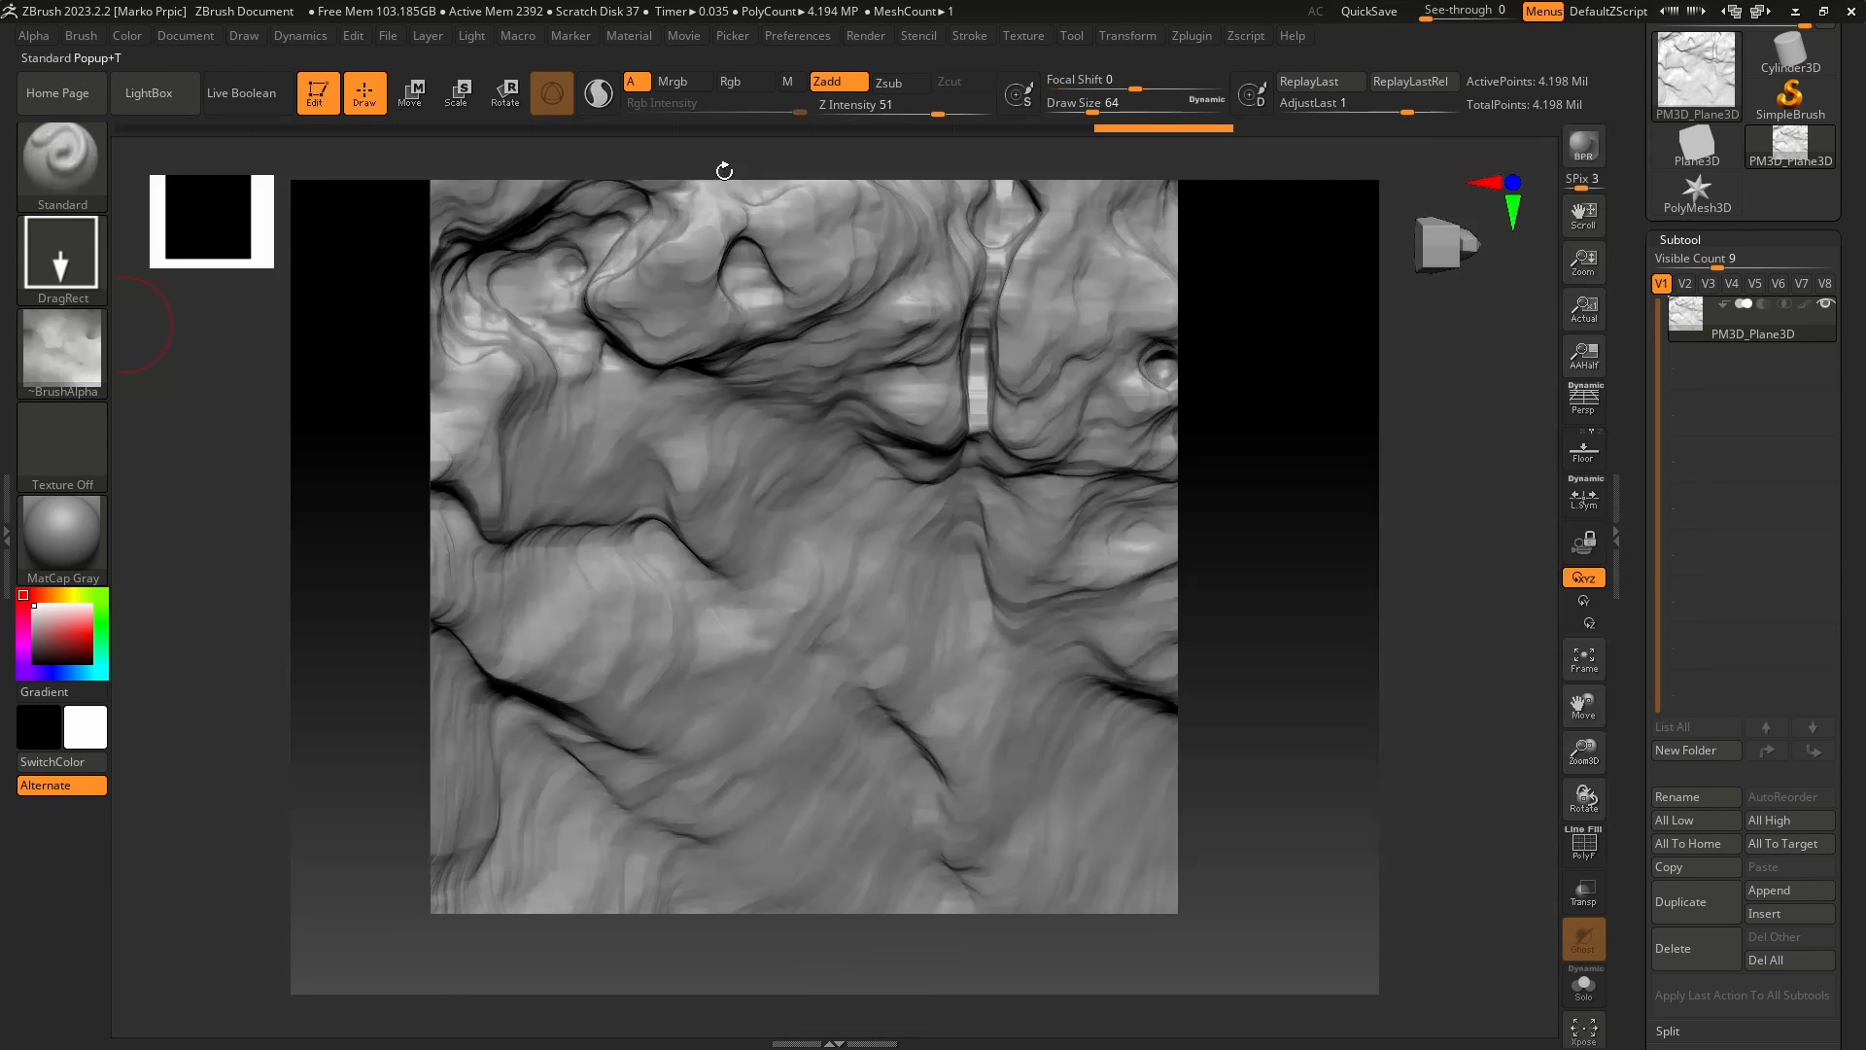
click(70, 366)
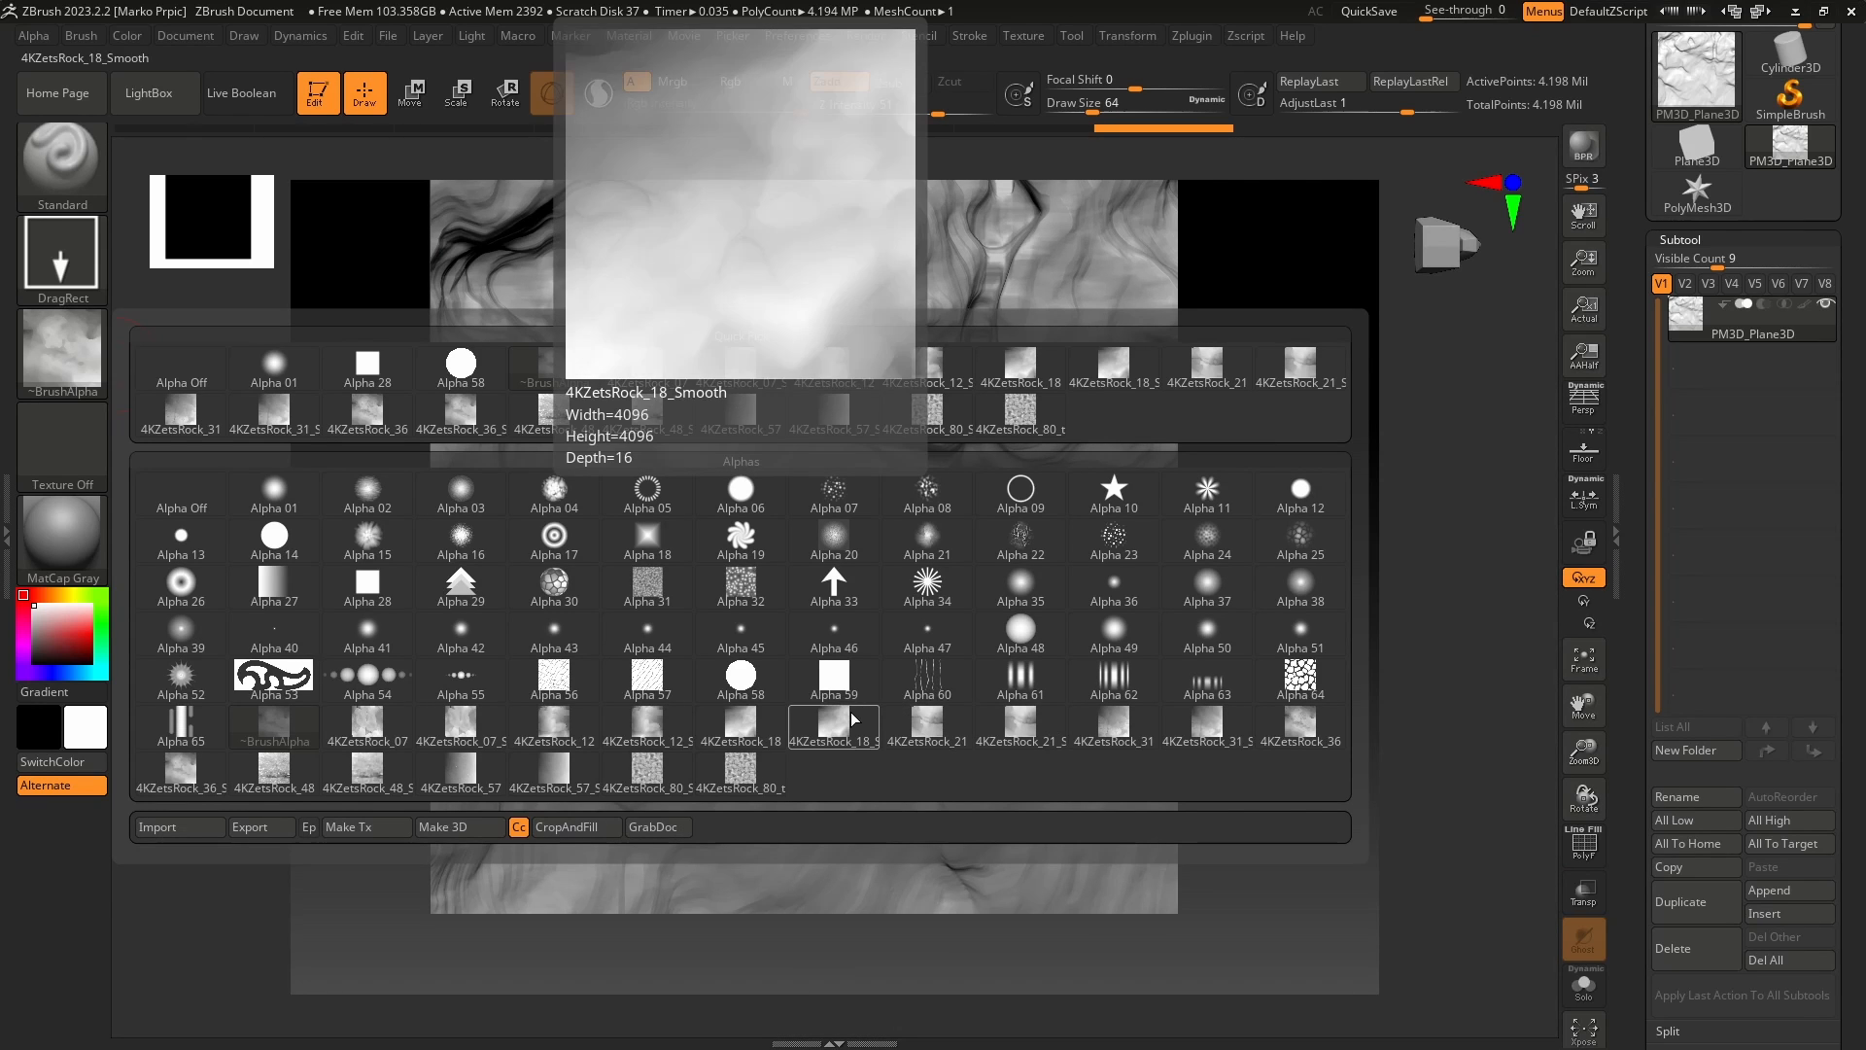
click(924, 724)
mouse_move(914, 104)
mouse_down()
mouse_move(861, 111)
mouse_move(886, 112)
mouse_up()
- Try stamping the 4KZetsRock_21 alpha across the plane with the Standard brush, and undo the stamps
drag(899, 598, 1249, 780)
drag(650, 603, 1368, 752)
mouse_move(1367, 752)
mouse_down()
mouse_move(1349, 670)
mouse_move(1341, 767)
mouse_up()
key(ctrl)
key(ctrl+z)
key(ctrl+z)
key(ctrl+z)
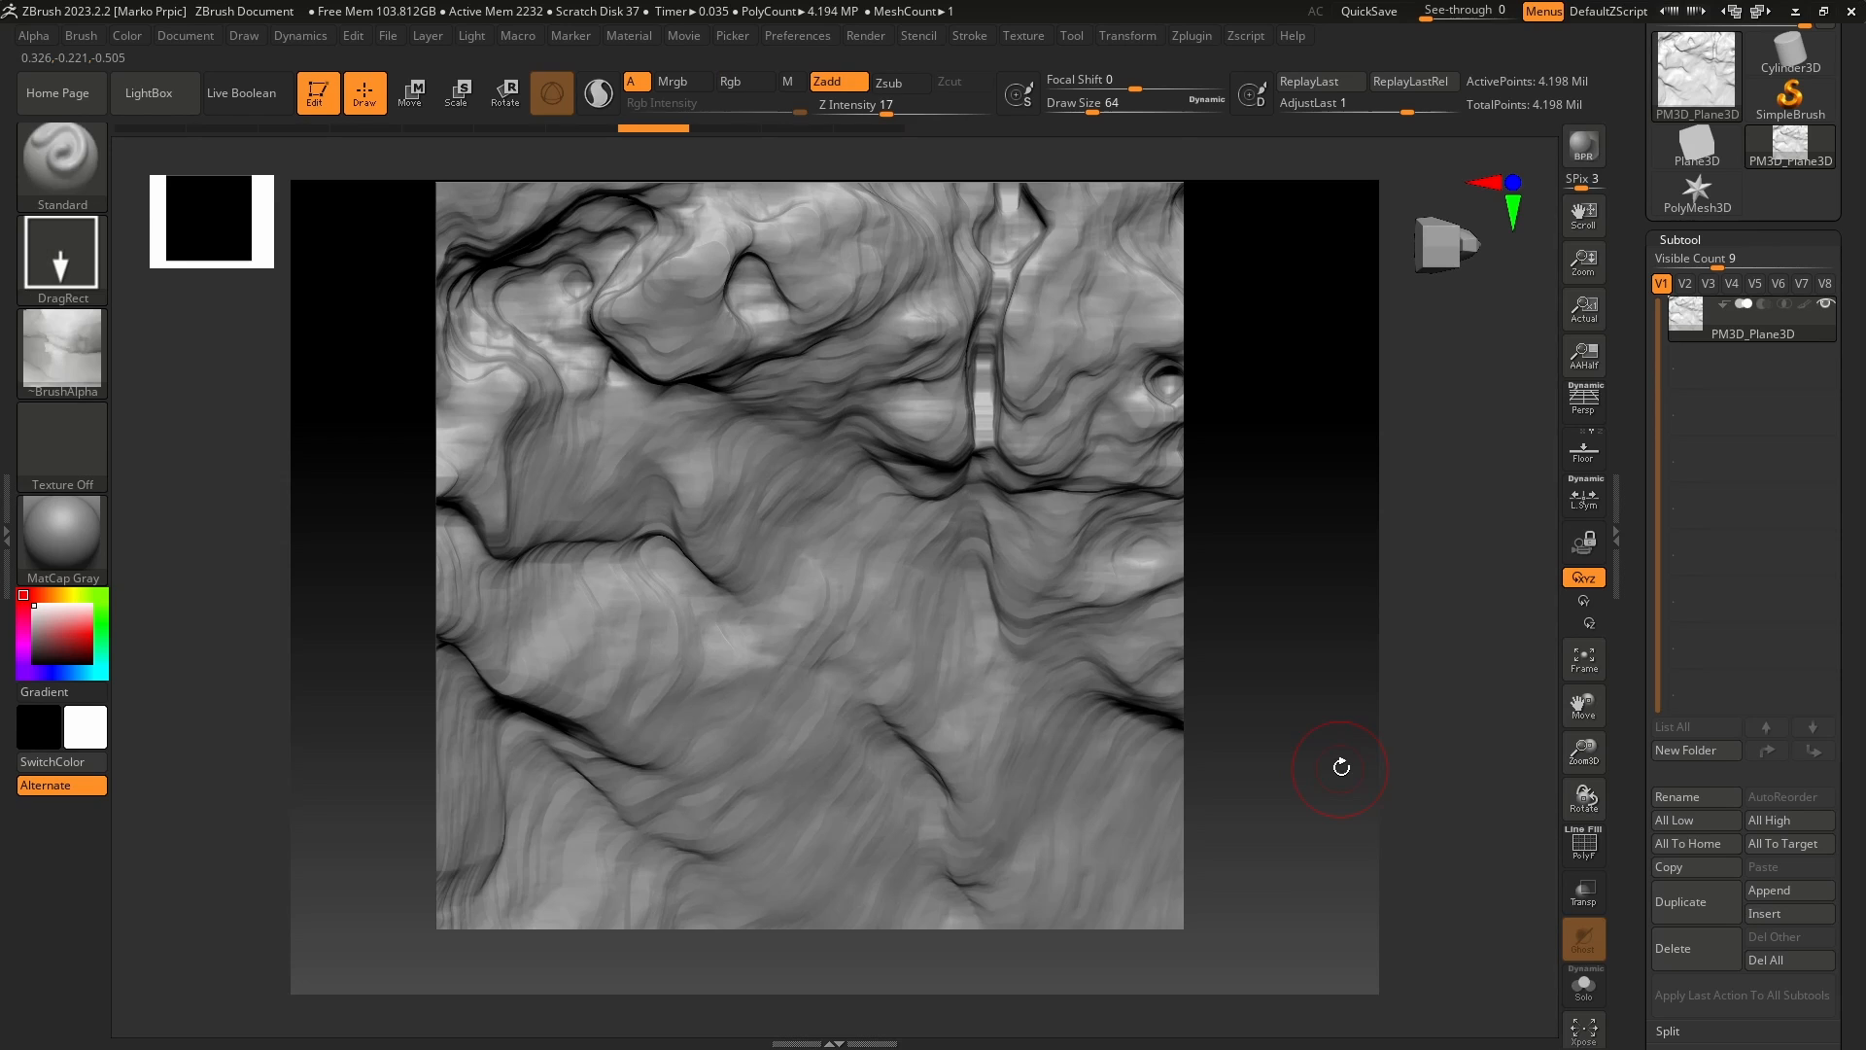
- Expand the Make 3D settings of the Alpha palette and dock the palette in the side tray
alt+drag(1341, 767, 1344, 791)
click(33, 36)
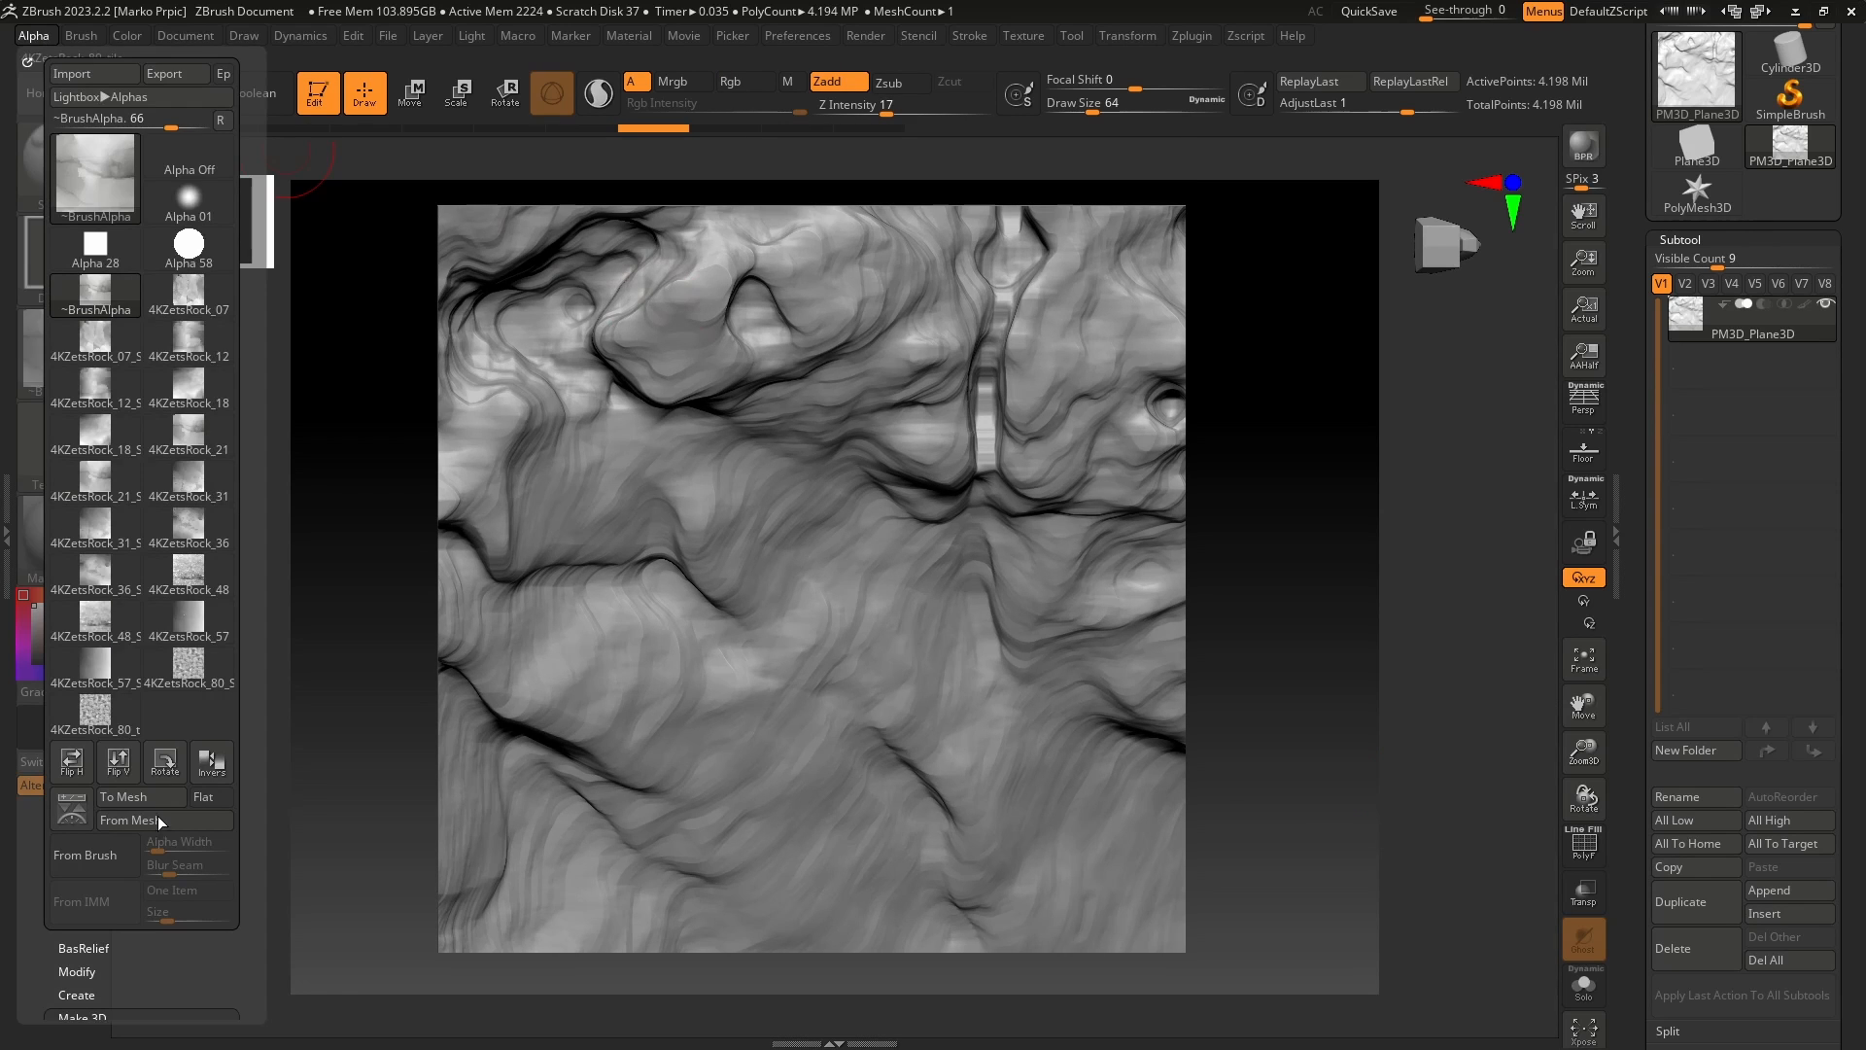
drag(188, 968, 192, 838)
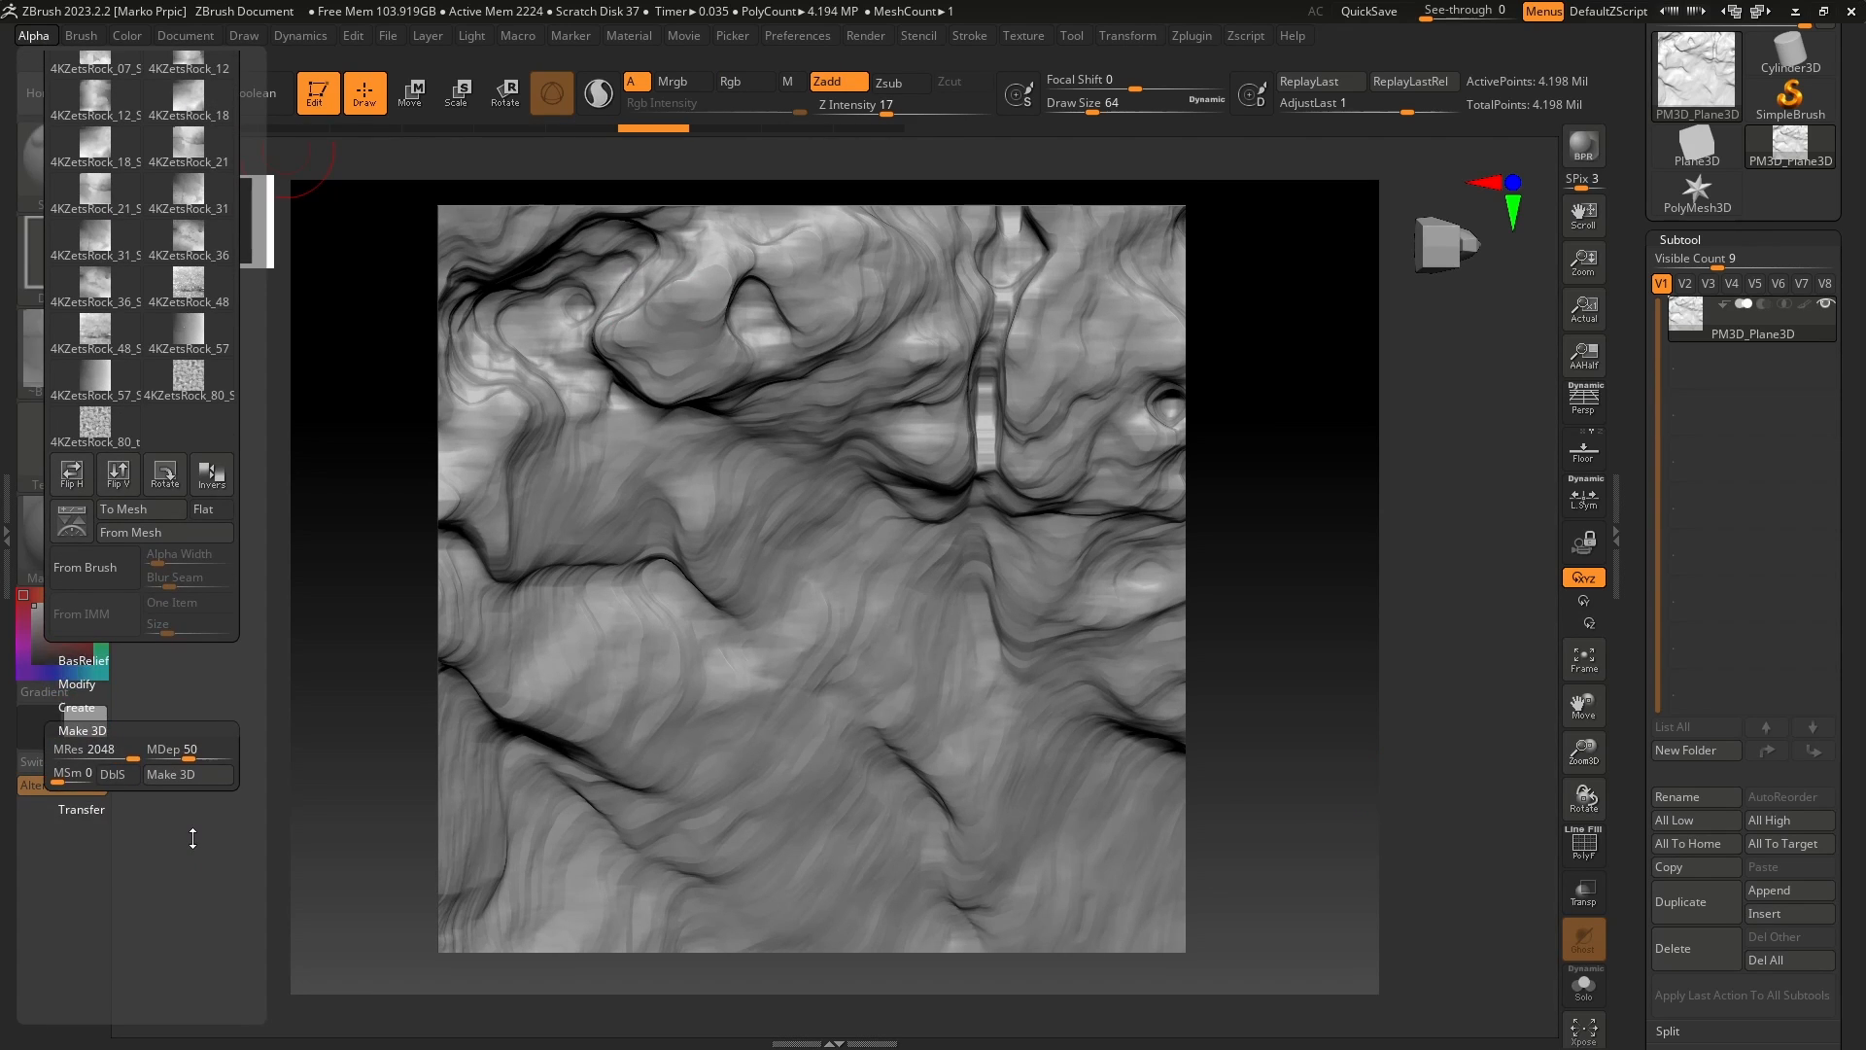
scroll(193, 838, up, 5)
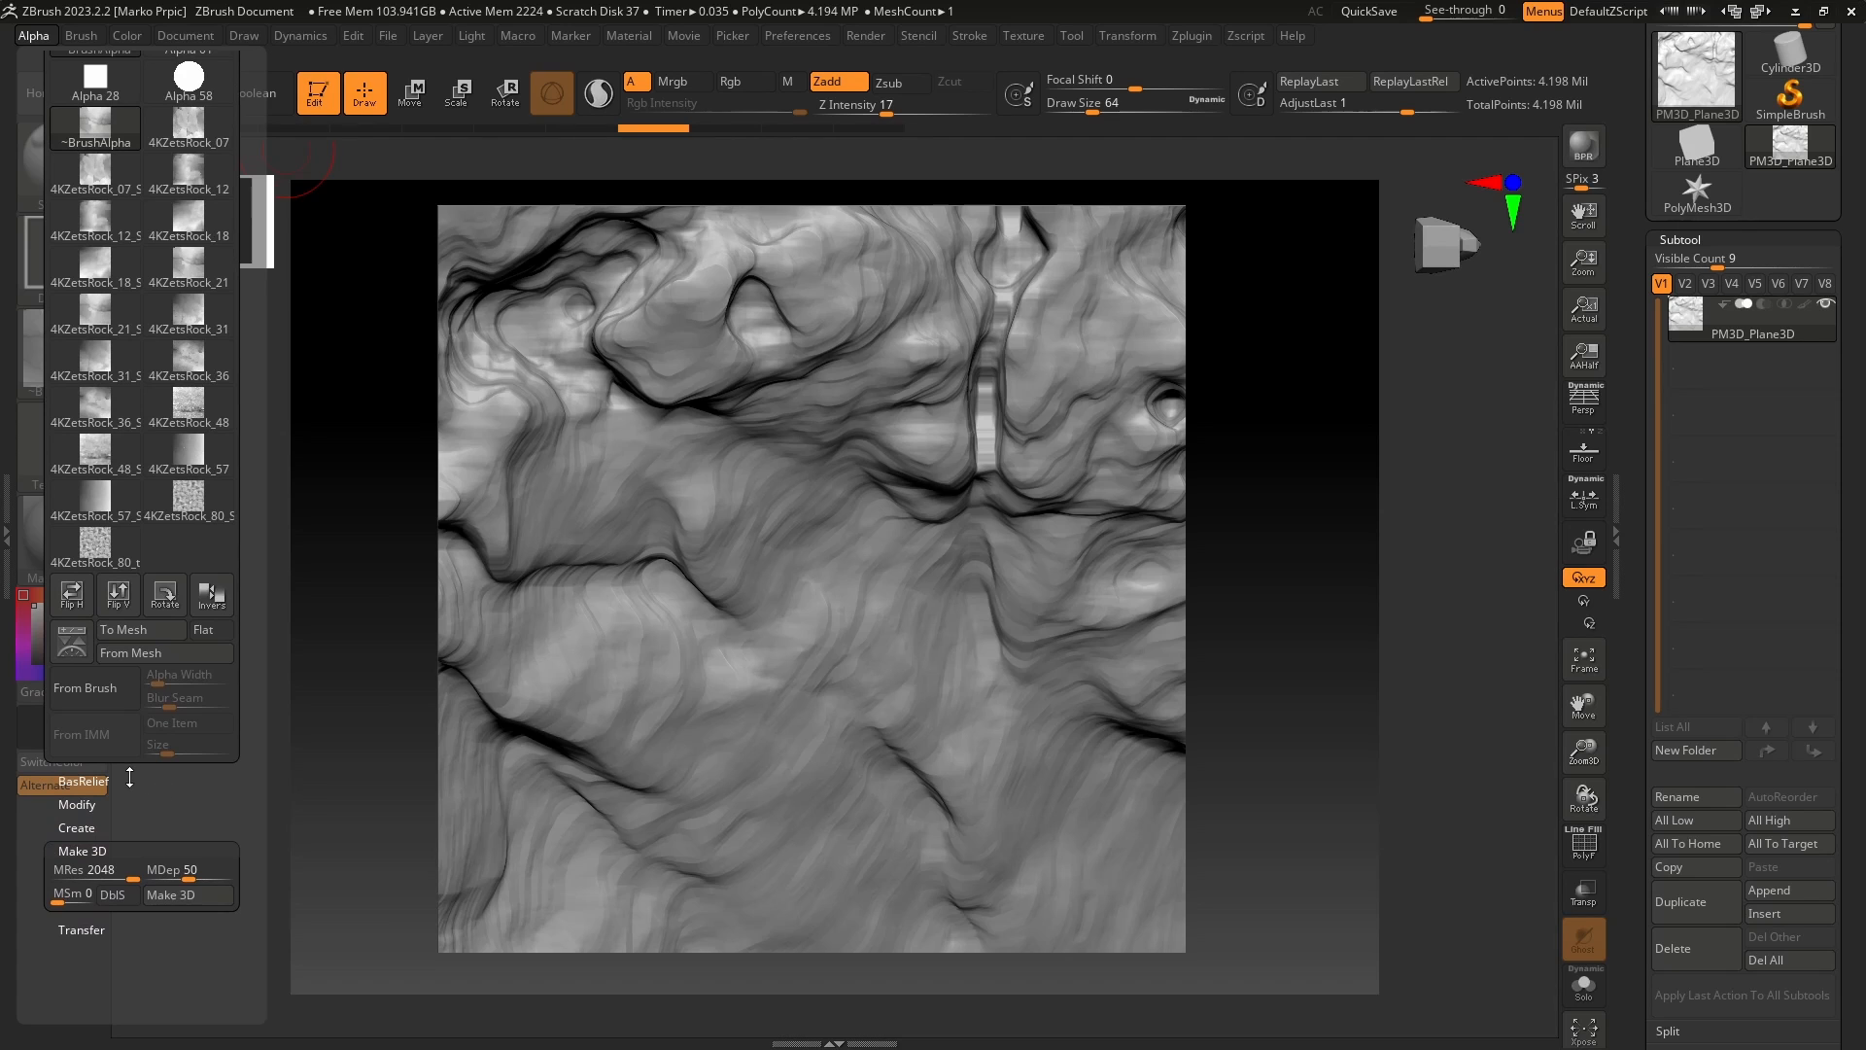
mouse_move(71, 340)
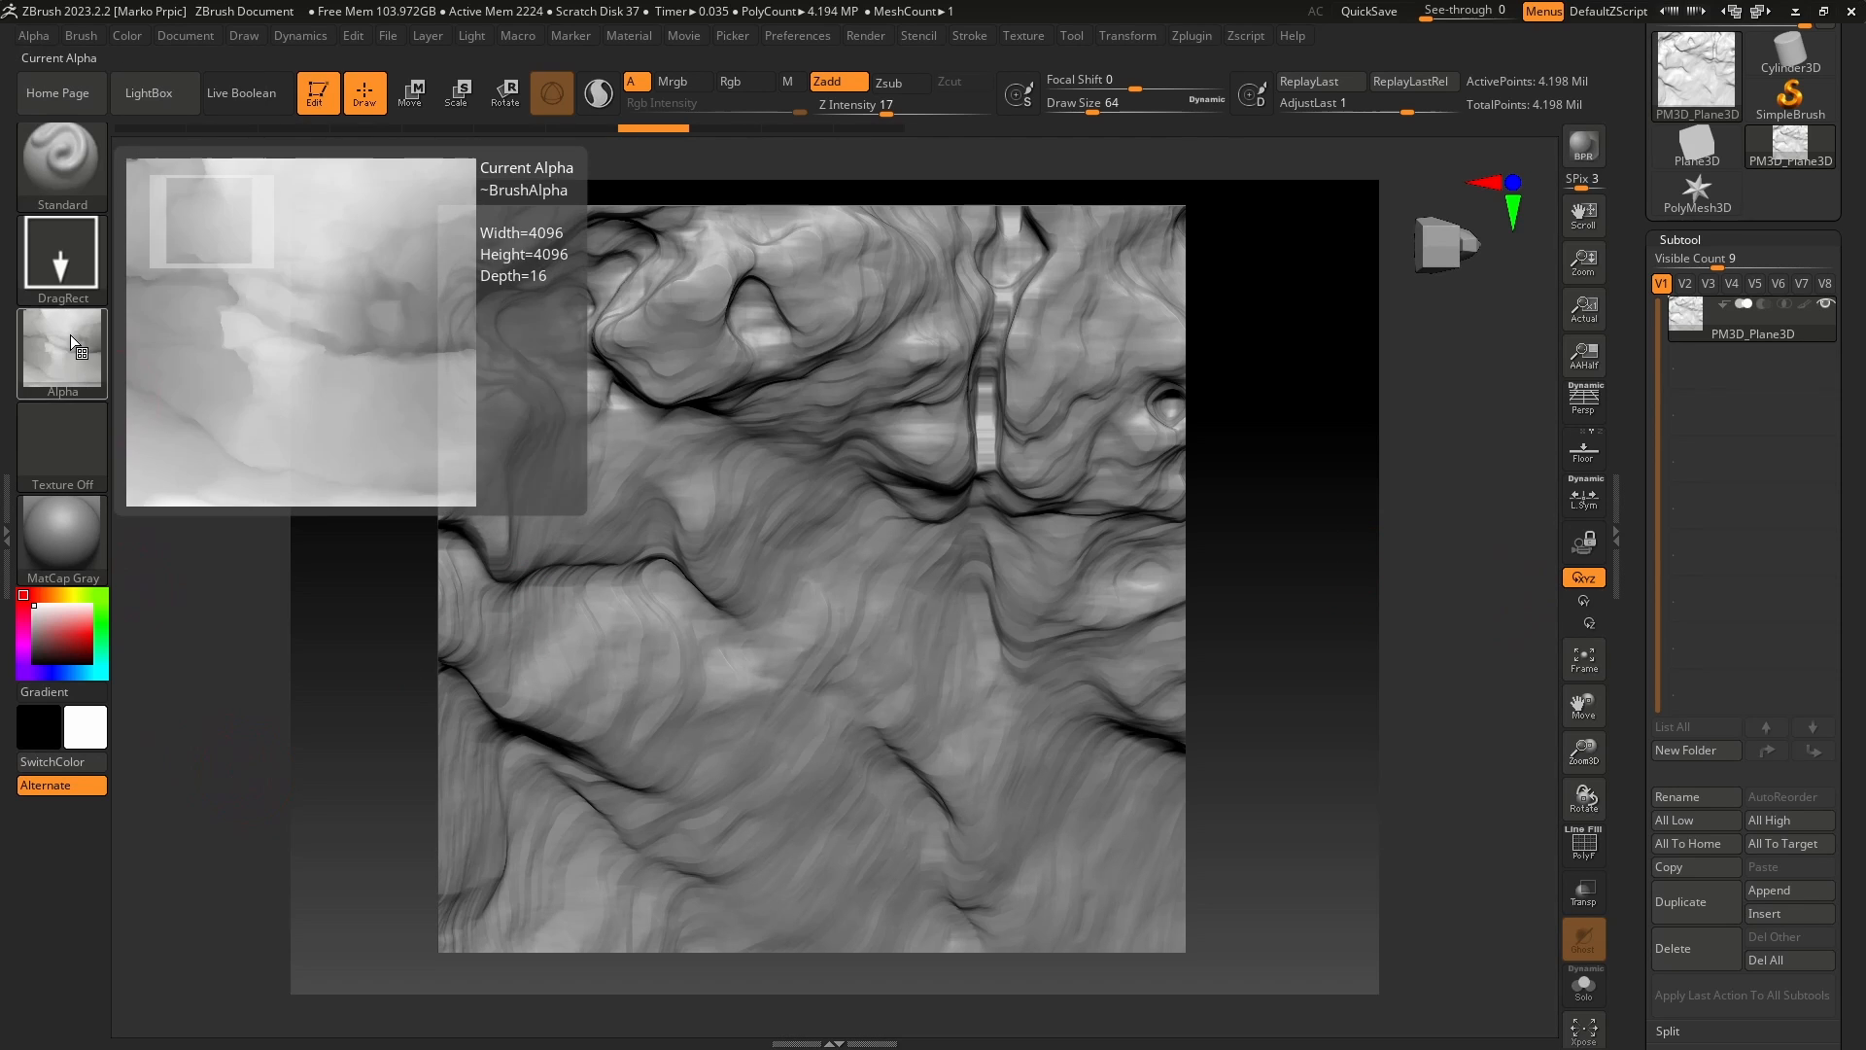
click(35, 36)
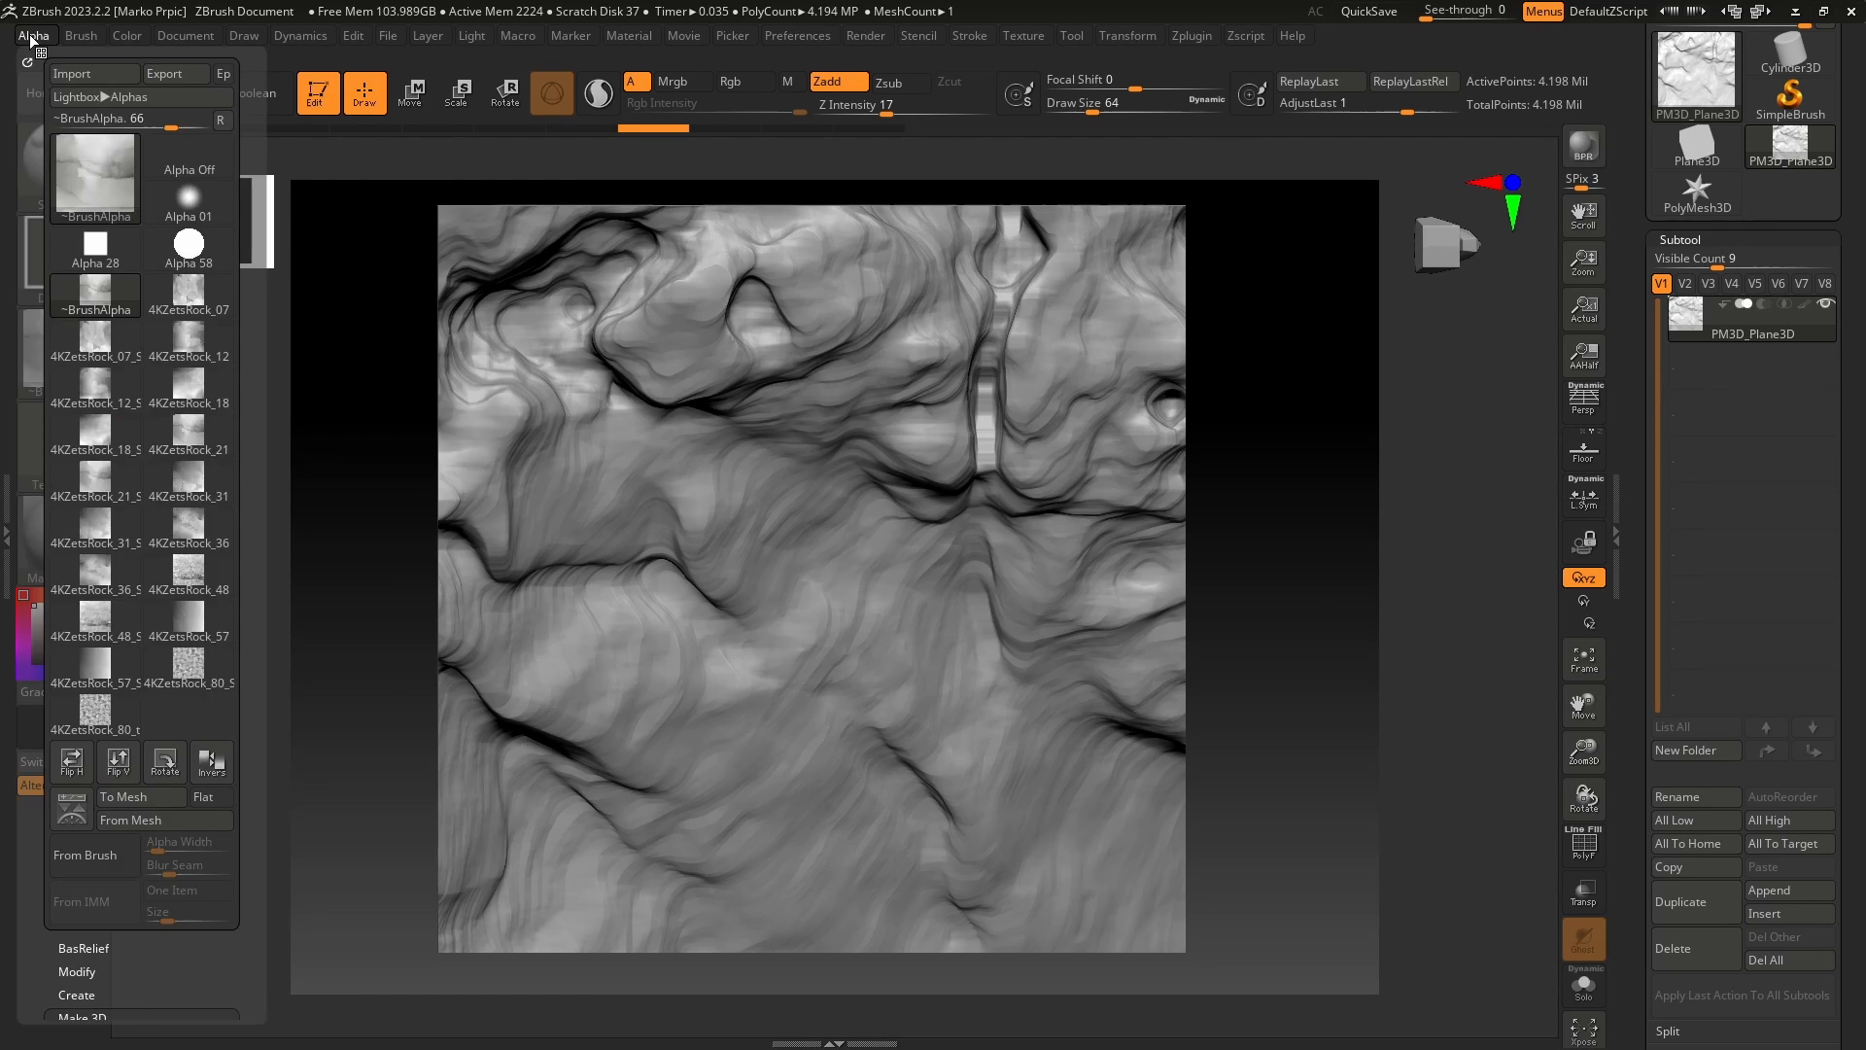
double_click(7, 537)
scroll(218, 530, up, 5)
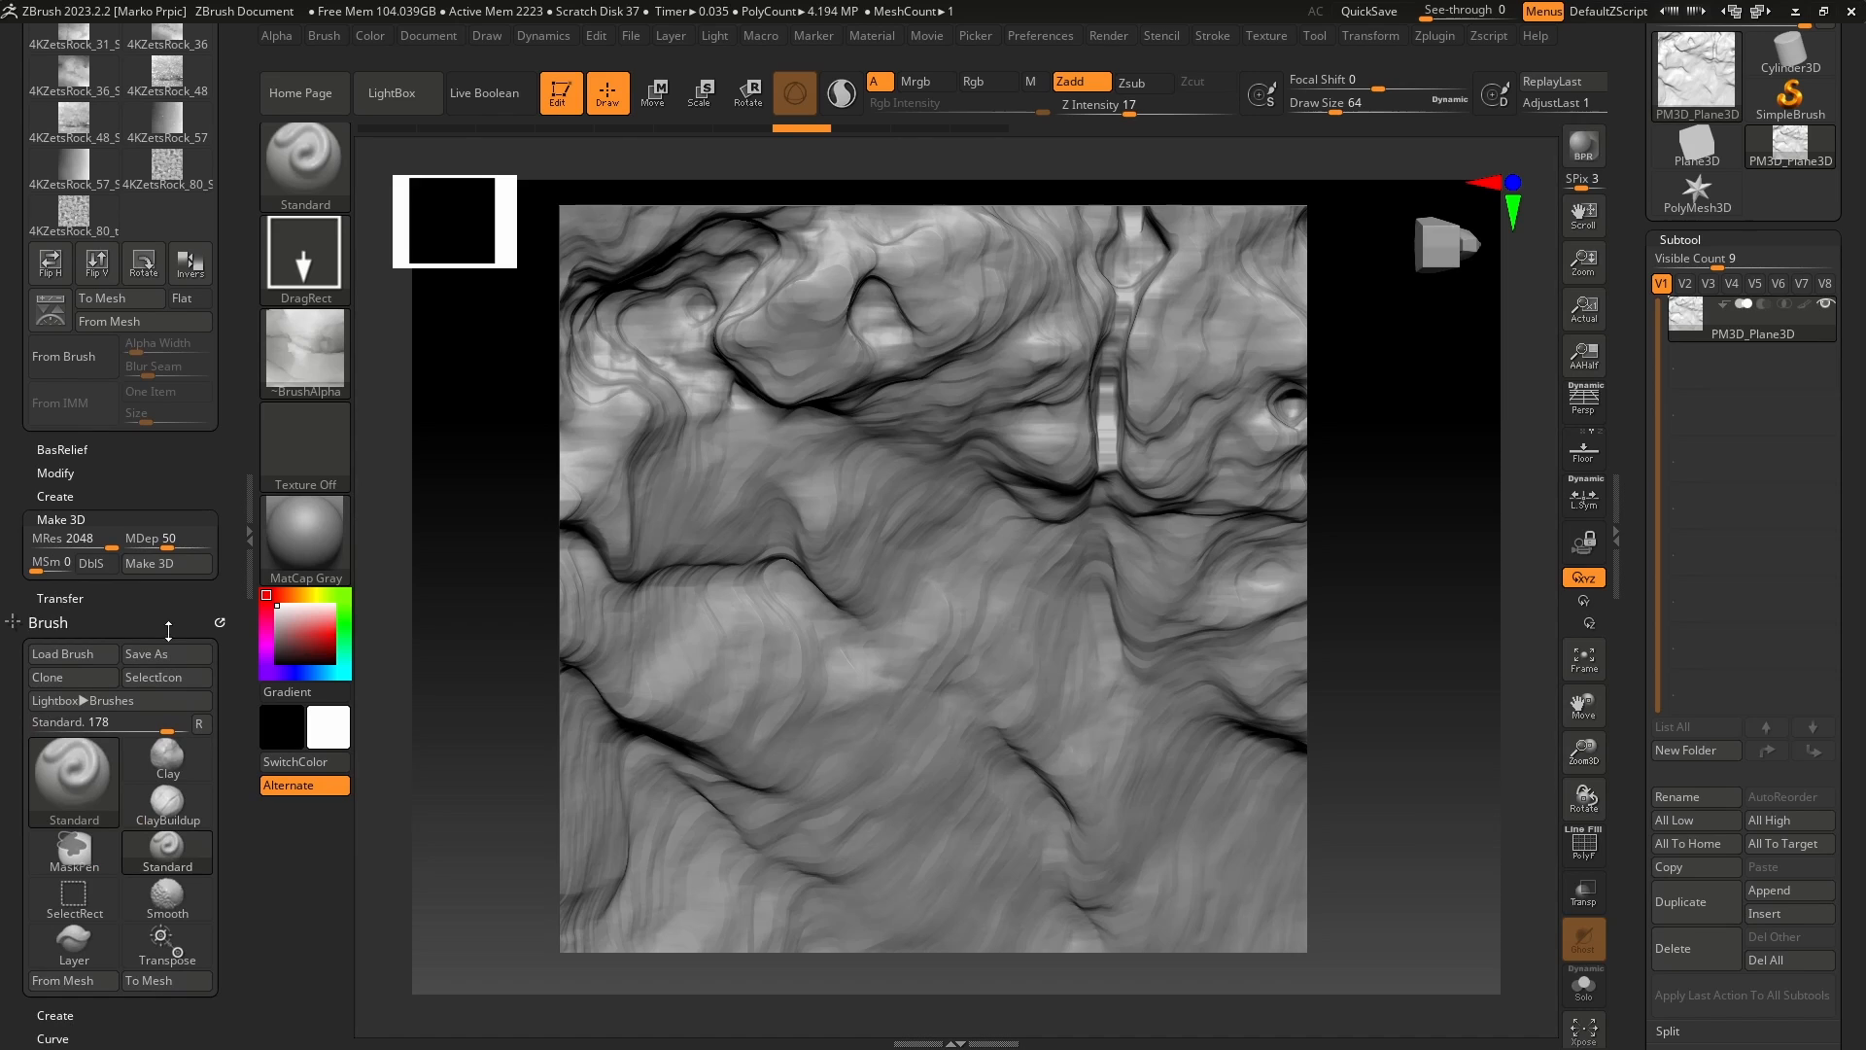
- Convert the current rock alpha into a 3D mesh with Make 3D and inspect its surface up close
scroll(220, 638, up, 2)
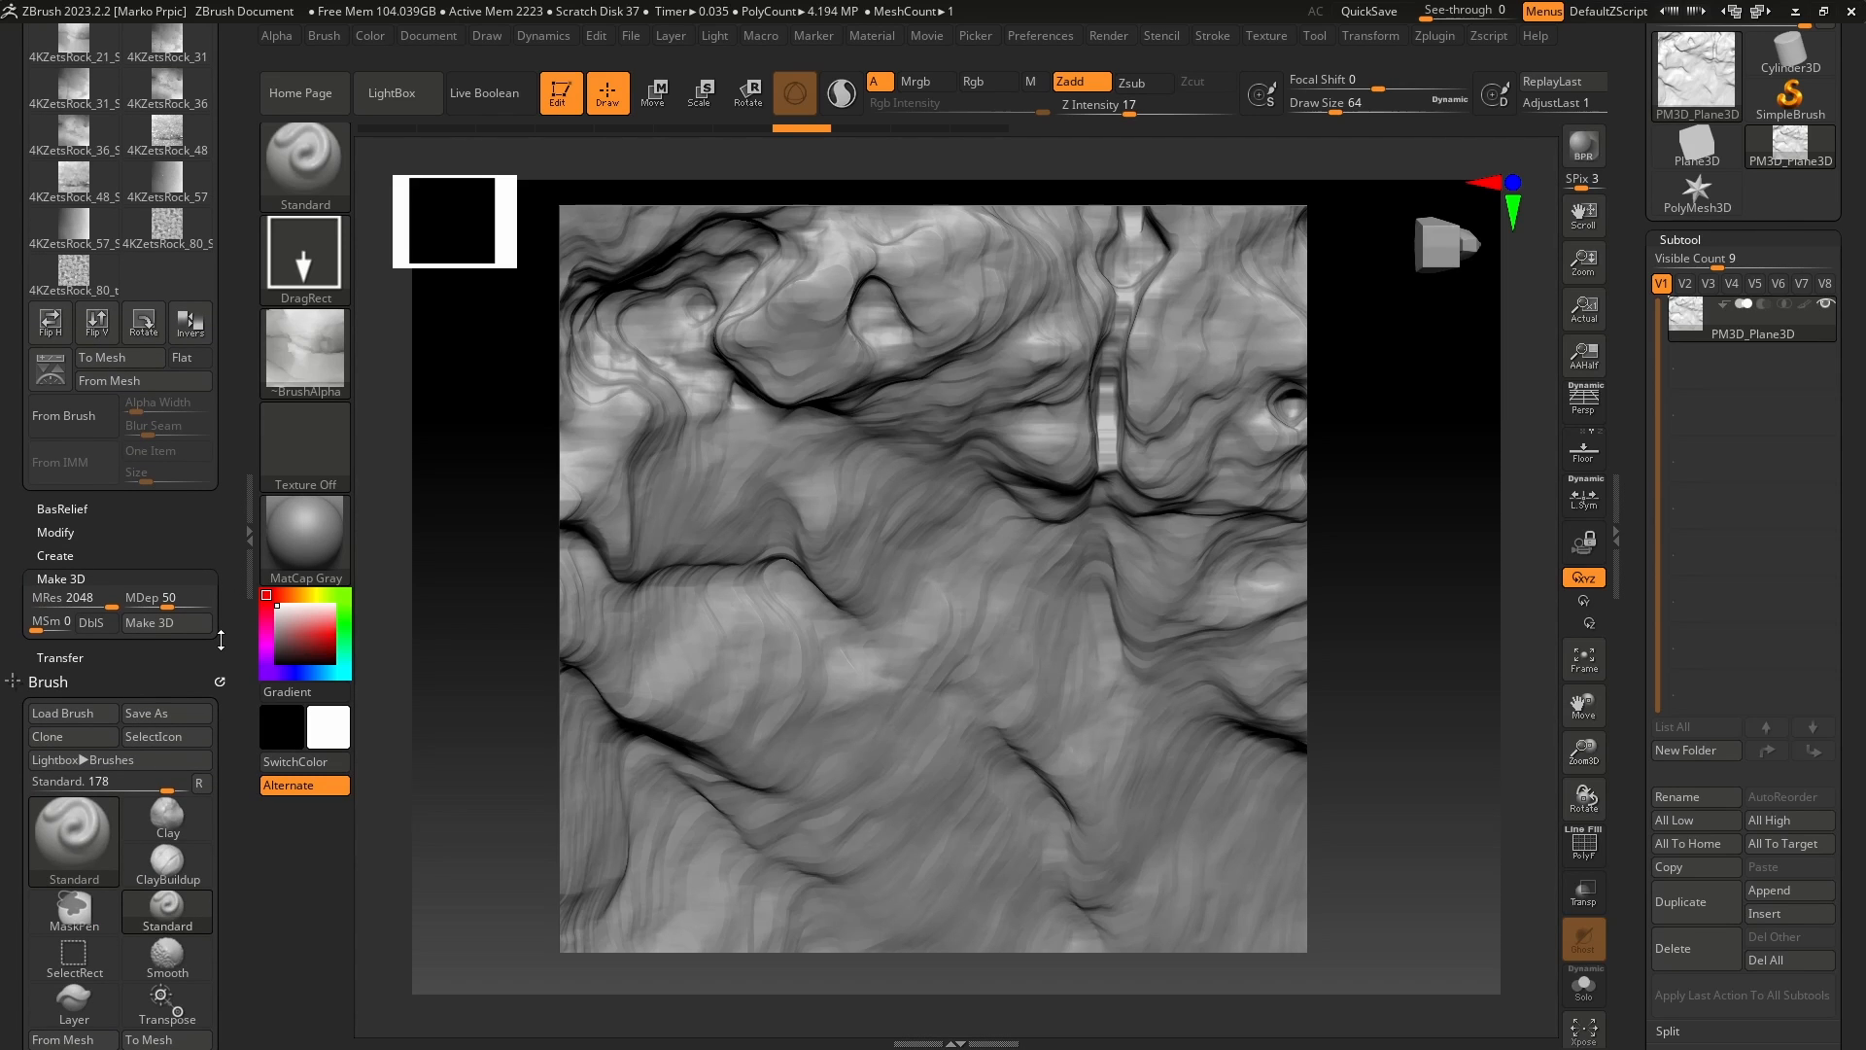
scroll(221, 639, up, 3)
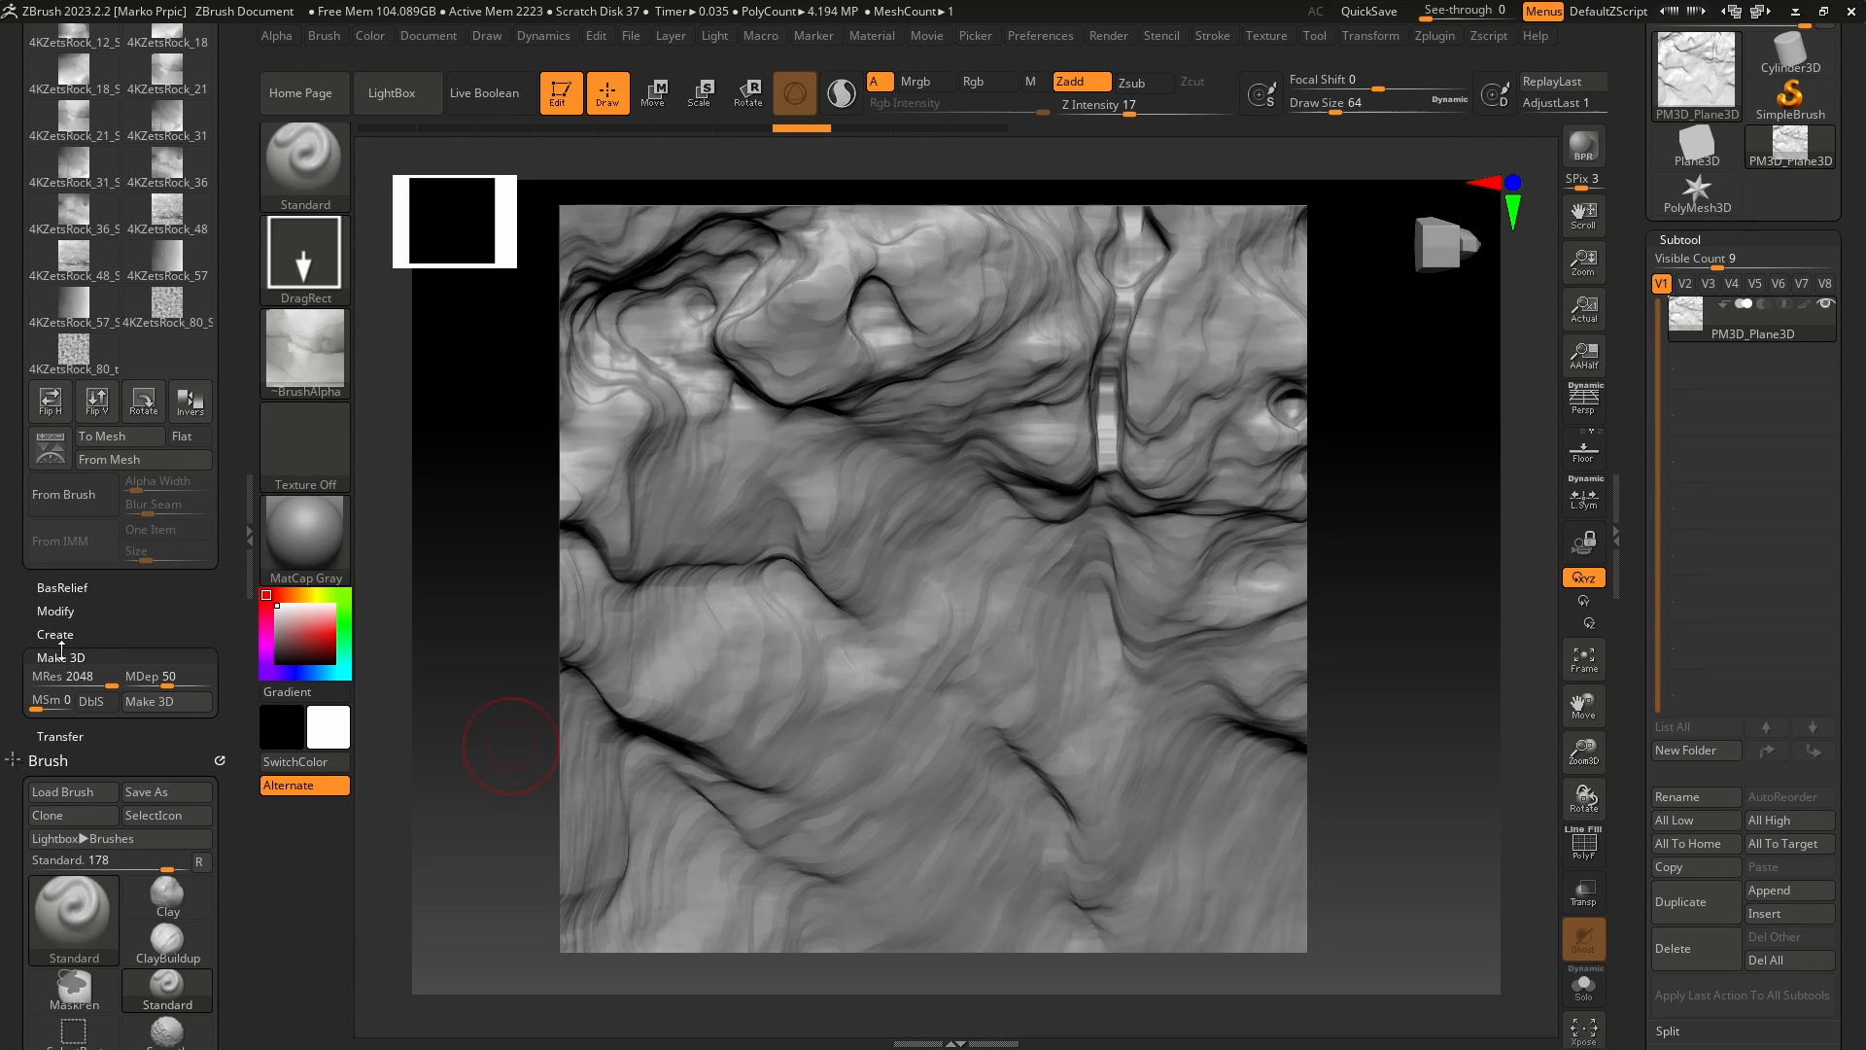
click(160, 701)
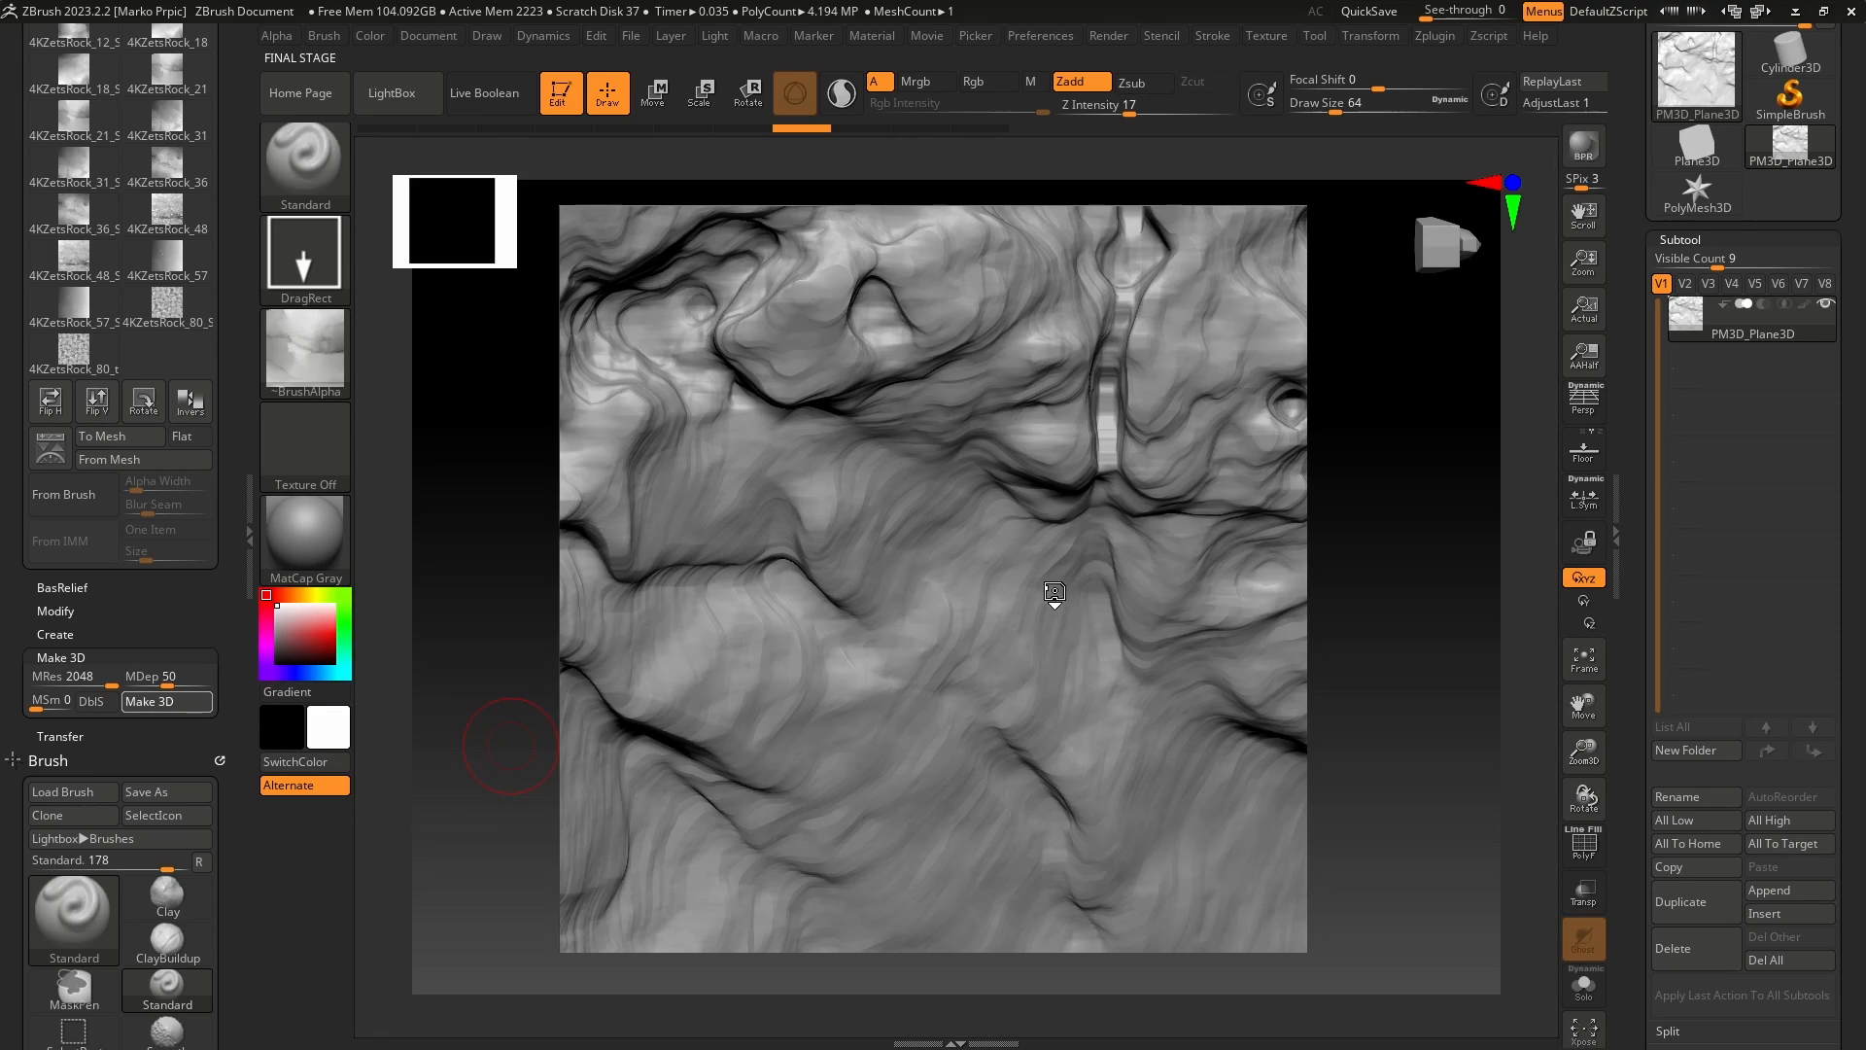
drag(1426, 809, 1319, 616)
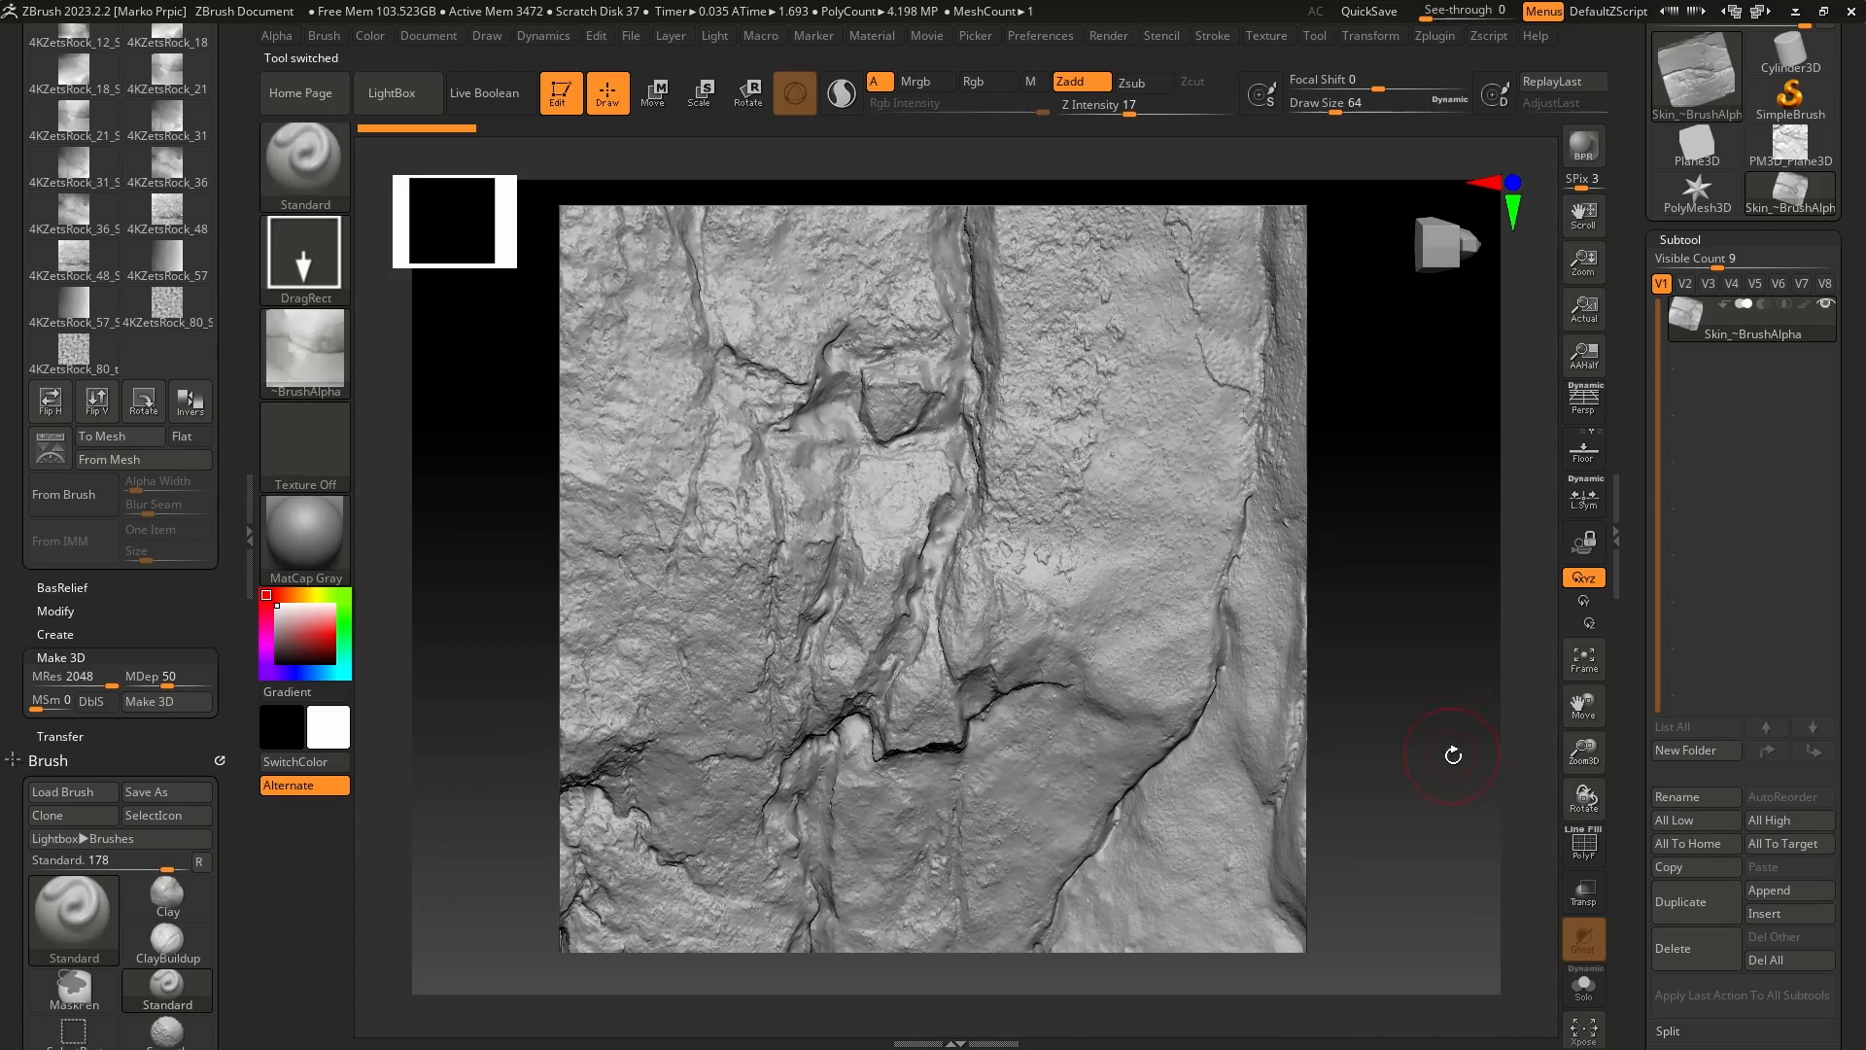
mouse_move(300, 348)
mouse_move(1471, 712)
alt+mouse_down()
mouse_move(1514, 733)
mouse_move(1446, 724)
alt+mouse_up()
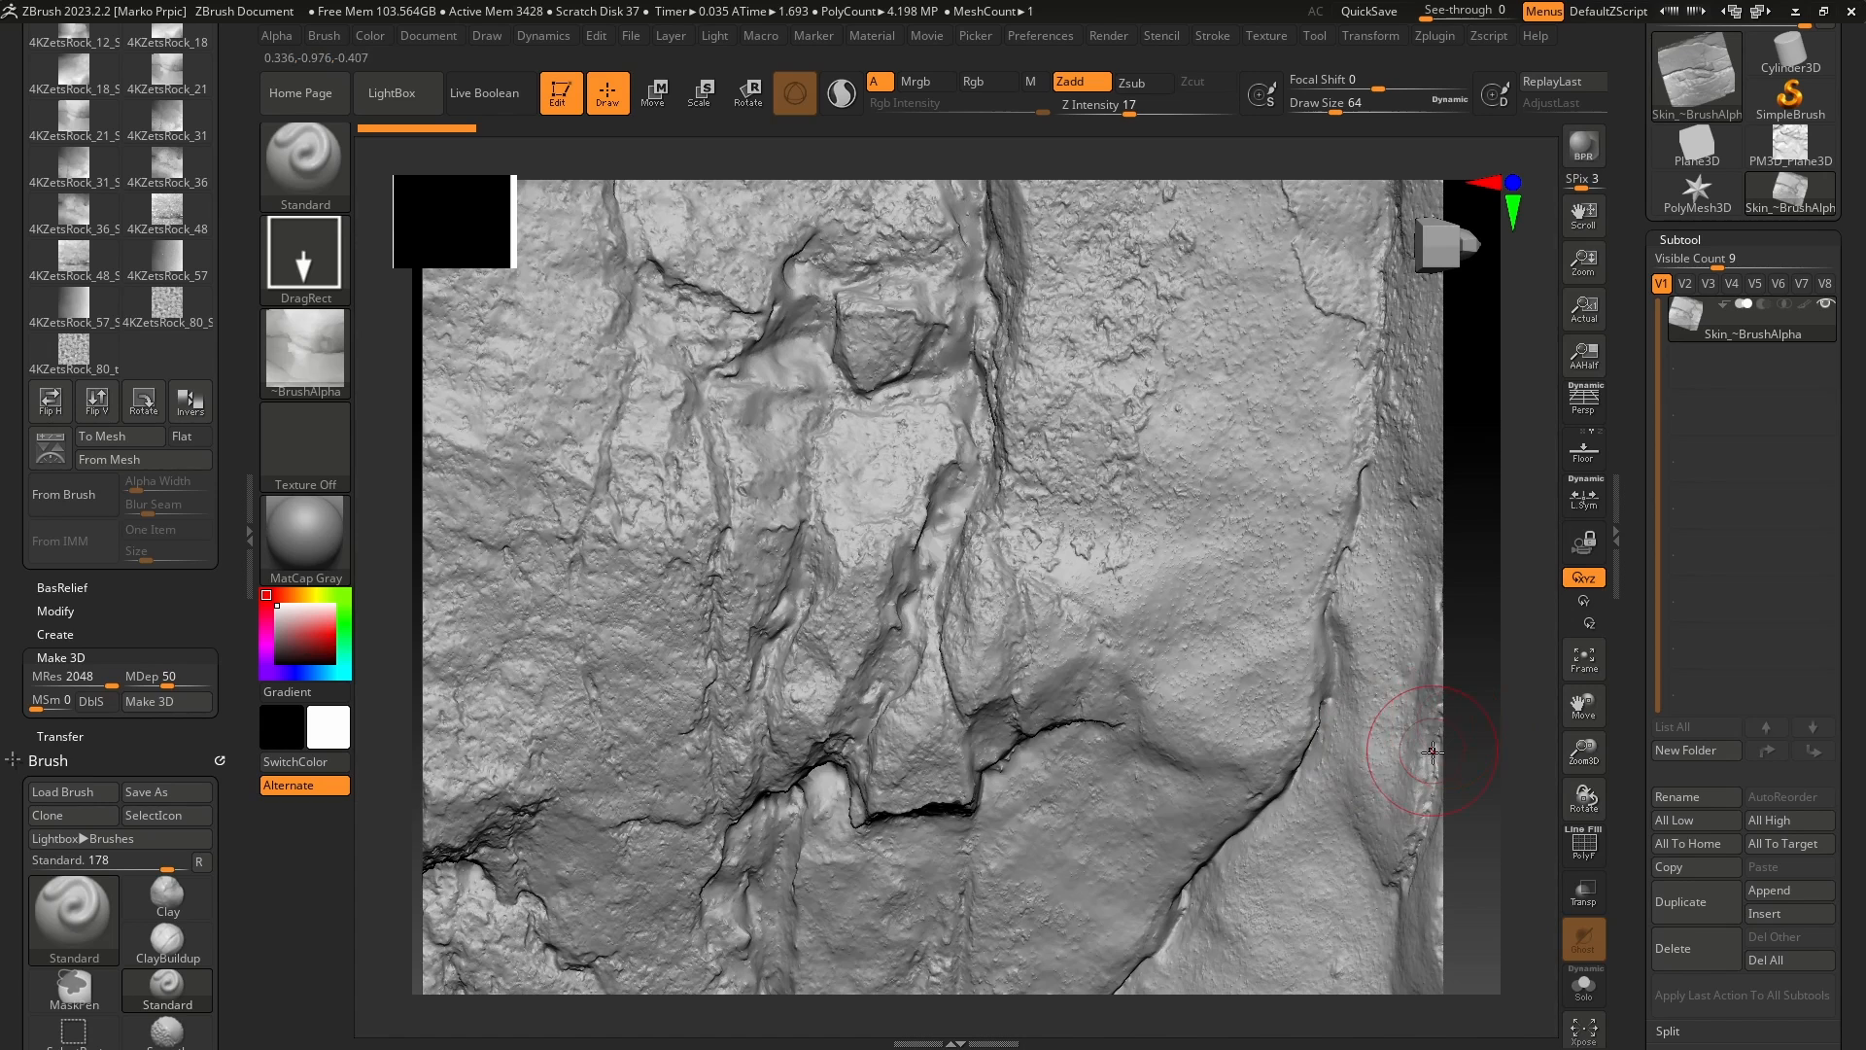
- Modify the rock alpha with Radial Fade 14, Intensity about -0.37 and Contrast 1.53846
click(303, 340)
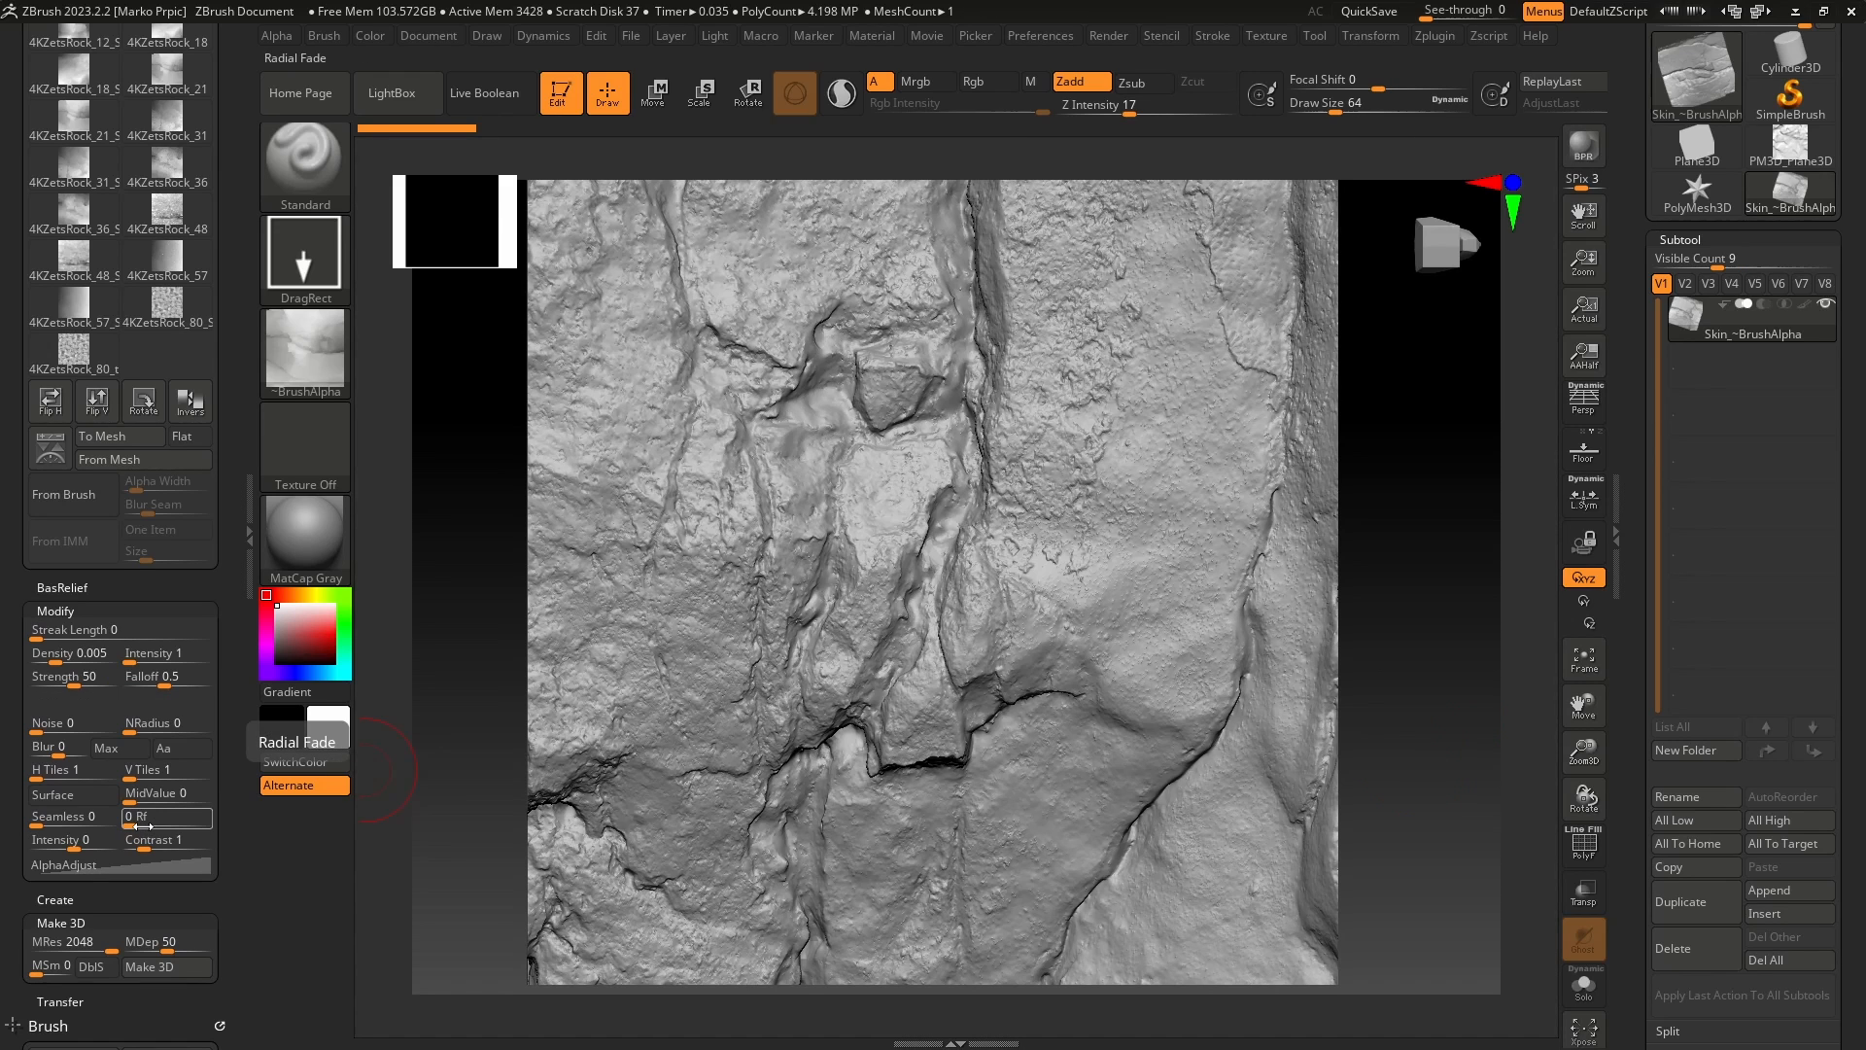
key(ctrl)
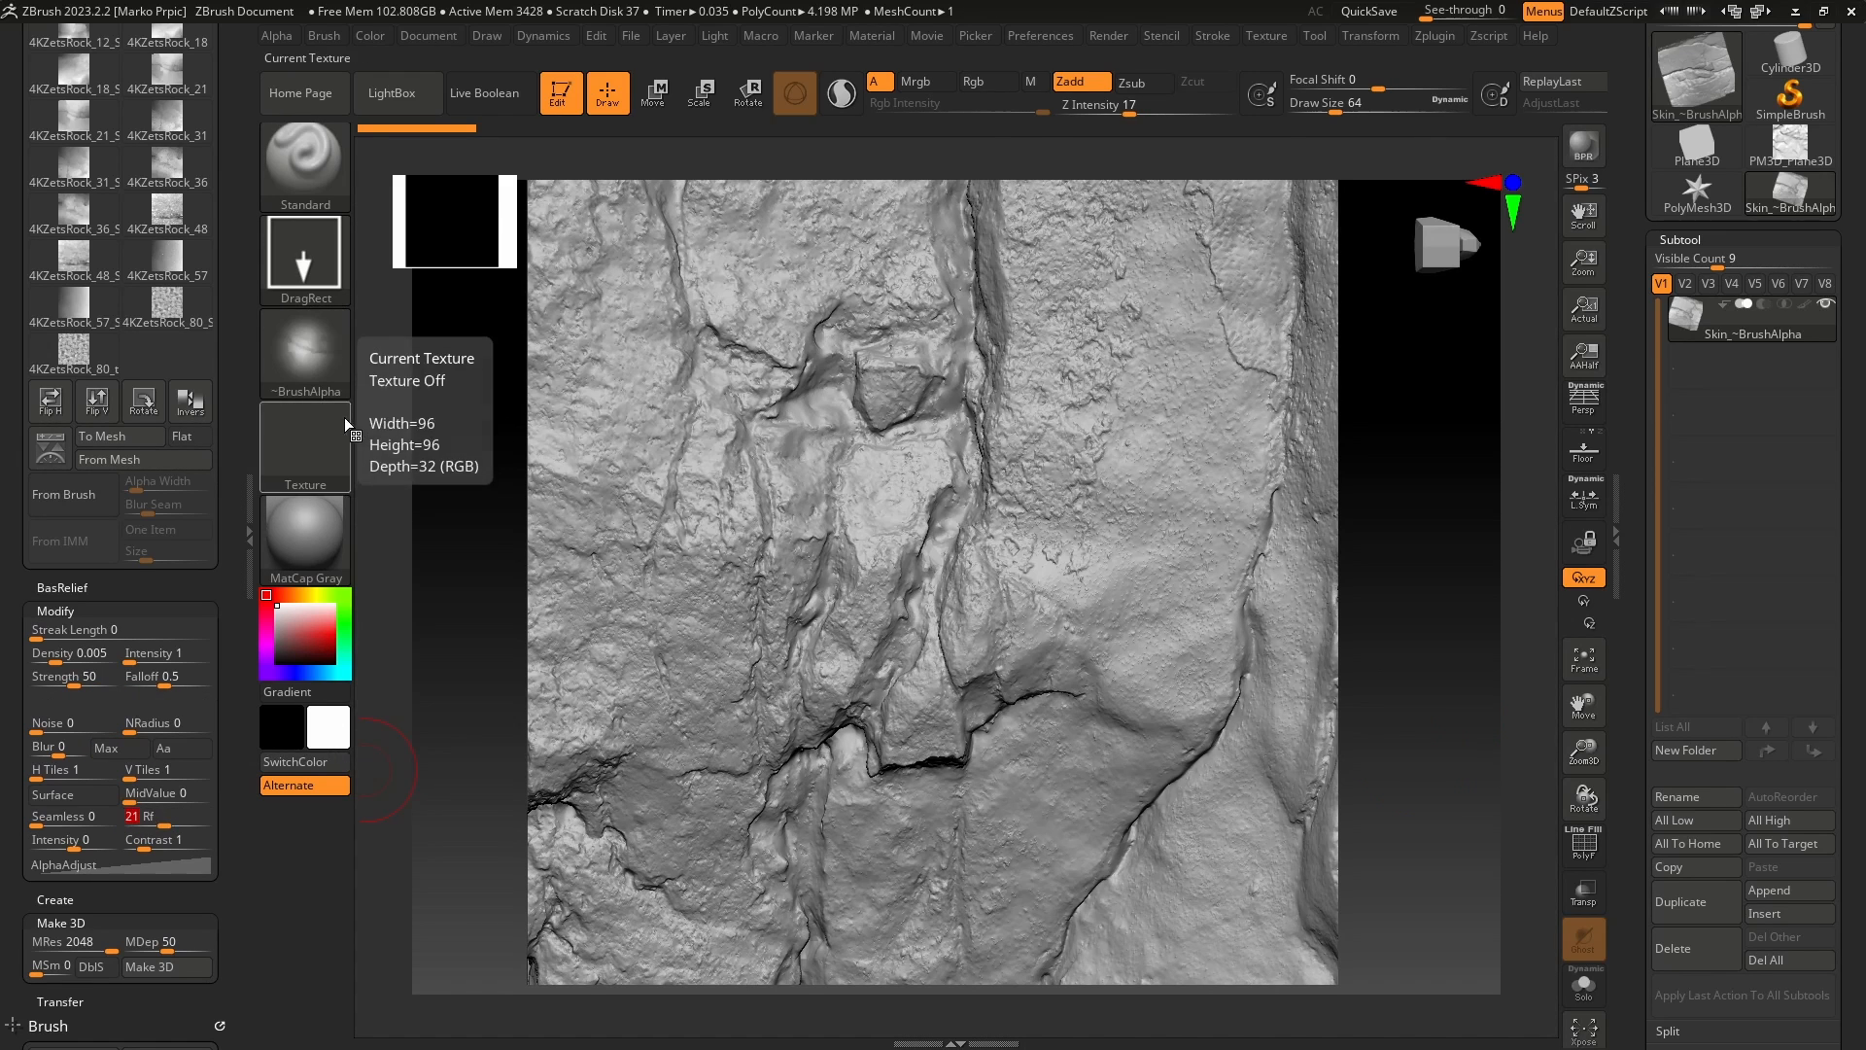
click(148, 819)
text(7)
drag(153, 819, 156, 820)
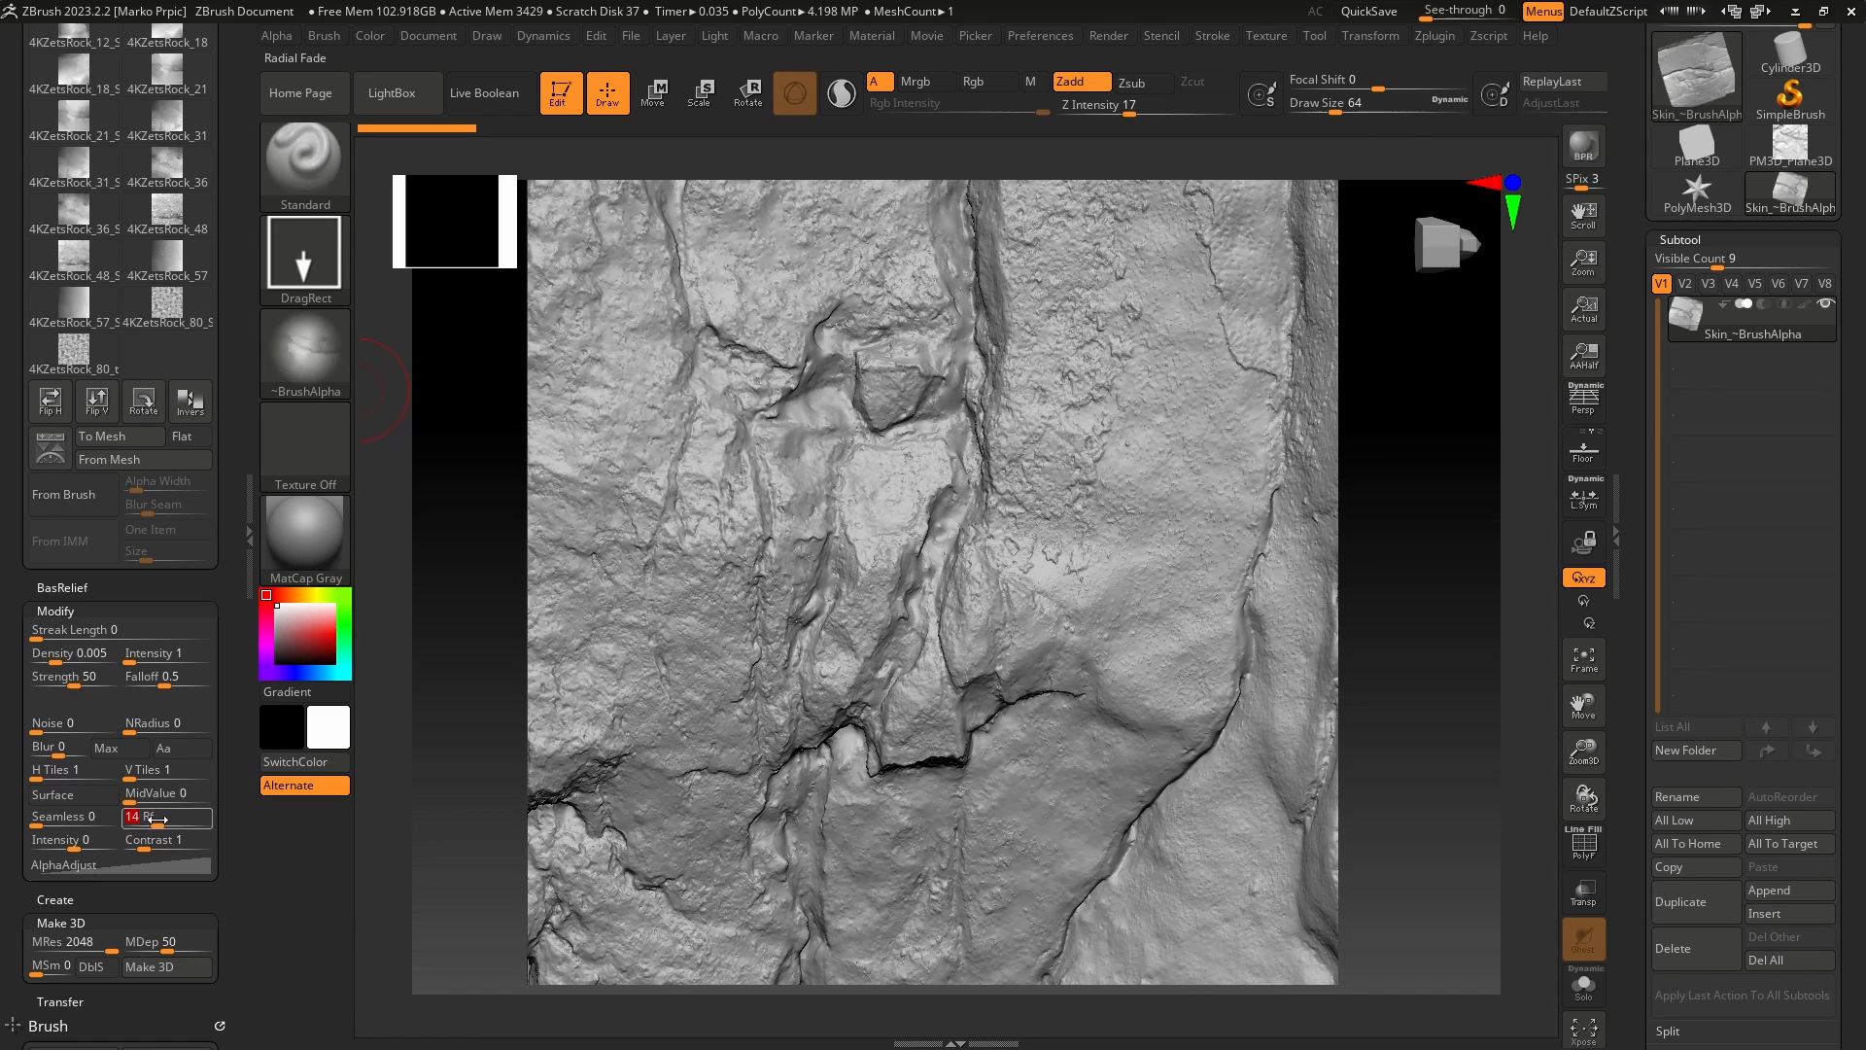
drag(83, 840, 152, 843)
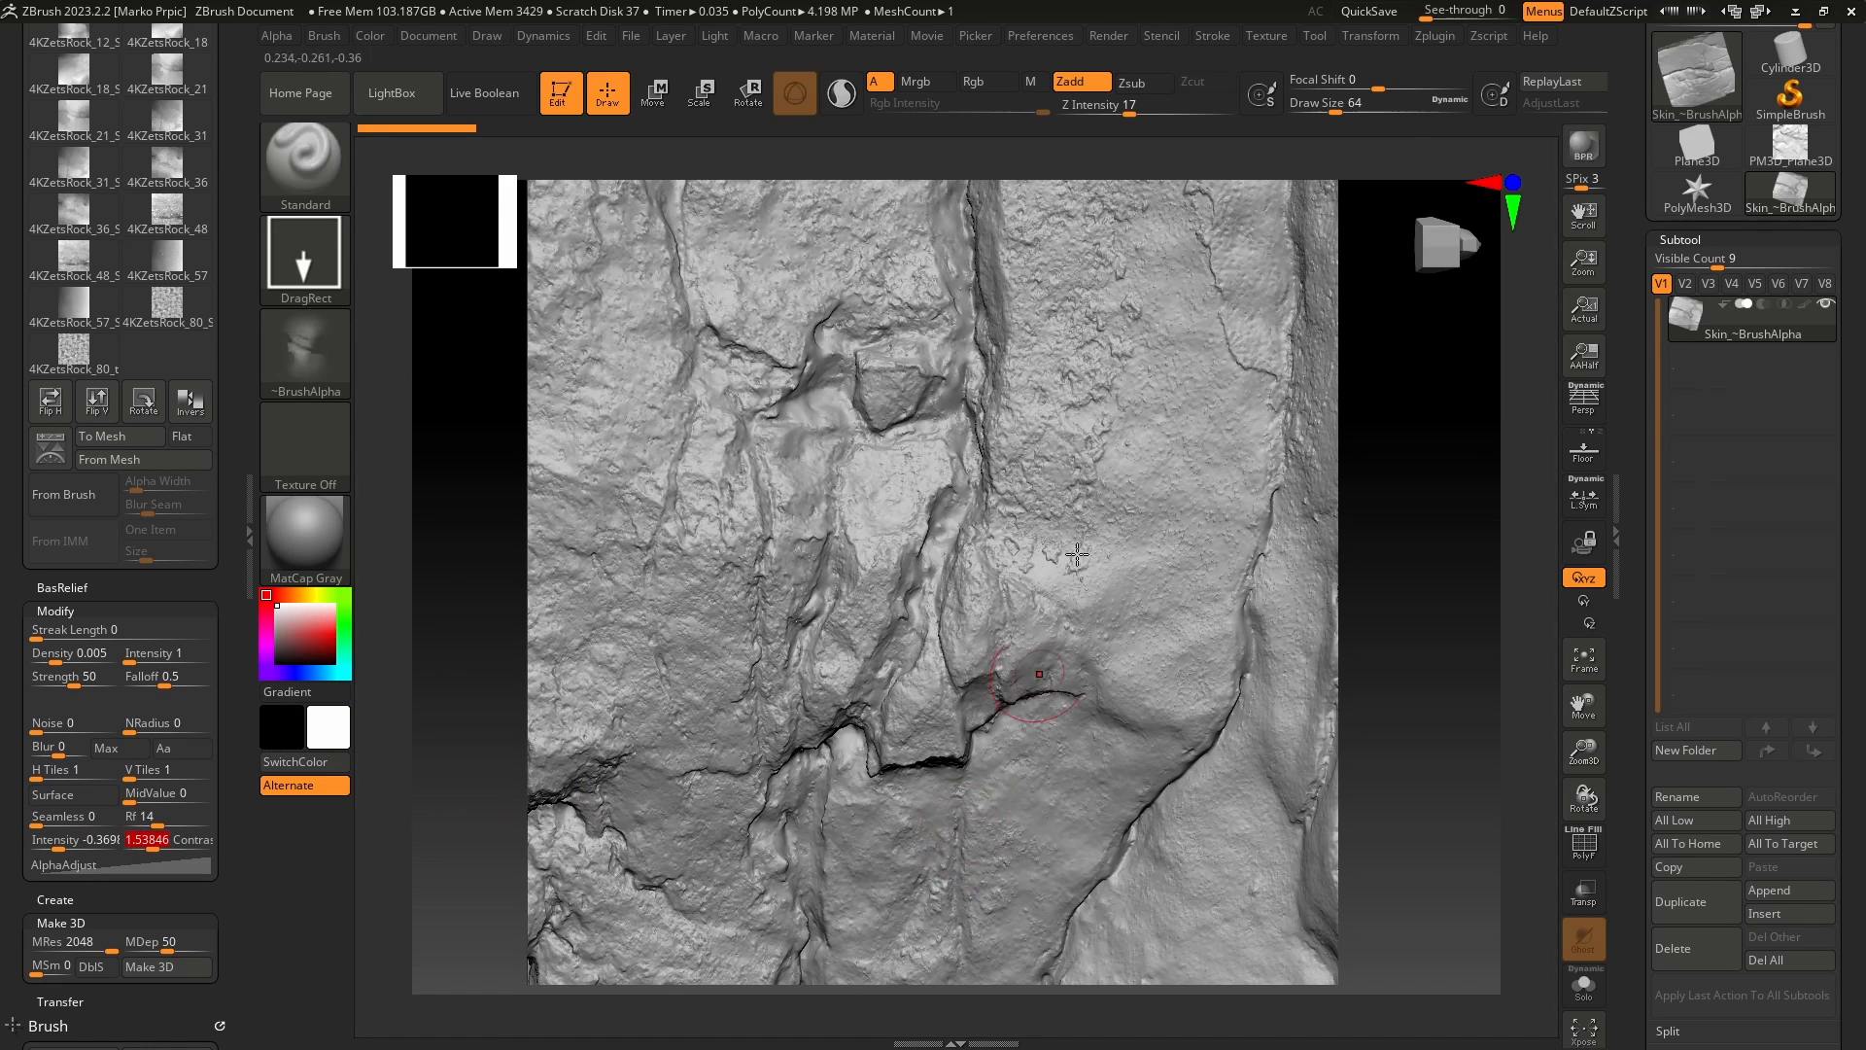
- Generate a 3D mesh from the modified rock alpha, view it, and switch back to the PM3D_Plane3D tool
scroll(175, 924, down, 1)
click(145, 949)
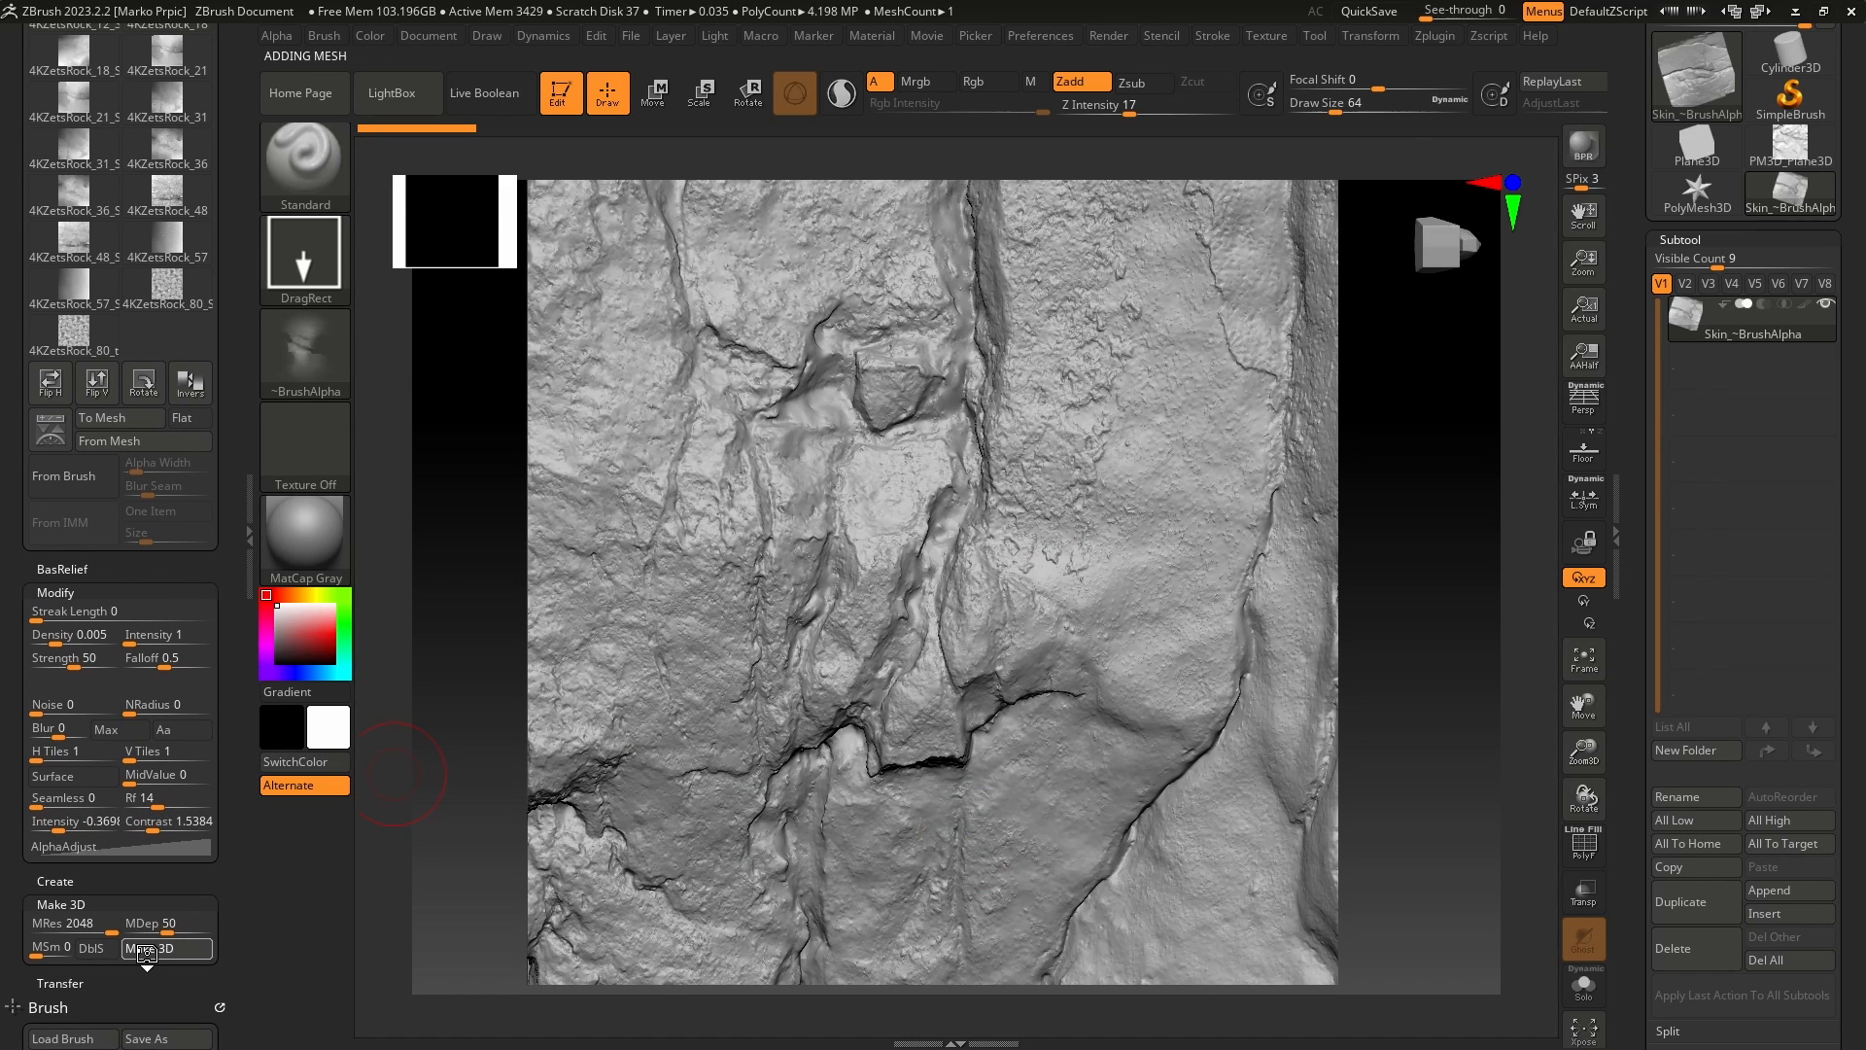
mouse_move(1117, 867)
mouse_down()
mouse_move(1303, 773)
mouse_move(1296, 691)
mouse_move(1162, 778)
mouse_move(1512, 783)
mouse_move(1462, 627)
mouse_move(1449, 809)
mouse_up()
click(1800, 209)
click(1794, 153)
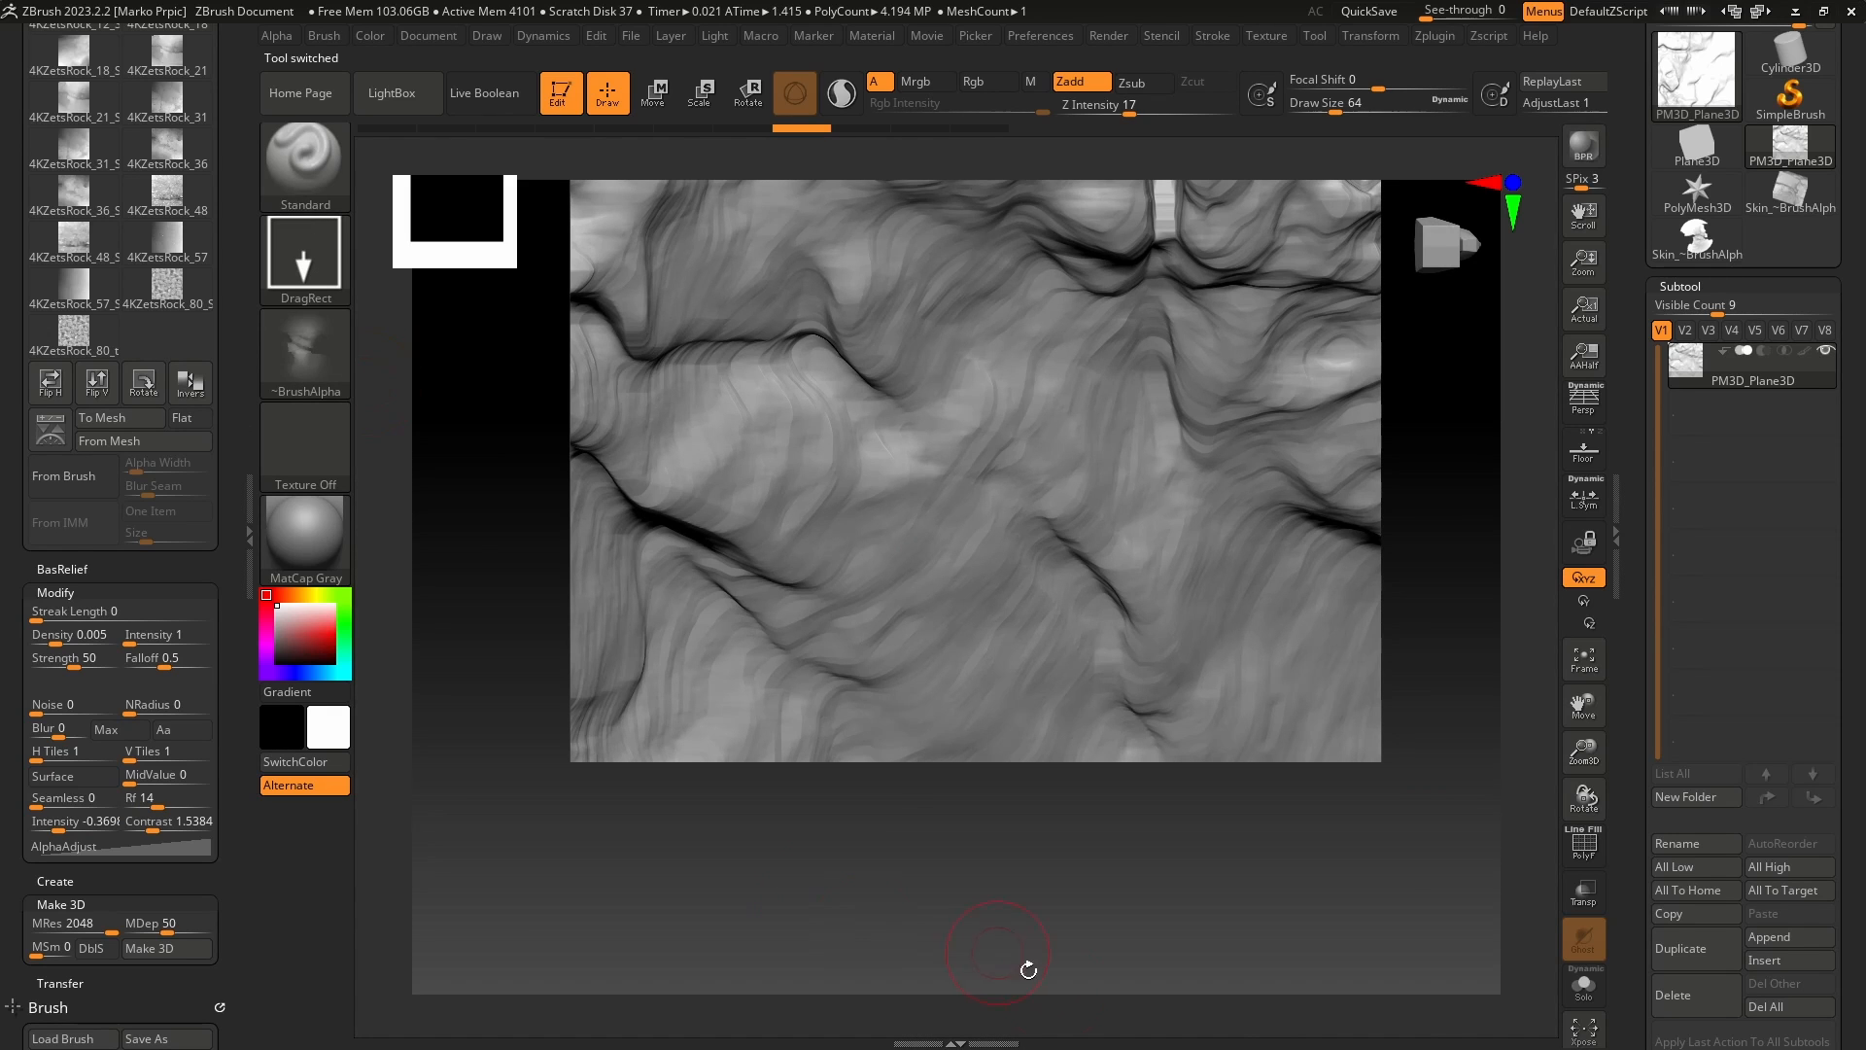
- Try stamping the radially faded and unfaded versions of the rock alpha on the plane with the Standard brush at Z Intensity 46
drag(1029, 970, 1075, 804)
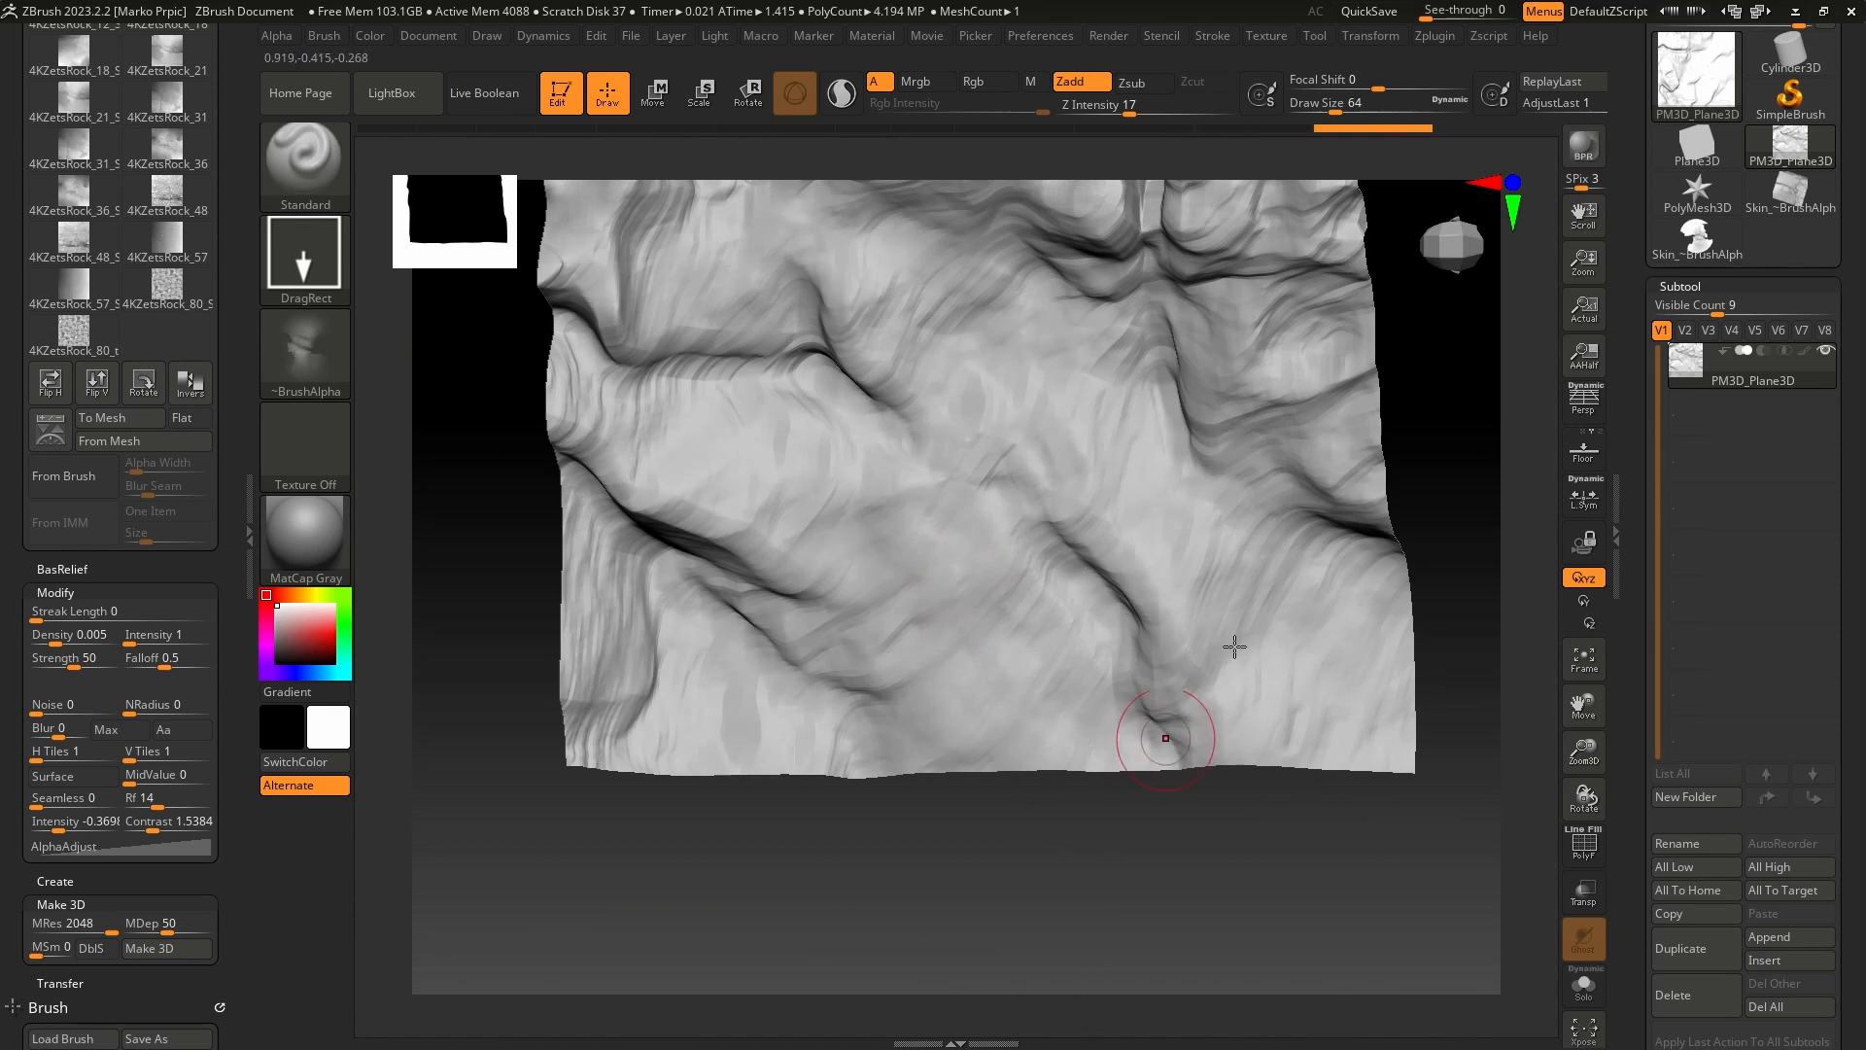
mouse_move(975, 595)
mouse_down()
mouse_move(1166, 495)
mouse_move(1244, 491)
mouse_move(1327, 530)
mouse_up()
shift+drag(1362, 924, 1313, 912)
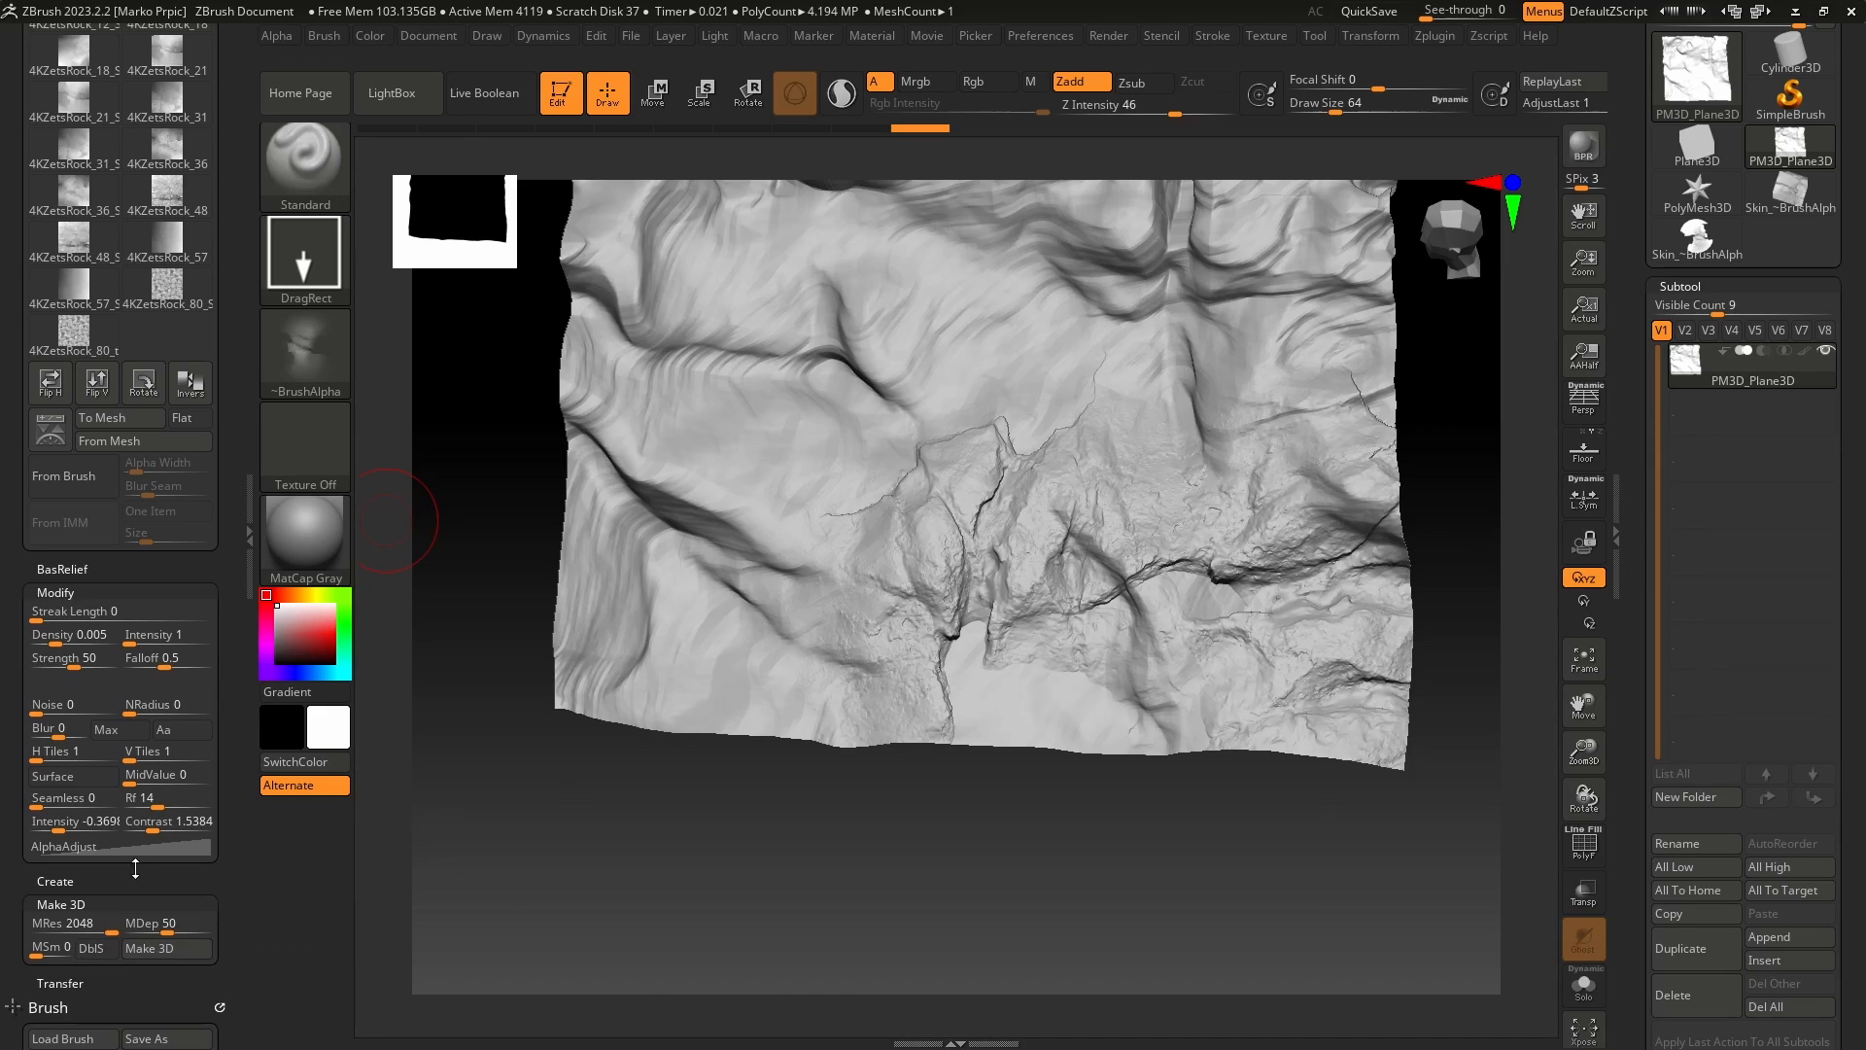
mouse_move(875, 644)
mouse_down()
mouse_move(950, 618)
mouse_move(1063, 434)
mouse_move(1005, 354)
mouse_move(881, 347)
mouse_up()
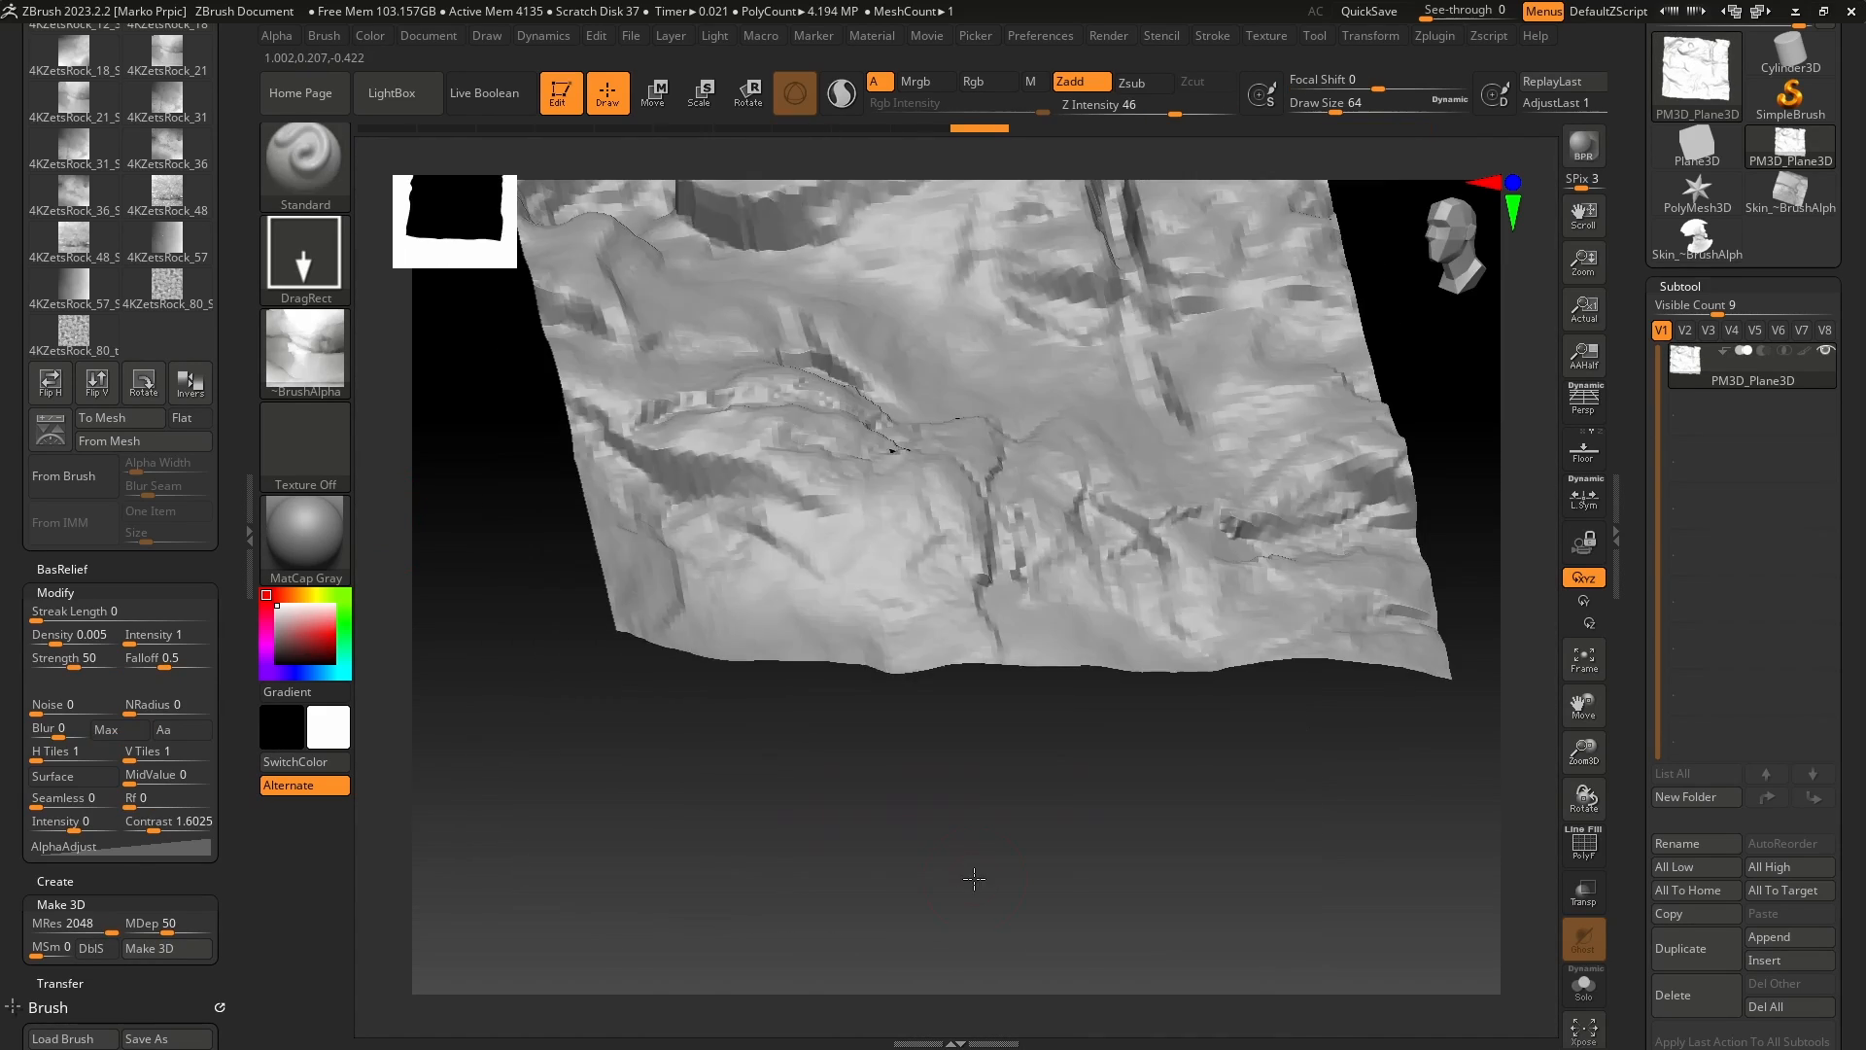
drag(974, 878, 1390, 563)
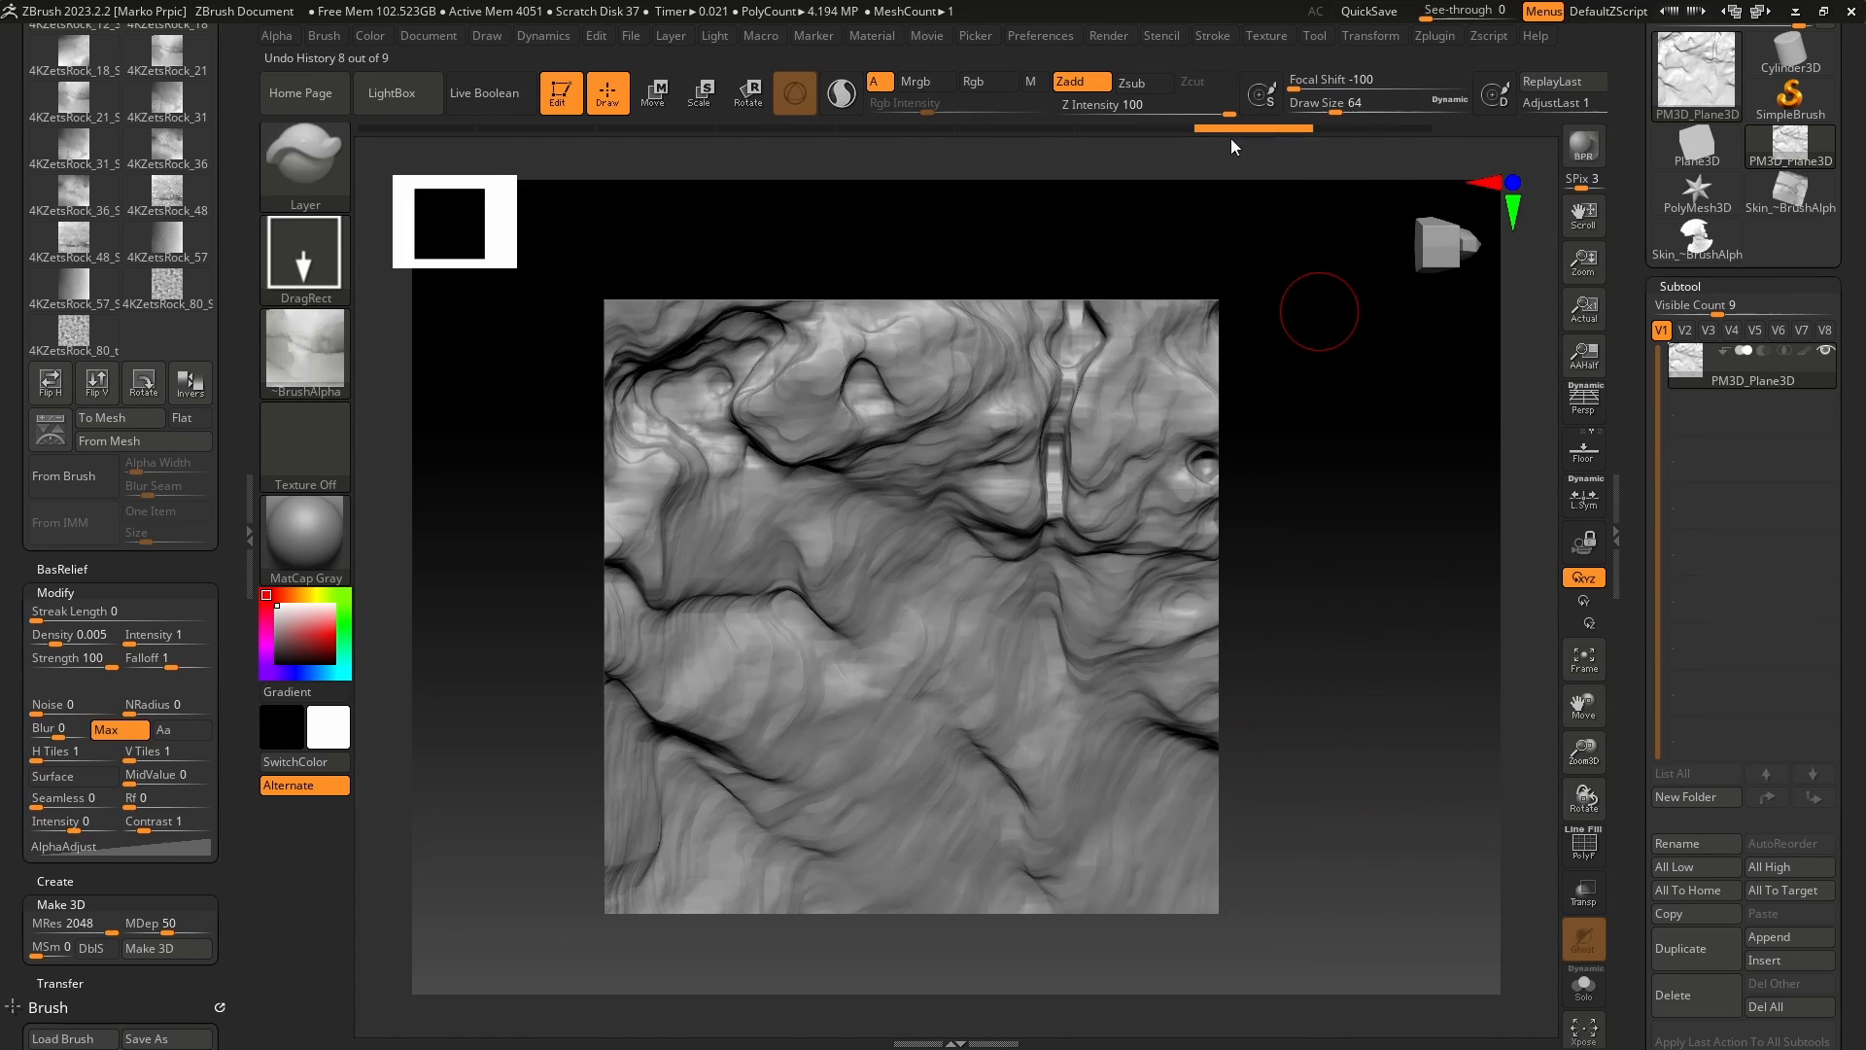
- Roll the plane's undo history back to its flat state and choose the 4KZetsRock_80_t alpha for the Layer brush
mouse_move(1254, 129)
mouse_down()
mouse_move(945, 146)
mouse_move(1240, 127)
mouse_move(1137, 131)
mouse_up()
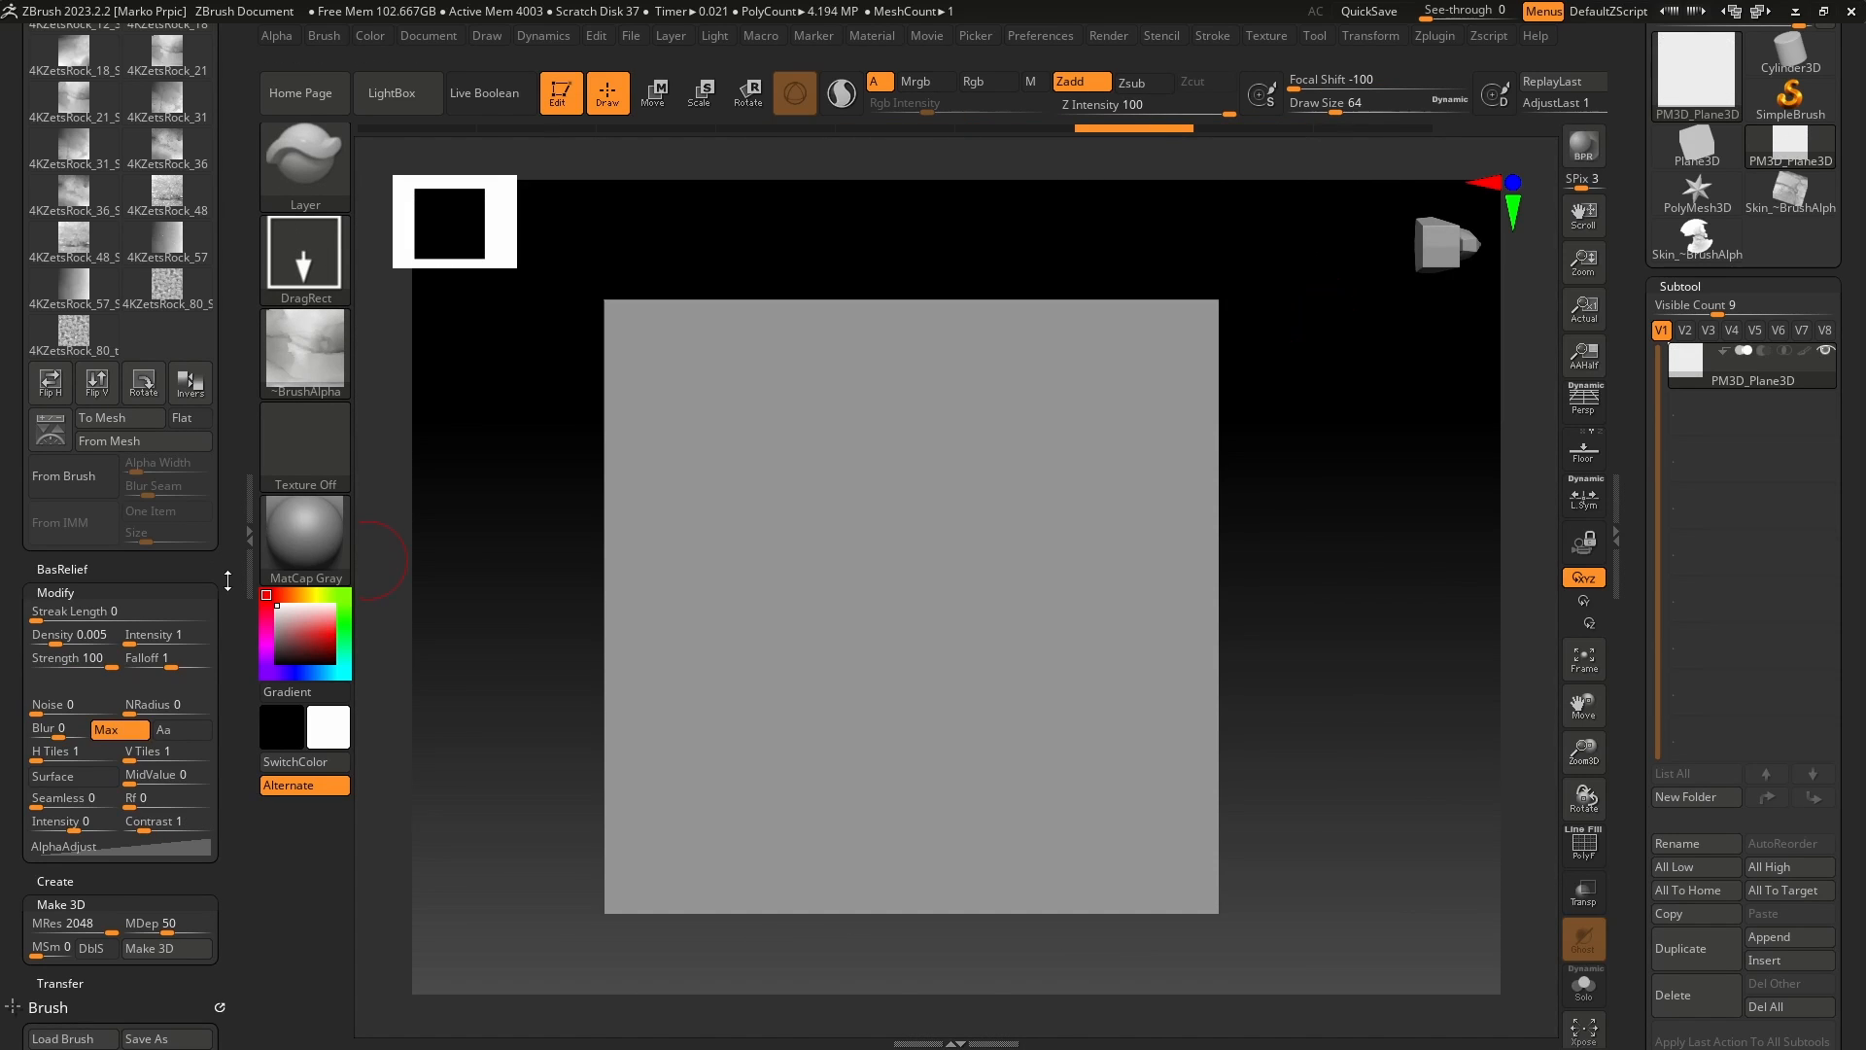
click(251, 567)
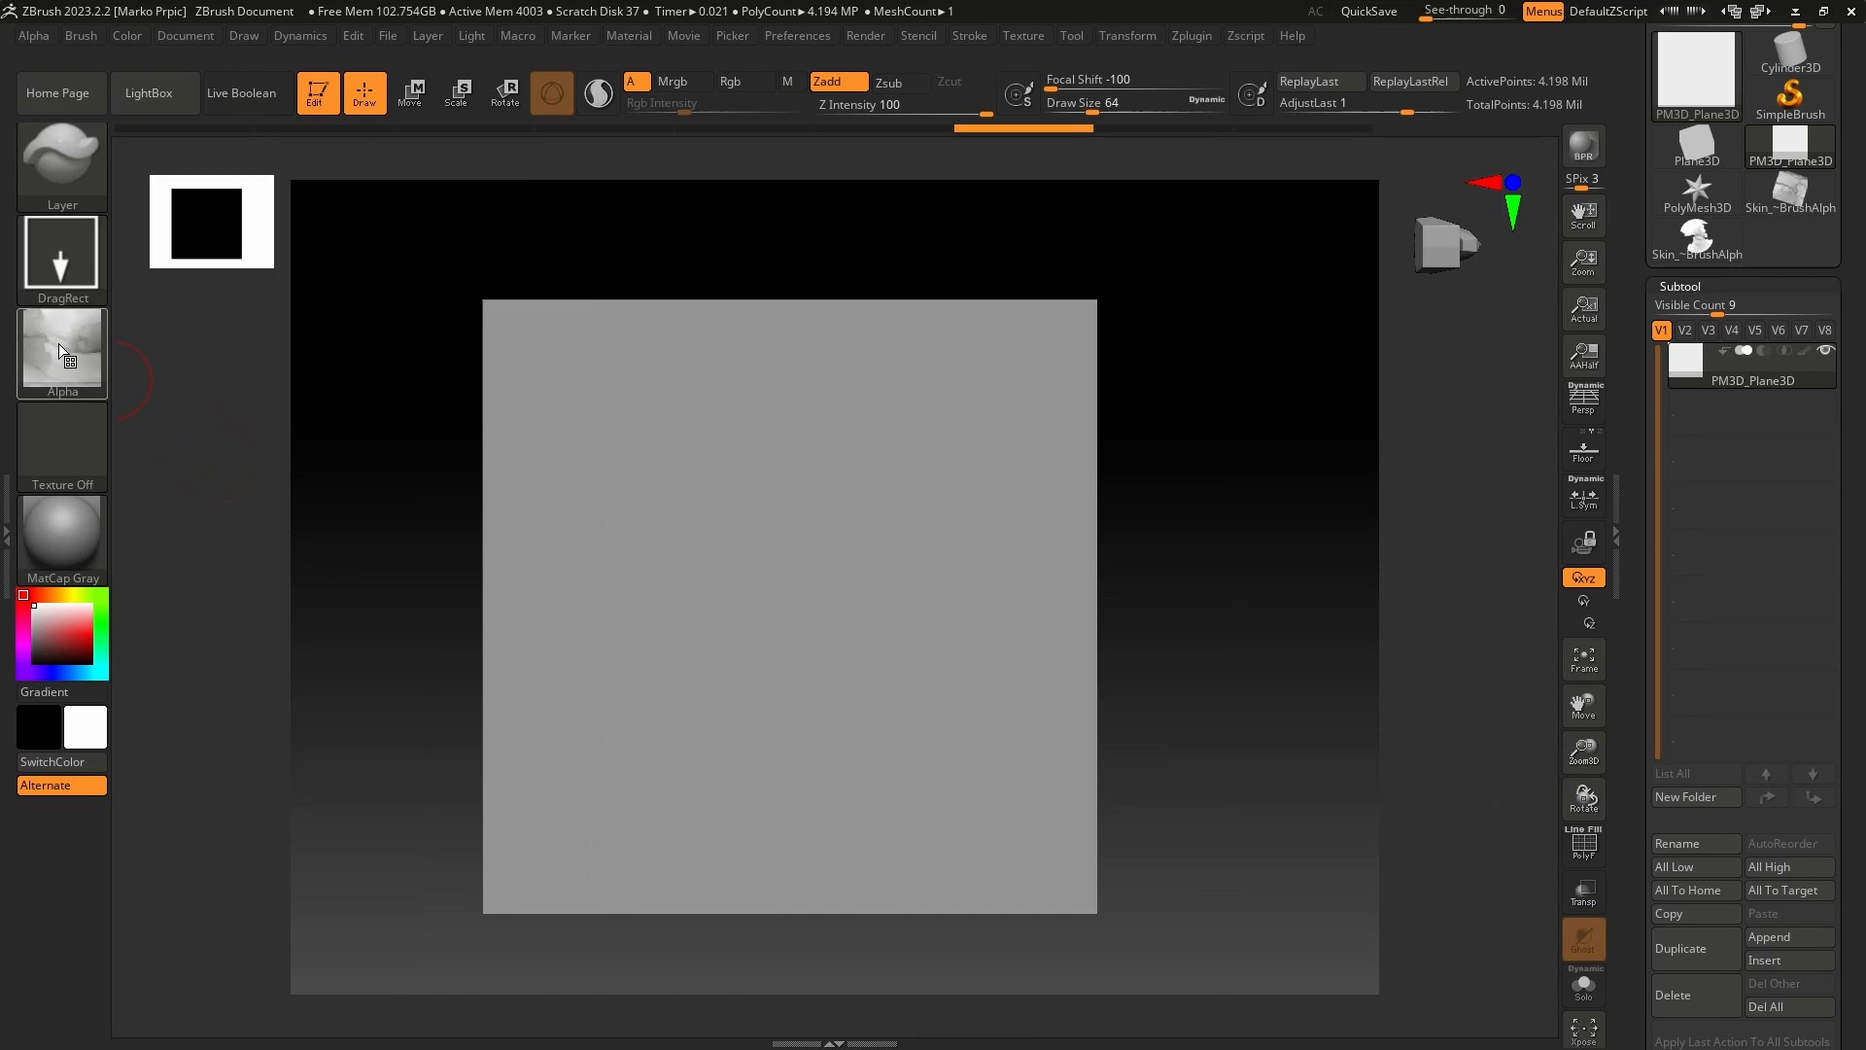
click(59, 343)
mouse_move(627, 777)
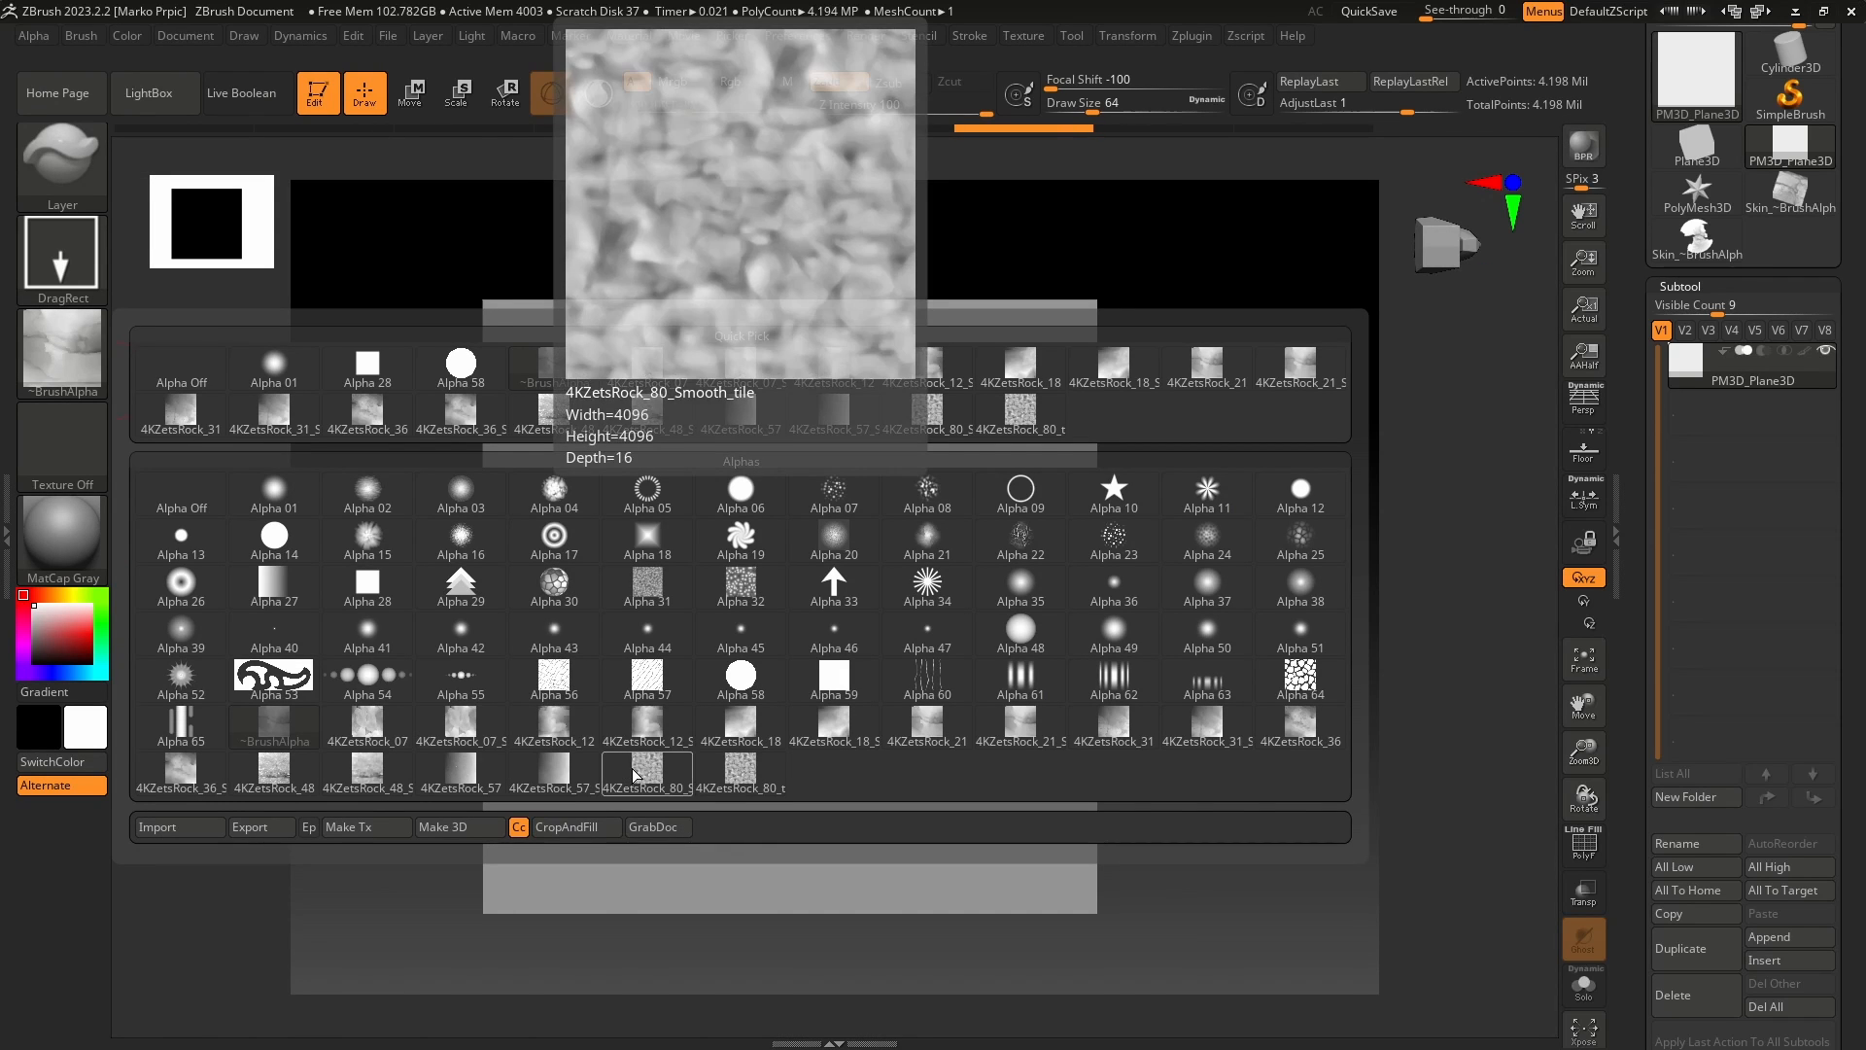
click(741, 775)
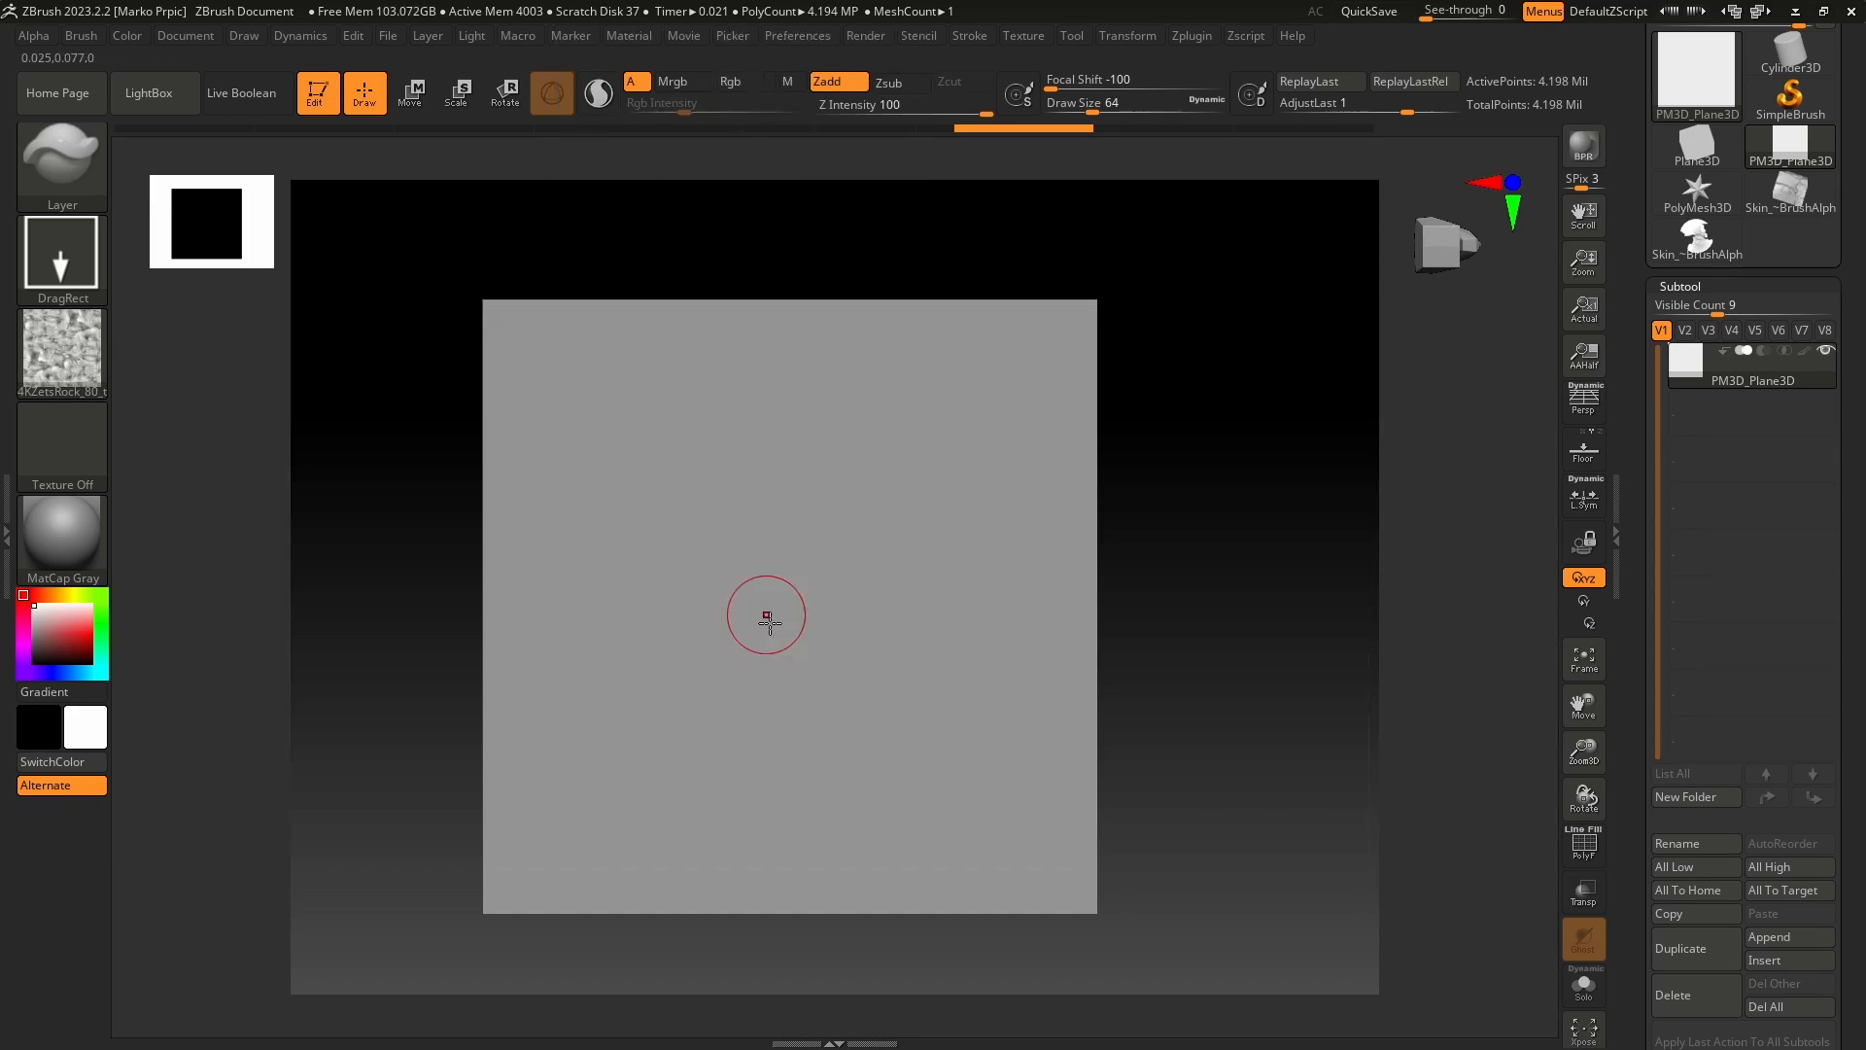
- Set the Layer brush's Z Intensity to 36 and stamp the tiling rock alpha across the whole plane
mouse_move(78, 379)
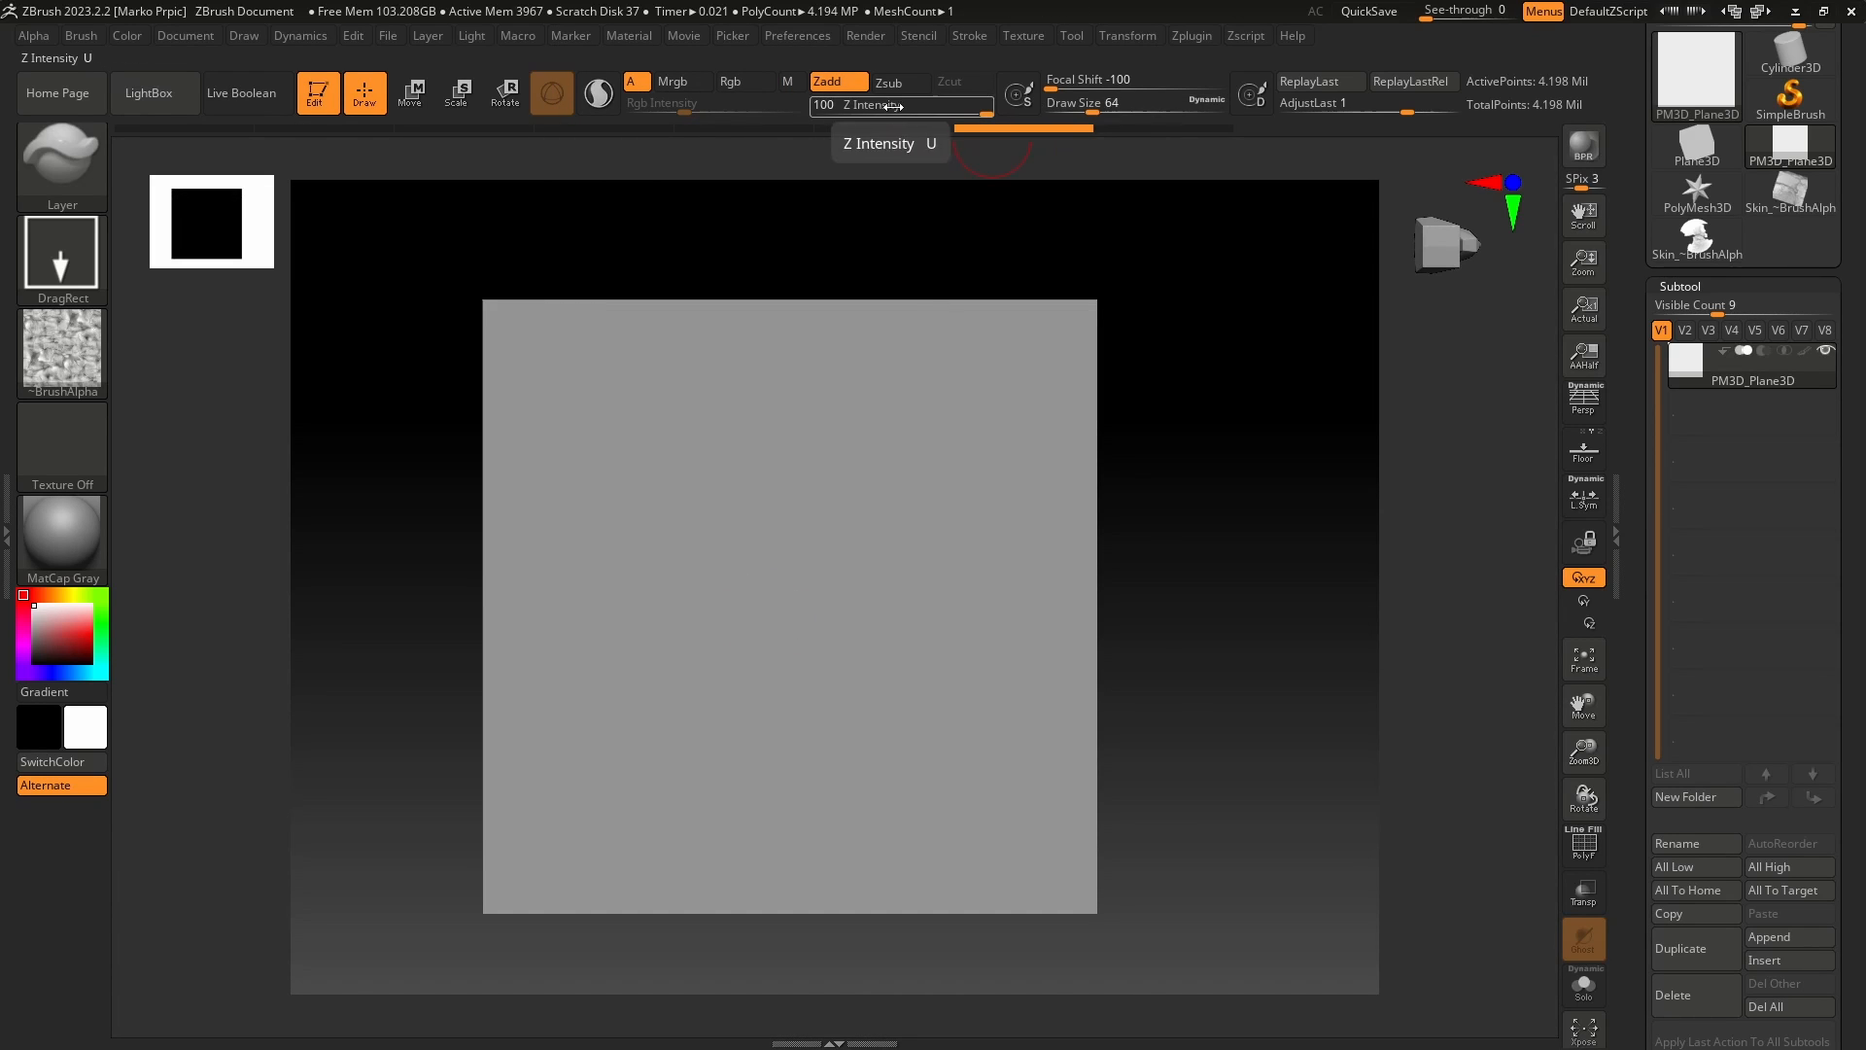
mouse_move(986, 113)
mouse_down()
mouse_move(885, 106)
mouse_move(919, 110)
mouse_up()
mouse_move(790, 607)
mouse_down()
mouse_move(1113, 517)
mouse_move(1308, 596)
mouse_up()
mouse_move(1384, 787)
shift+mouse_down()
mouse_move(1289, 713)
mouse_move(1312, 696)
shift+mouse_up()
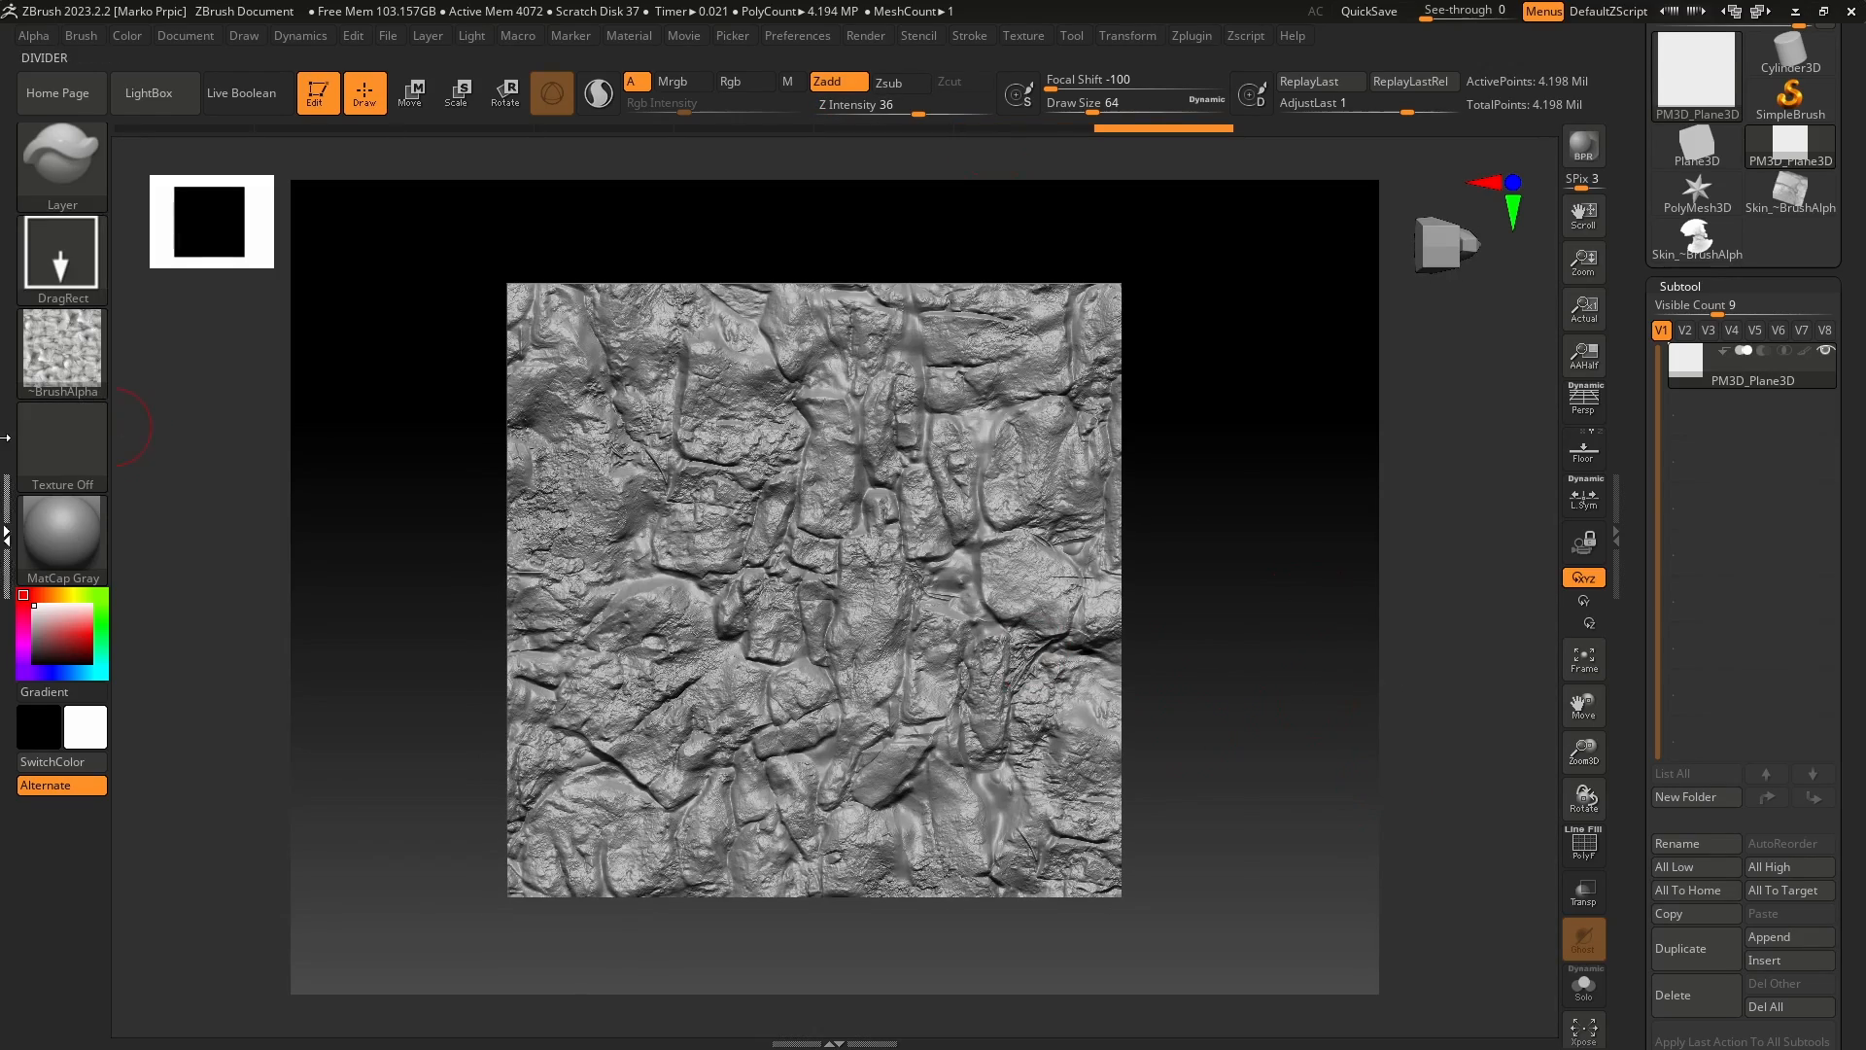
- Modify the tiling rock alpha with Intensity about -0.15, Contrast 3.46153 and Radial Fade 5
click(5, 436)
scroll(225, 734, down, 2)
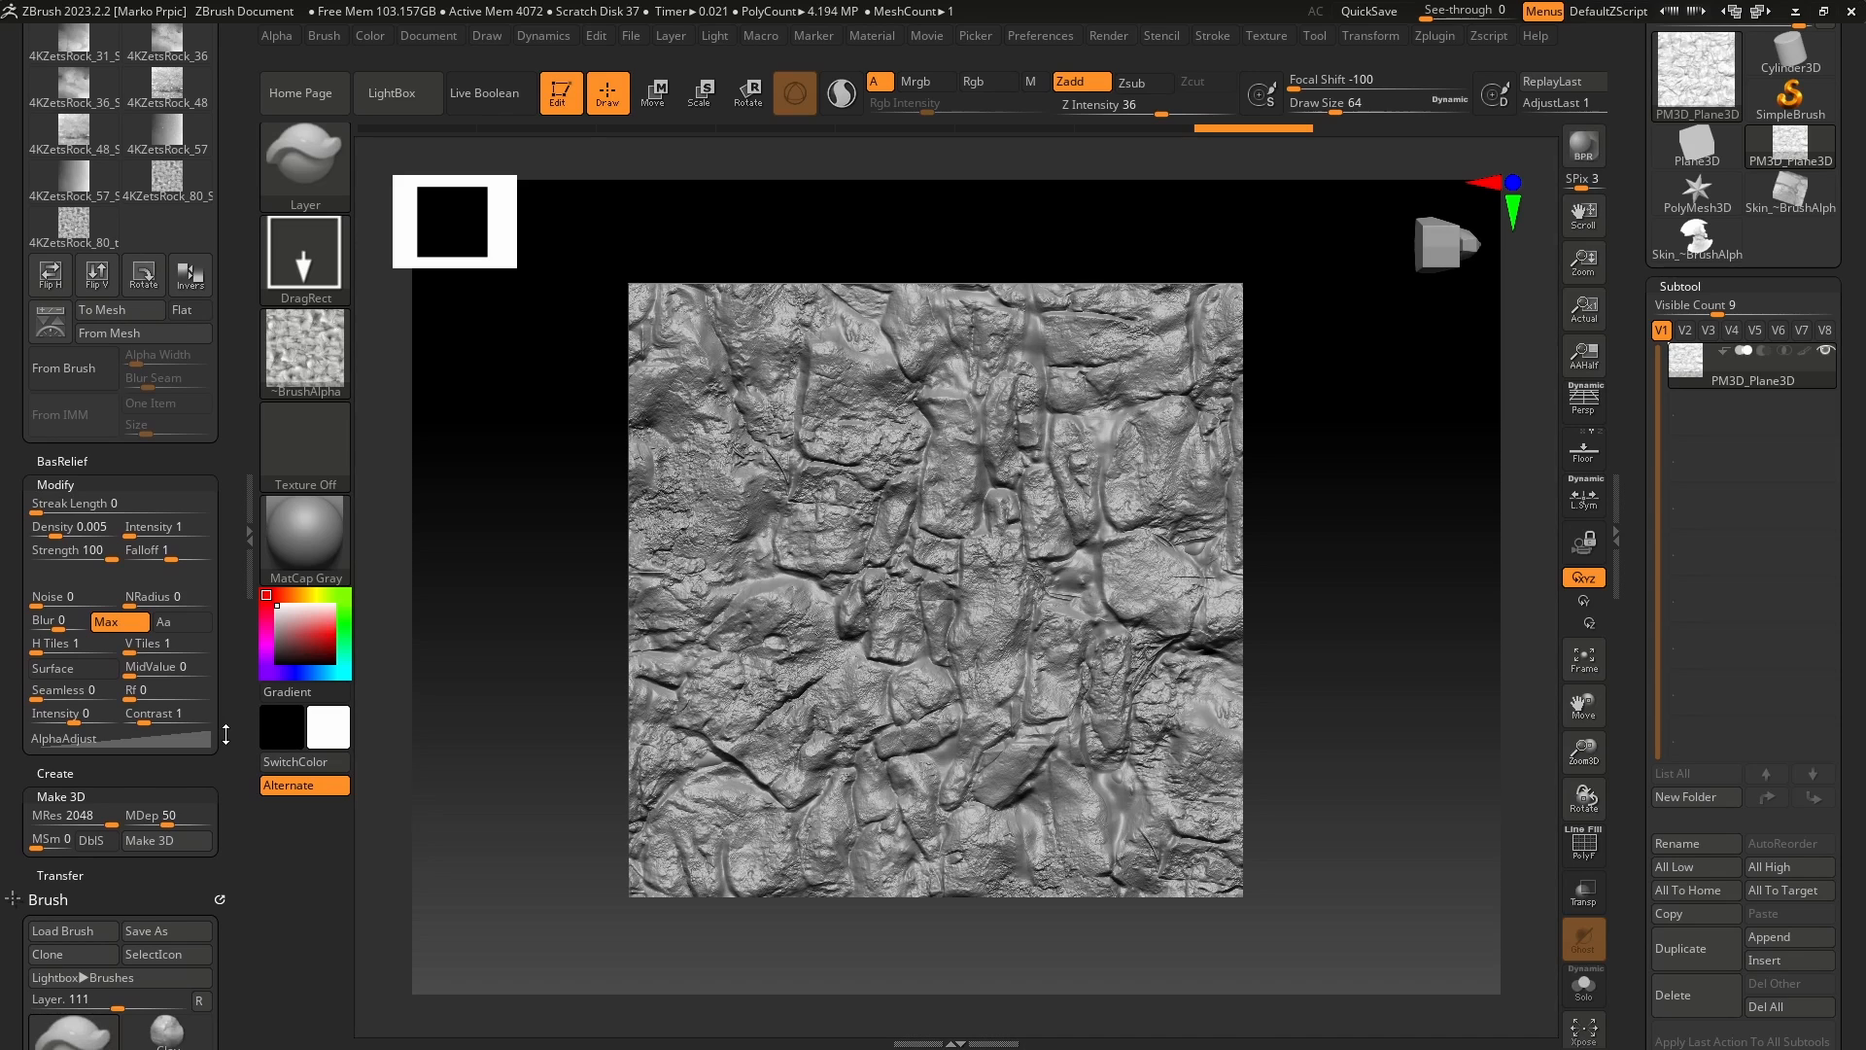
scroll(225, 734, down, 1)
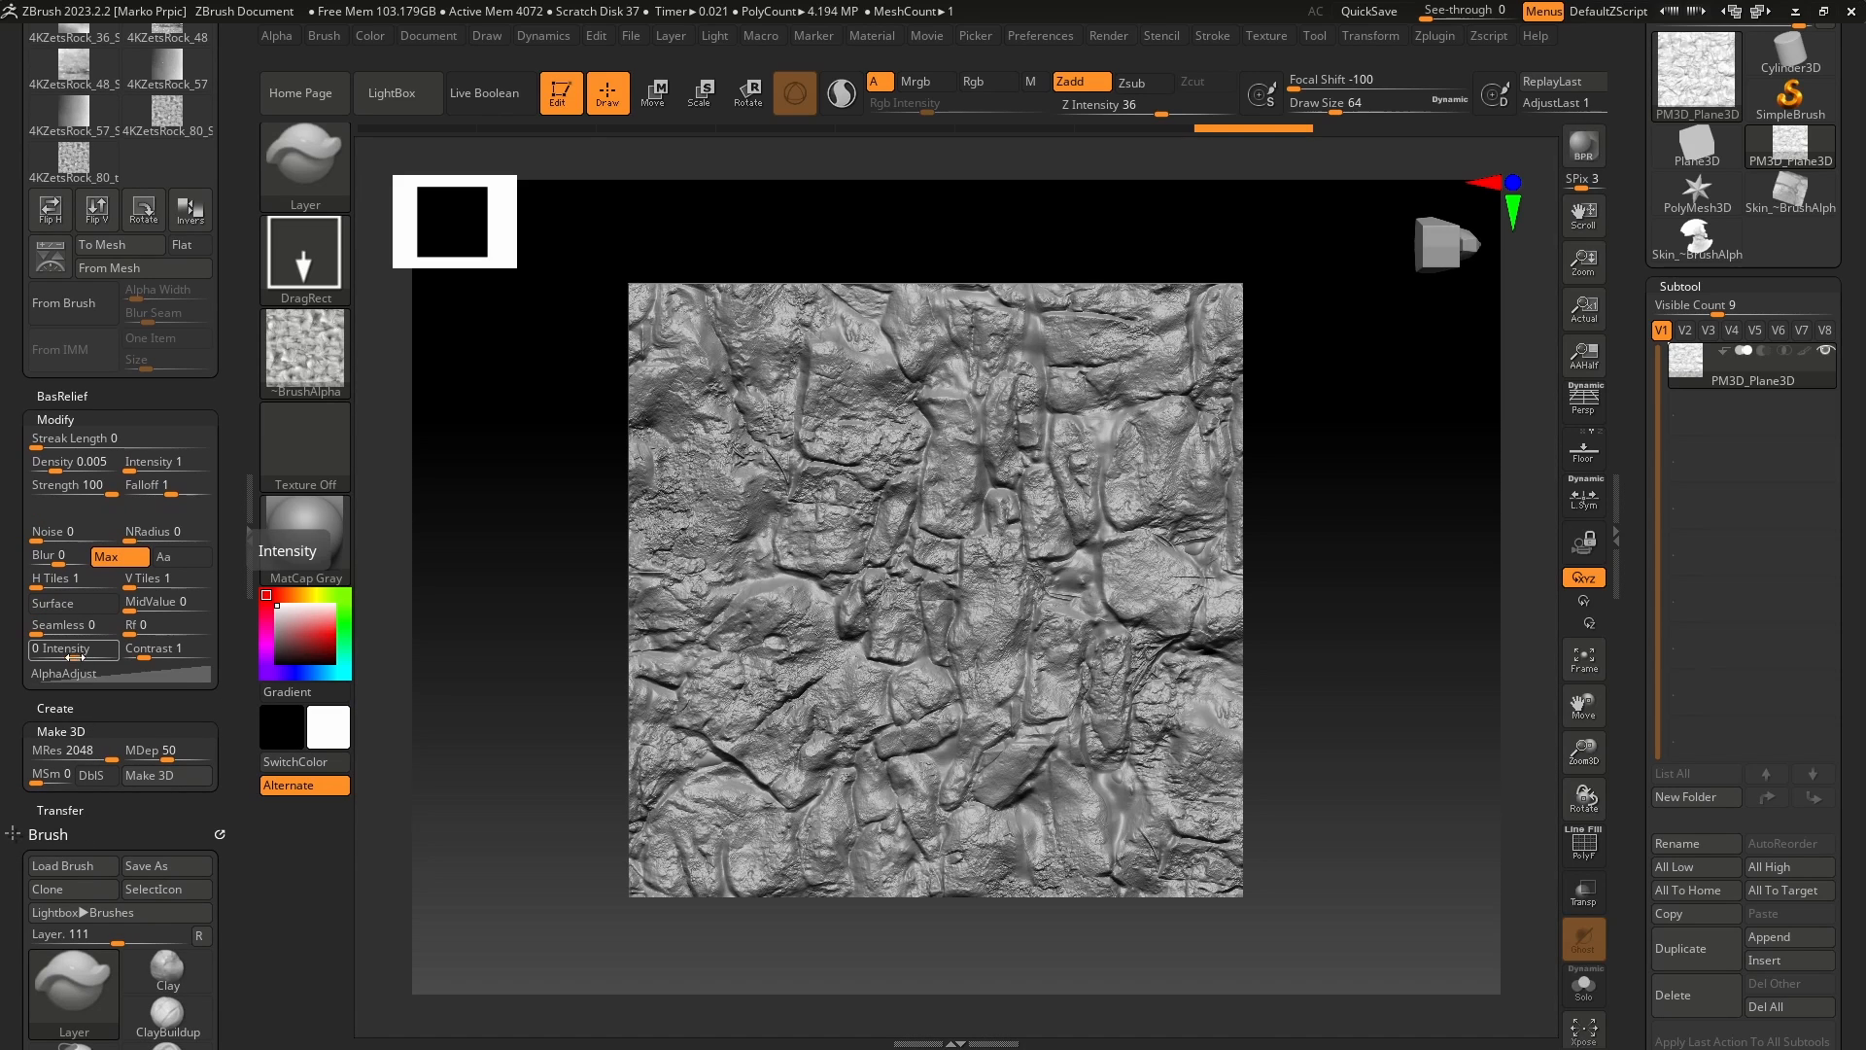
drag(143, 652, 64, 651)
click(181, 651)
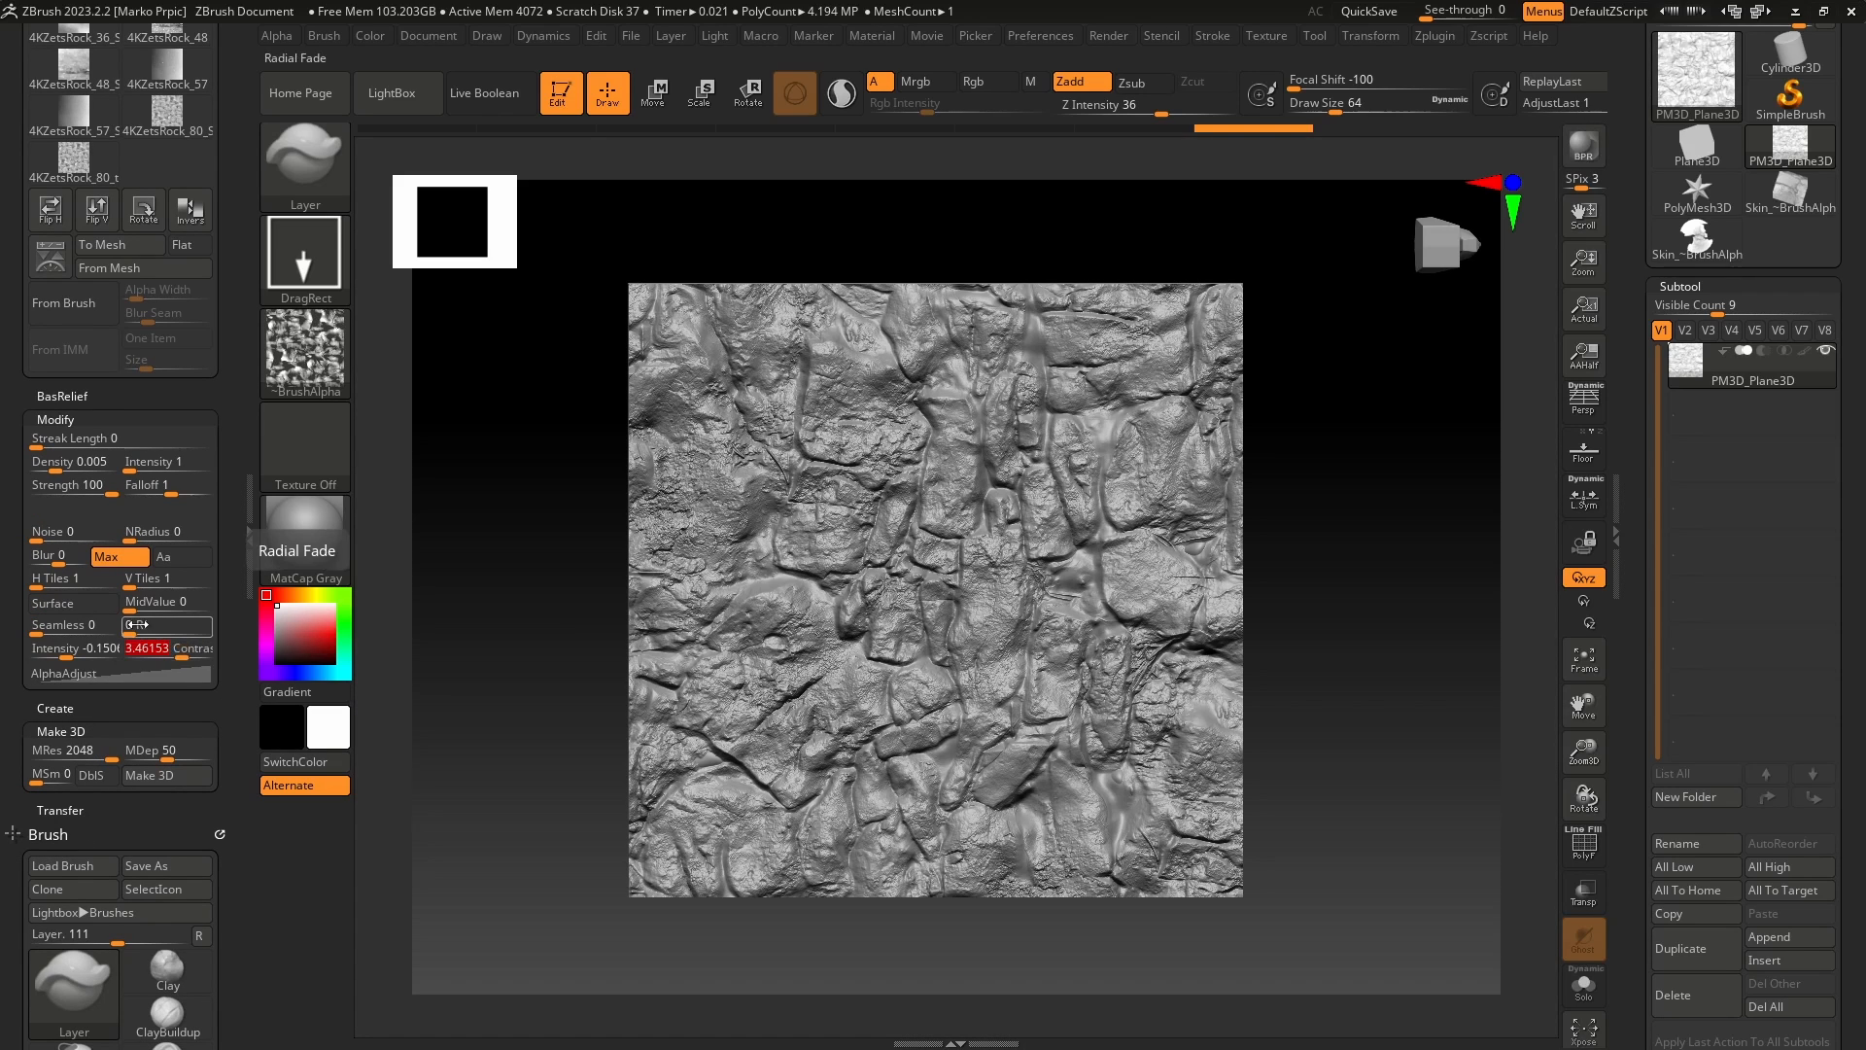
key(ctrl)
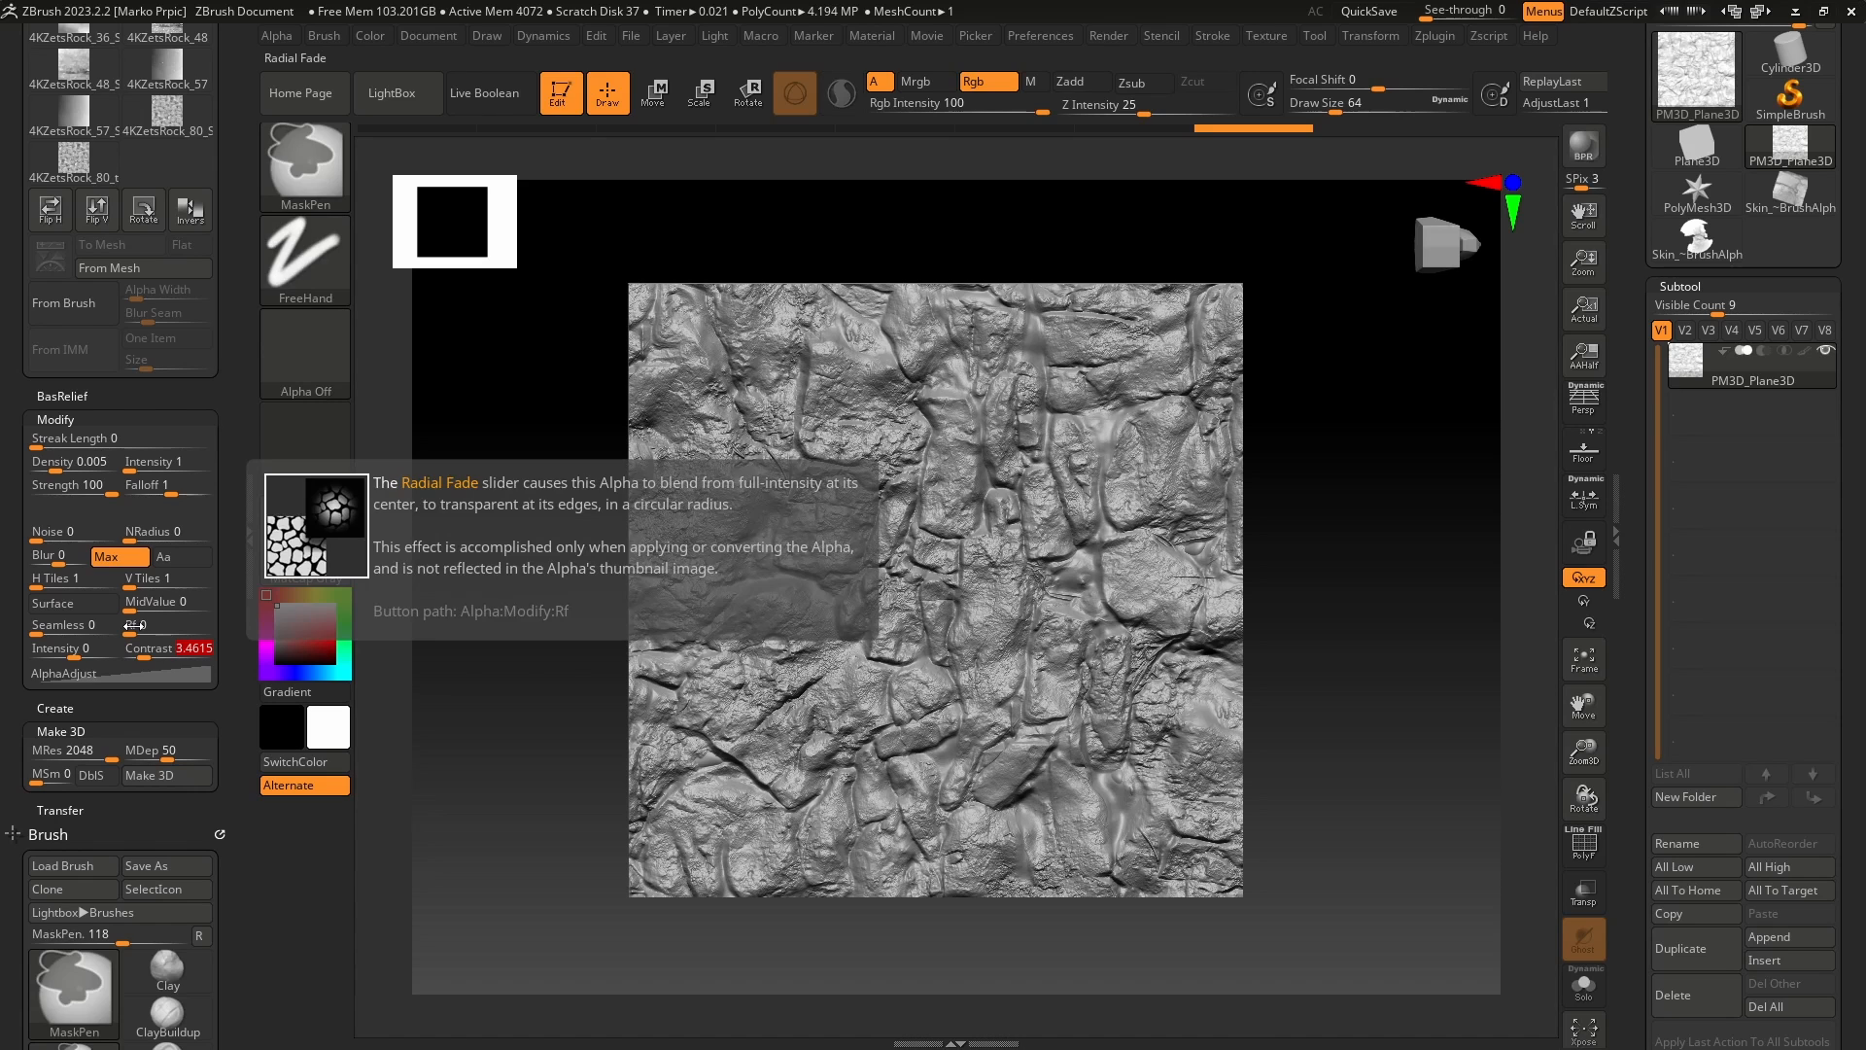
click(131, 625)
scroll(173, 773, down, 1)
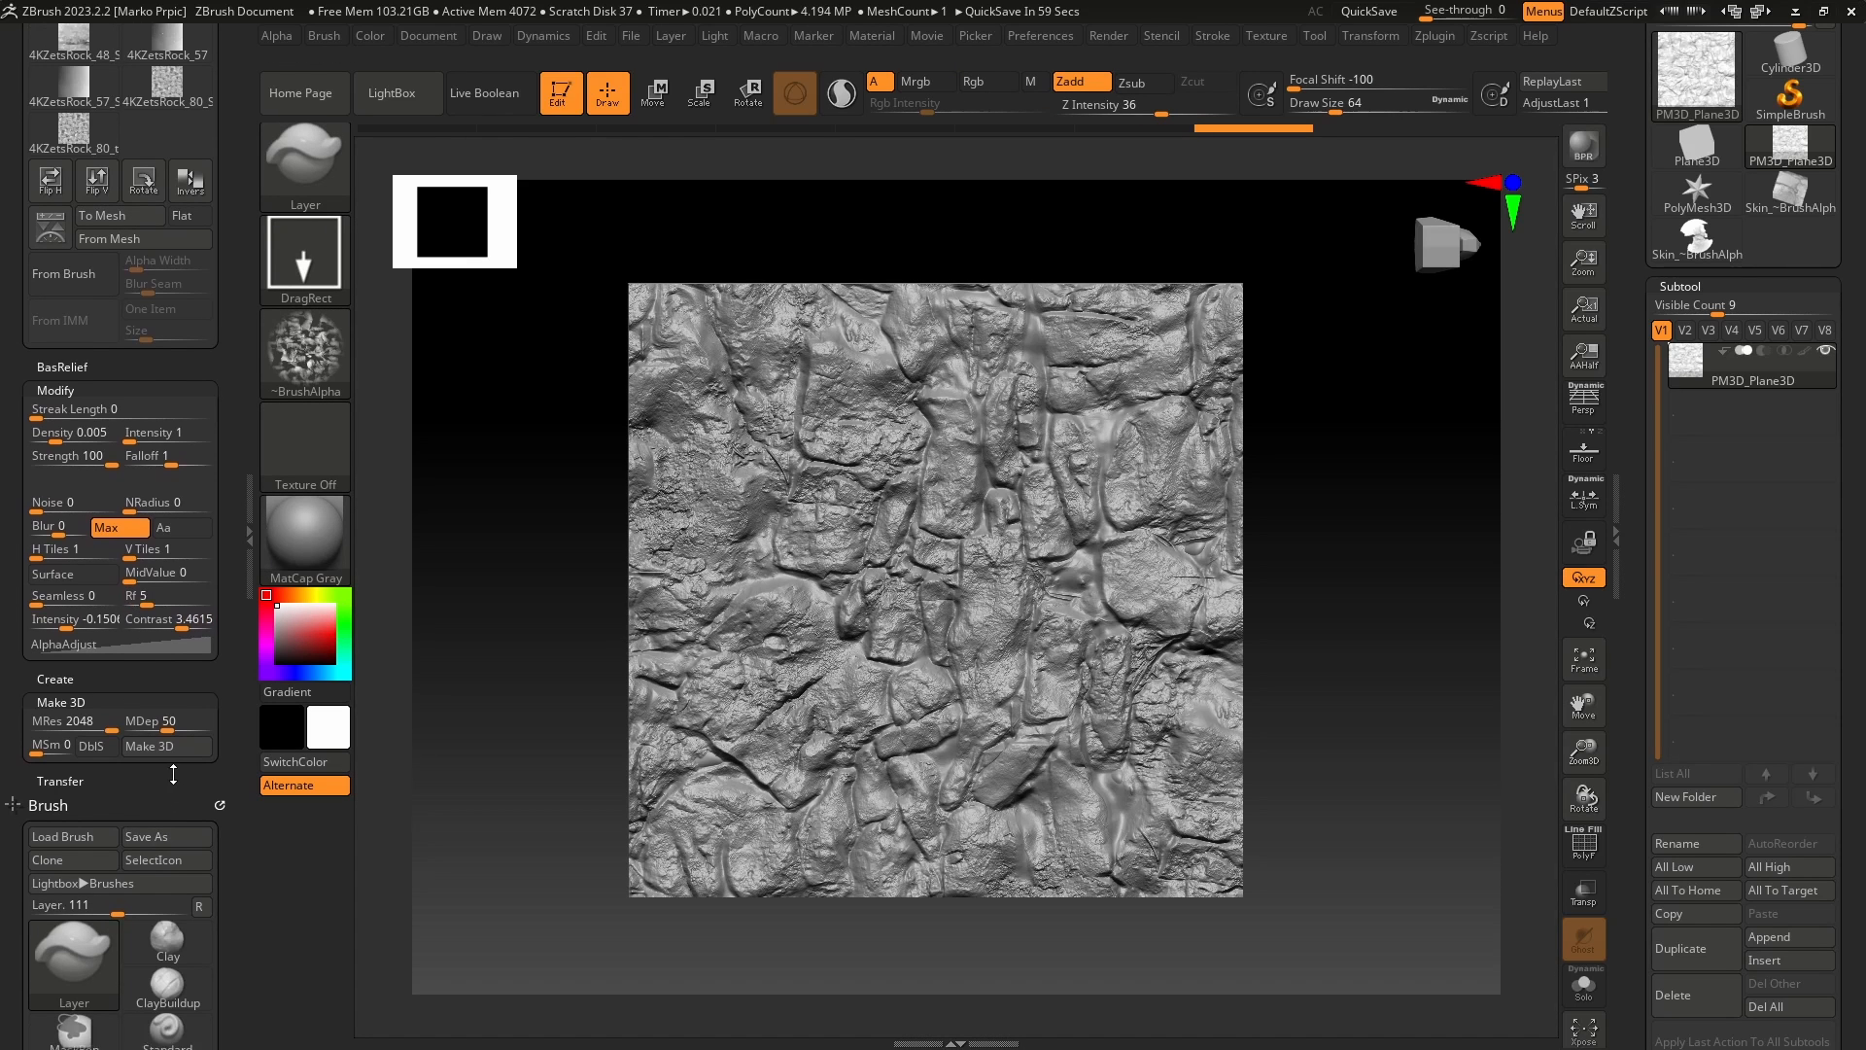
- Convert the modified tiling rock alpha into a 3D mesh with Make 3D and view the resulting disc
drag(173, 774, 173, 763)
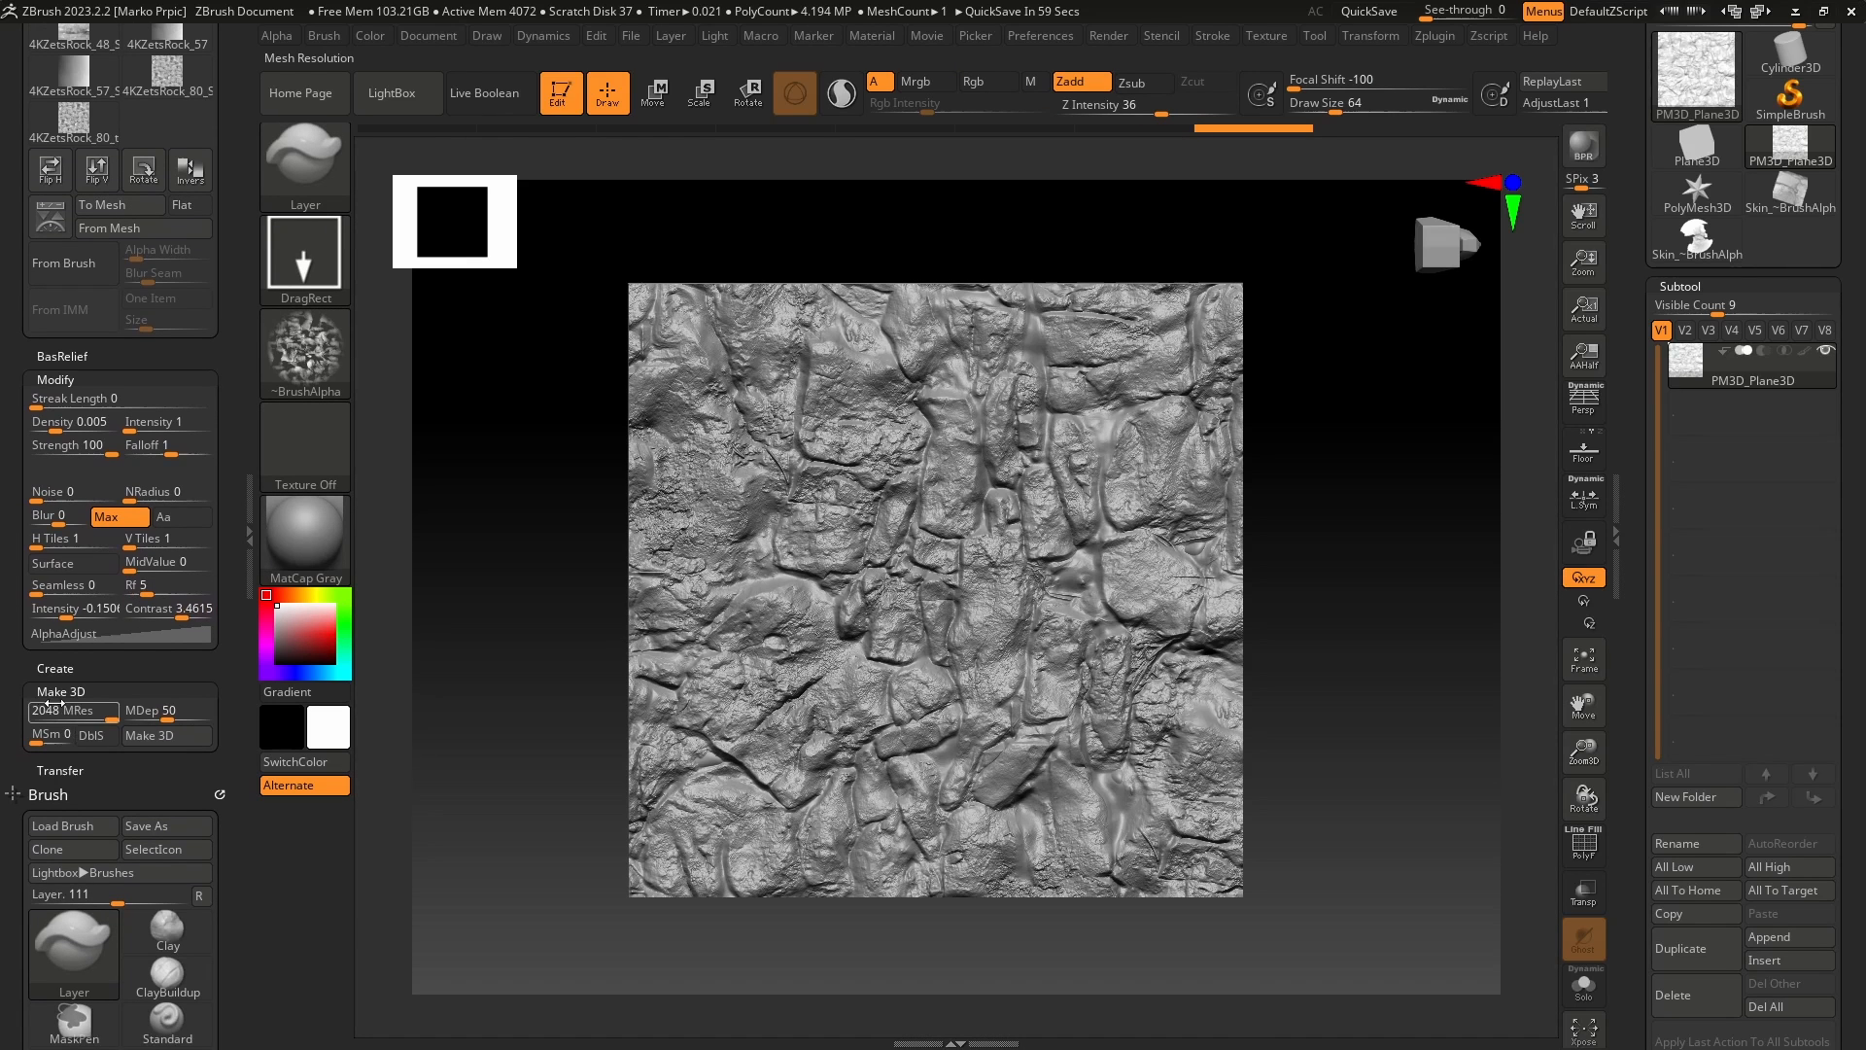
click(154, 735)
drag(1219, 876, 1239, 828)
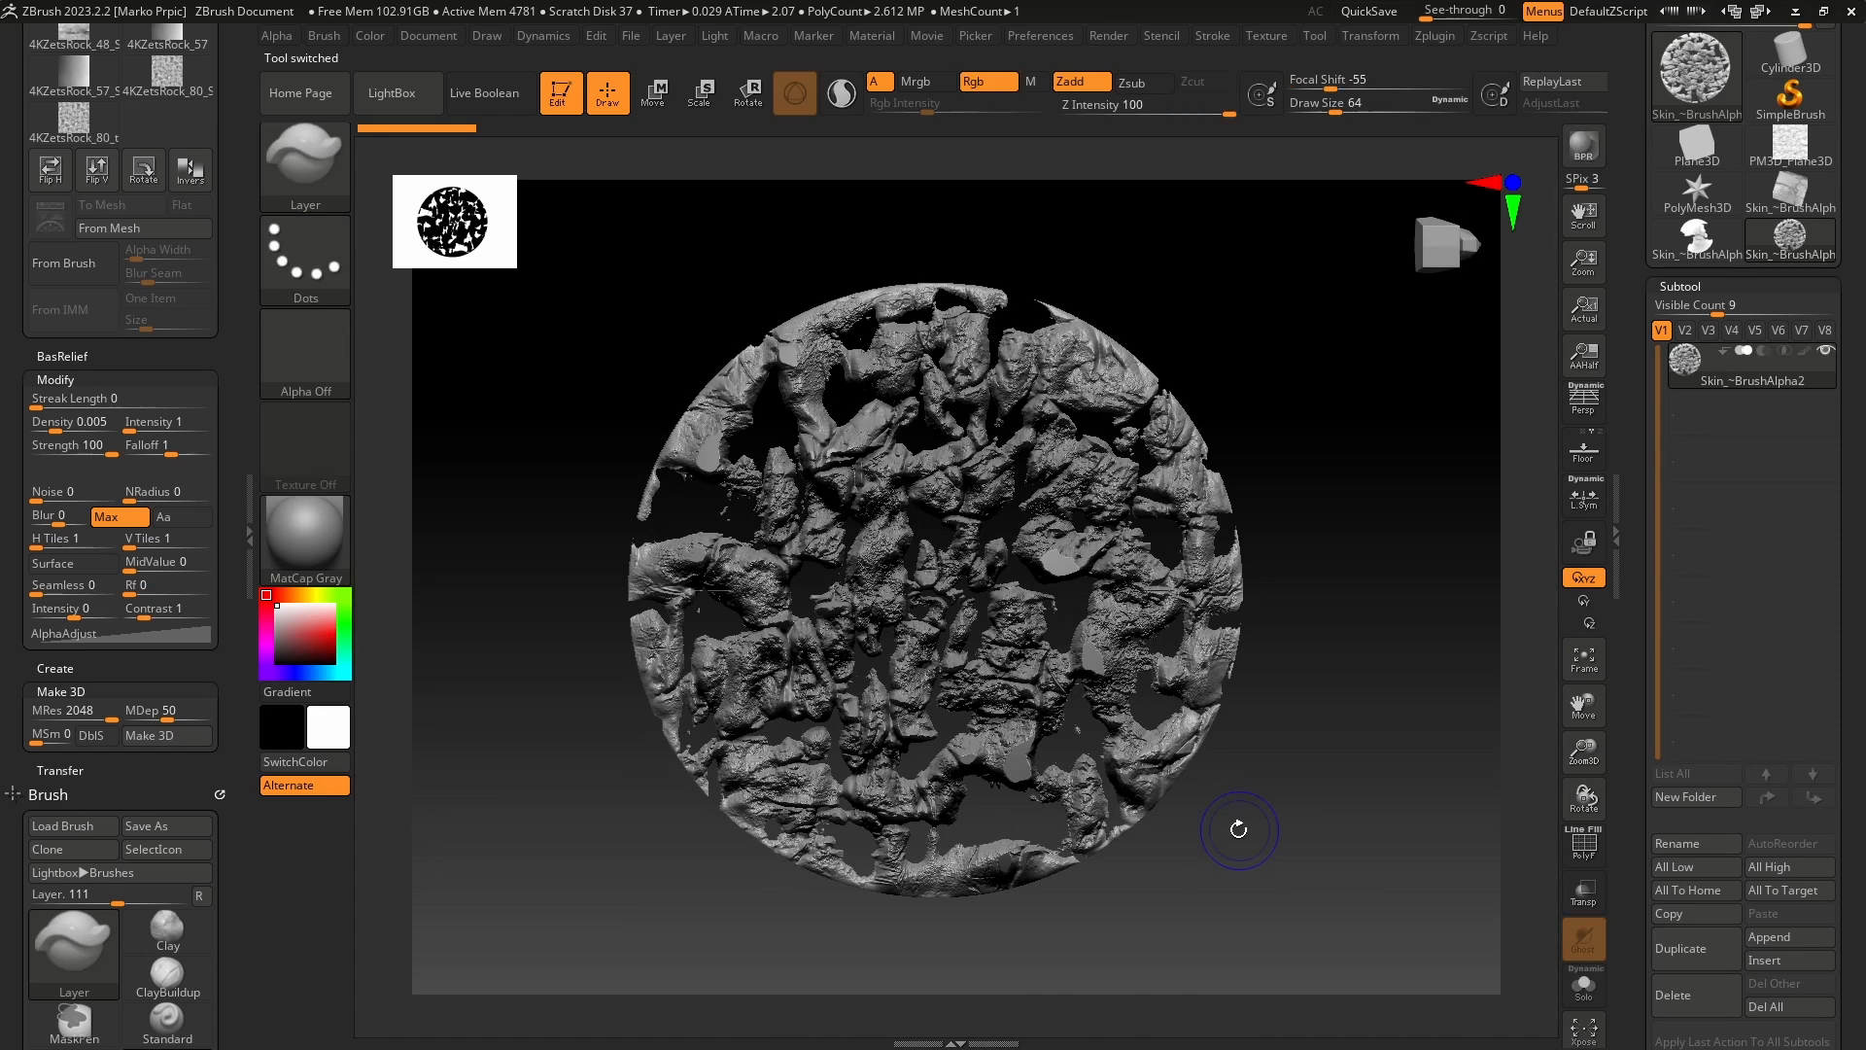
key(ctrl)
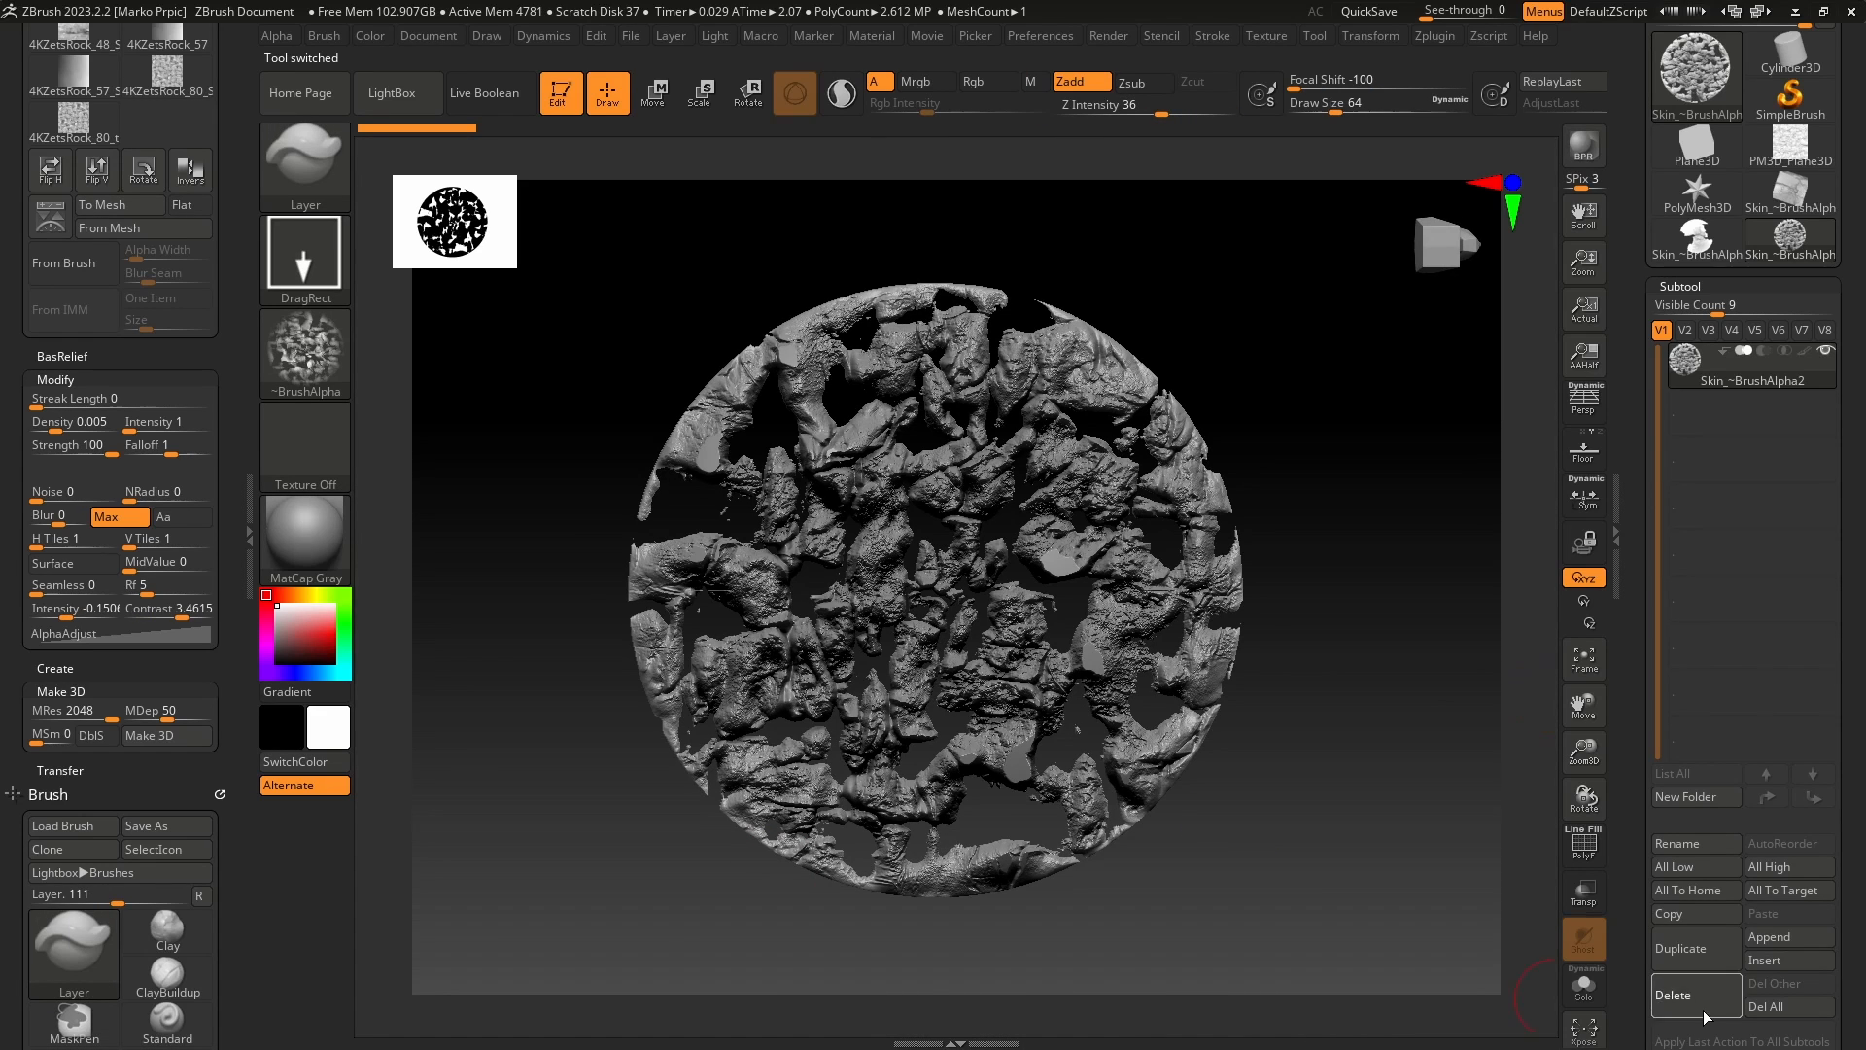
- Delete the rock disc mesh and regenerate it from the alpha with Make 3D at a mesh depth of 20
click(1703, 1014)
click(1518, 1025)
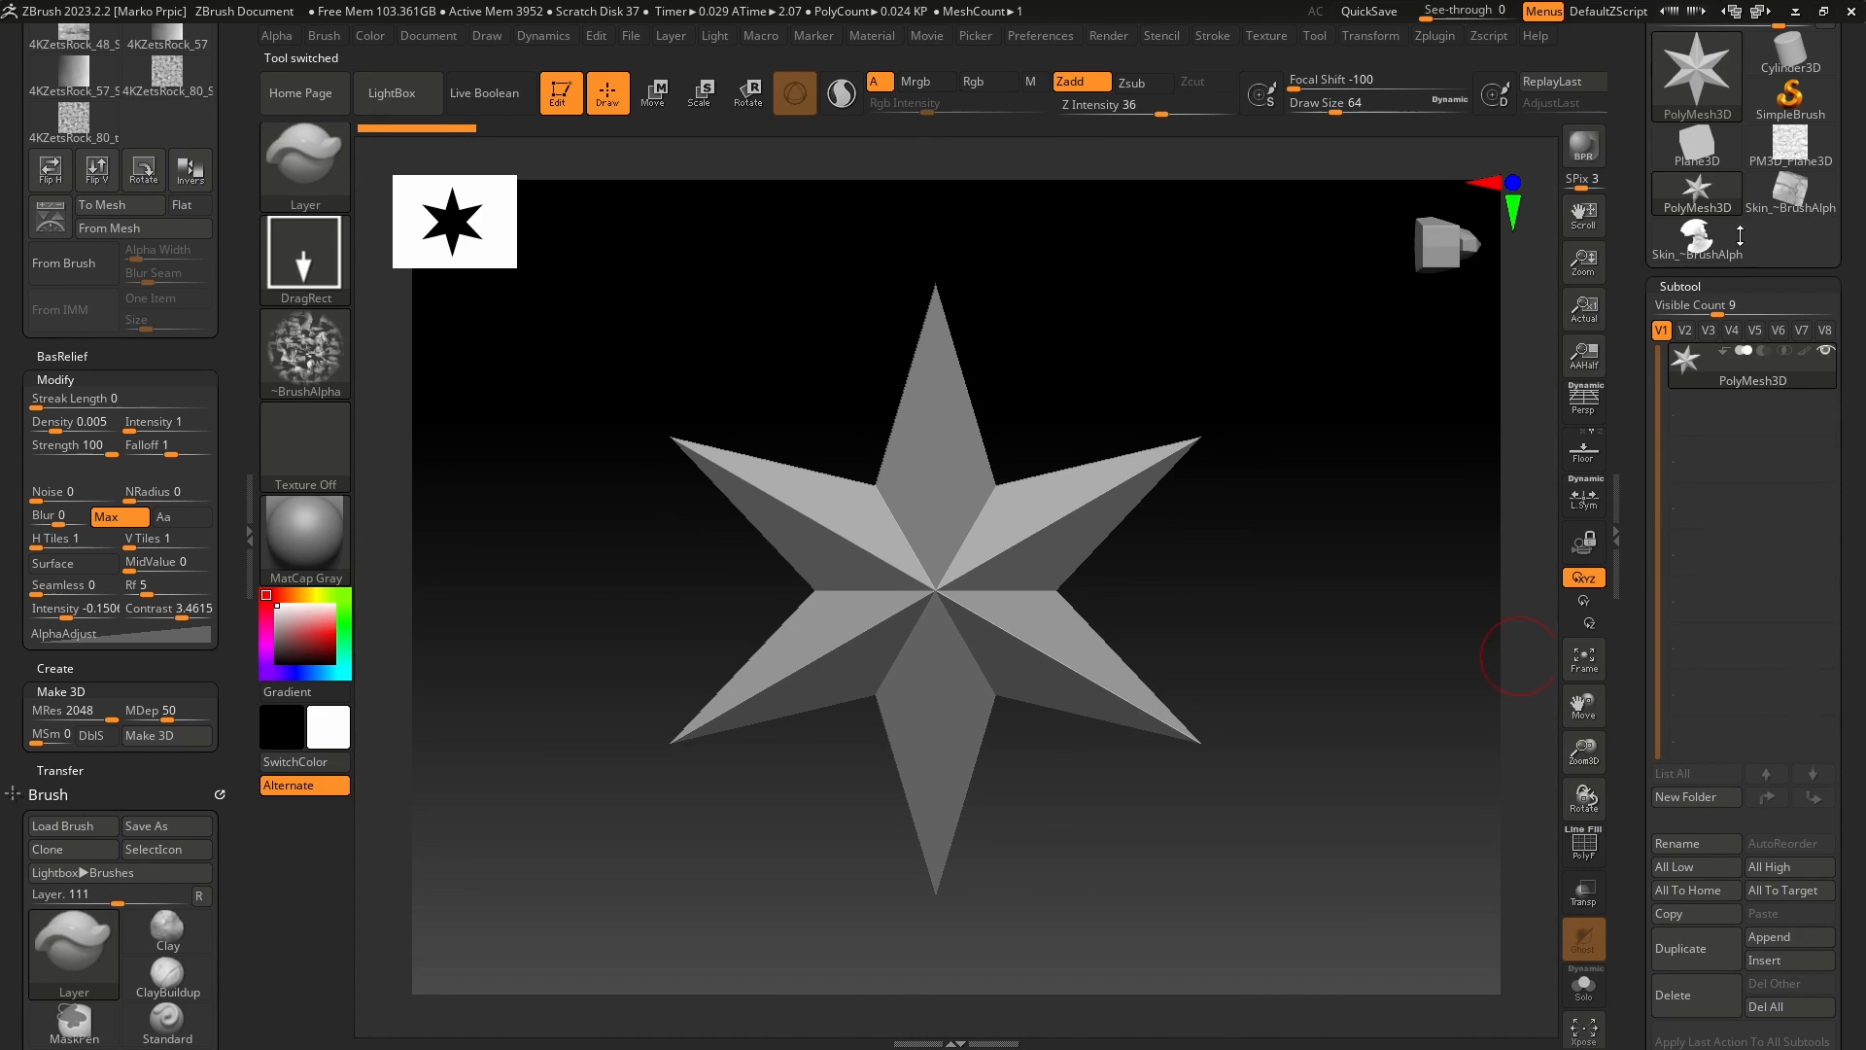
click(149, 712)
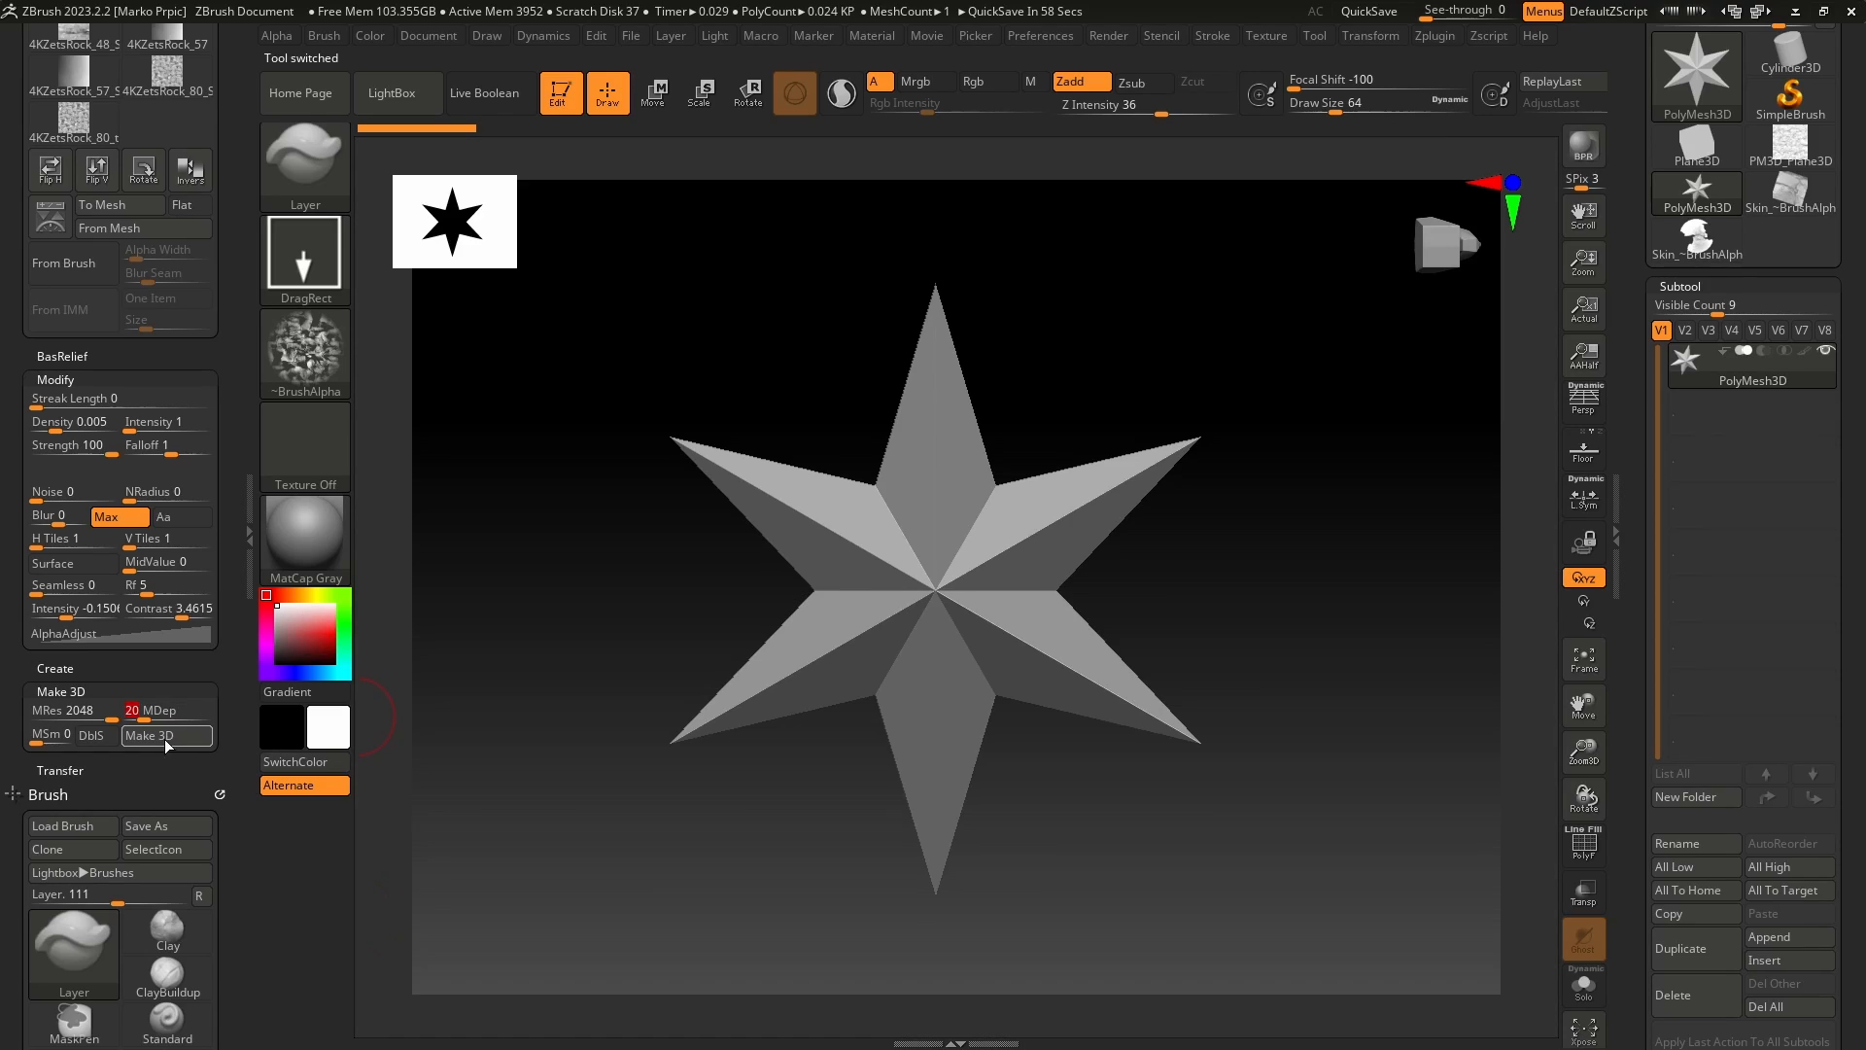
click(166, 739)
mouse_move(1406, 809)
mouse_down()
mouse_move(1403, 696)
mouse_move(1409, 750)
mouse_move(1391, 730)
mouse_move(1410, 801)
mouse_move(1424, 671)
mouse_move(1313, 655)
mouse_up()
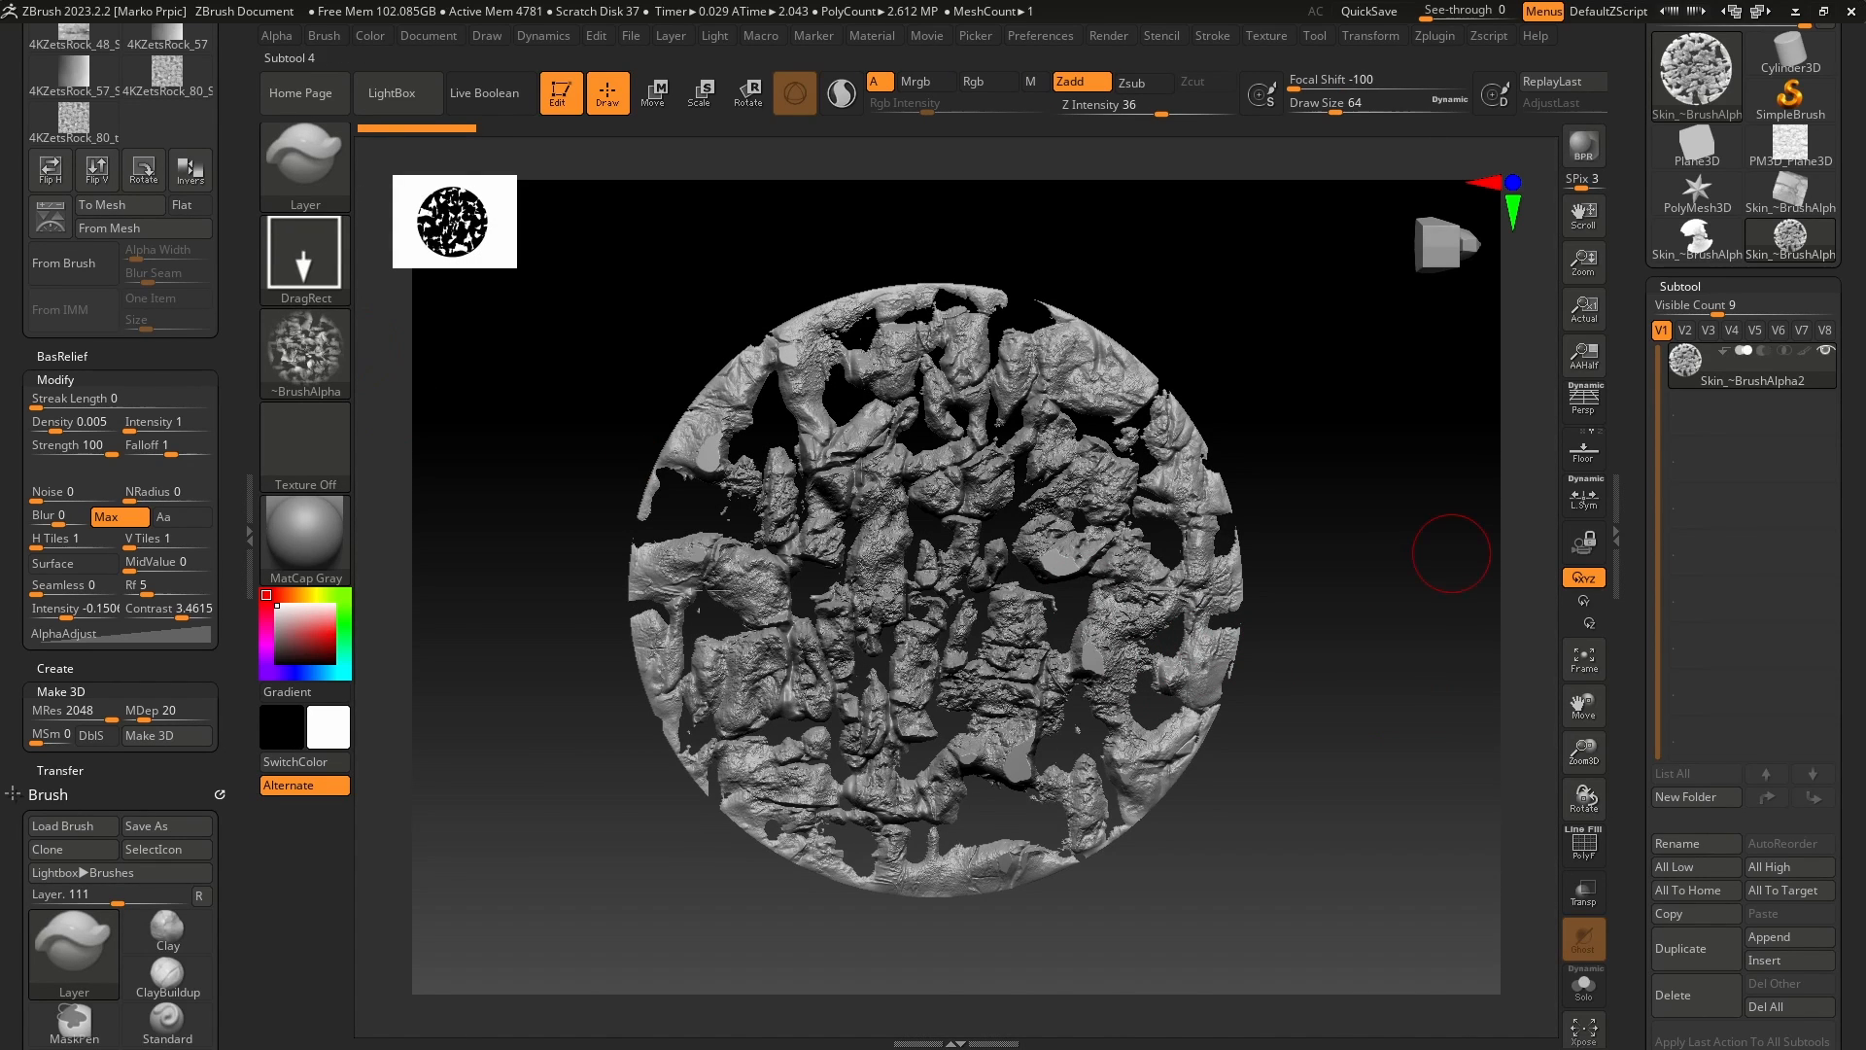
- Switch back to the PM3D_Plane3D tool, frame the plane and choose the 4KZetsRock_36_S alpha for the Layer brush
click(1792, 152)
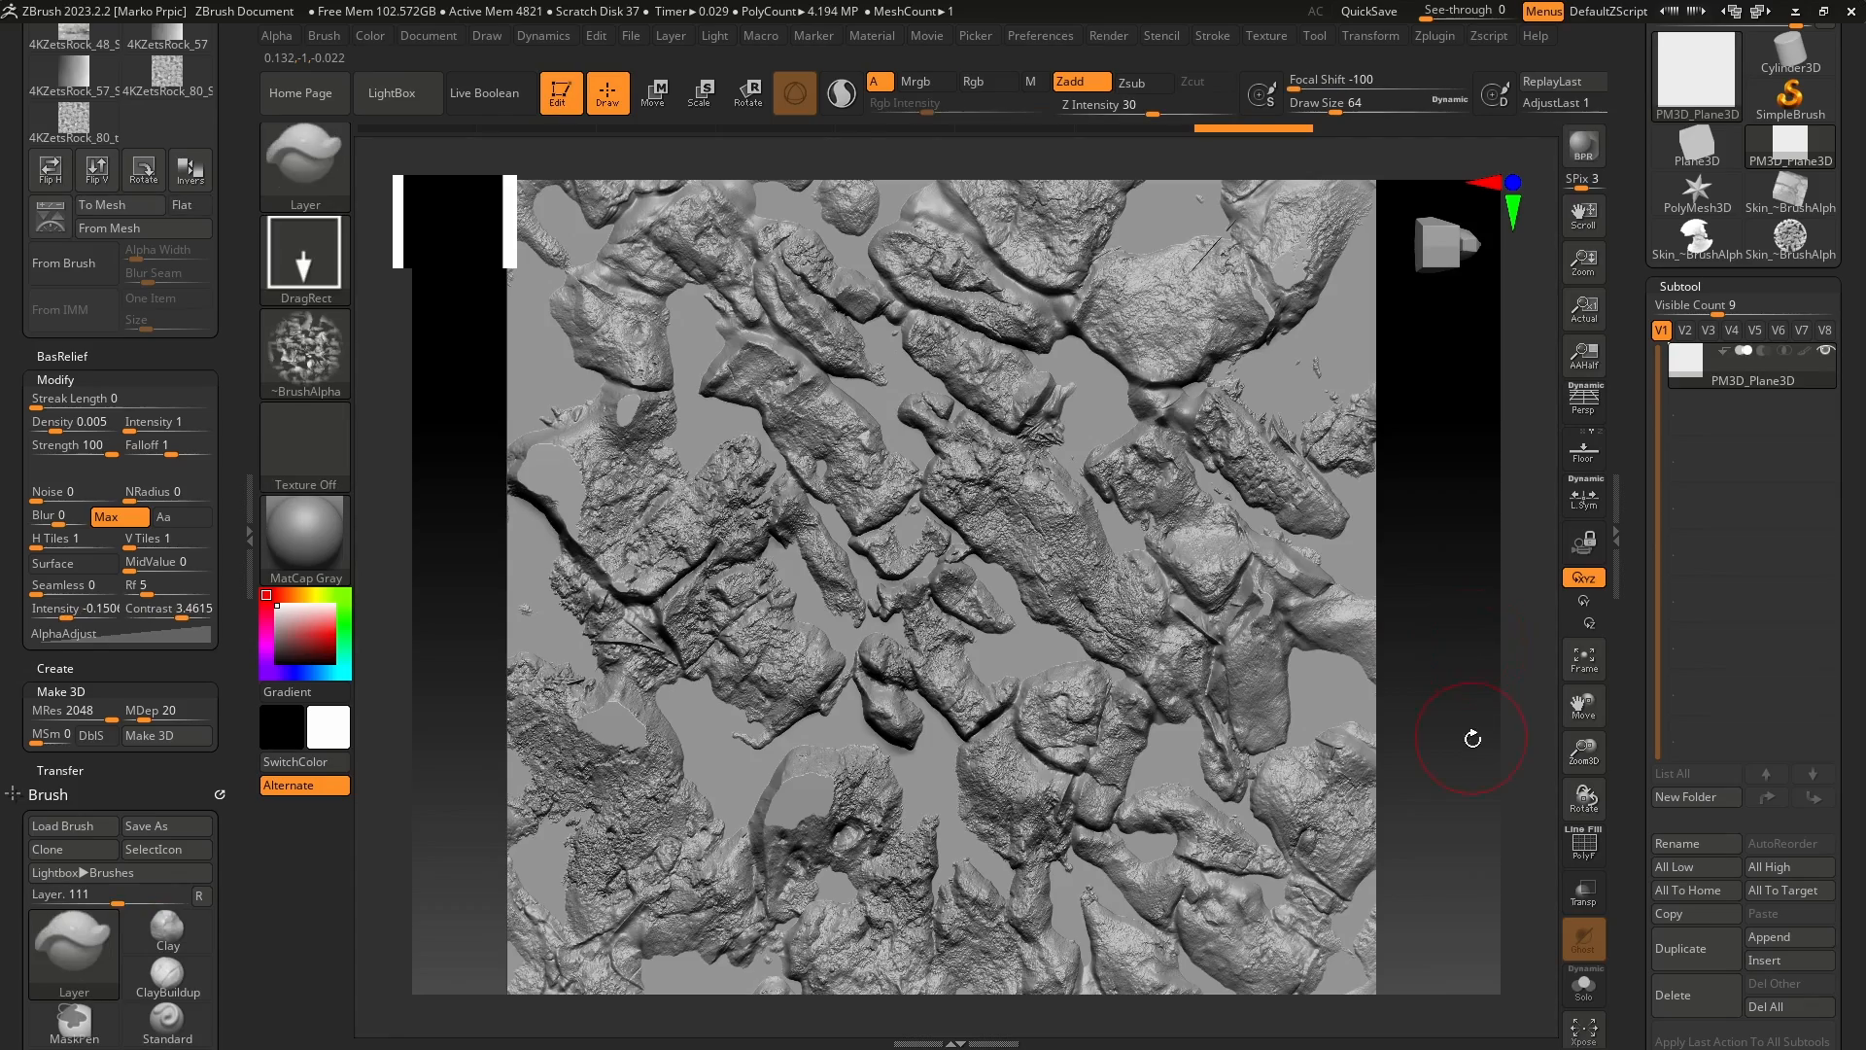
drag(1484, 754, 1529, 749)
key(f)
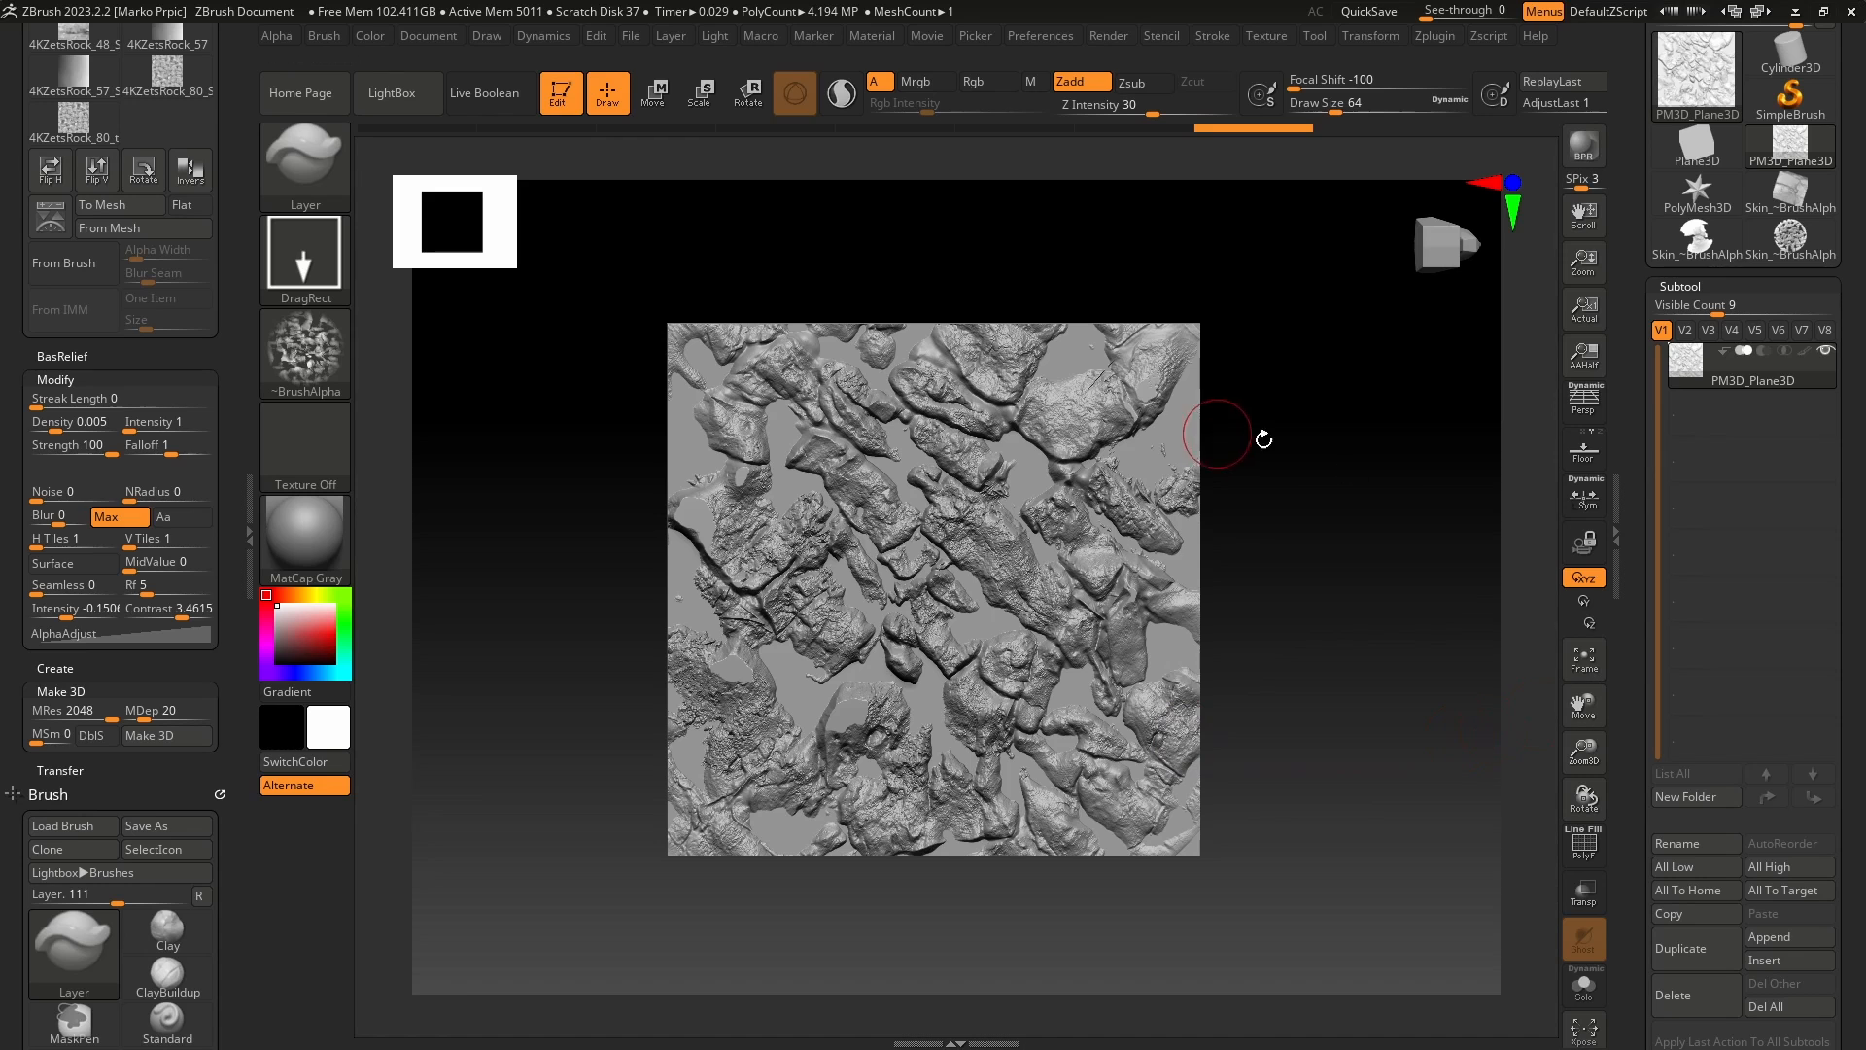
click(306, 350)
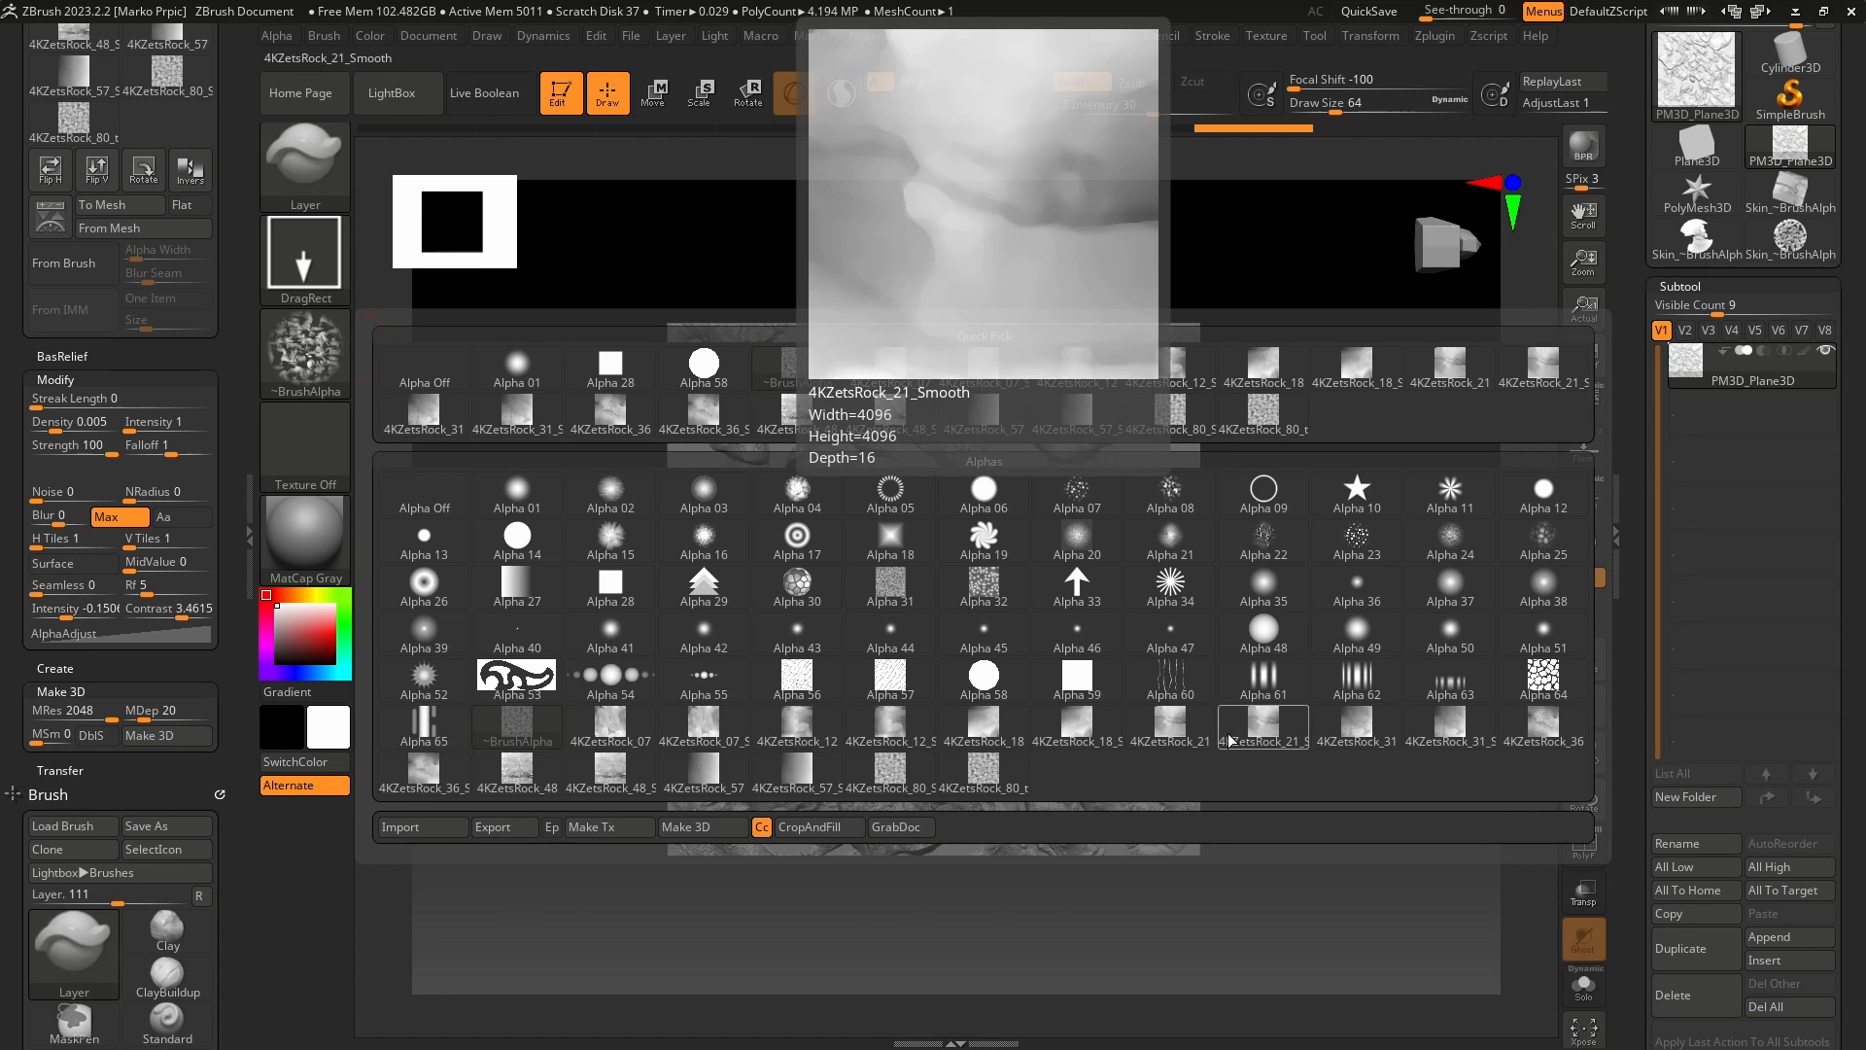
click(424, 773)
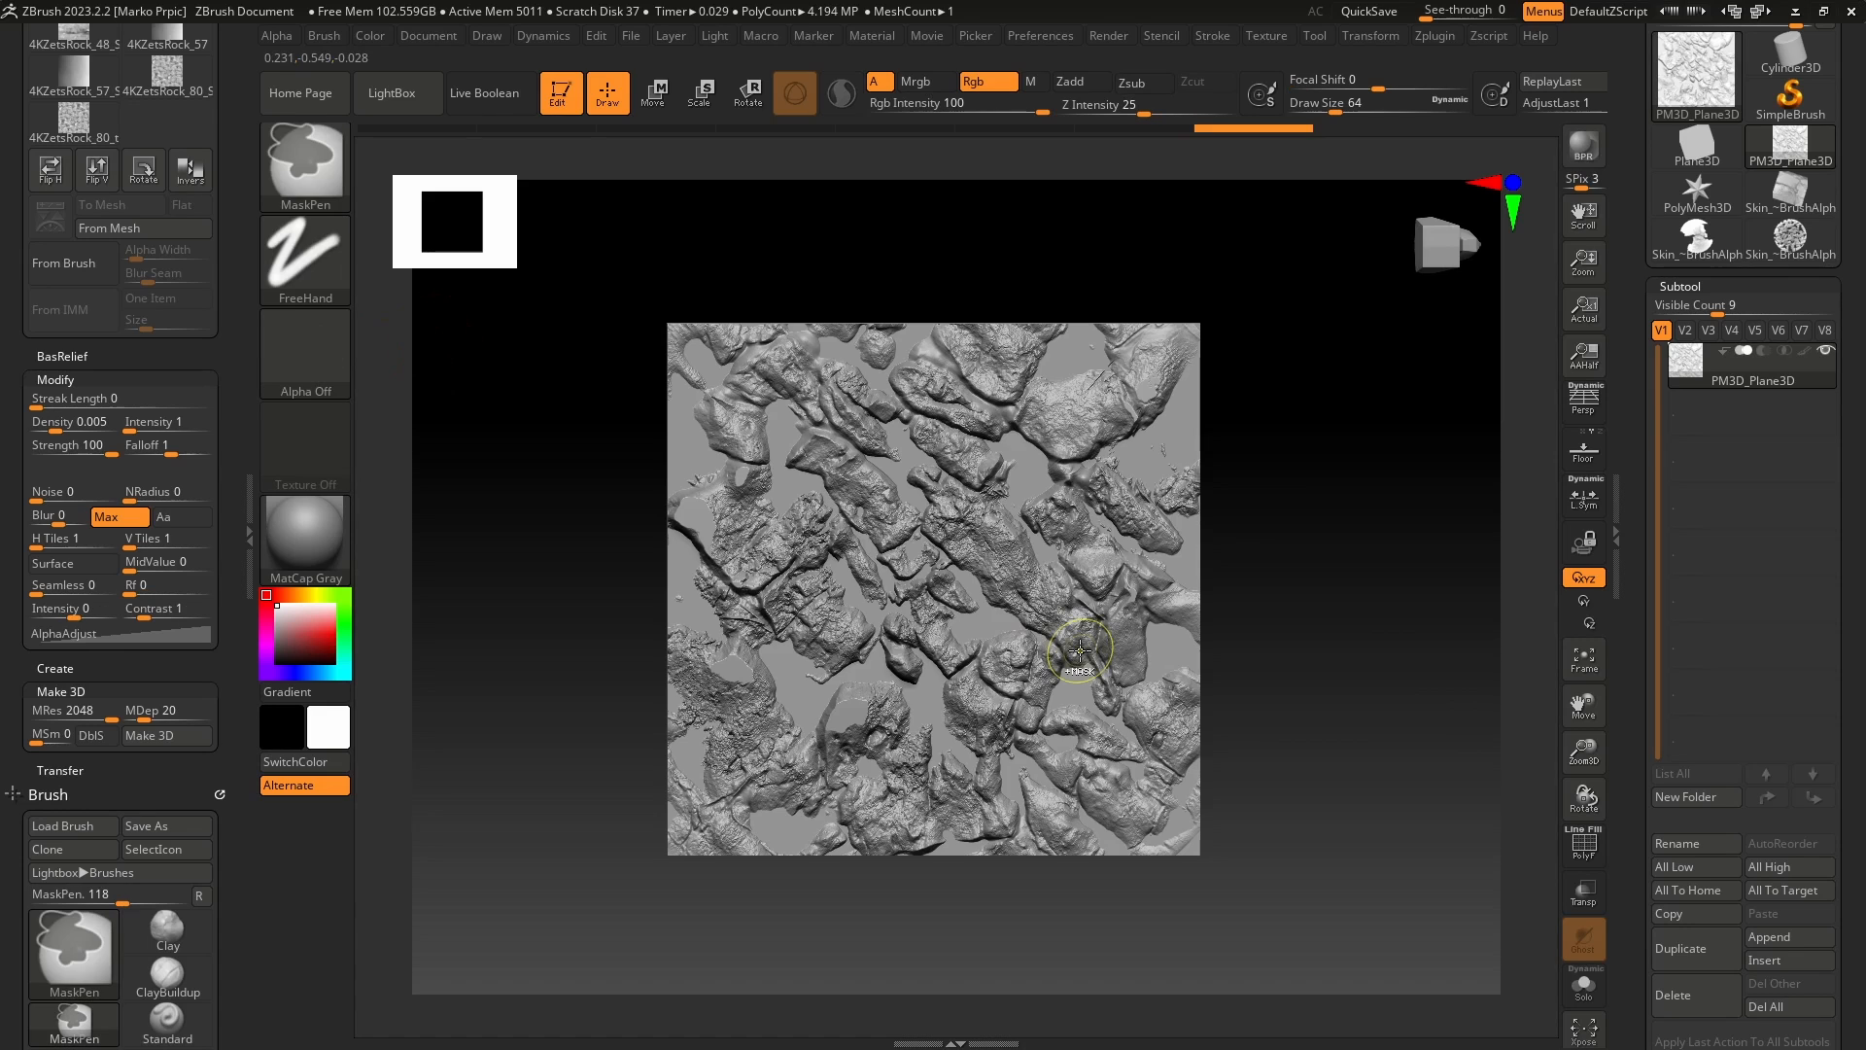
- Undo the plane's tiling rock stamp, stamp the smooth rock alpha outward from its center, and undo that stamp
key(ctrl+z)
drag(926, 592, 1087, 1021)
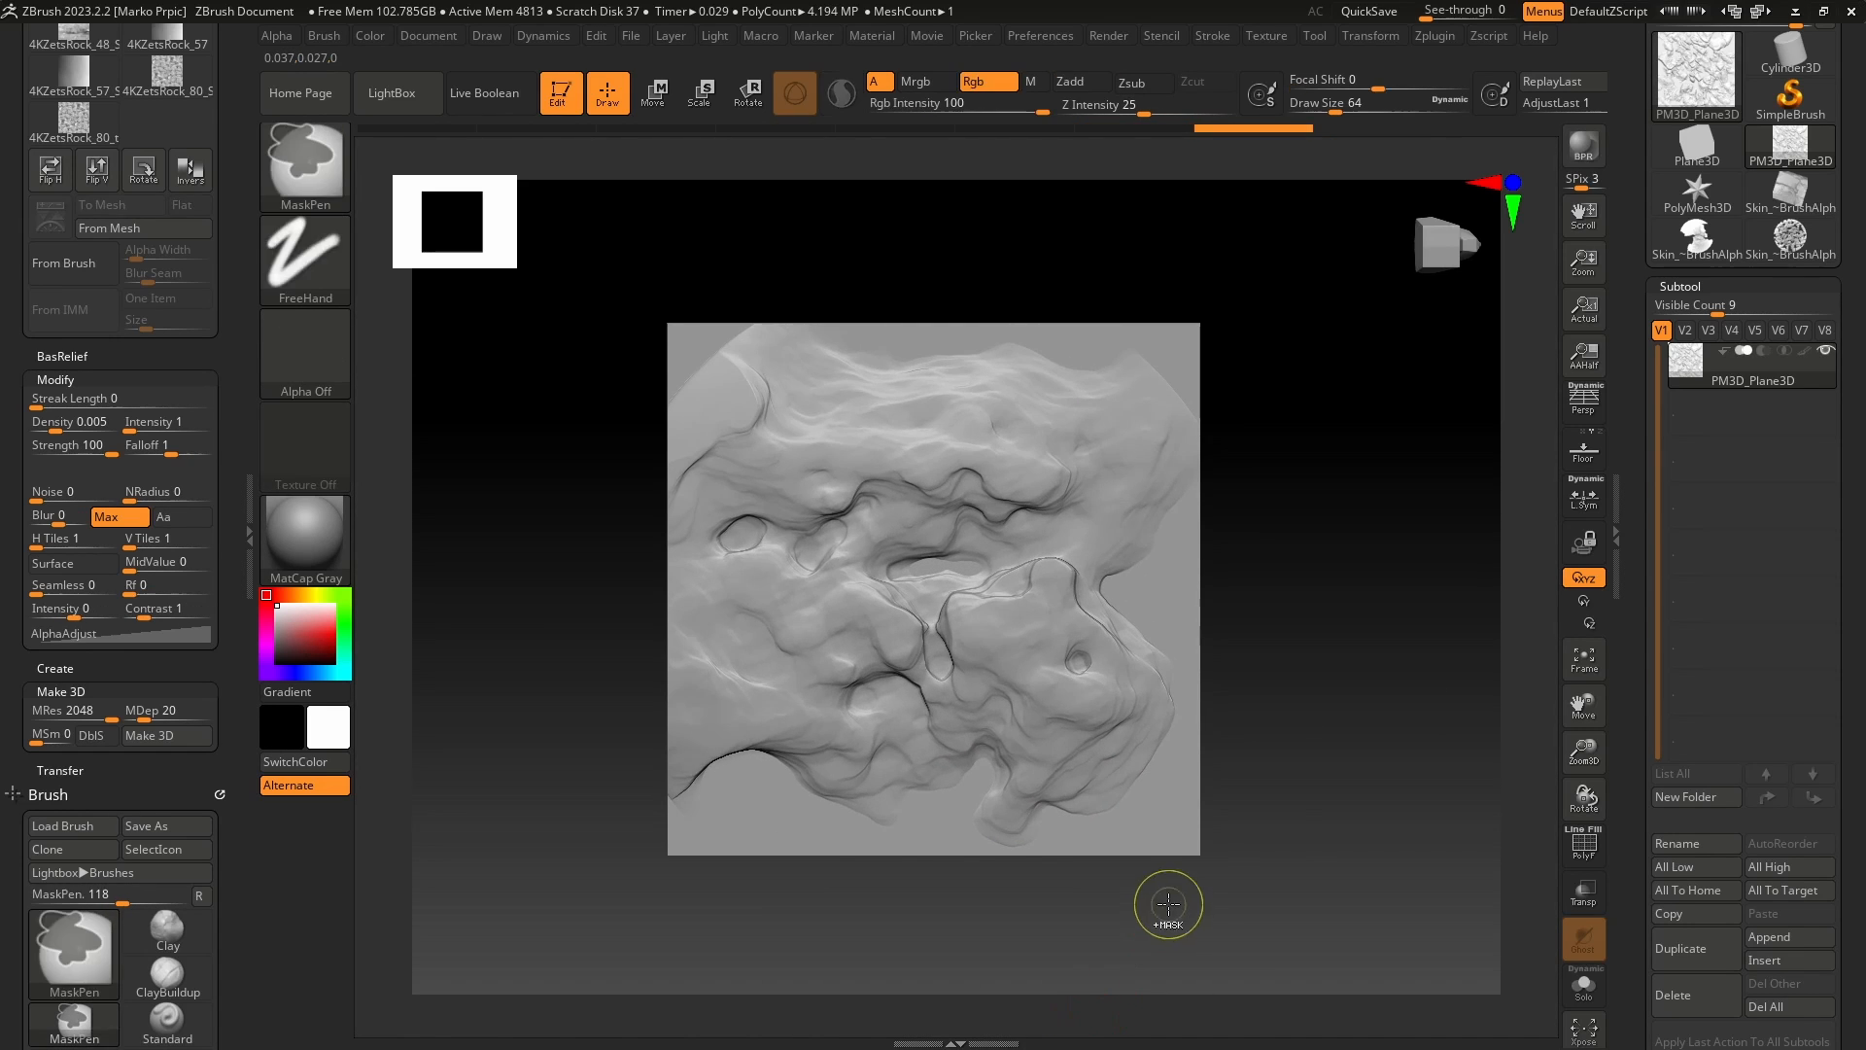
key(ctrl+z)
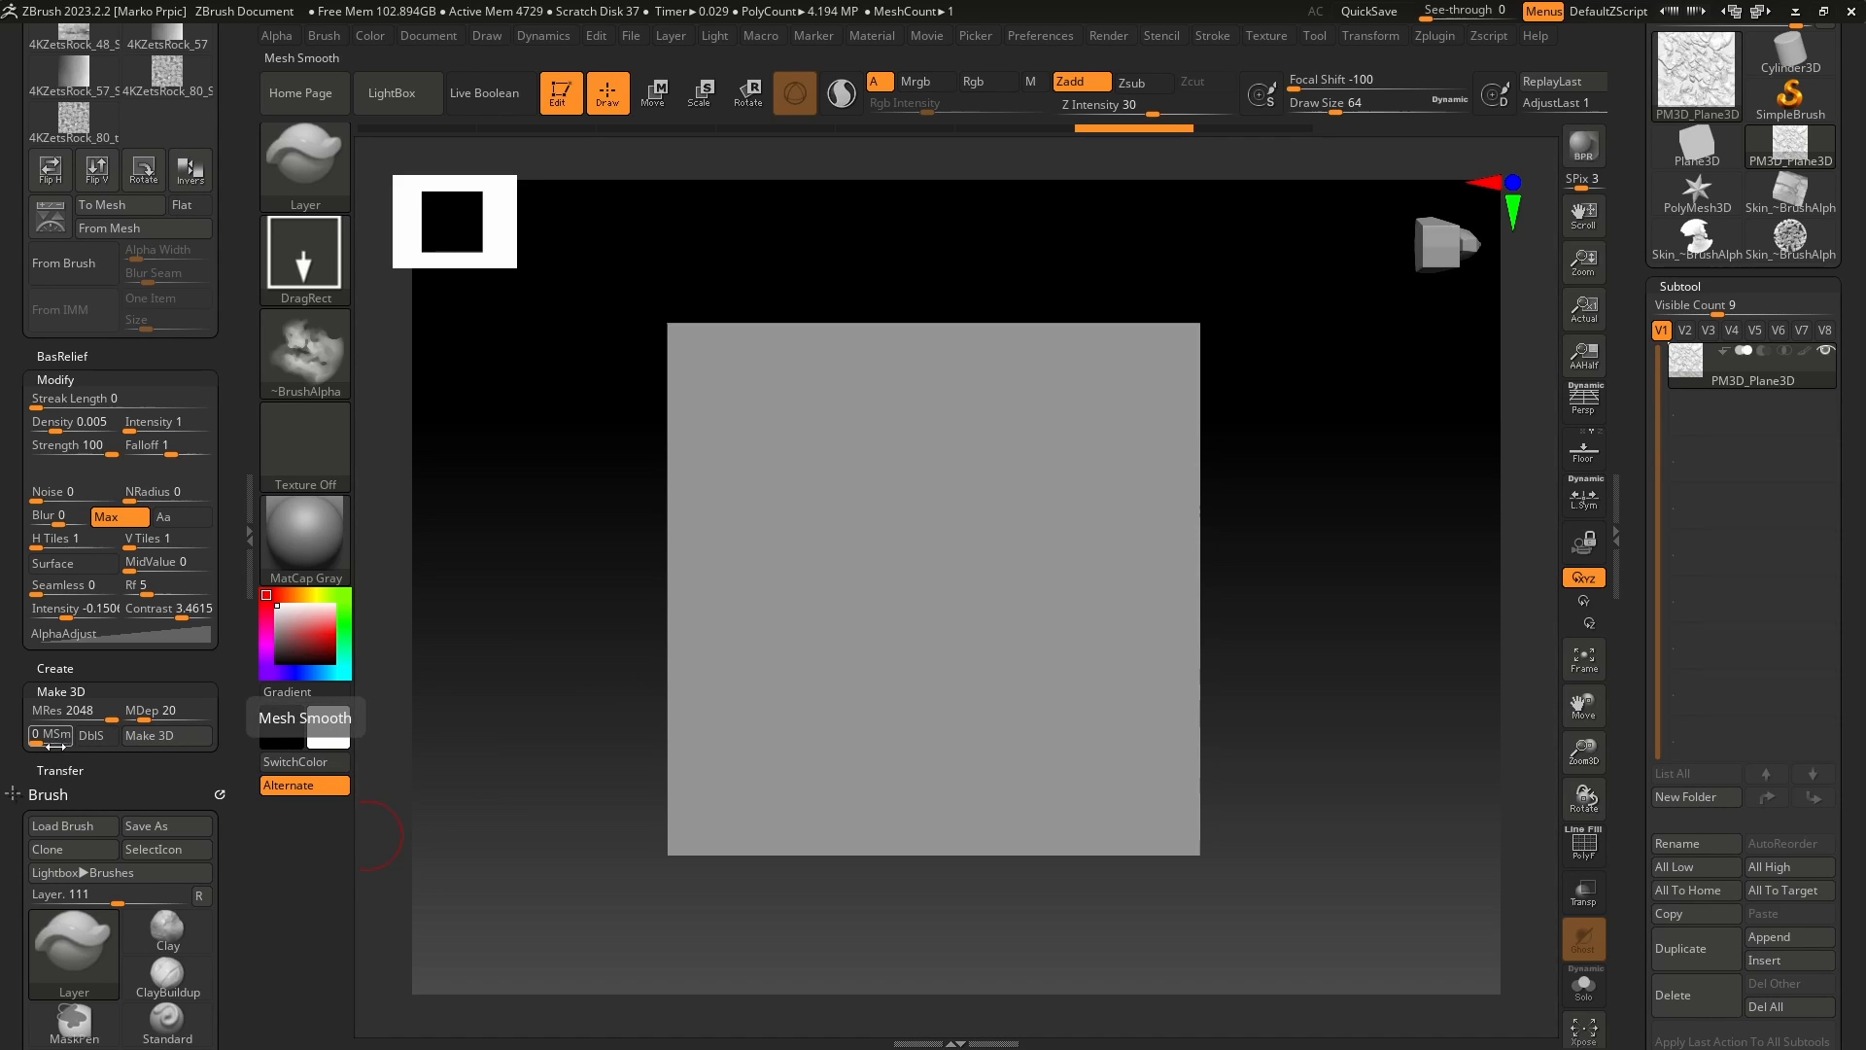
- Convert the smooth rock alpha into a 3D mountain mesh with Make 3D at a mesh depth of 75
click(155, 737)
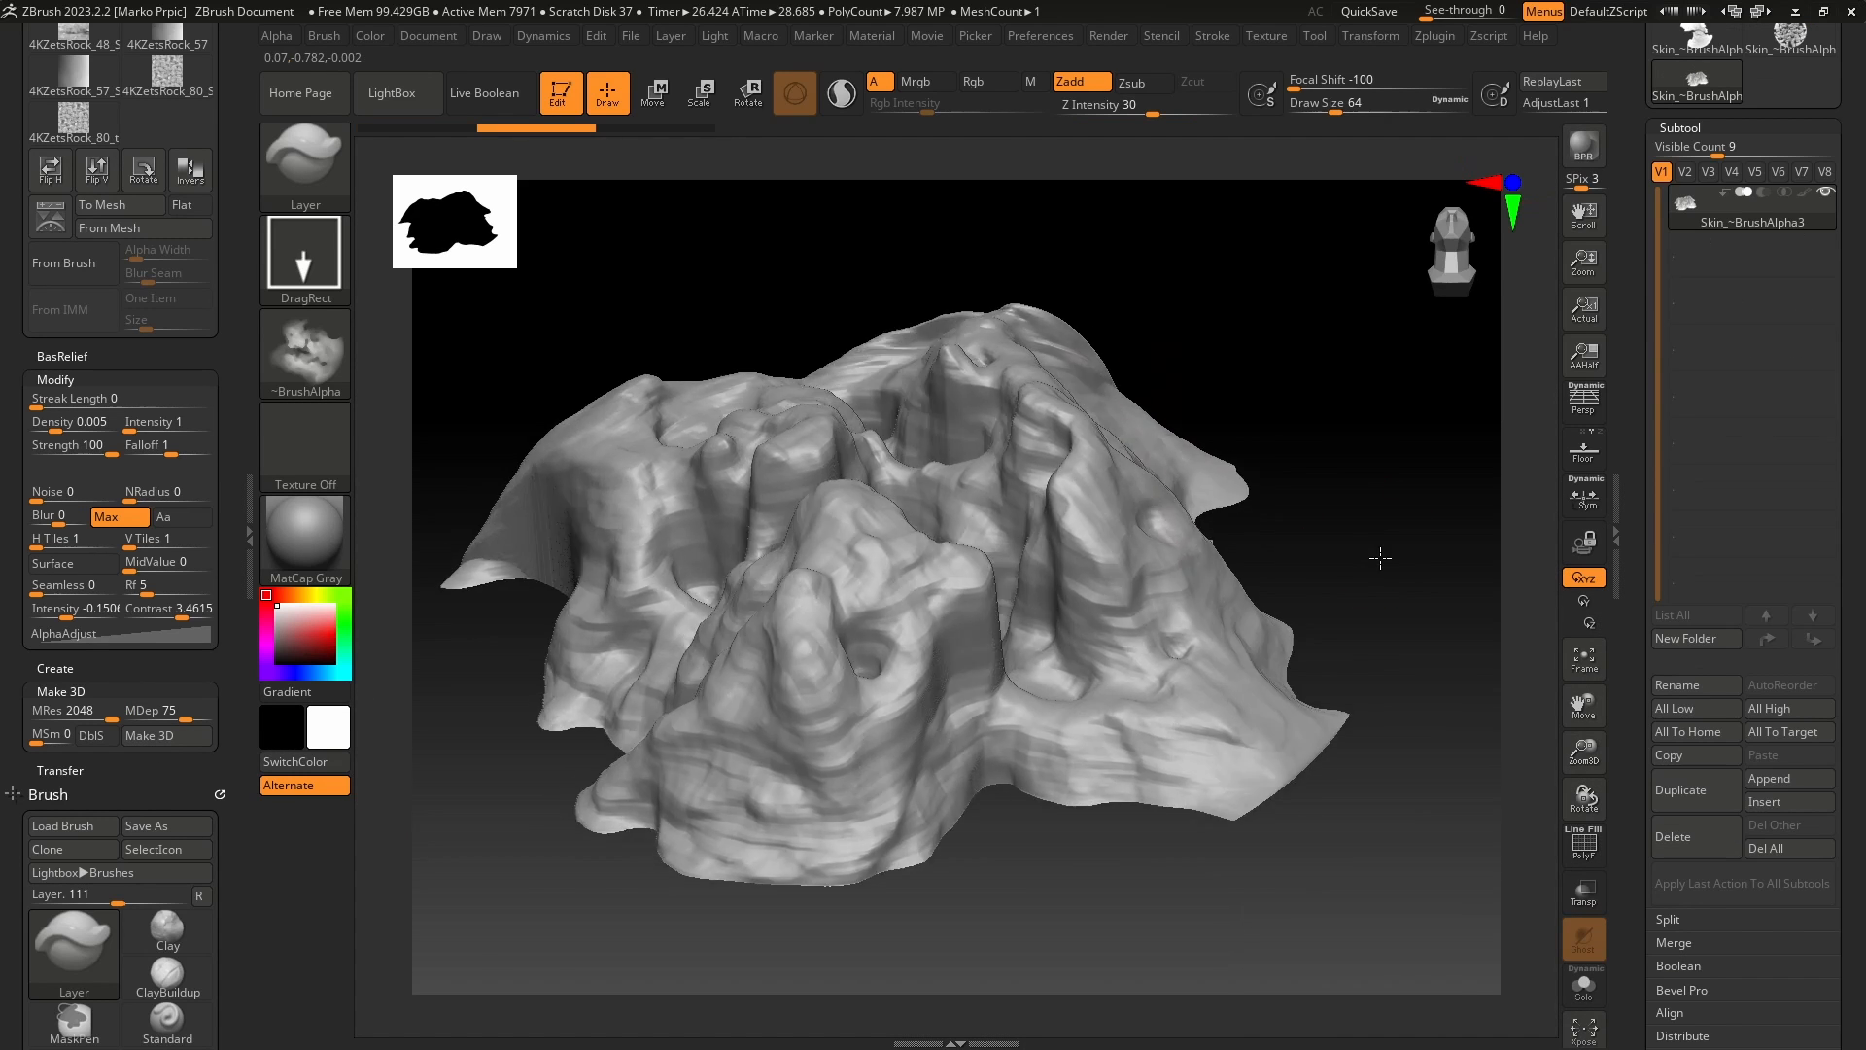
drag(1383, 558, 1371, 558)
- Choose the Standard brush and assign the 4KZetsRock_21 alpha to it
click(307, 167)
click(924, 194)
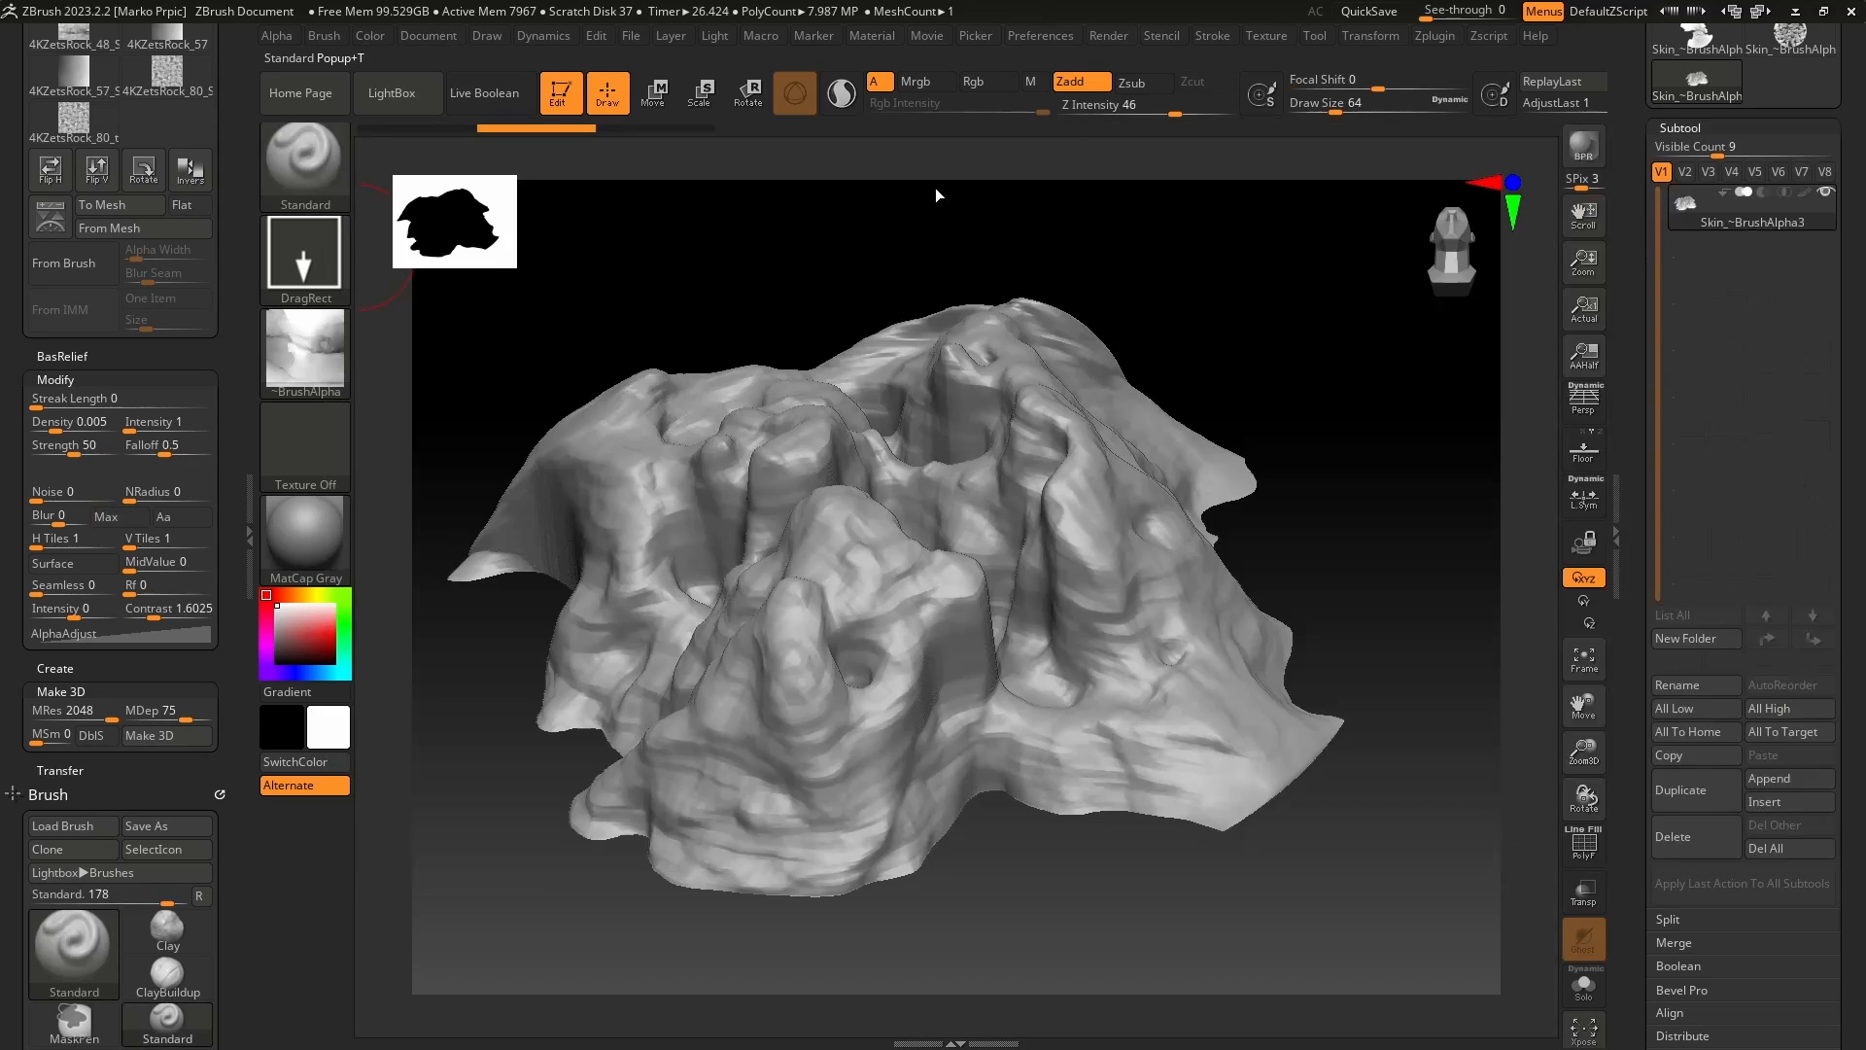
click(301, 348)
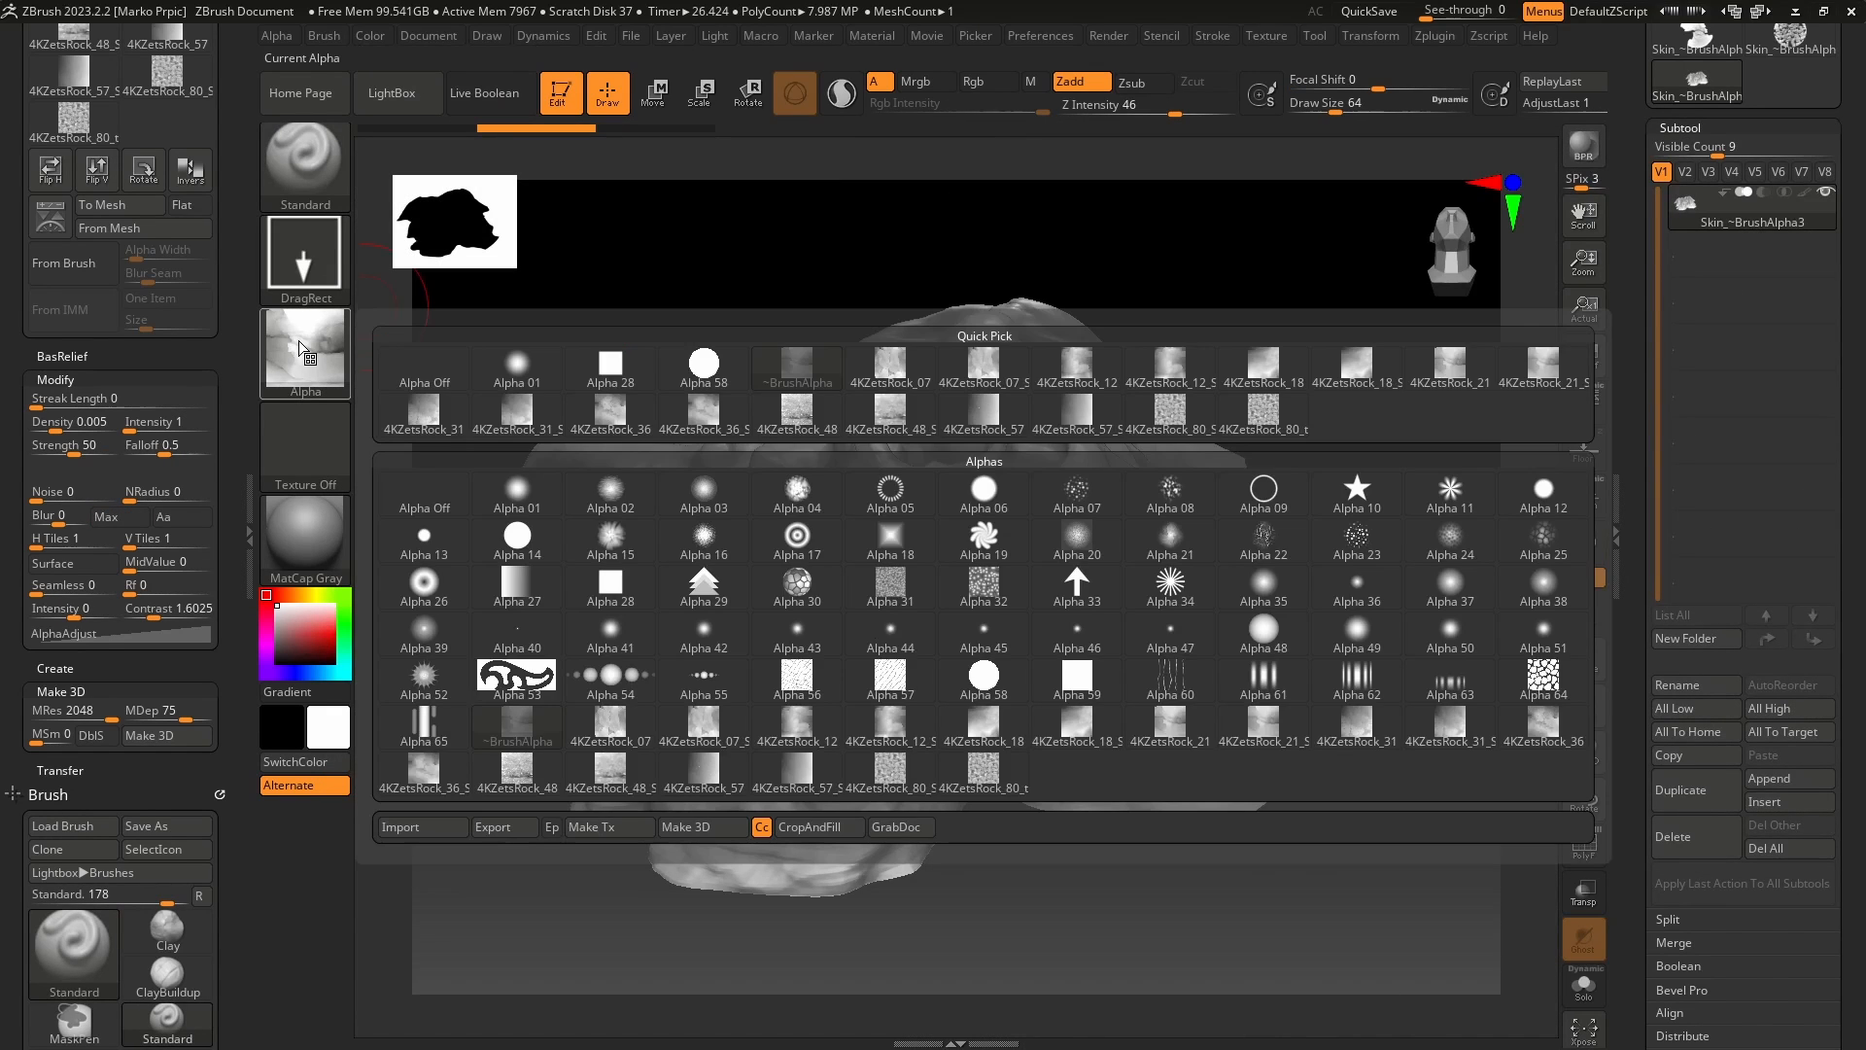
click(330, 380)
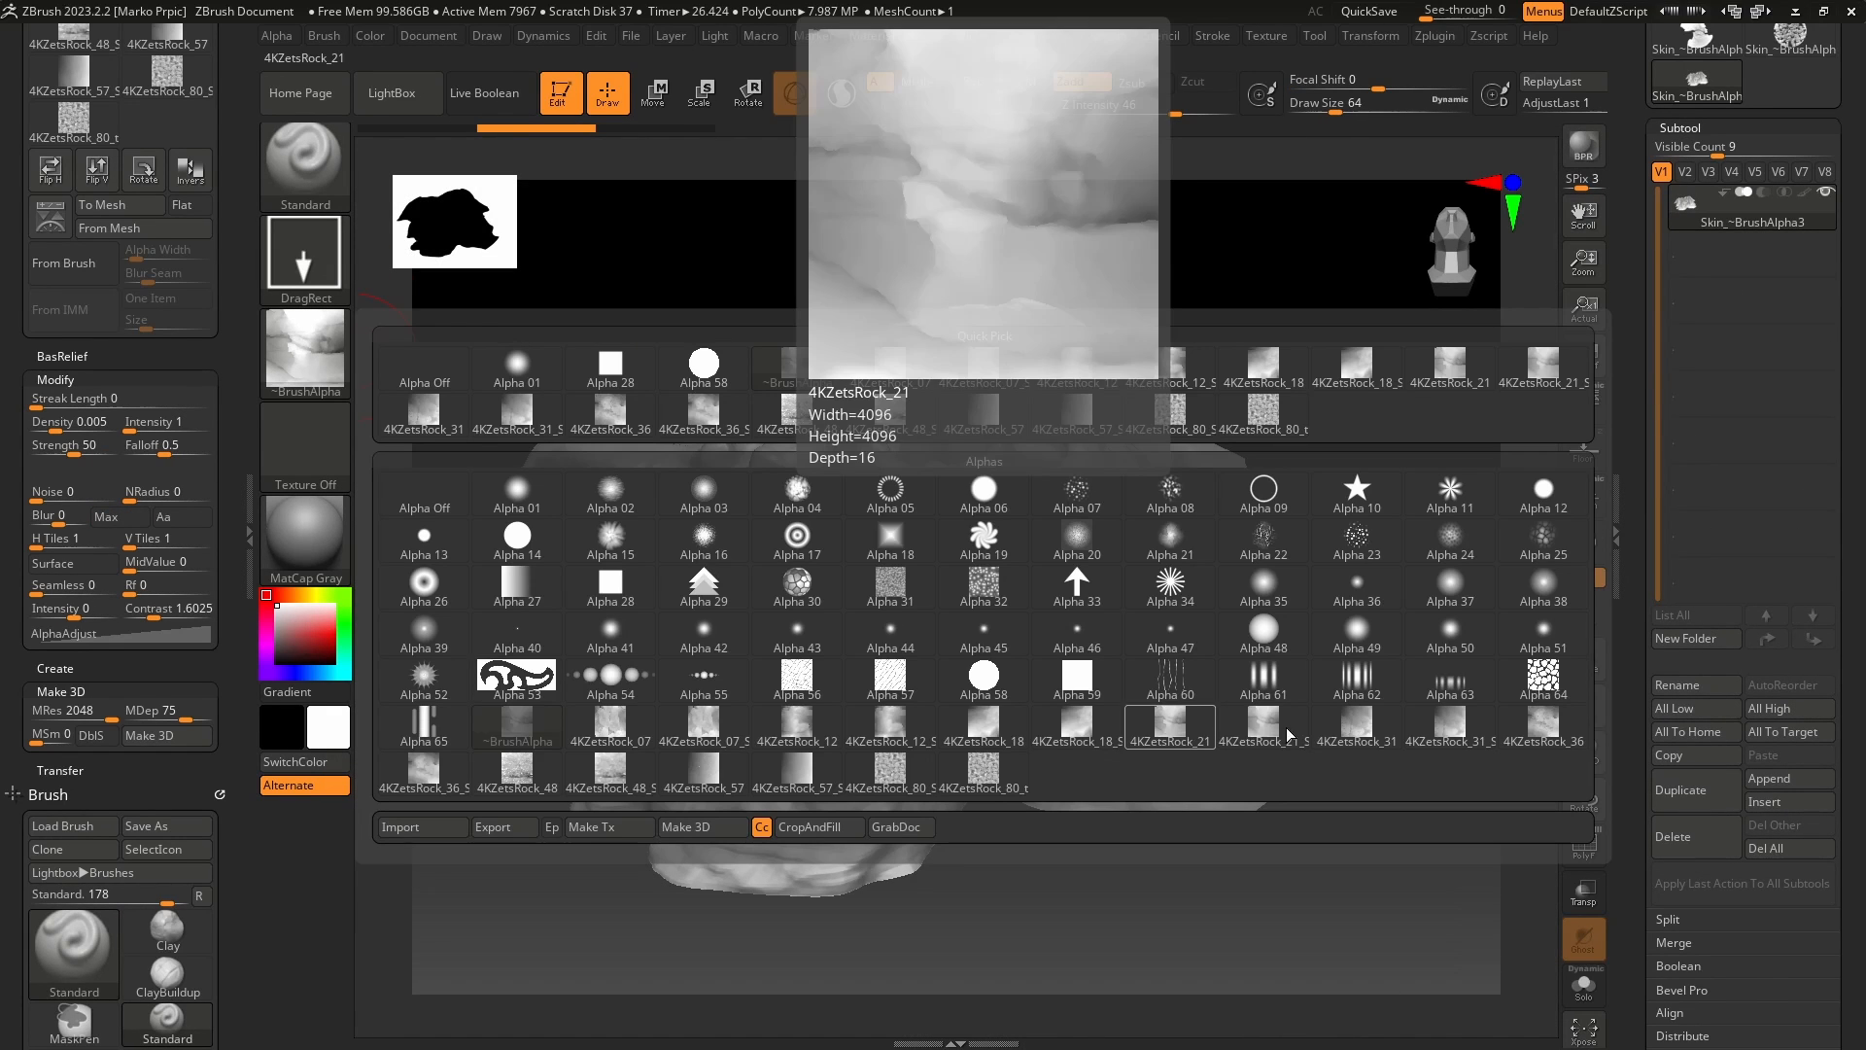
mouse_move(714, 739)
mouse_move(519, 743)
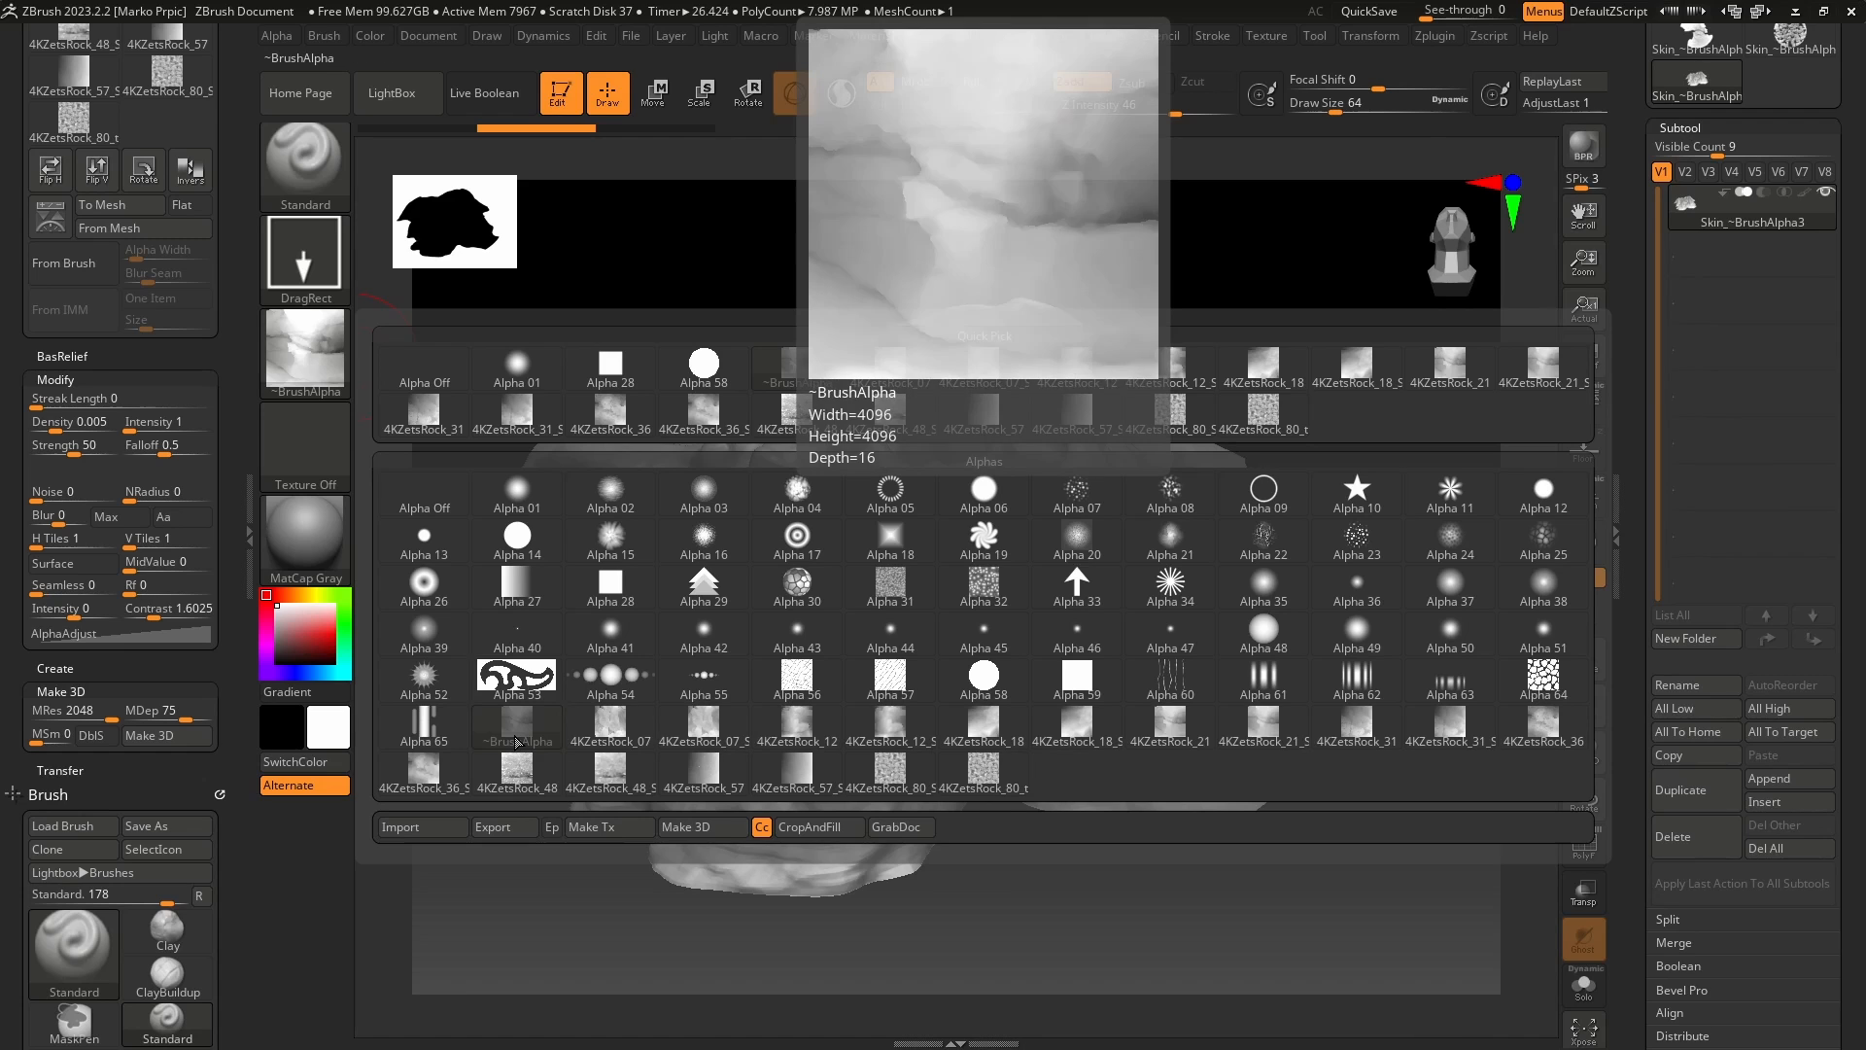
mouse_move(933, 770)
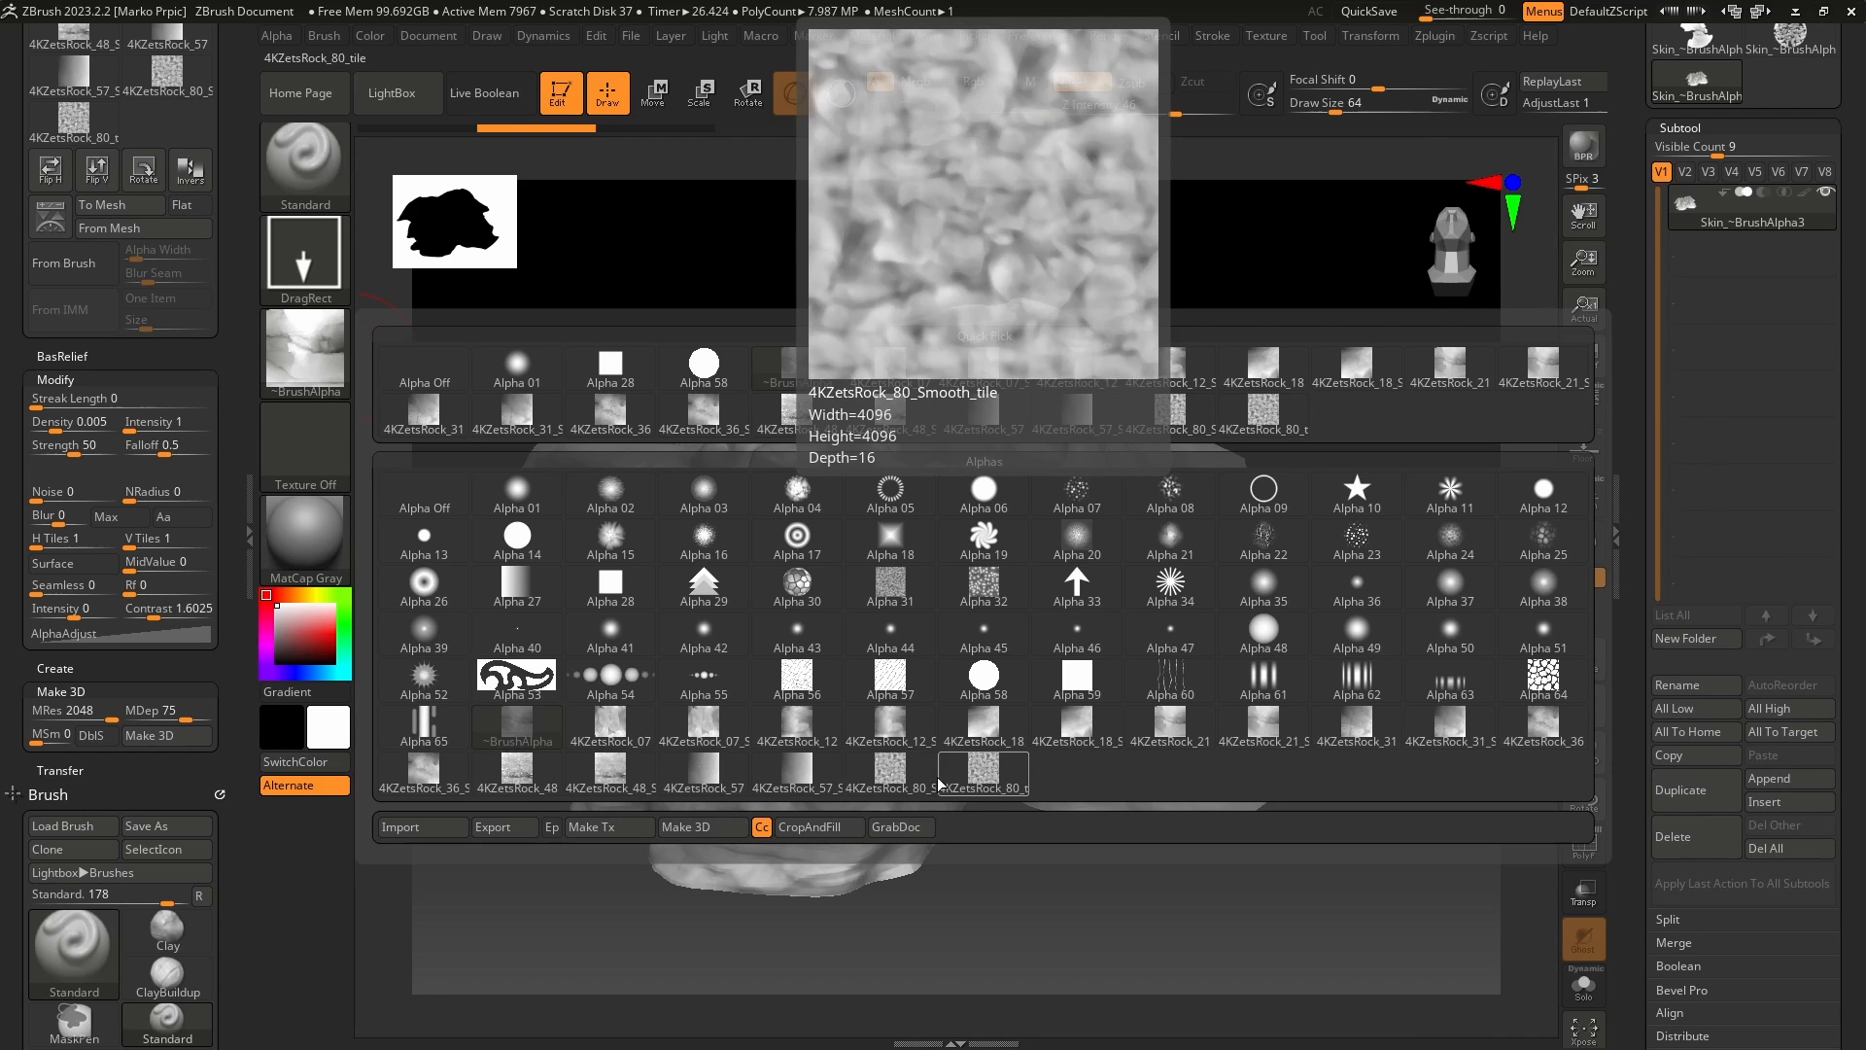
click(963, 769)
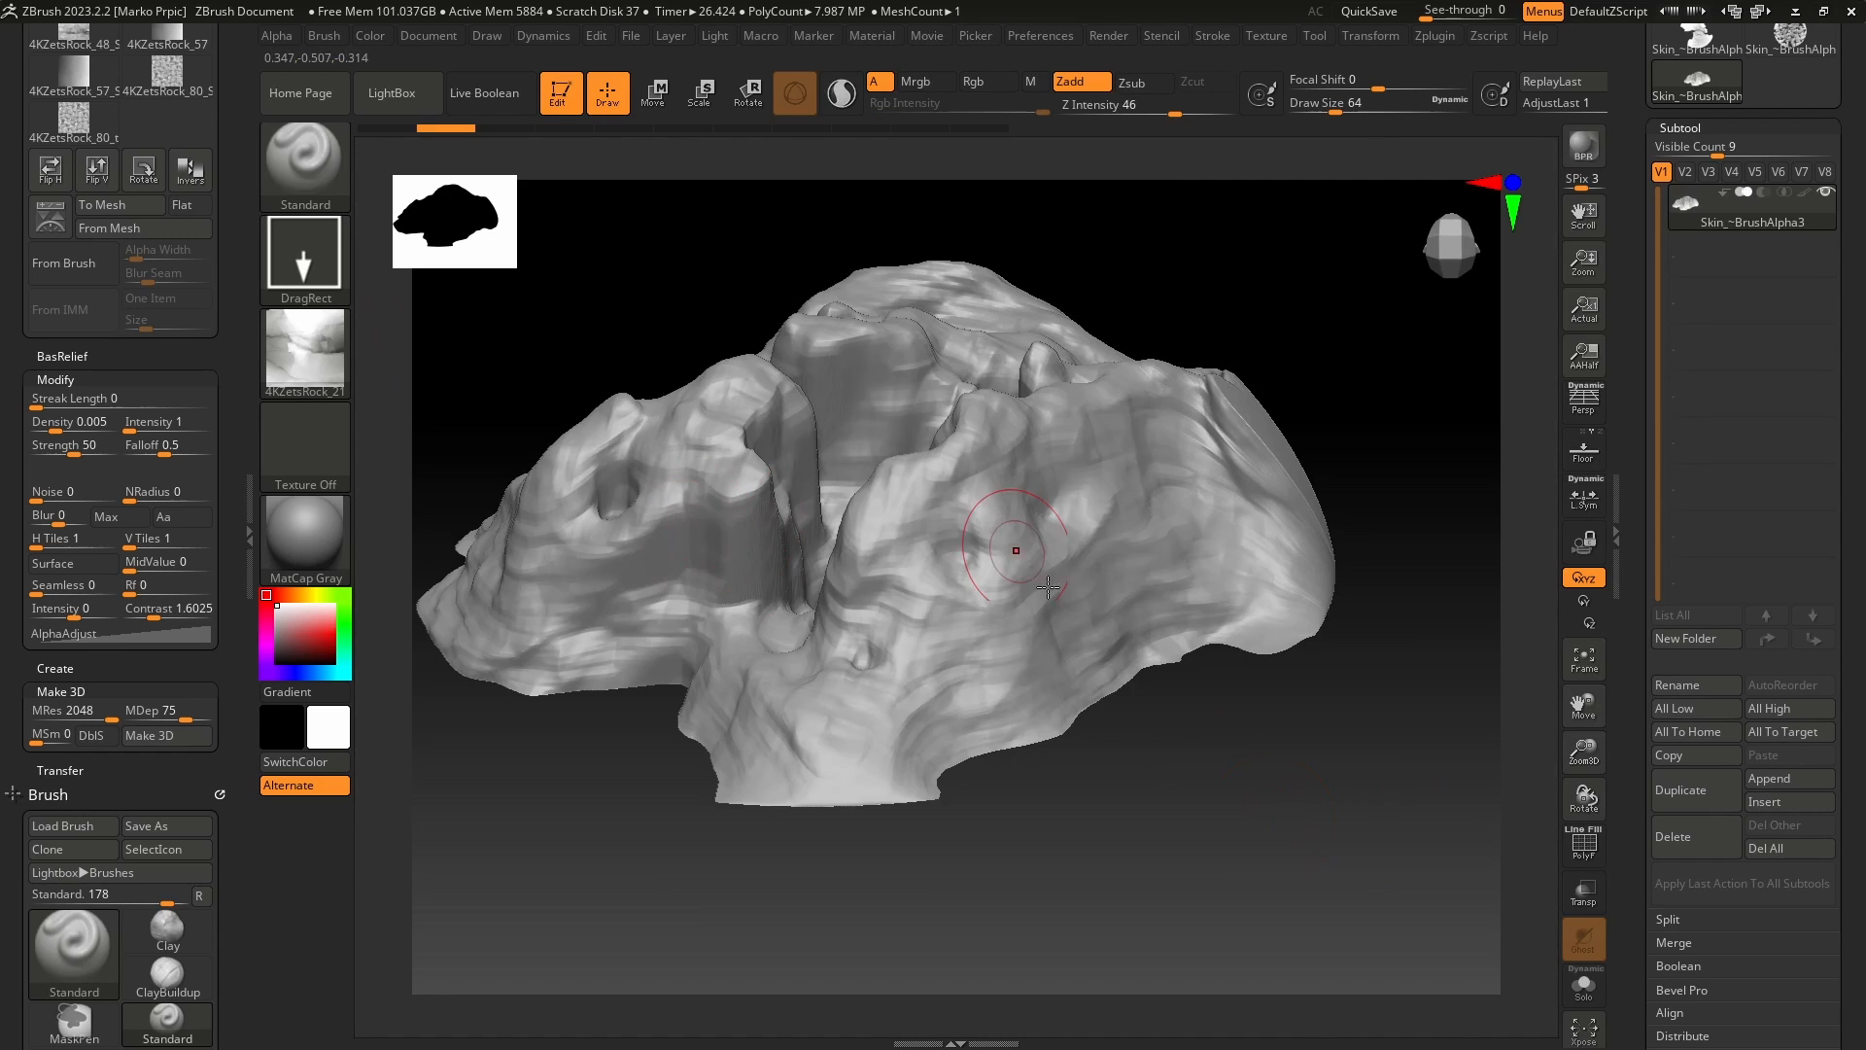
- Set the Standard brush's Z Intensity to 24 and stamp the rock alpha onto the mountain's front cliff
drag(1290, 893, 1250, 759)
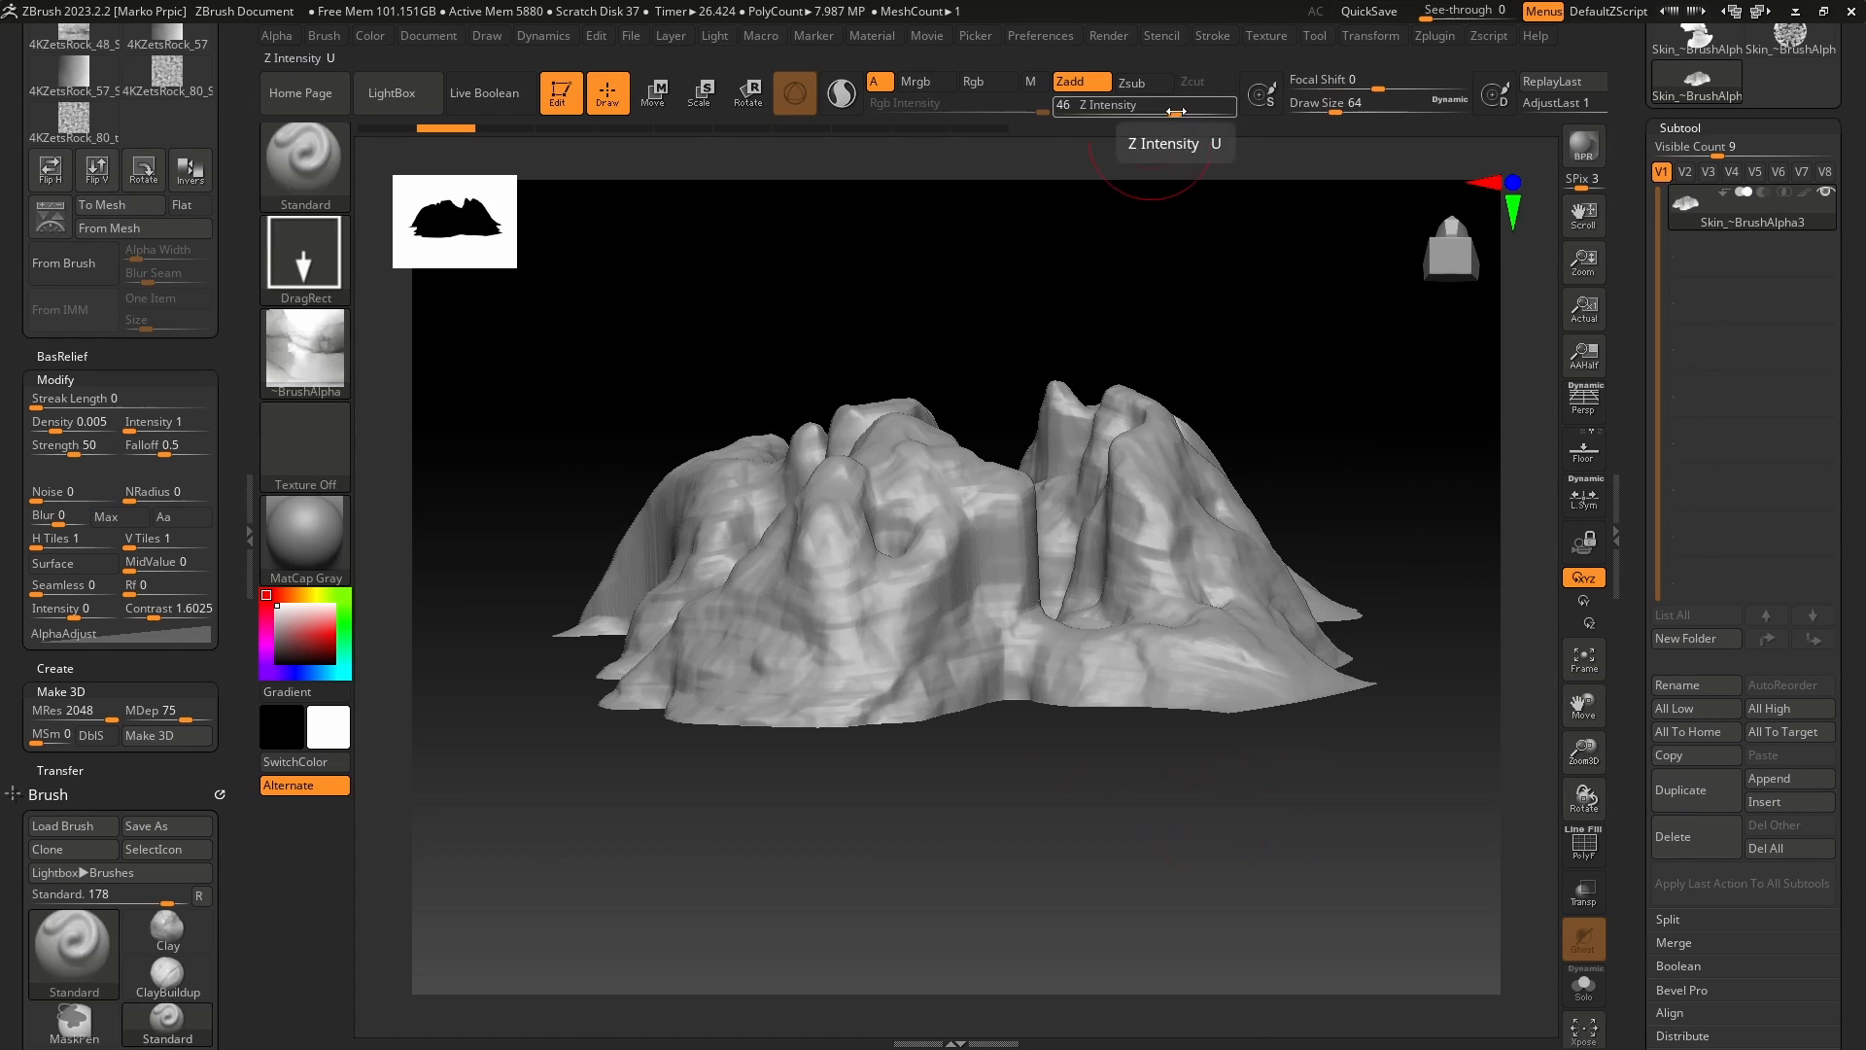
drag(1176, 111, 1144, 112)
mouse_move(1133, 849)
mouse_down()
mouse_move(1134, 833)
mouse_move(1123, 884)
mouse_up()
drag(991, 878, 1011, 772)
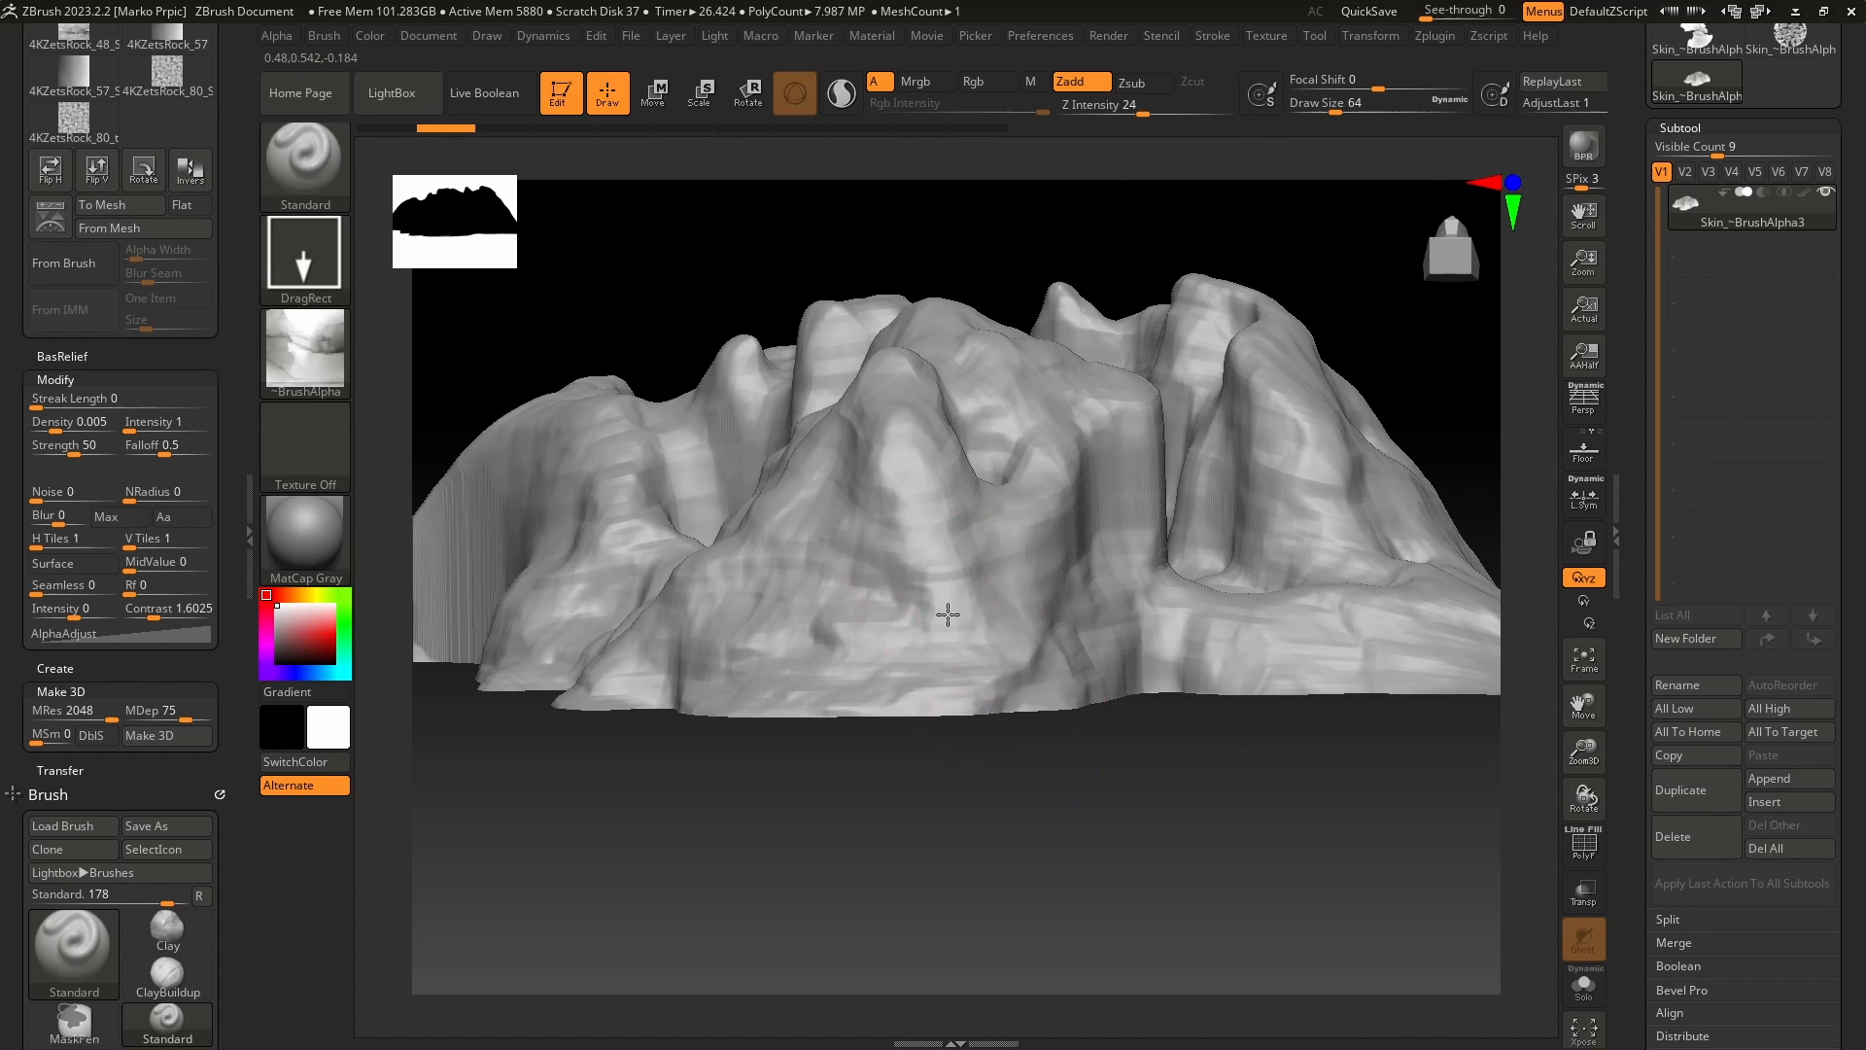
drag(989, 925, 1050, 879)
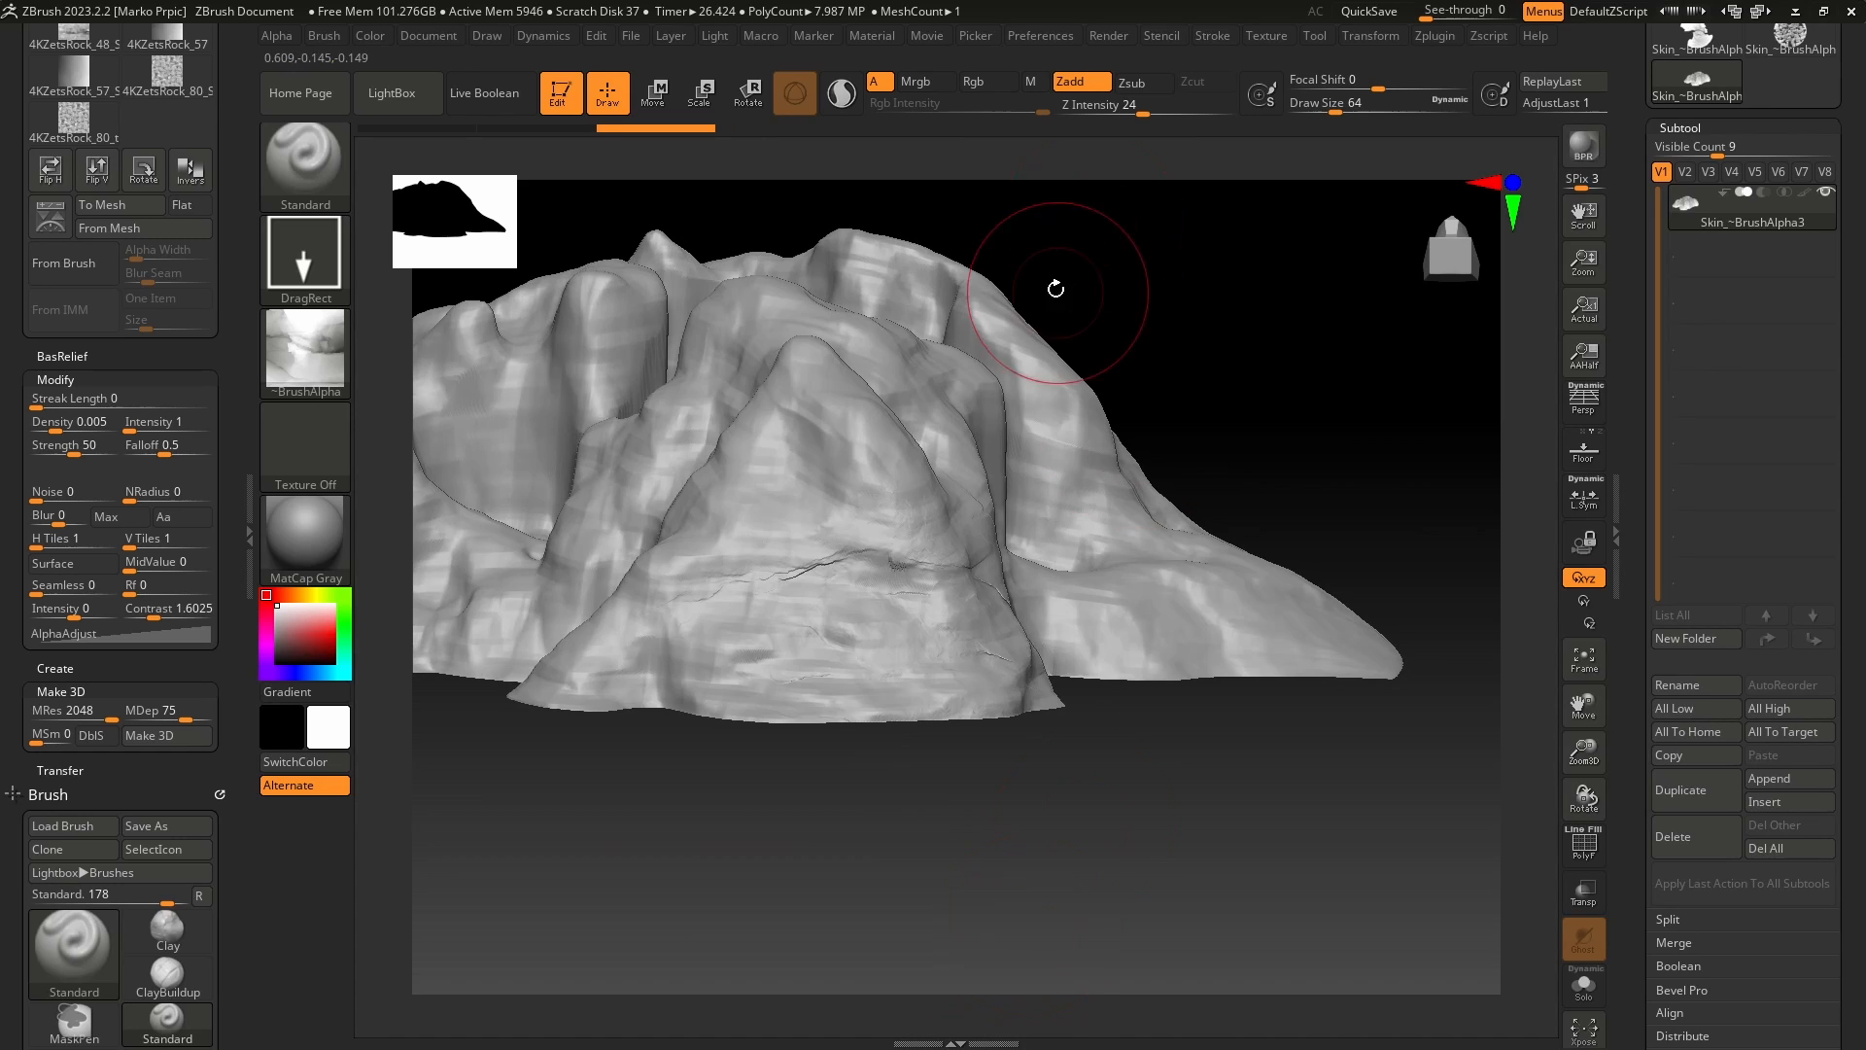
- Set the Z Intensity to 32 and try stamping the rock alpha on the mountain's stretched side slope
click(1156, 112)
drag(1006, 792, 1209, 650)
drag(671, 448, 700, 671)
alt+drag(709, 734, 958, 749)
mouse_move(972, 680)
mouse_down()
mouse_move(958, 775)
mouse_move(1058, 808)
mouse_move(849, 823)
mouse_move(1006, 583)
mouse_up()
- Undo the rock stamps made on the mountain mesh
key(ctrl)
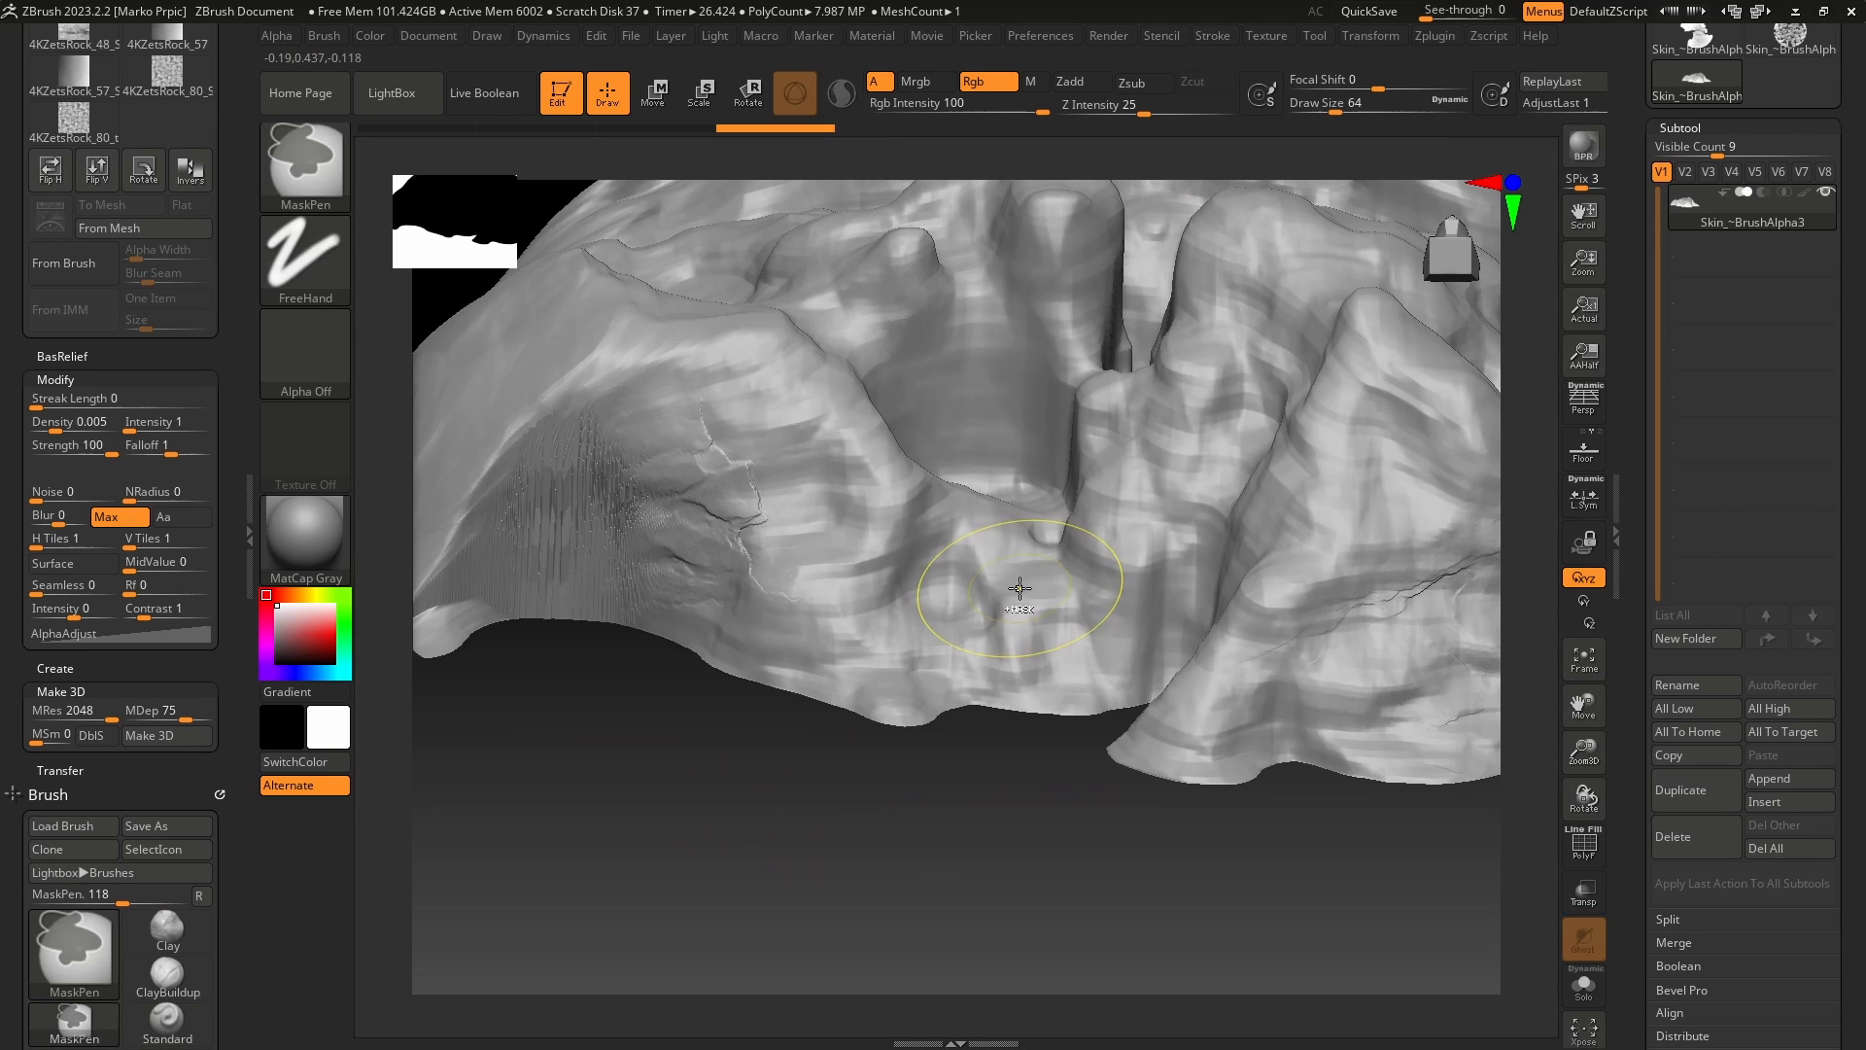
key(ctrl+z)
key(ctrl+z)
mouse_move(1070, 942)
alt+mouse_down()
mouse_move(1012, 886)
mouse_move(1153, 889)
alt+mouse_up()
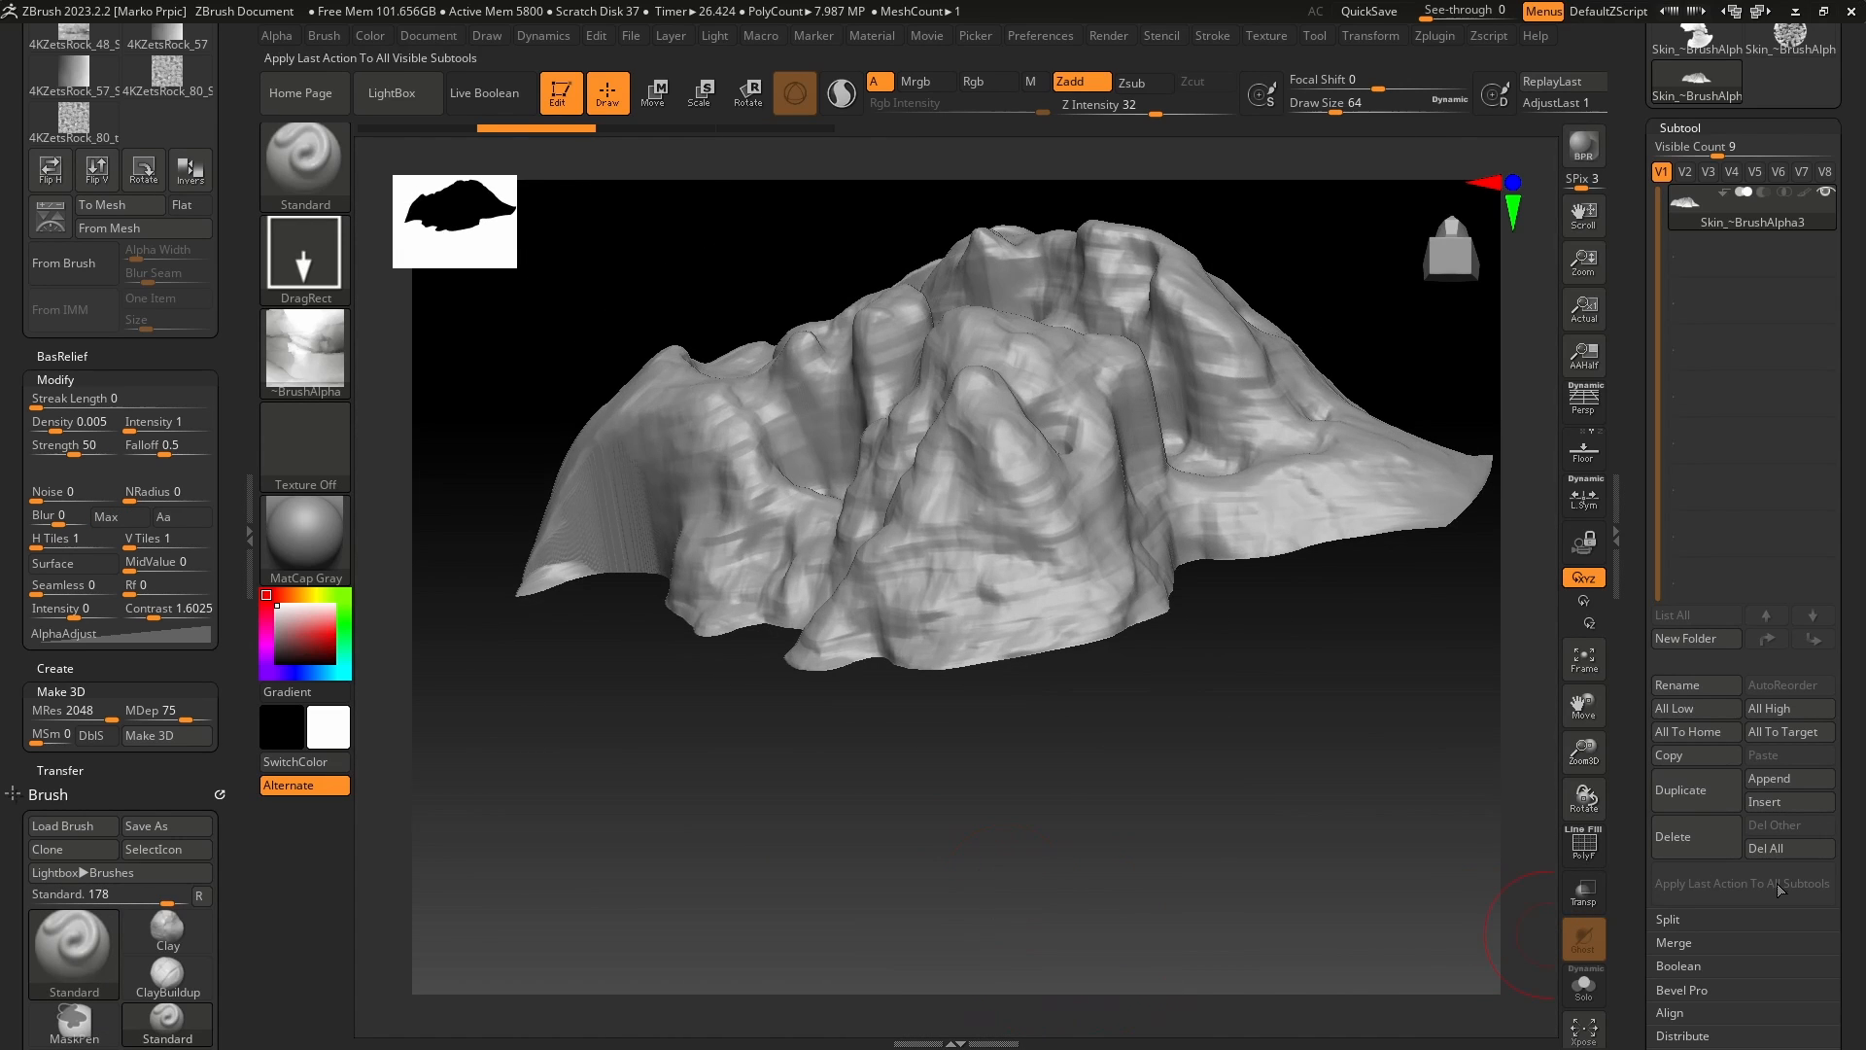
- Remesh the mountain with DynaMesh at a resolution of 2048
scroll(1847, 904, down, 10)
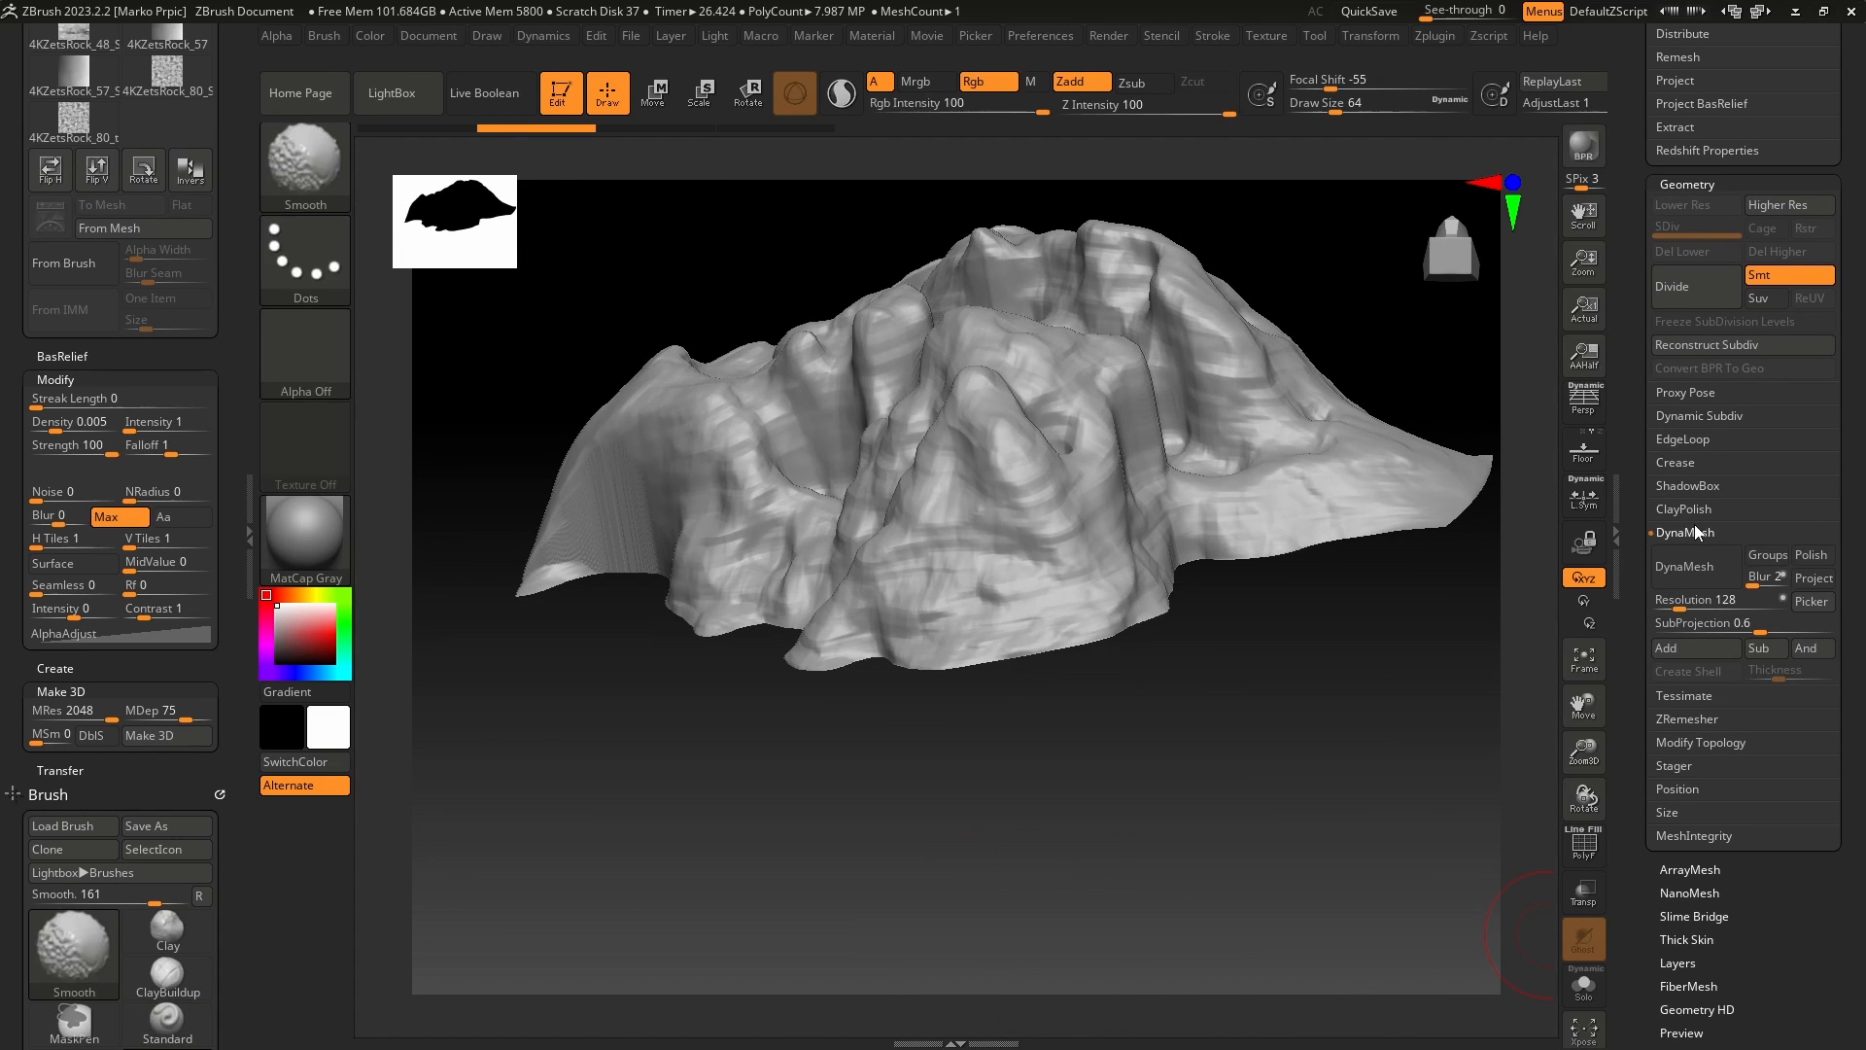
click(1696, 600)
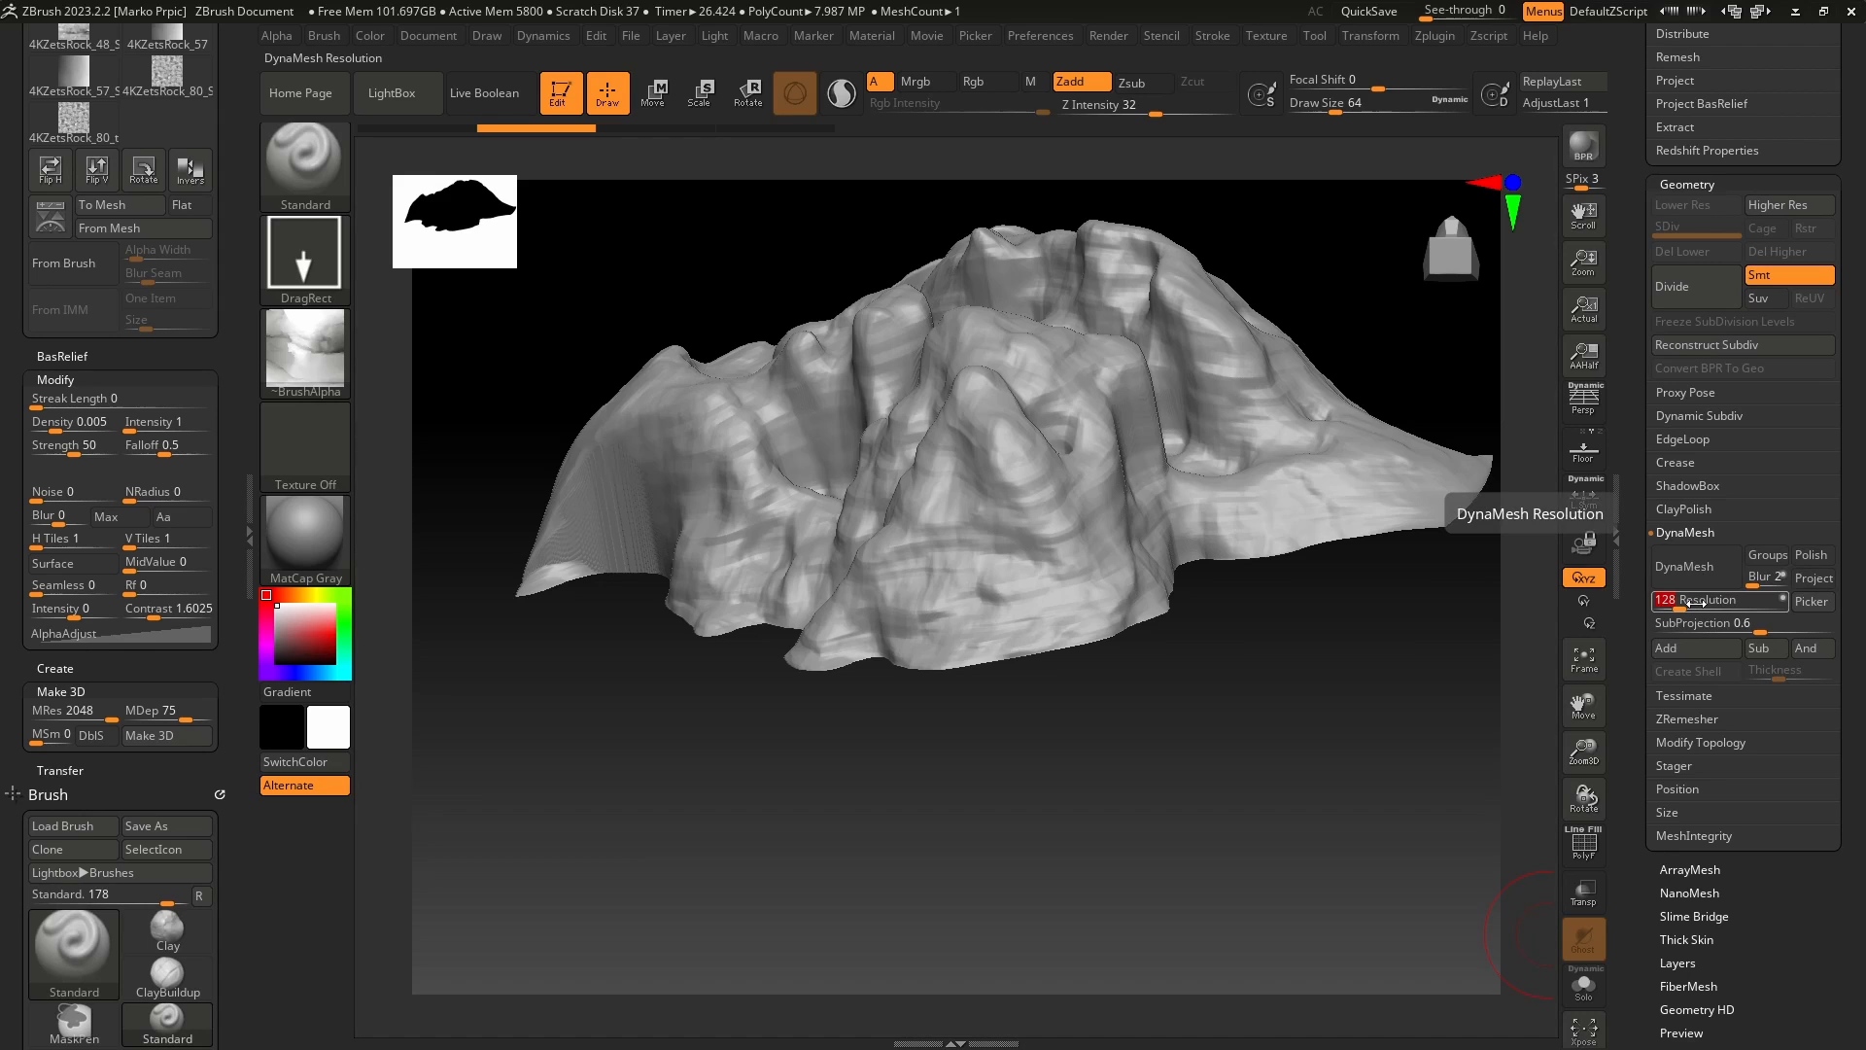
text(2048)
key(Return)
drag(1271, 767, 1222, 750)
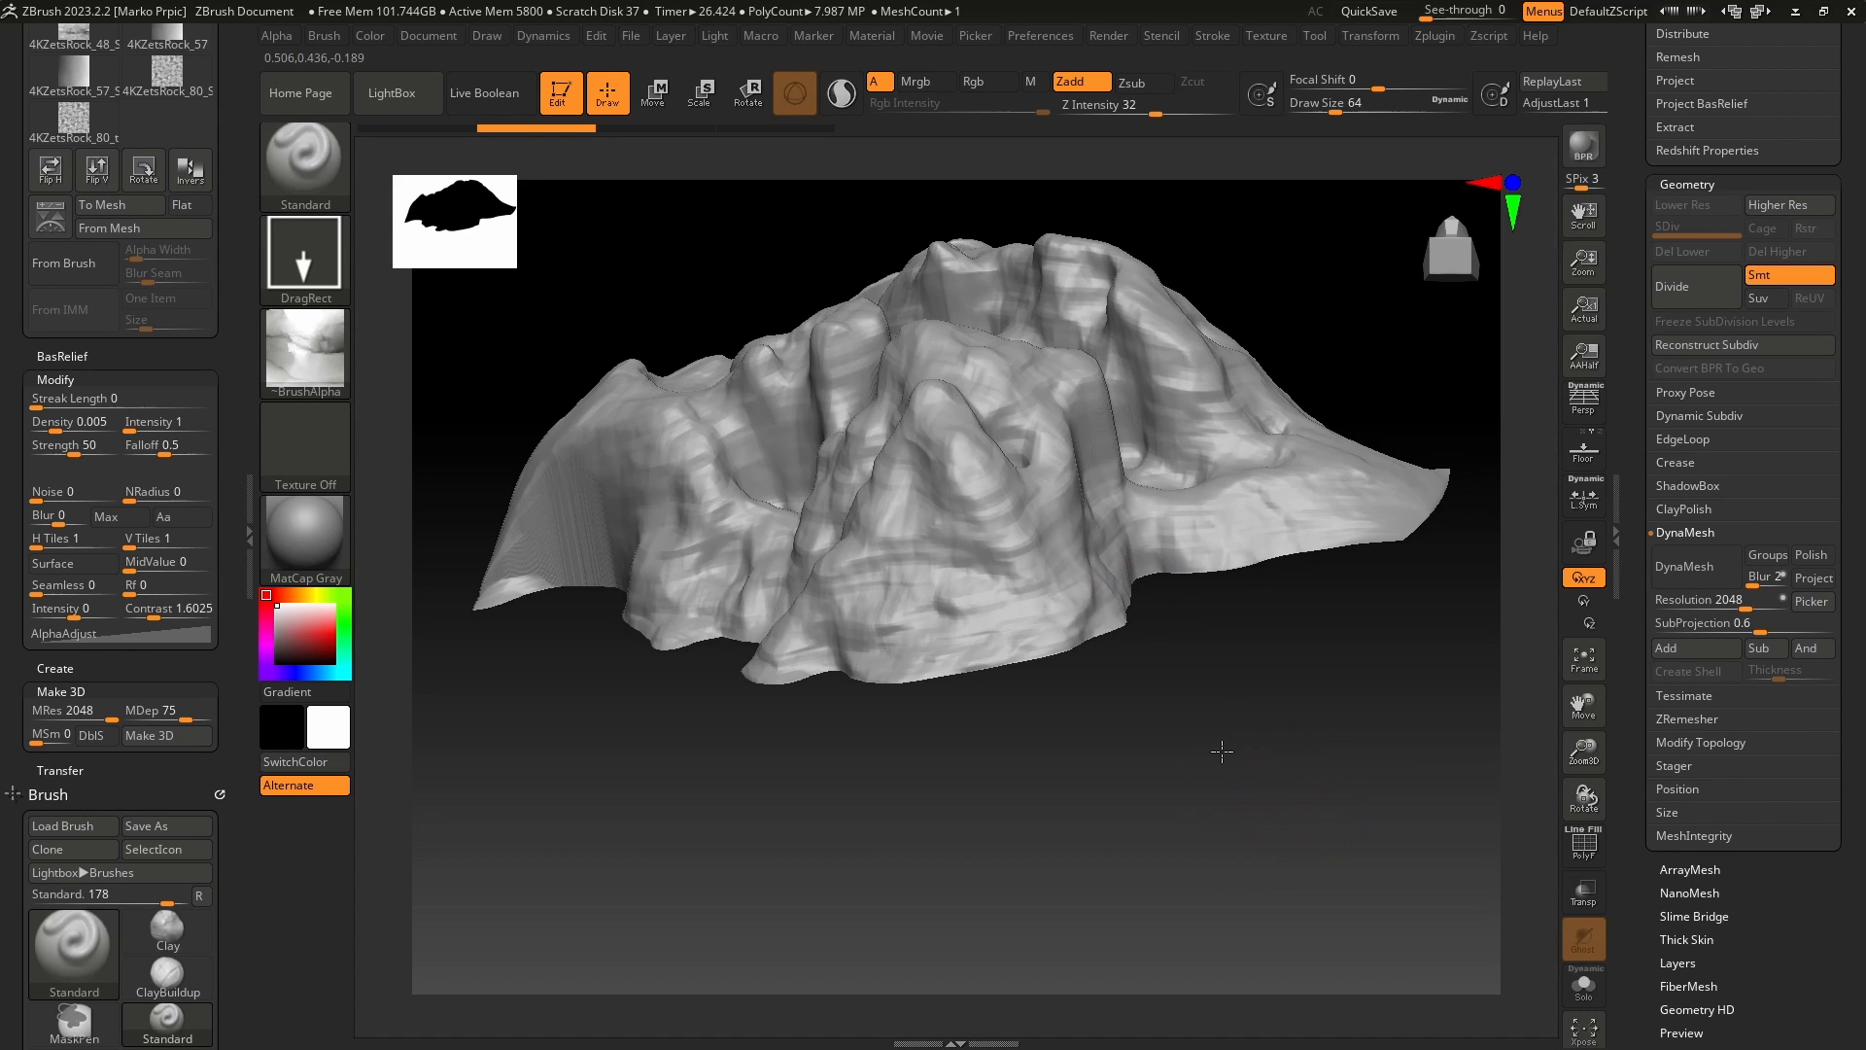
click(1697, 567)
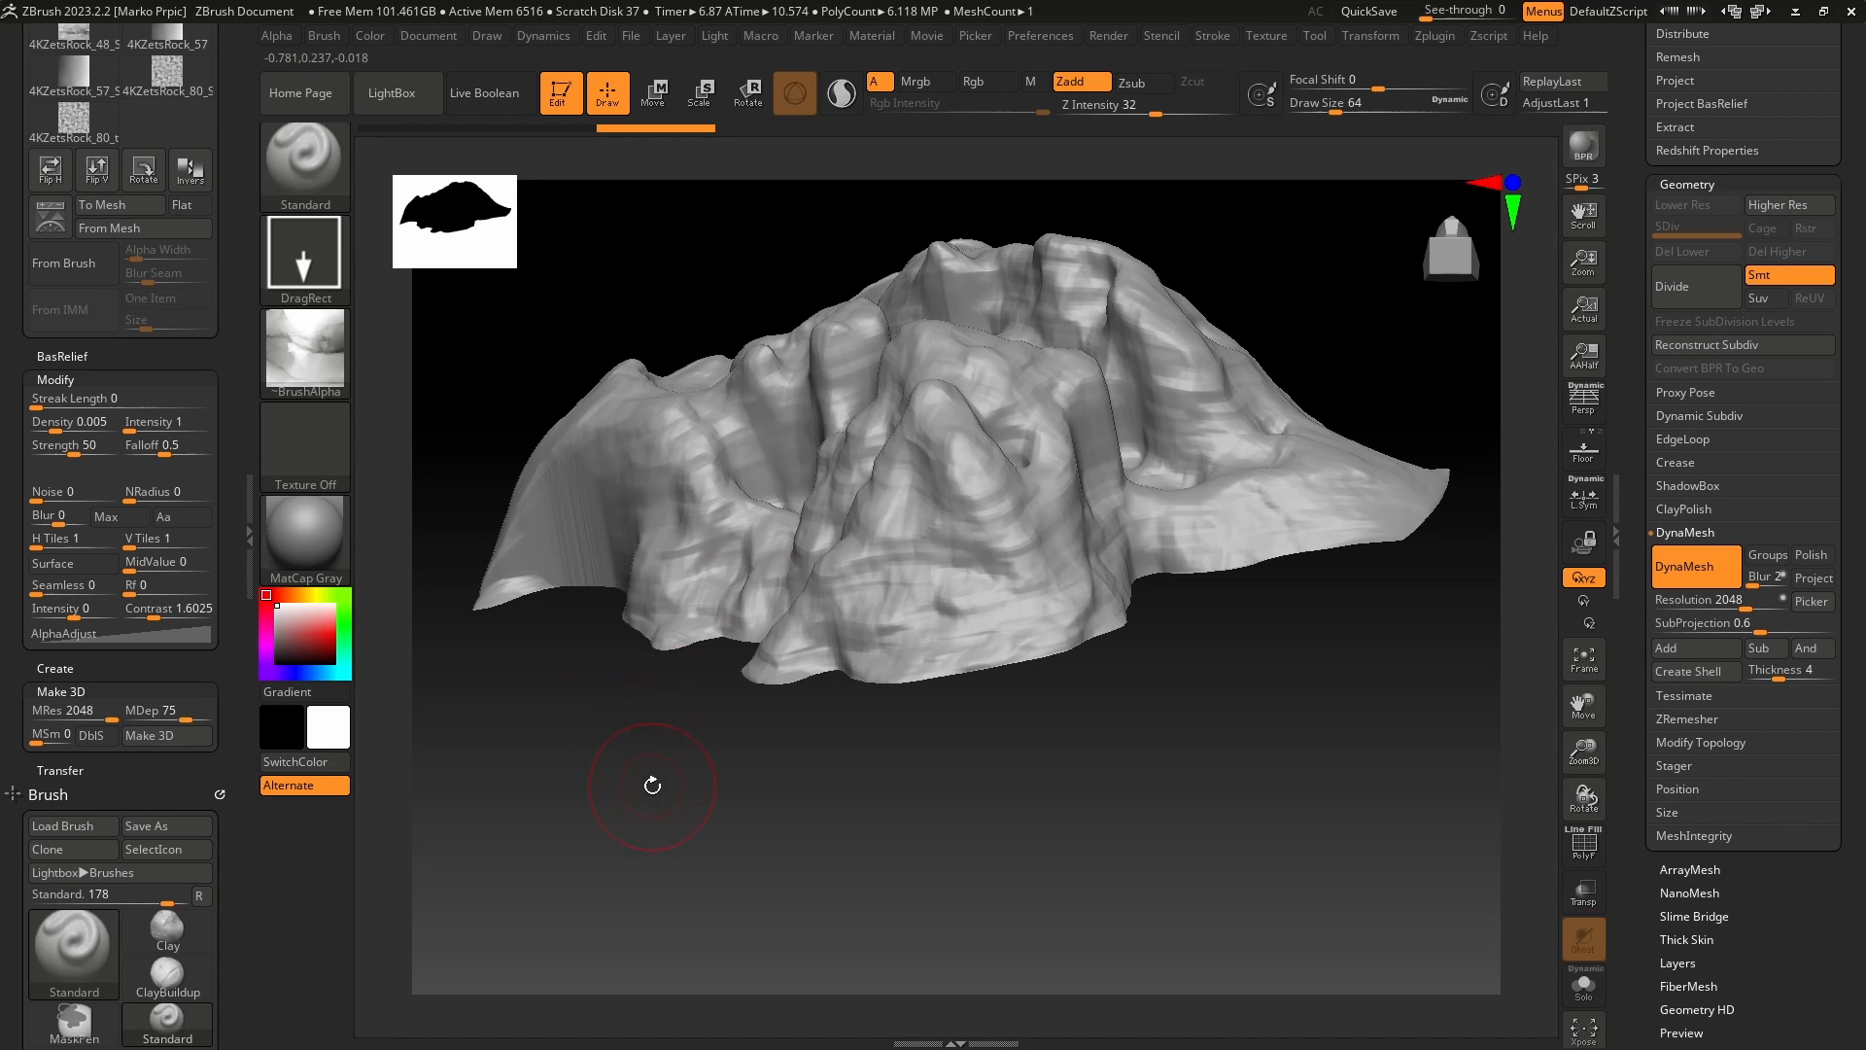
- Examine the remeshed side slope with its wireframe shown, and smooth the stretched streaks on it
drag(652, 784, 1061, 898)
key(shift+f)
mouse_move(988, 960)
mouse_down()
mouse_move(979, 920)
mouse_move(811, 933)
mouse_up()
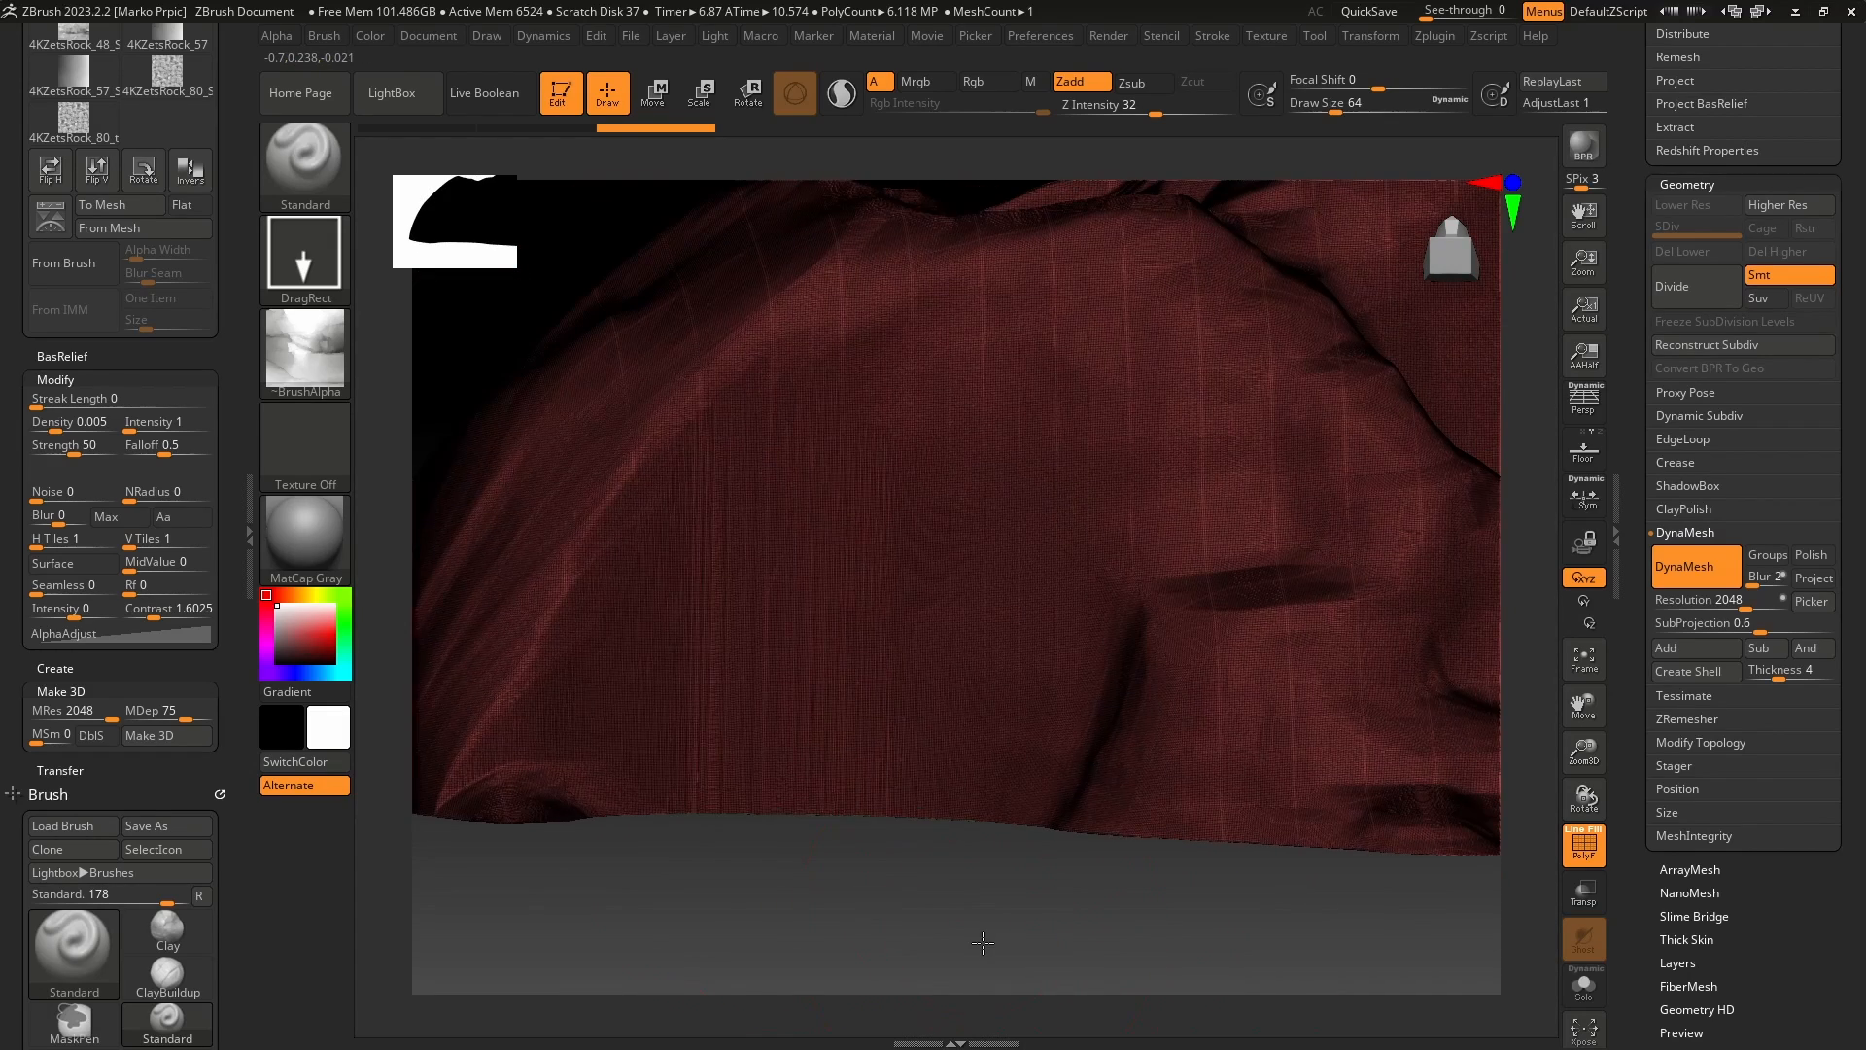
shift+drag(720, 583, 897, 435)
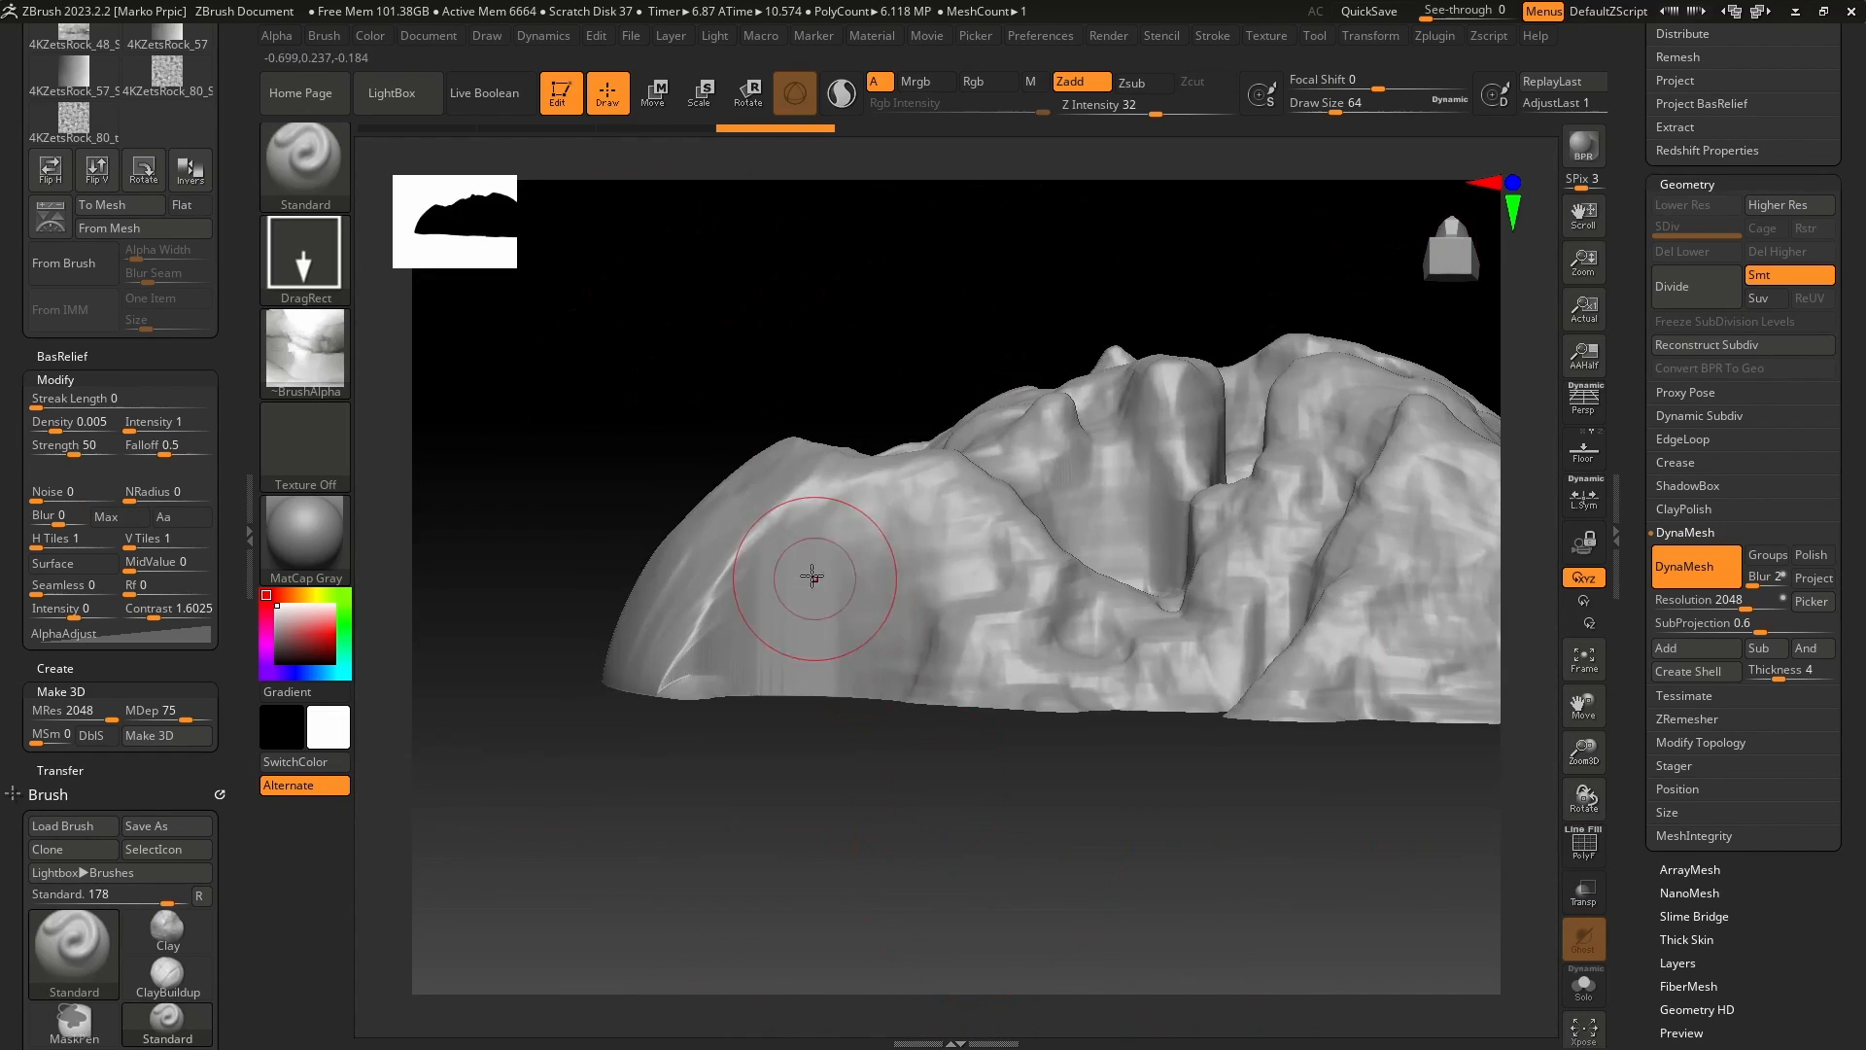
drag(818, 585, 845, 860)
drag(845, 860, 1100, 903)
drag(912, 631, 1186, 863)
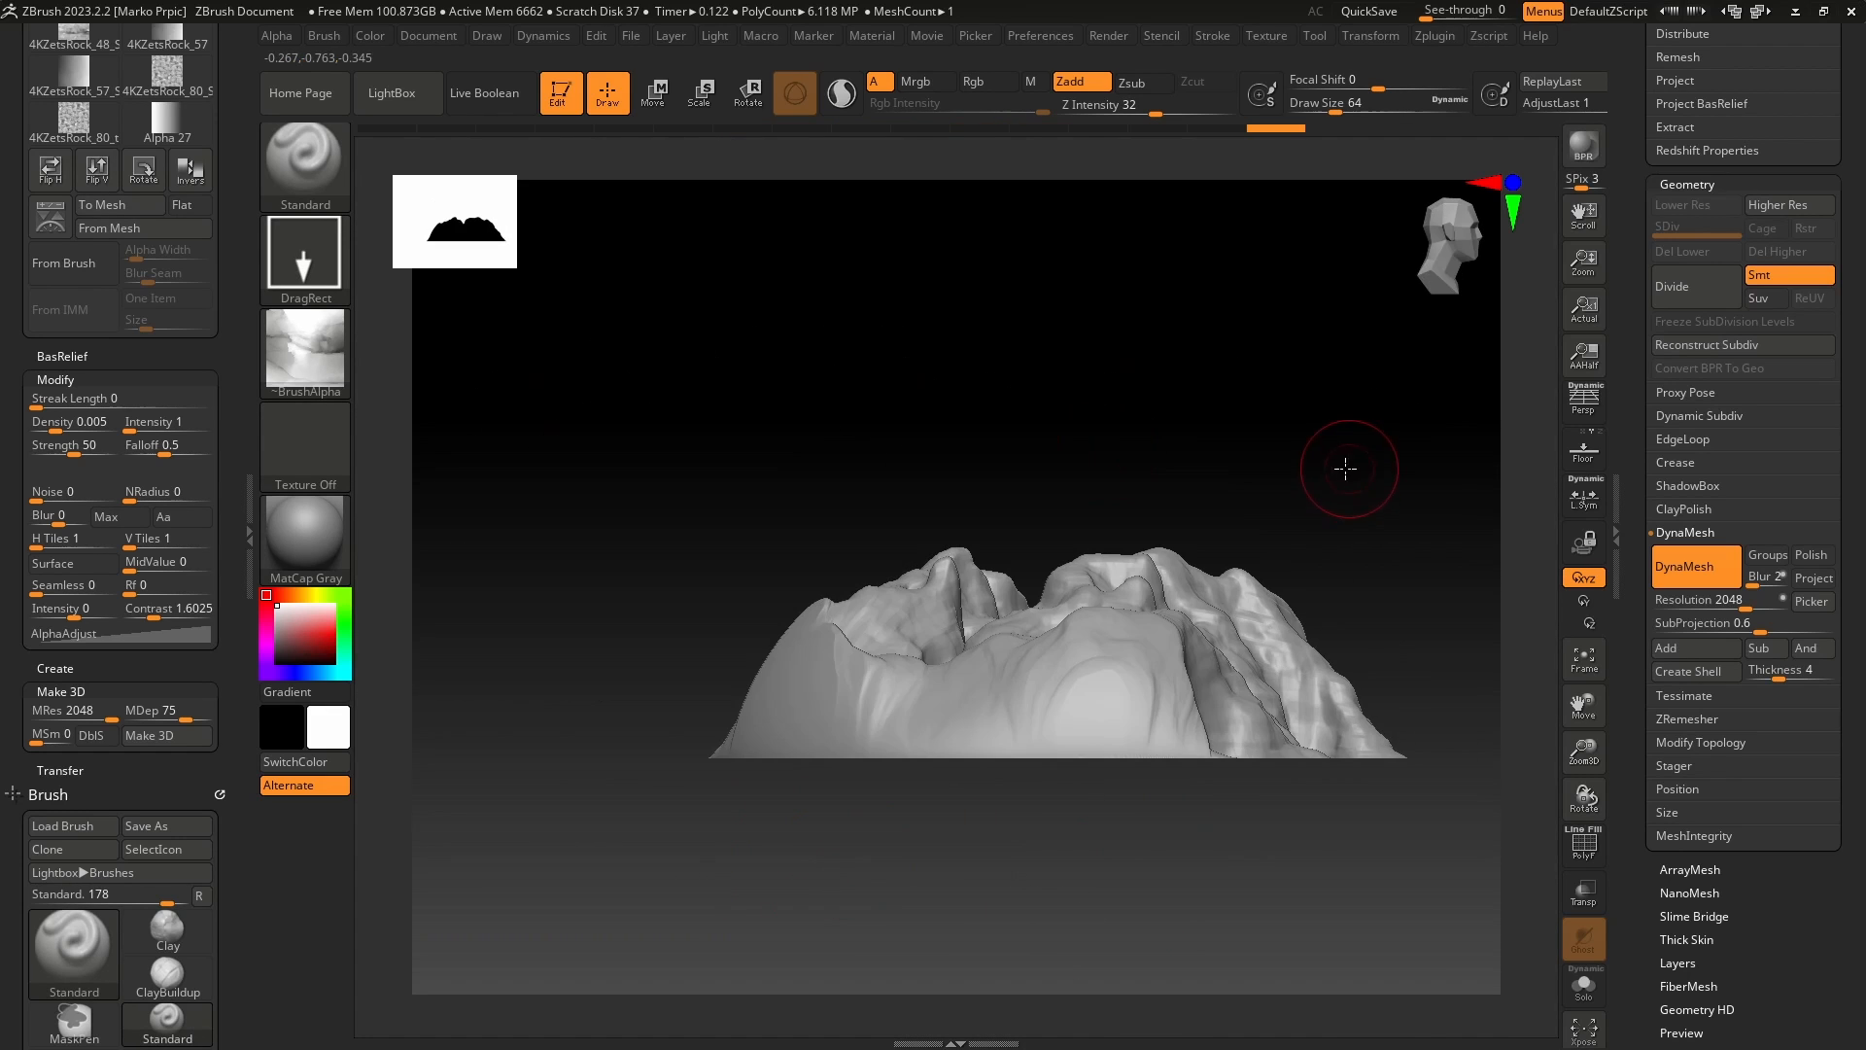
- Snap the mountain to a side view and mask its base with a gradient using Alpha 27 for the MaskPen
drag(1346, 469, 1256, 467)
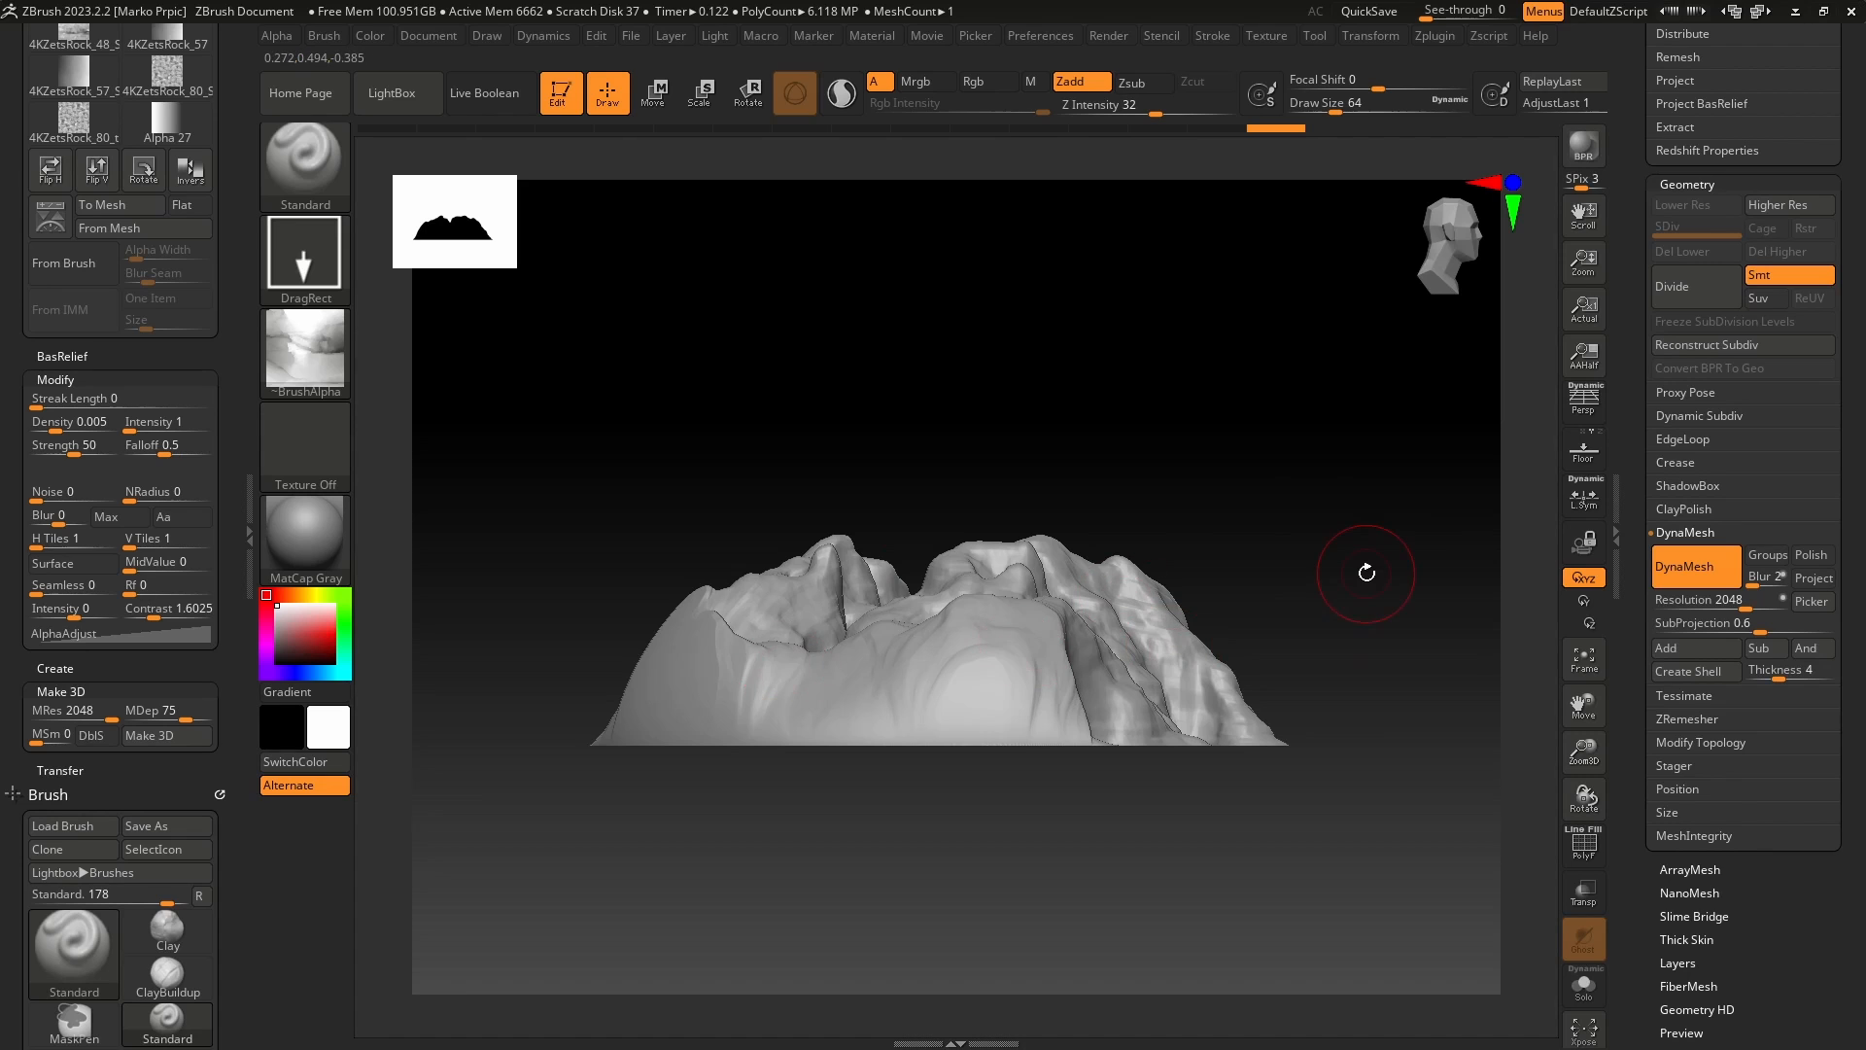
mouse_move(1392, 554)
shift+mouse_down()
mouse_move(1083, 961)
mouse_move(1267, 560)
shift+mouse_up()
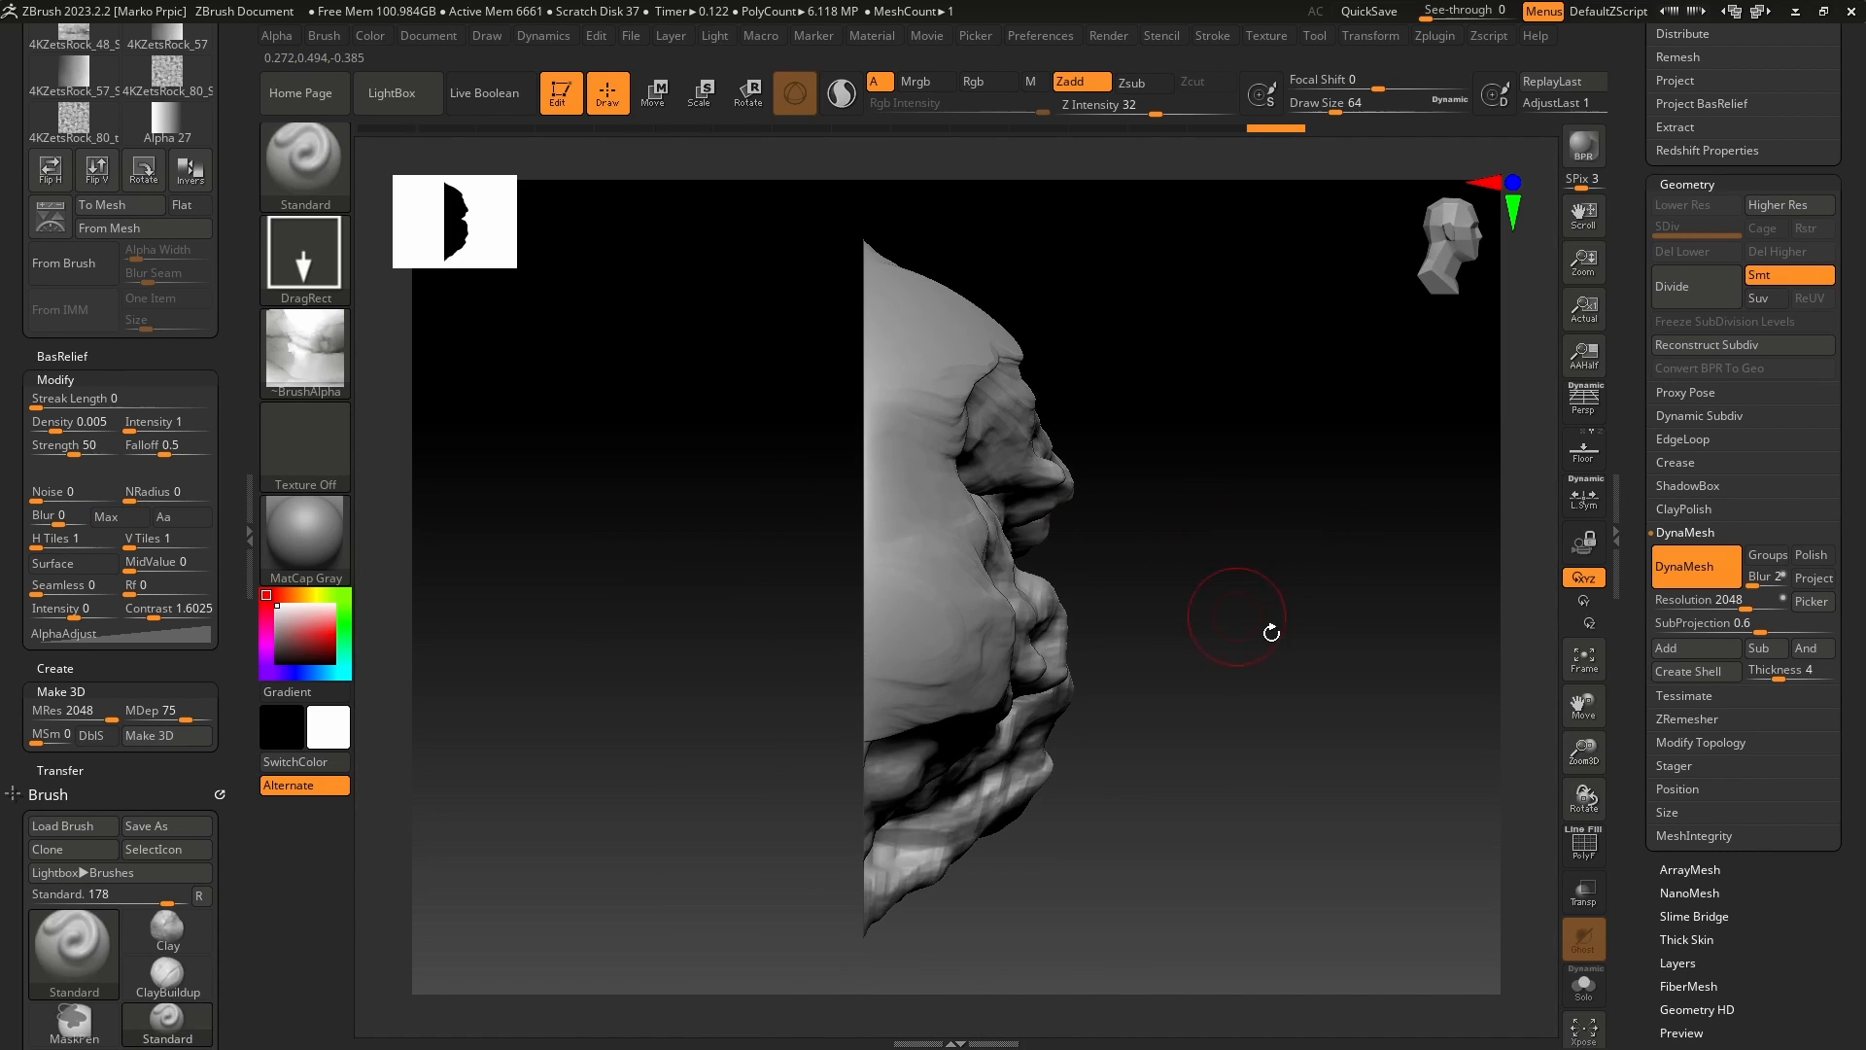
key(ctrl)
mouse_move(336, 457)
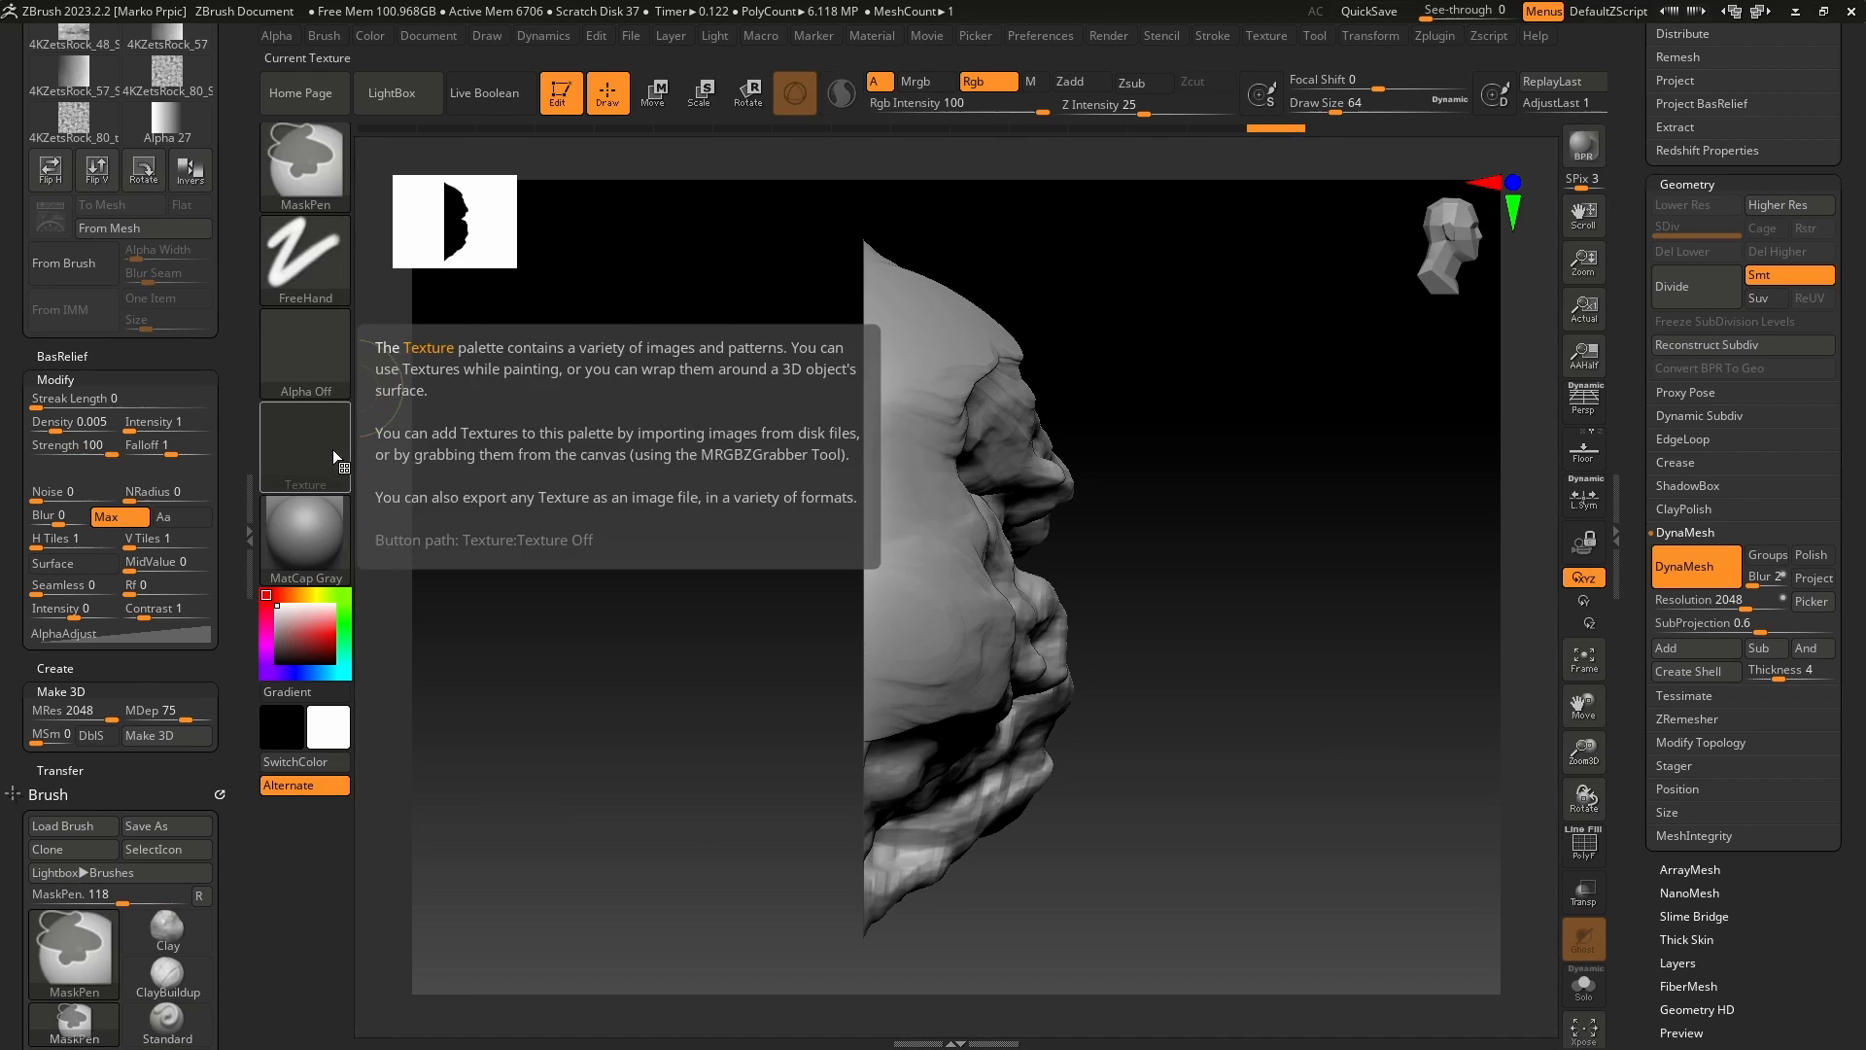
click(305, 355)
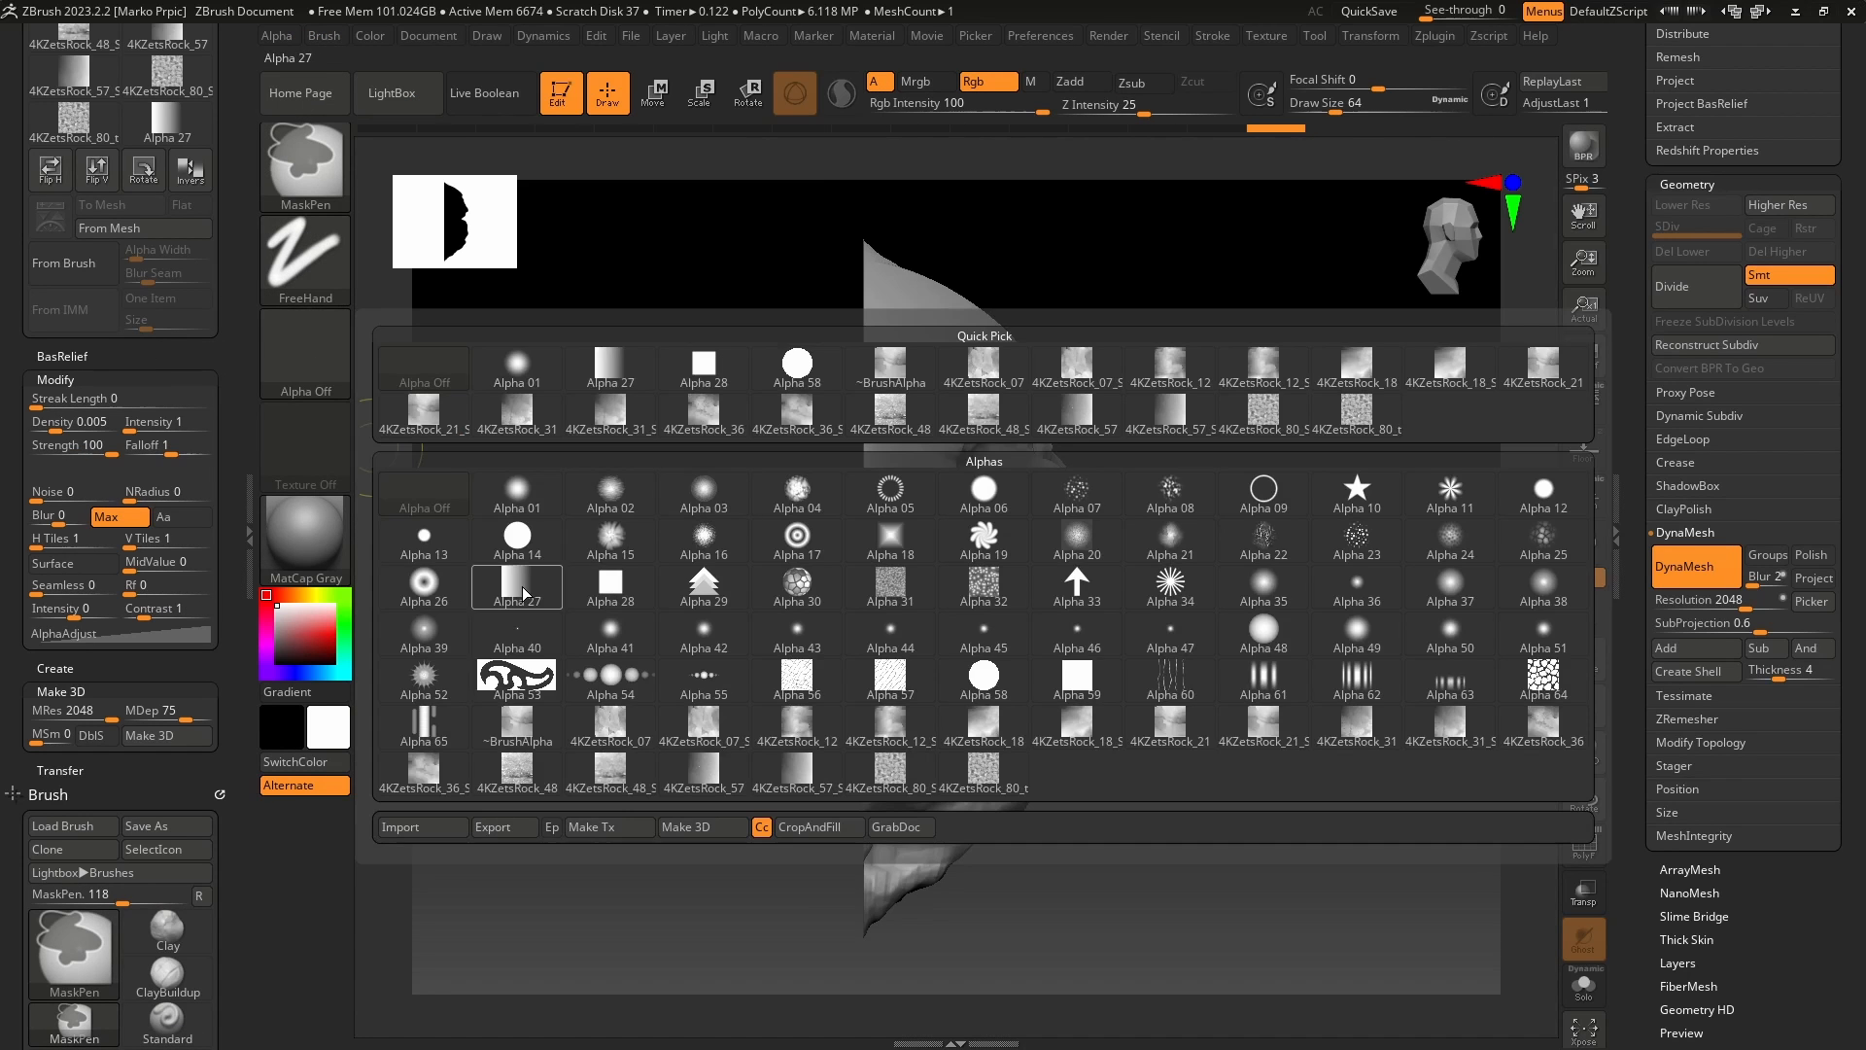
click(522, 595)
mouse_move(866, 596)
ctrl+mouse_down()
mouse_move(950, 979)
mouse_move(966, 978)
mouse_move(1019, 950)
mouse_move(1002, 957)
mouse_move(966, 418)
mouse_move(968, 209)
mouse_move(983, 221)
mouse_move(902, 234)
ctrl+mouse_up()
- Stamp the rock alpha onto several cliff faces around the masked mountain with the Standard brush
alt+right_drag(1014, 646, 1247, 812)
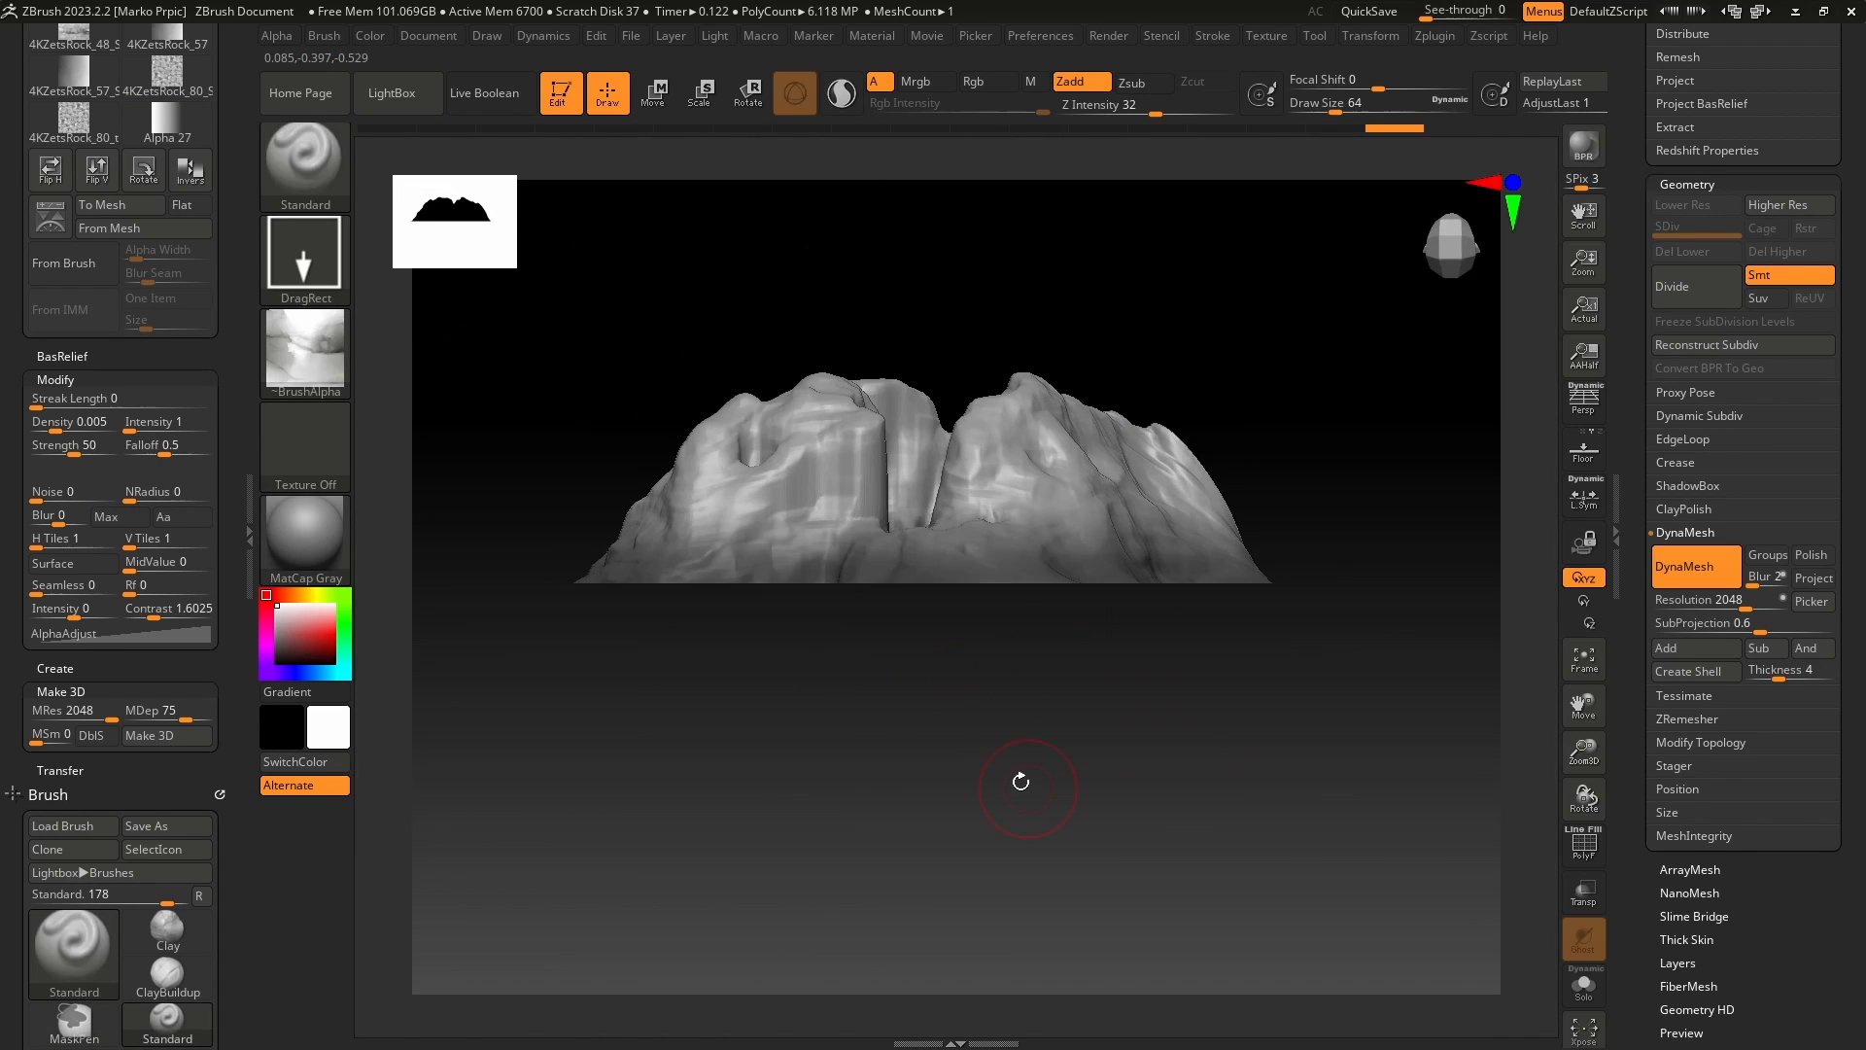
ctrl+right_drag(974, 755, 778, 661)
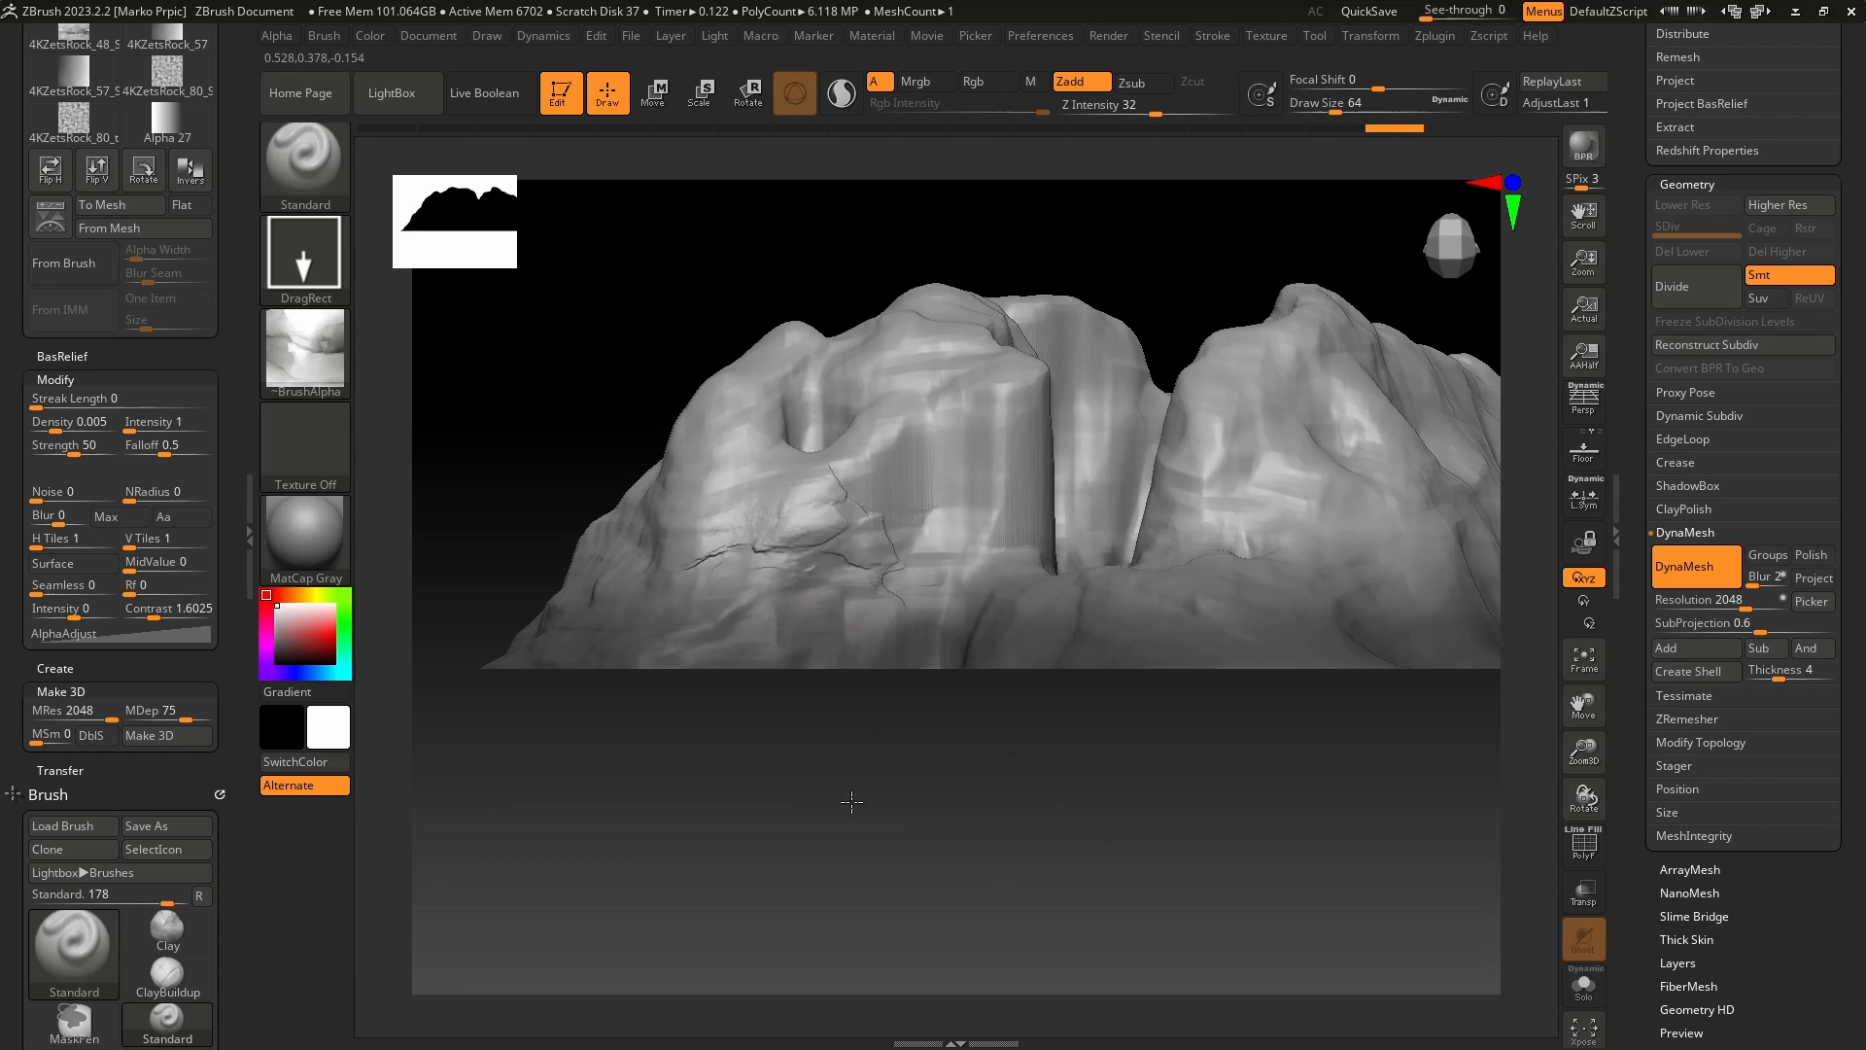
right_drag(851, 802, 978, 702)
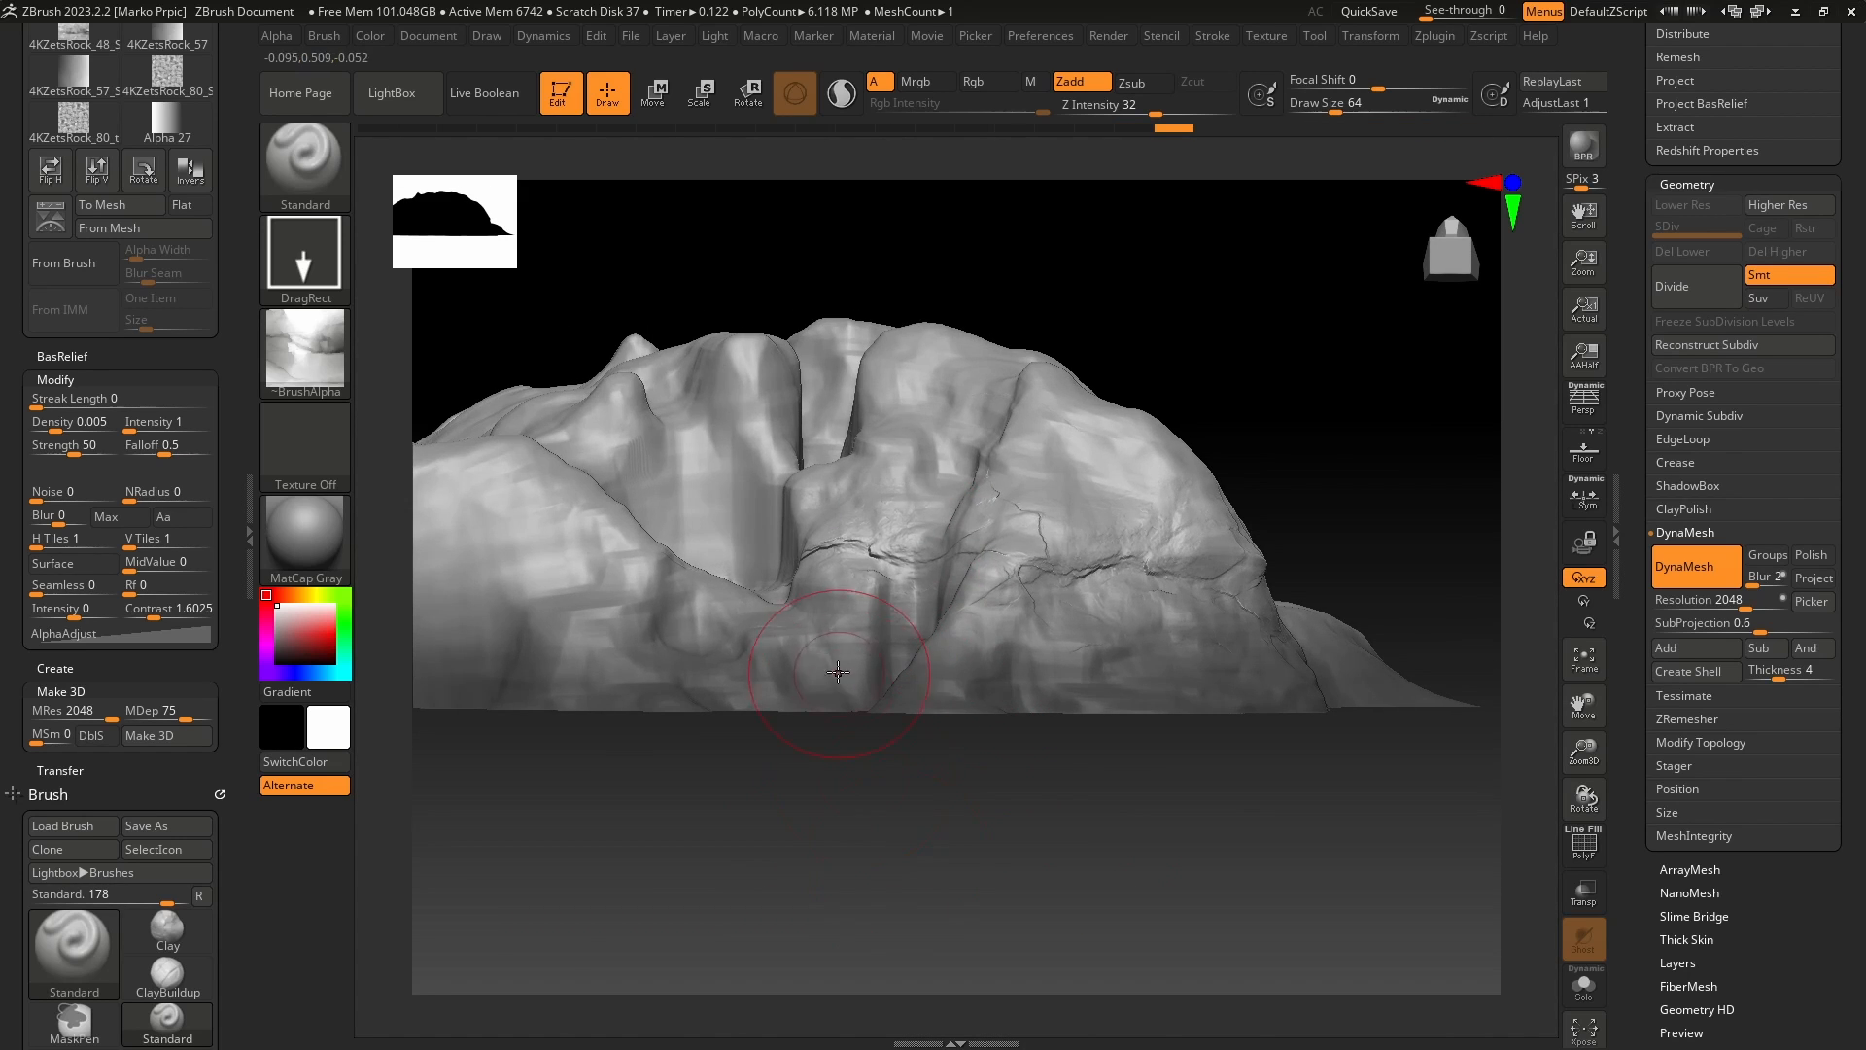
right_drag(838, 672, 878, 648)
right_drag(912, 862, 1078, 797)
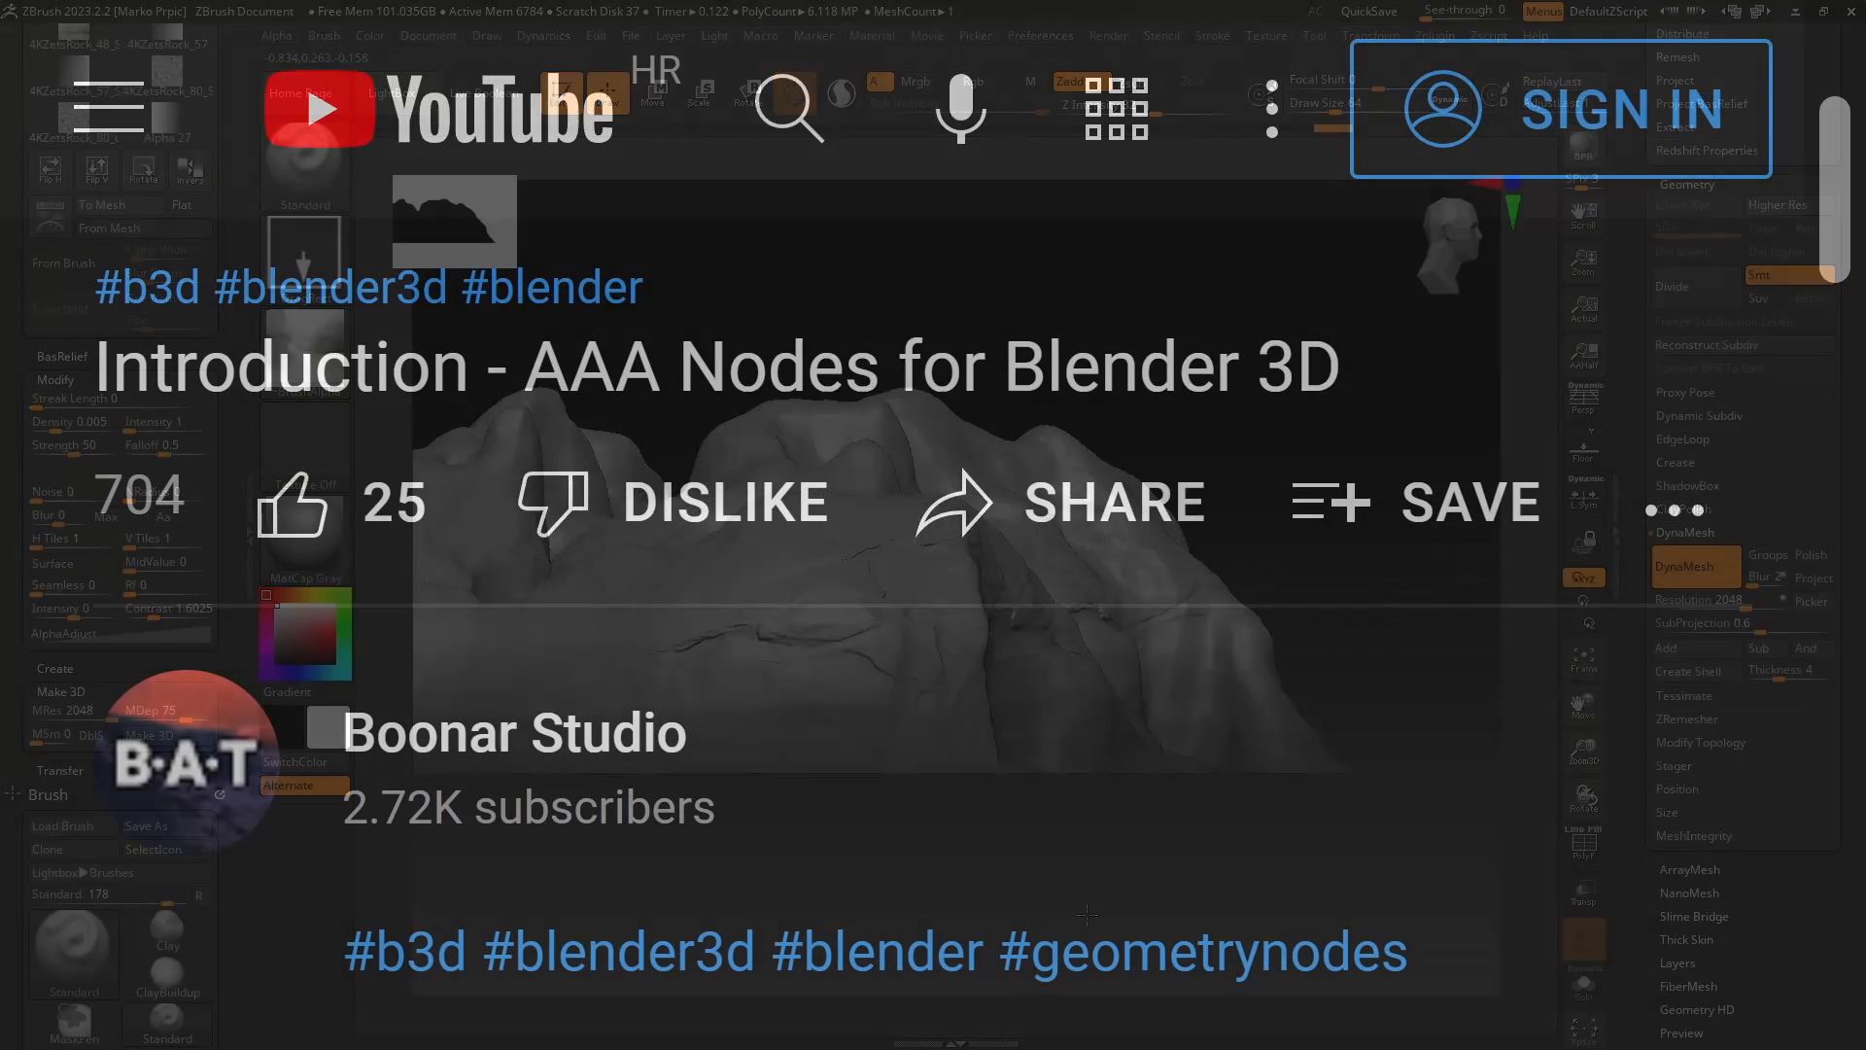